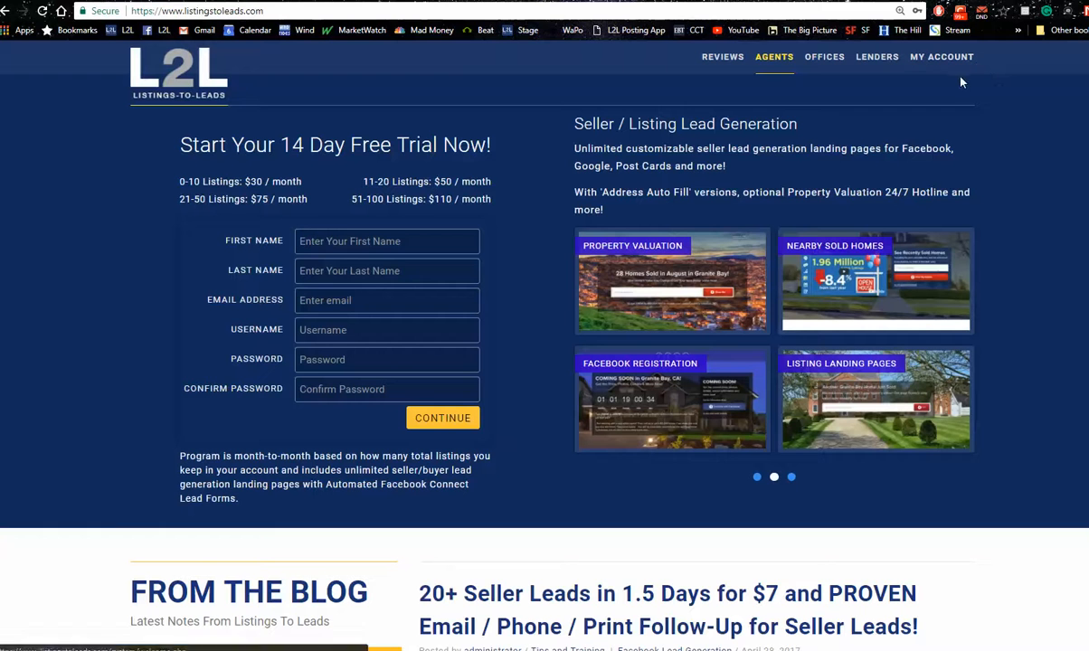
Enter the account area, open the Listings page and examine the listings table with its marketing tool columns
click(943, 60)
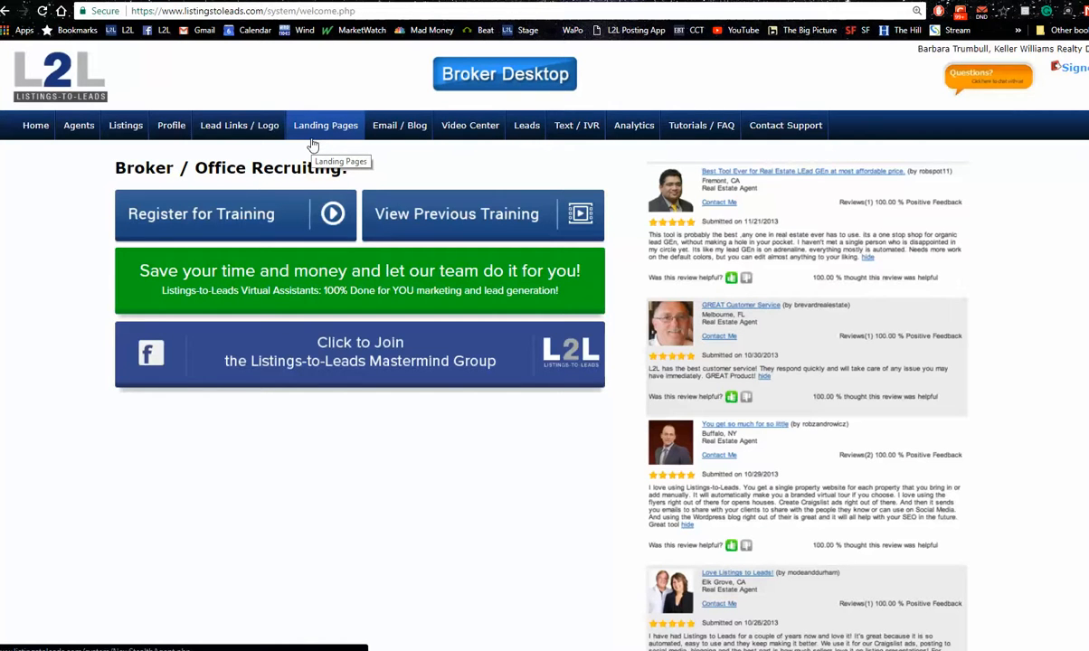
click(127, 127)
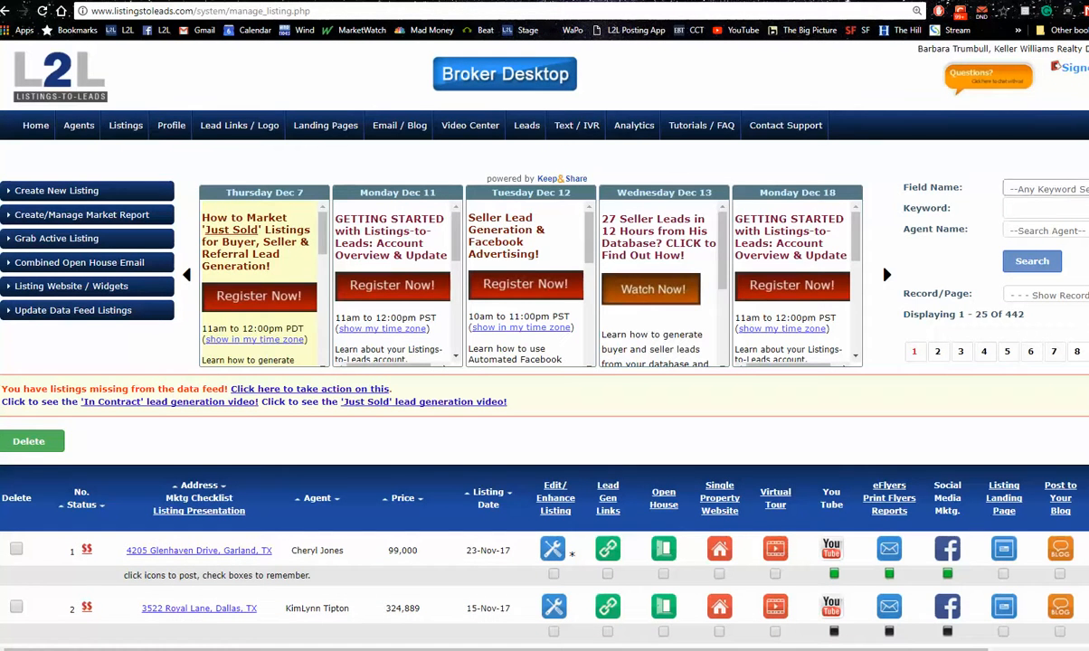
scroll(545, 344, down, 5)
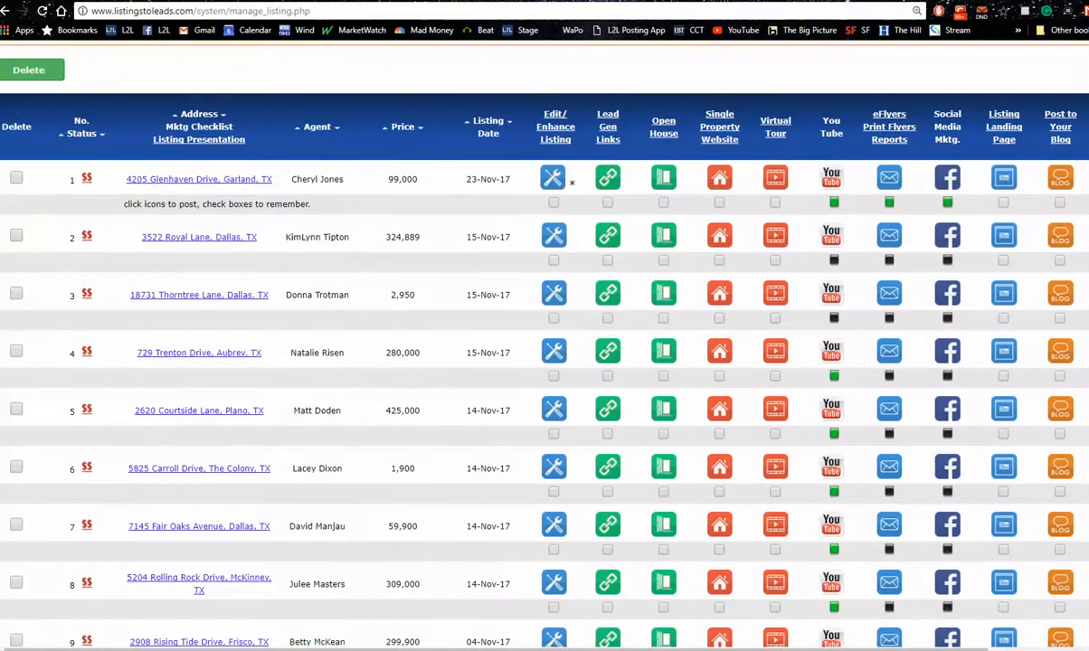
scroll(544, 344, down, 8)
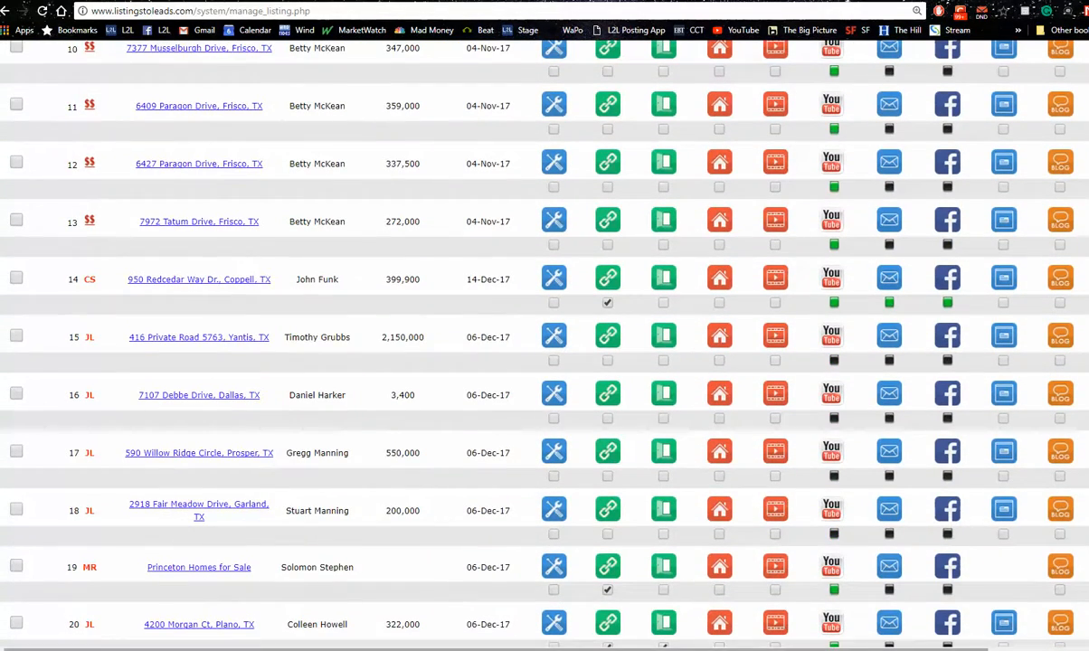
scroll(834, 631, right, 3)
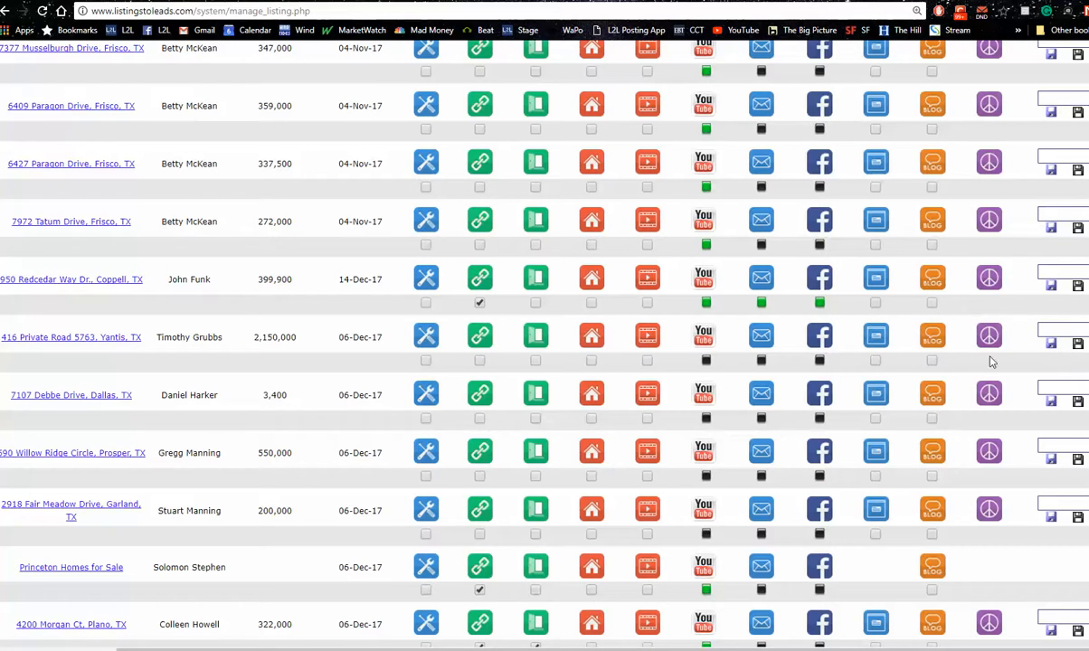
scroll(774, 636, left, 3)
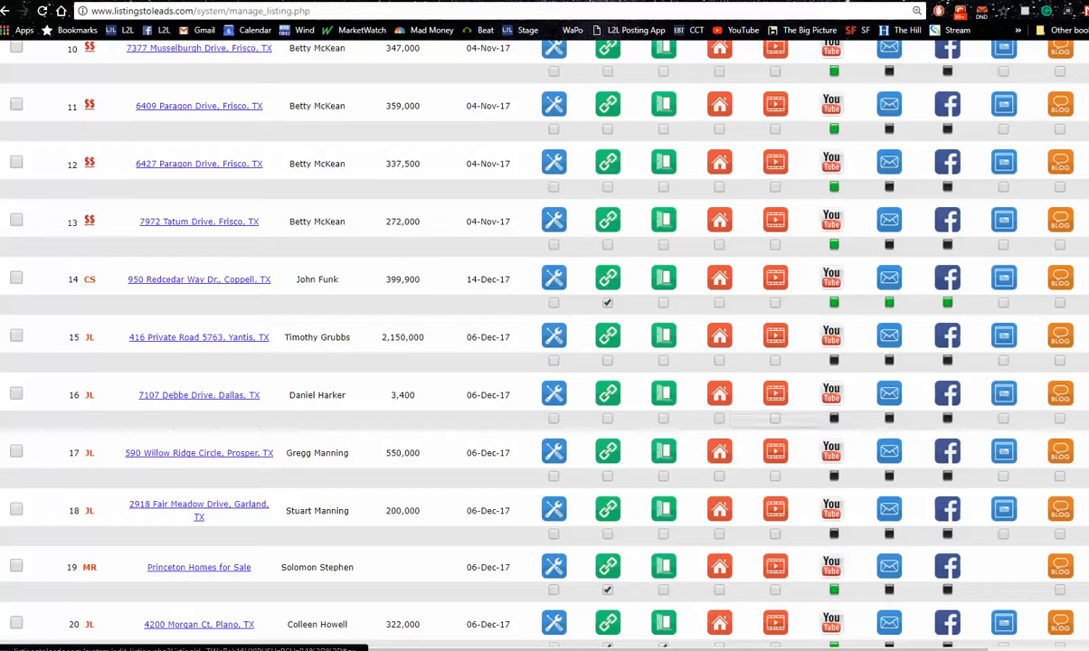
scroll(722, 398, right, 3)
drag(724, 650, 696, 649)
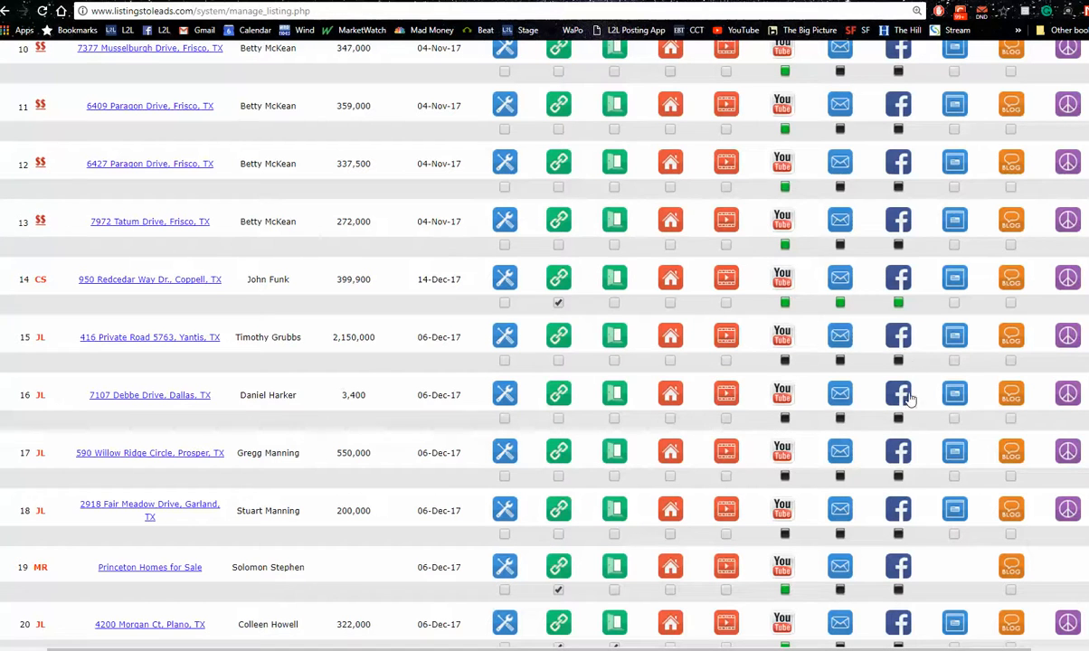
Preview the listing landing page for listing 16, read the attendee's question in the webinar Questions window, and return to the listings table
click(953, 395)
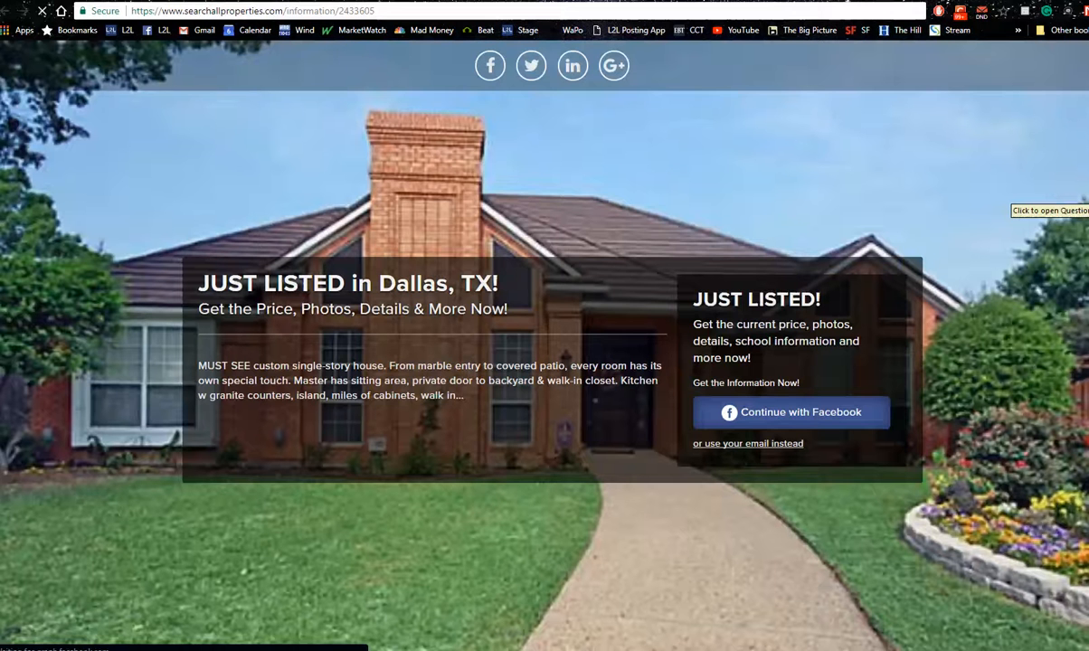
click(1010, 191)
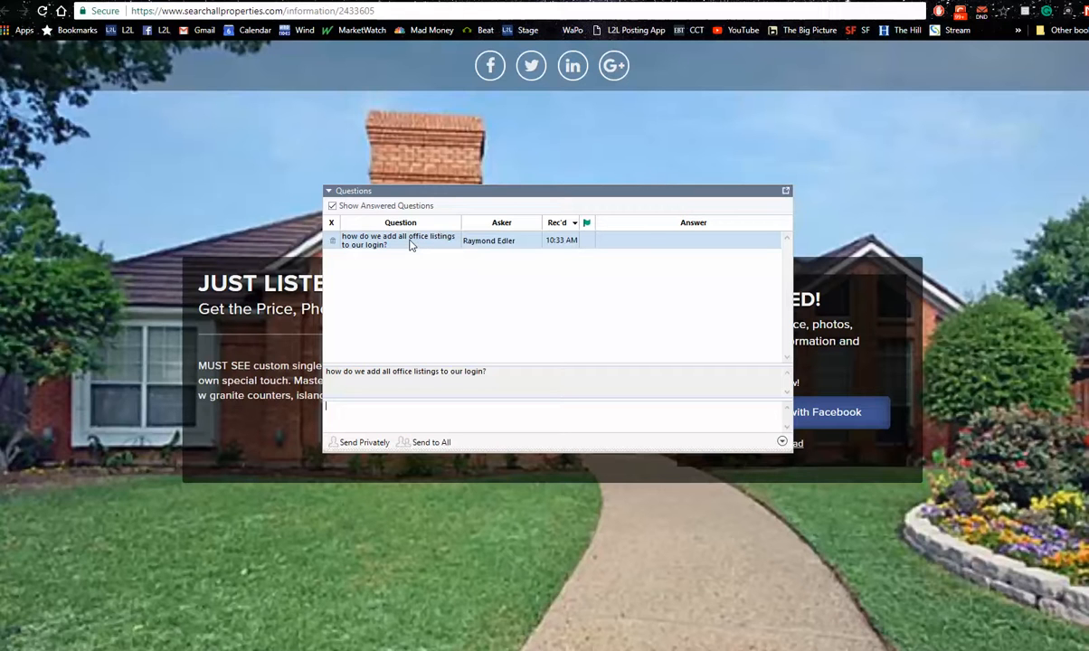
click(787, 193)
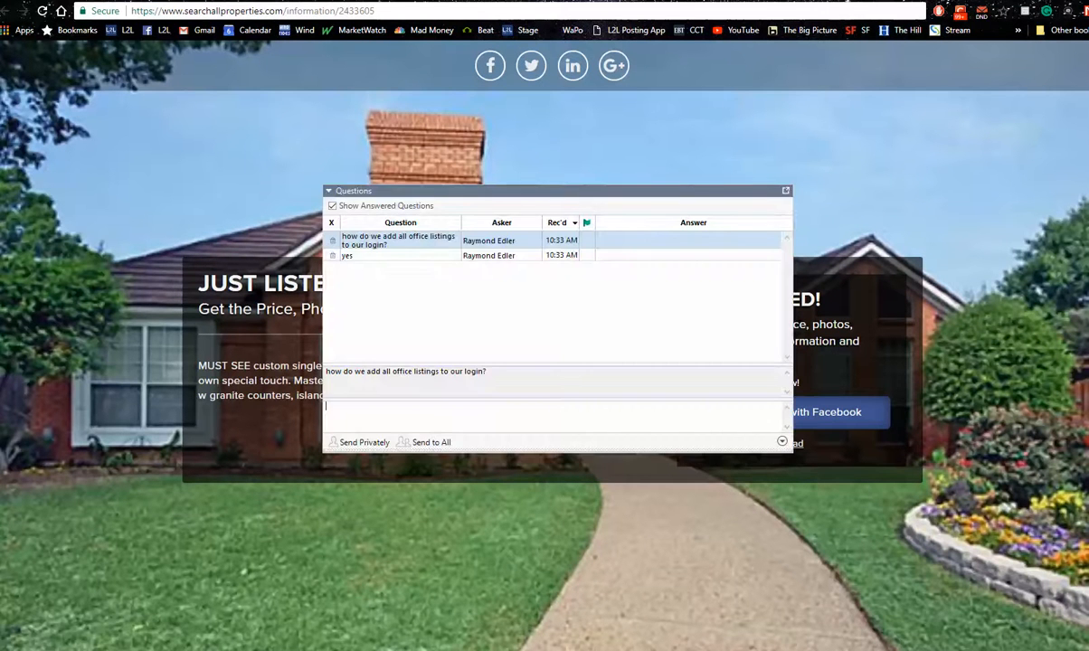
click(786, 193)
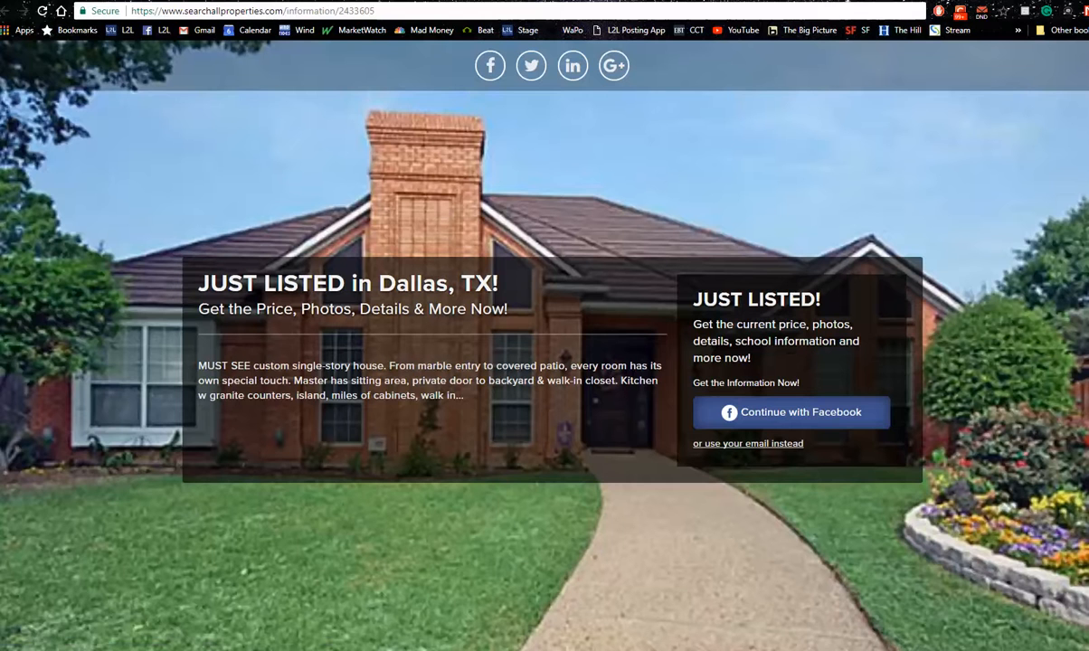
click(213, 2)
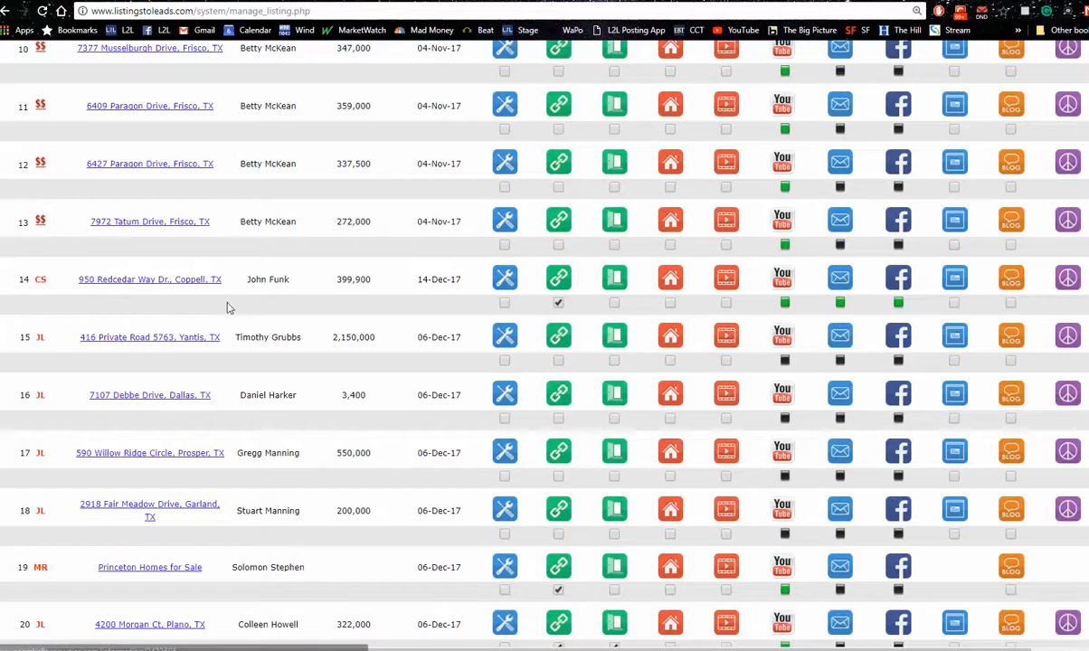
Preview the single property website for listing 16 down to its feature list and close it
click(669, 394)
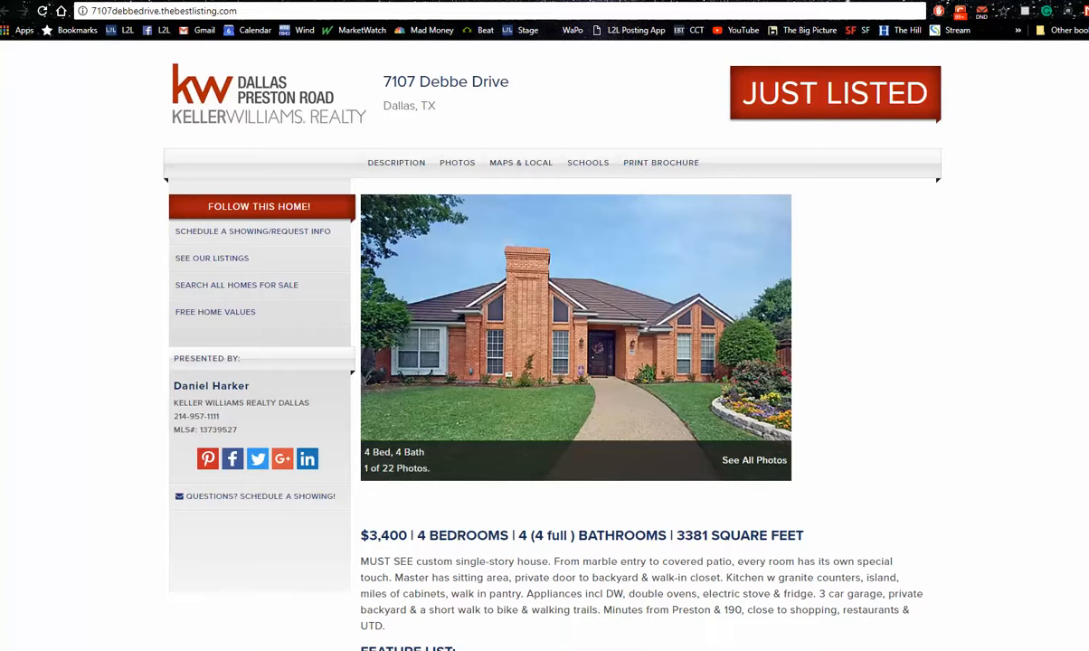
scroll(579, 362, down, 12)
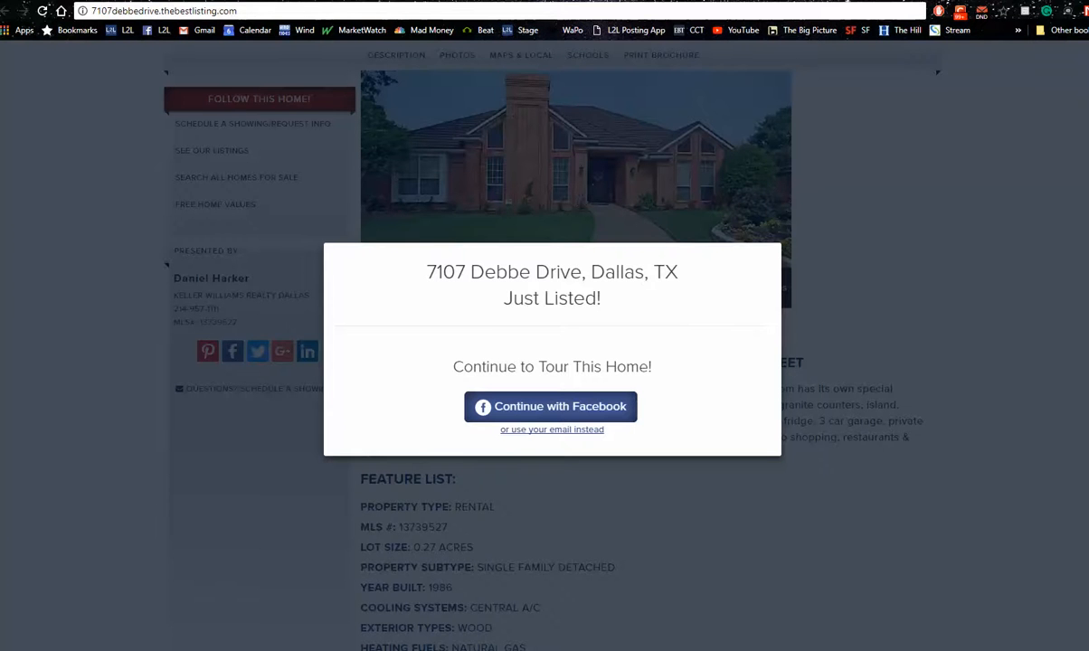
key(ctrl+w)
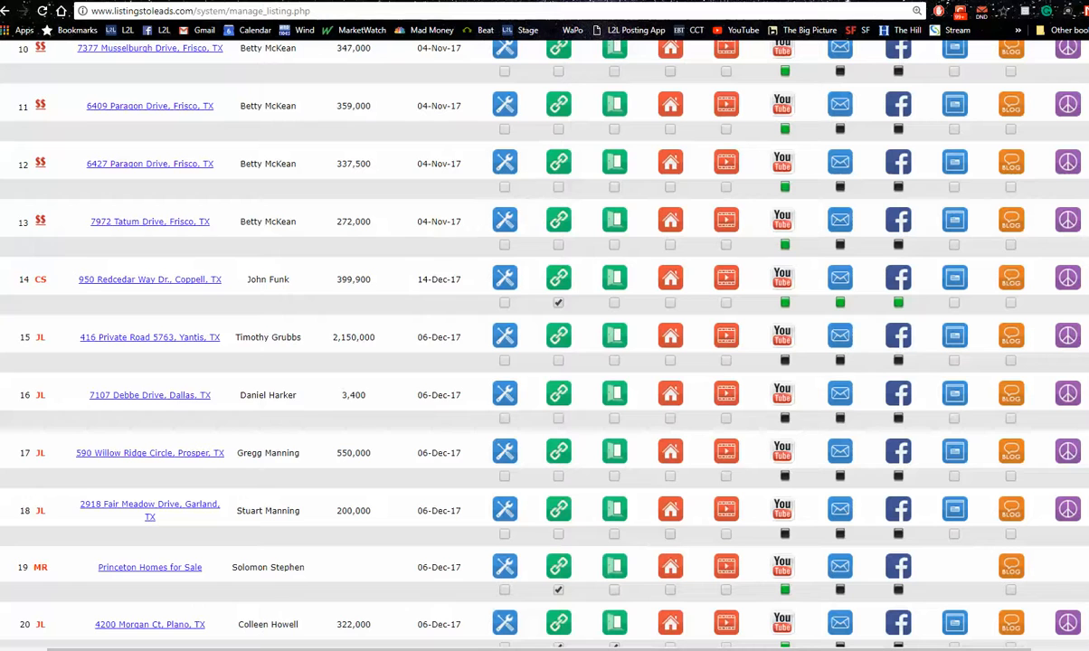
Look at the Manage Agent list and go back to the listings page
scroll(512, 323, up, 5)
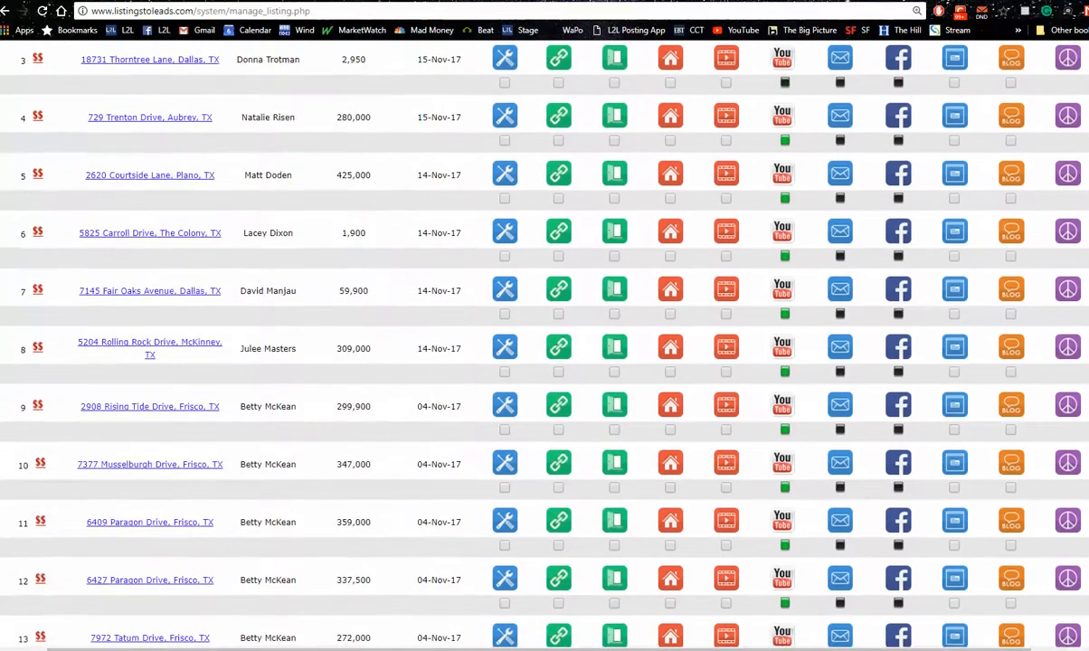
scroll(512, 323, up, 3)
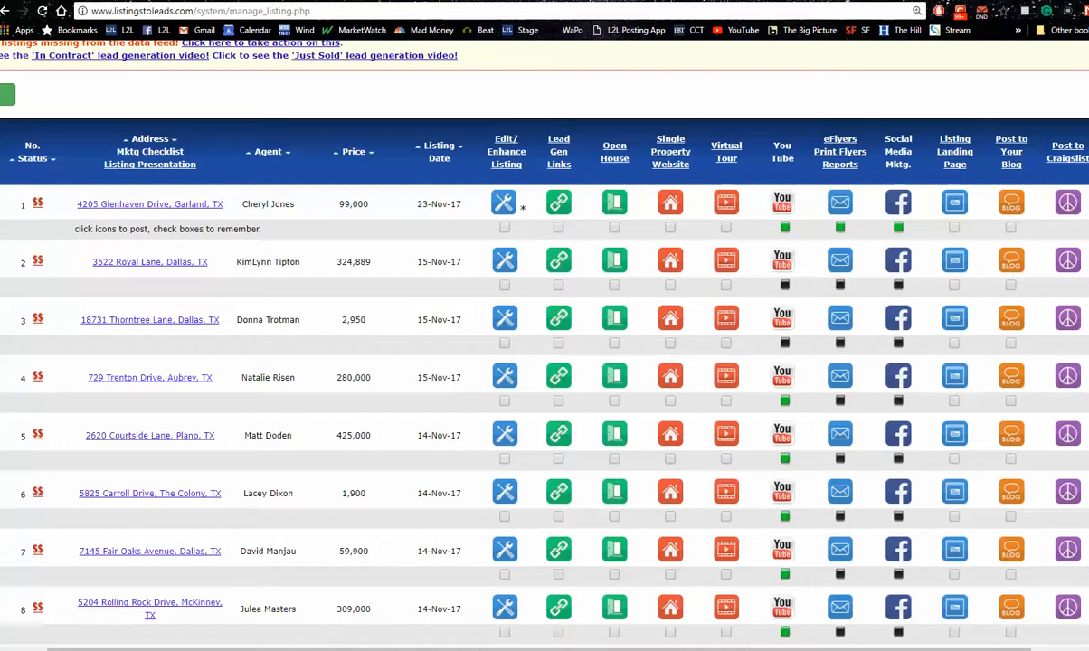
scroll(545, 362, up, 4)
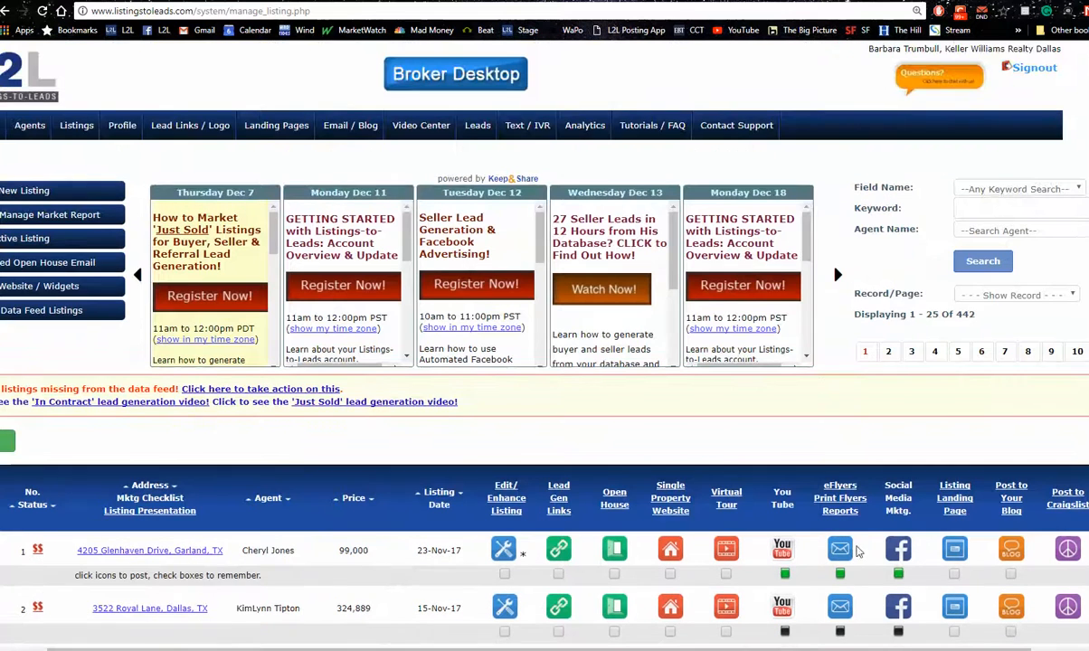
scroll(57, 237, left, 1)
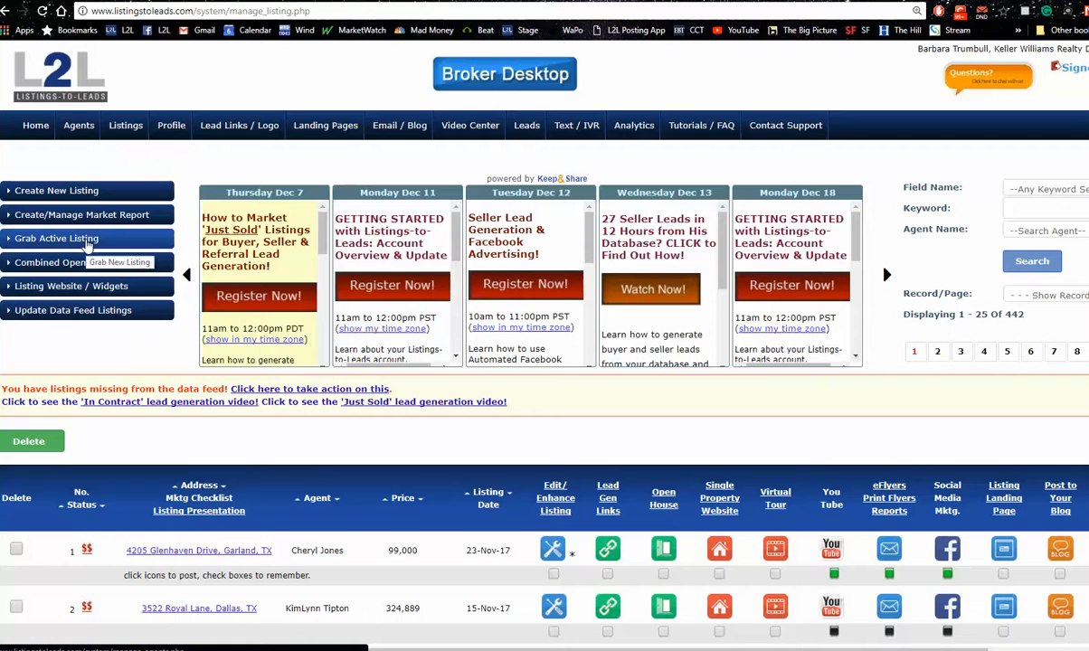
click(87, 241)
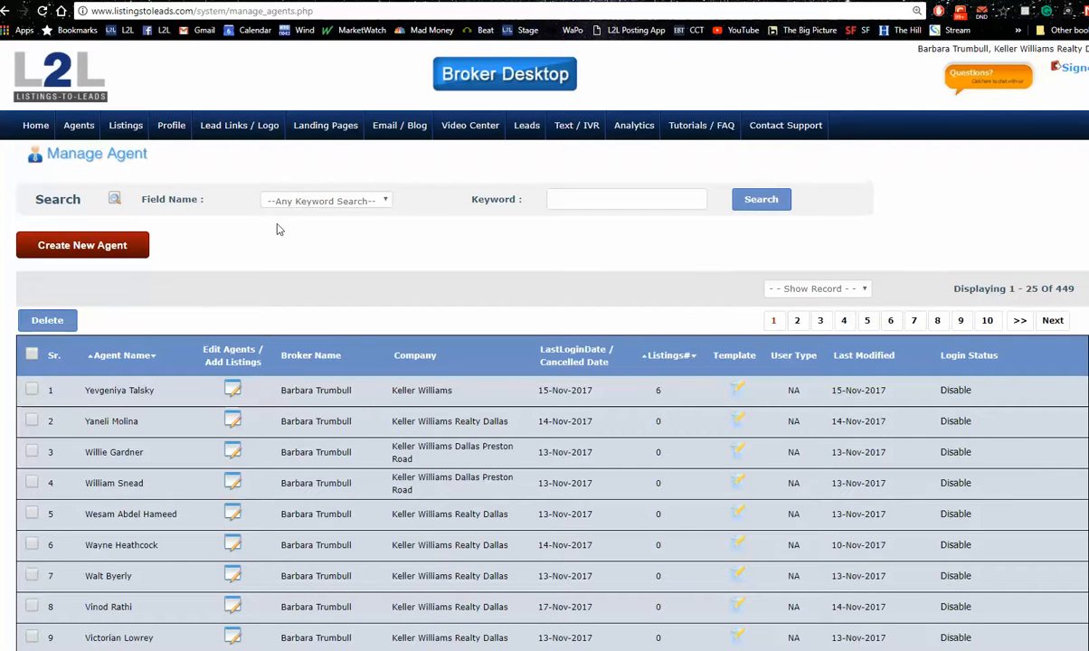
click(7, 12)
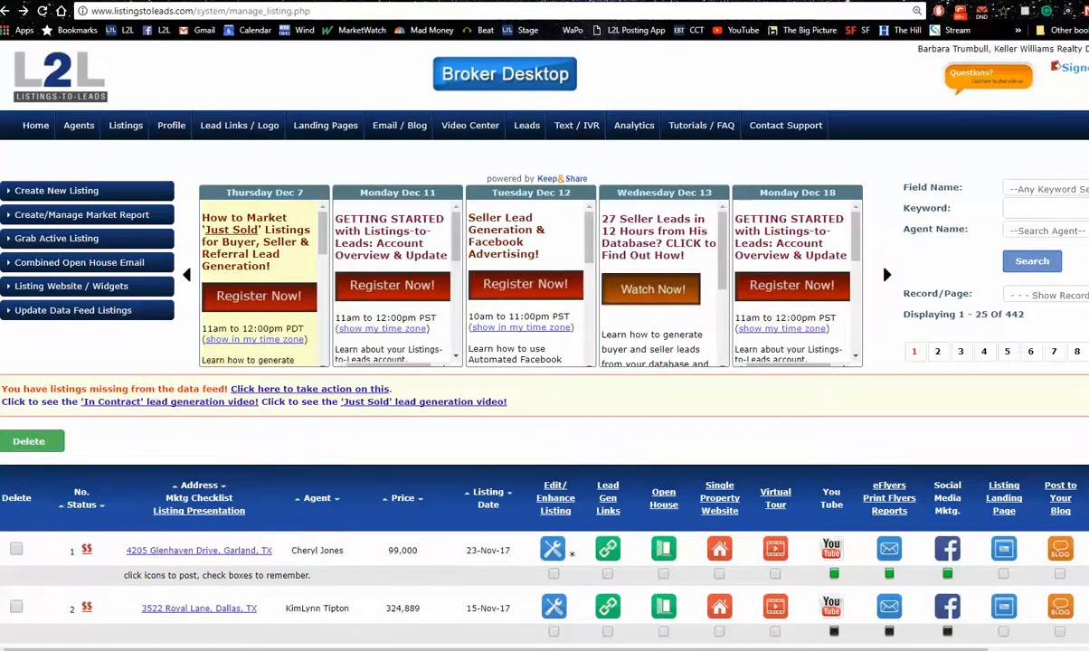
Reopen the single property website for listing 16 and switch back to the listings table, leaving the website open
scroll(830, 247, down, 7)
scroll(543, 343, down, 3)
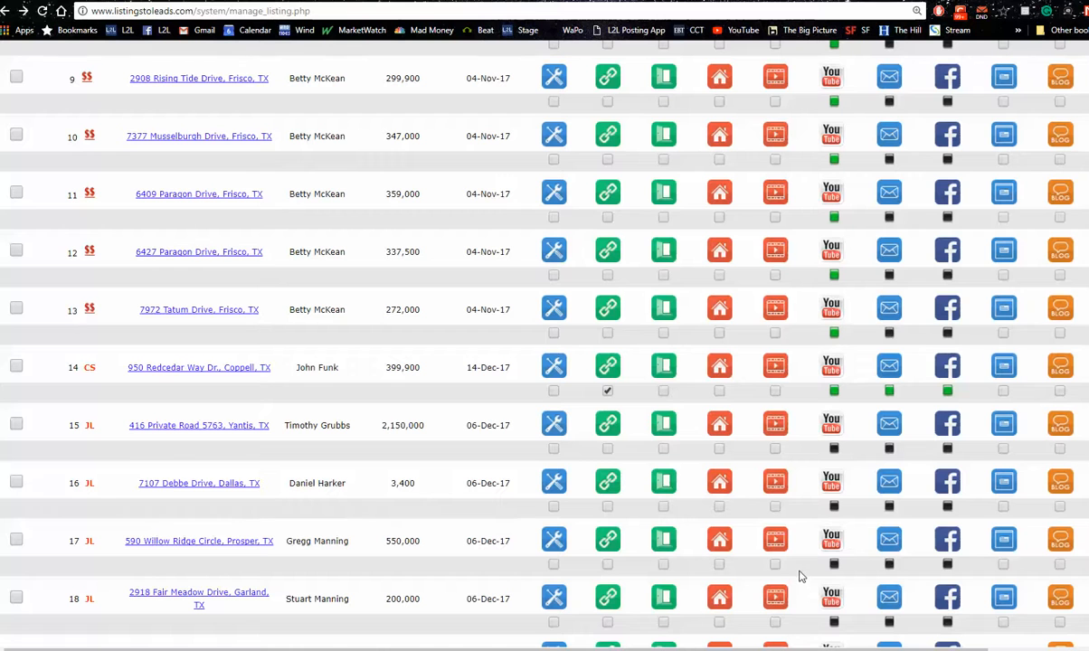
click(720, 483)
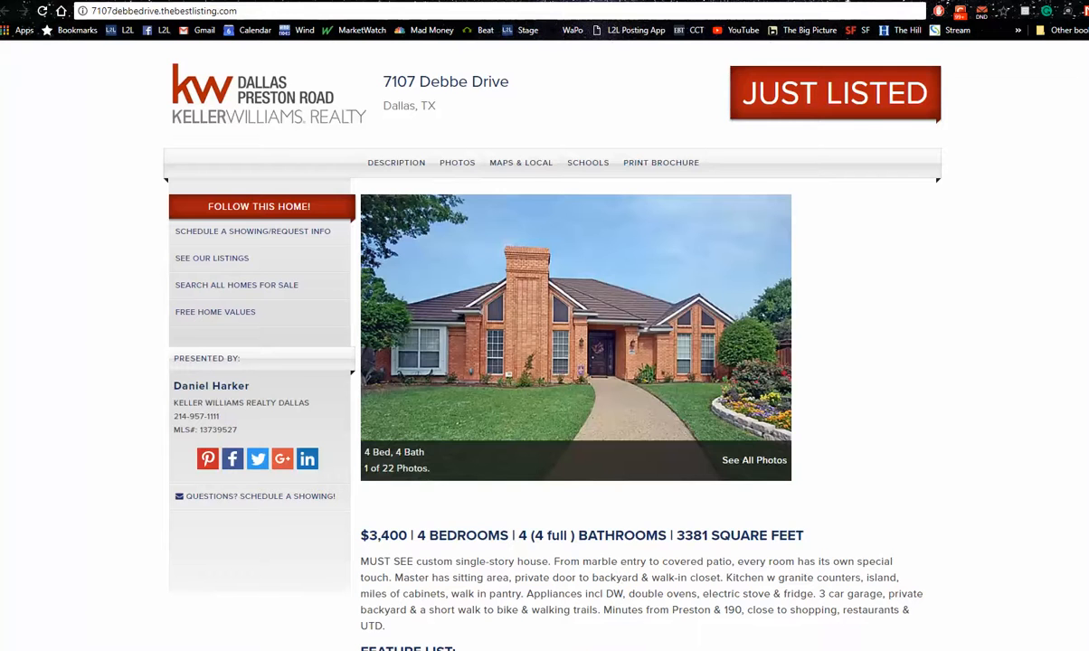
click(118, 1)
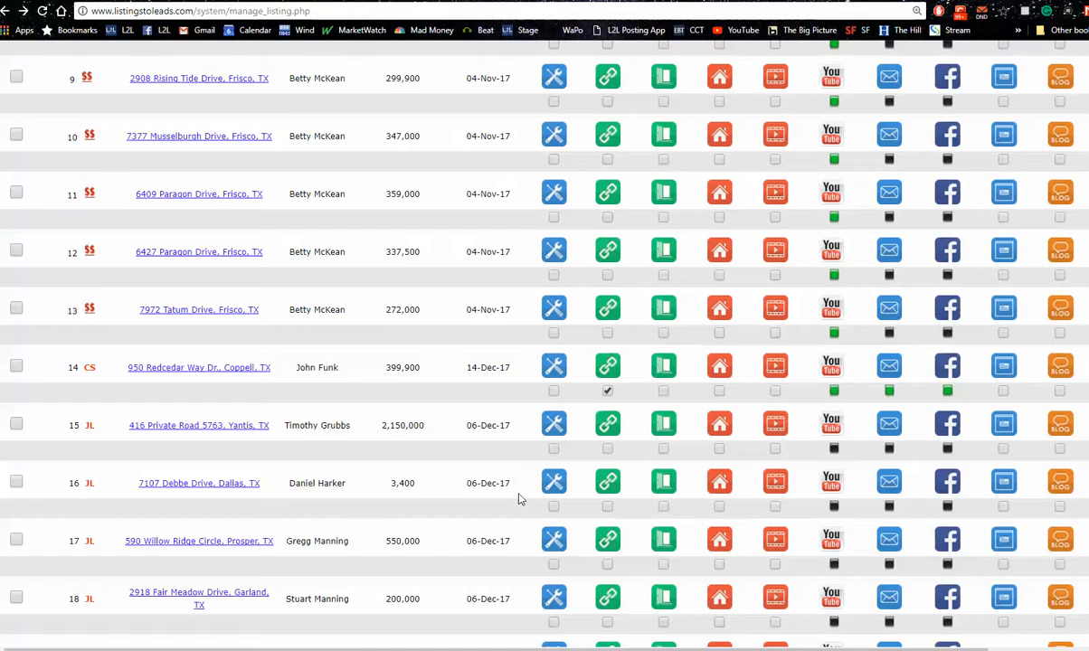
Turn off the "Follow This Home" forced registration option in the details of listing 16 and save the listing
click(556, 484)
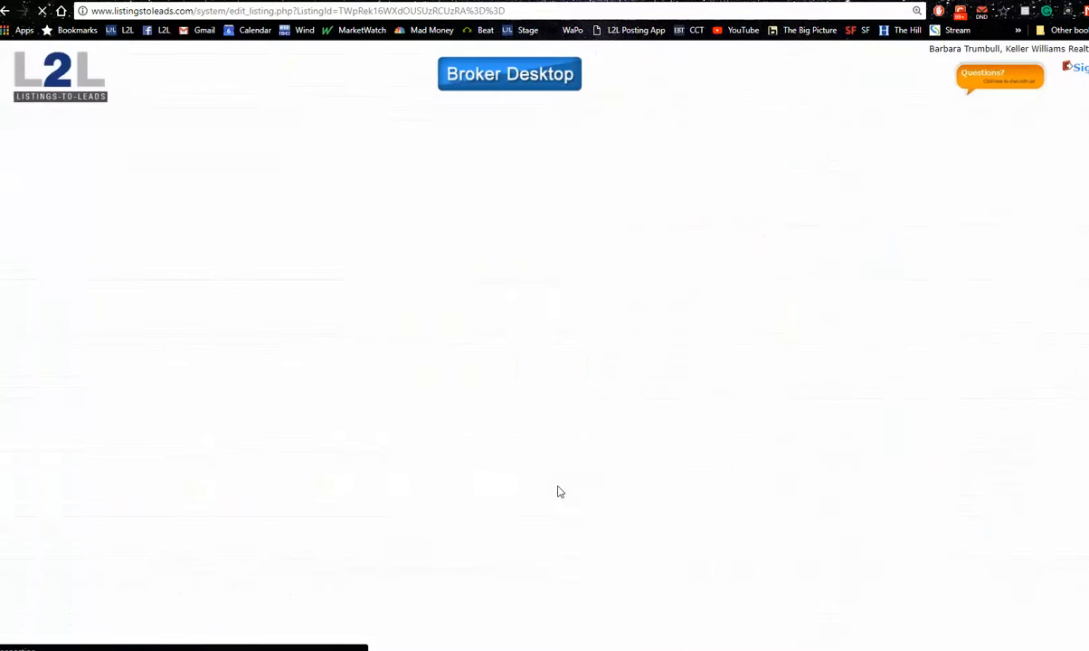
scroll(545, 325, down, 15)
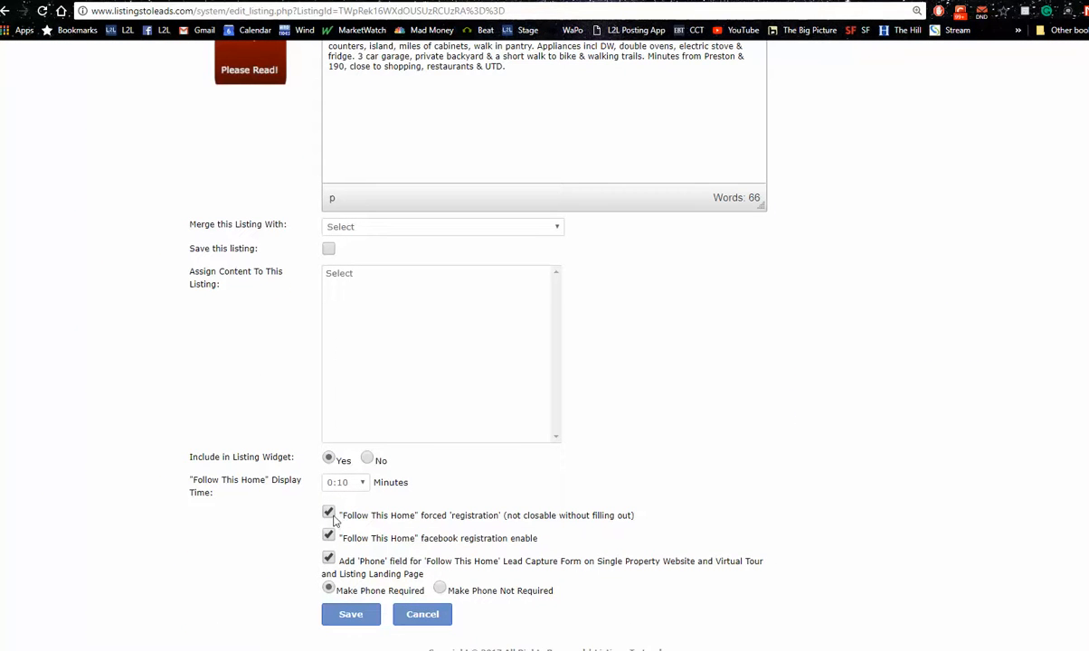
click(346, 622)
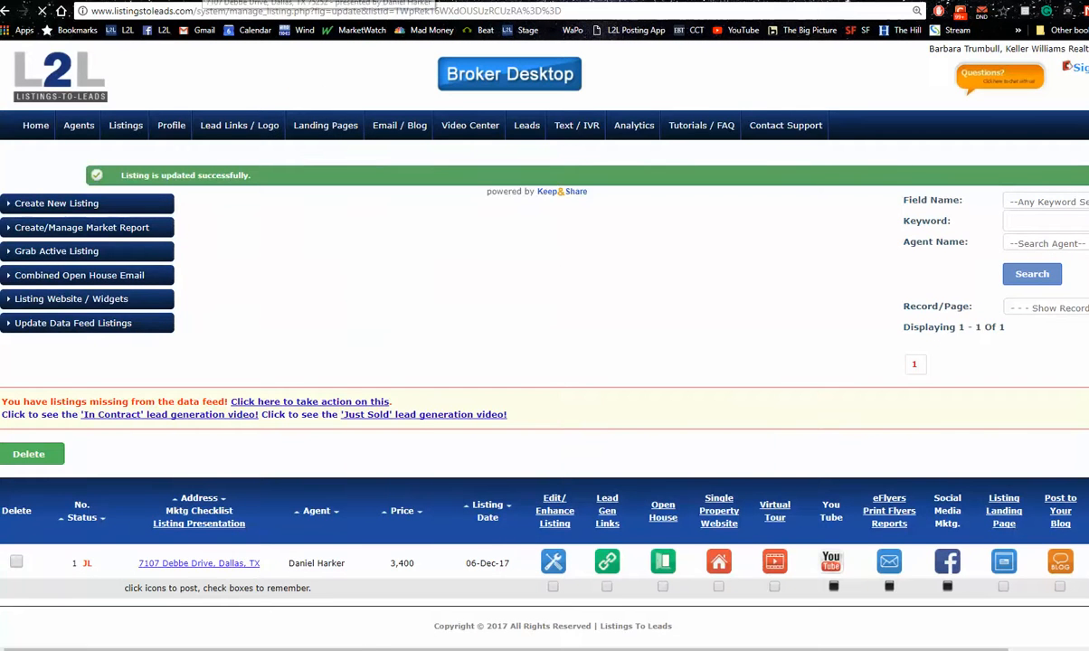
Reload the single property website, bring up the "Follow This Home" registration form, and dismiss it without registering
click(217, 1)
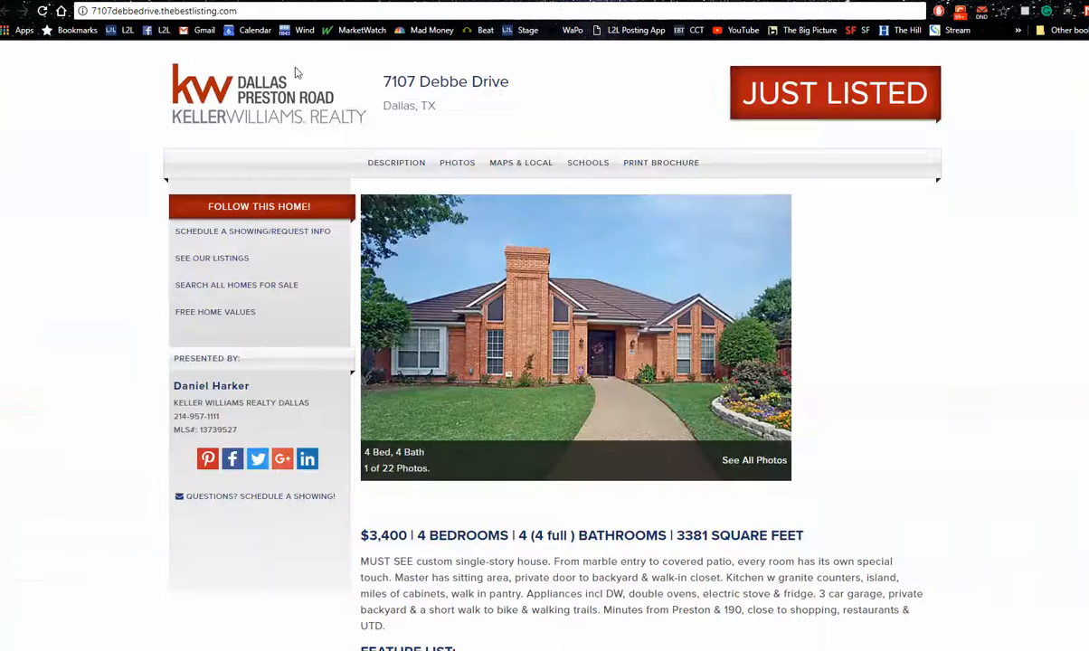
click(43, 16)
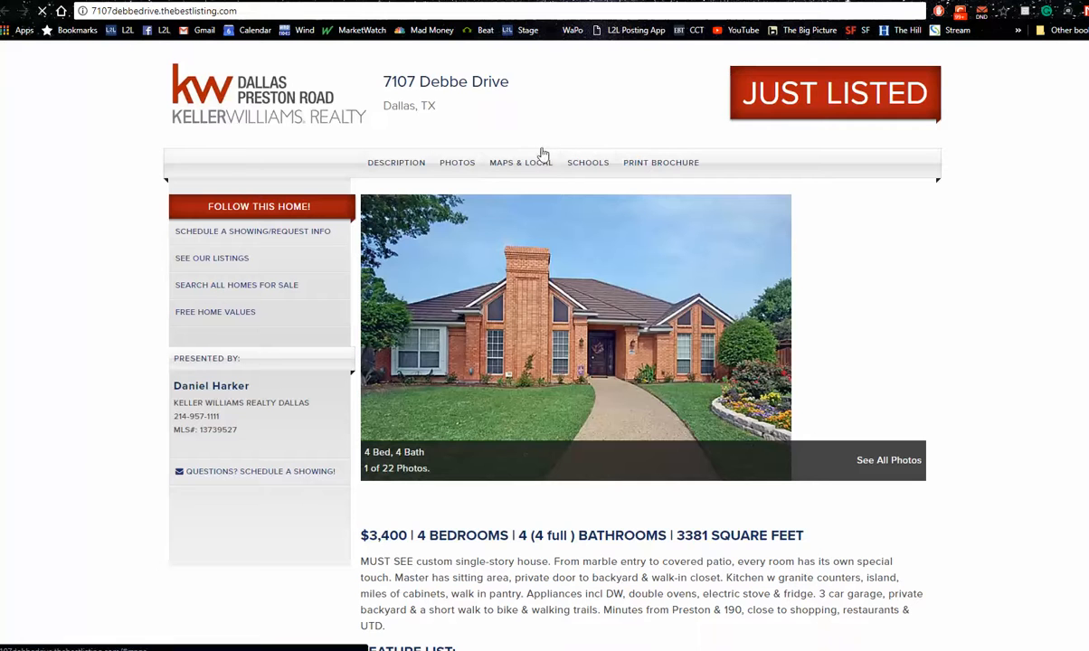
click(273, 217)
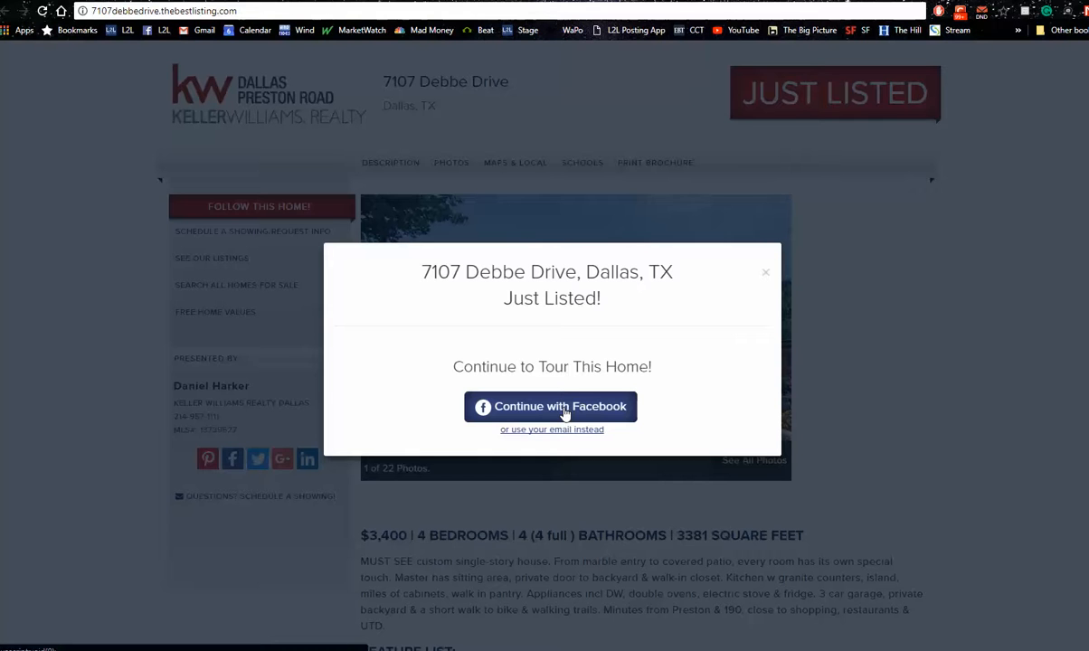
click(767, 275)
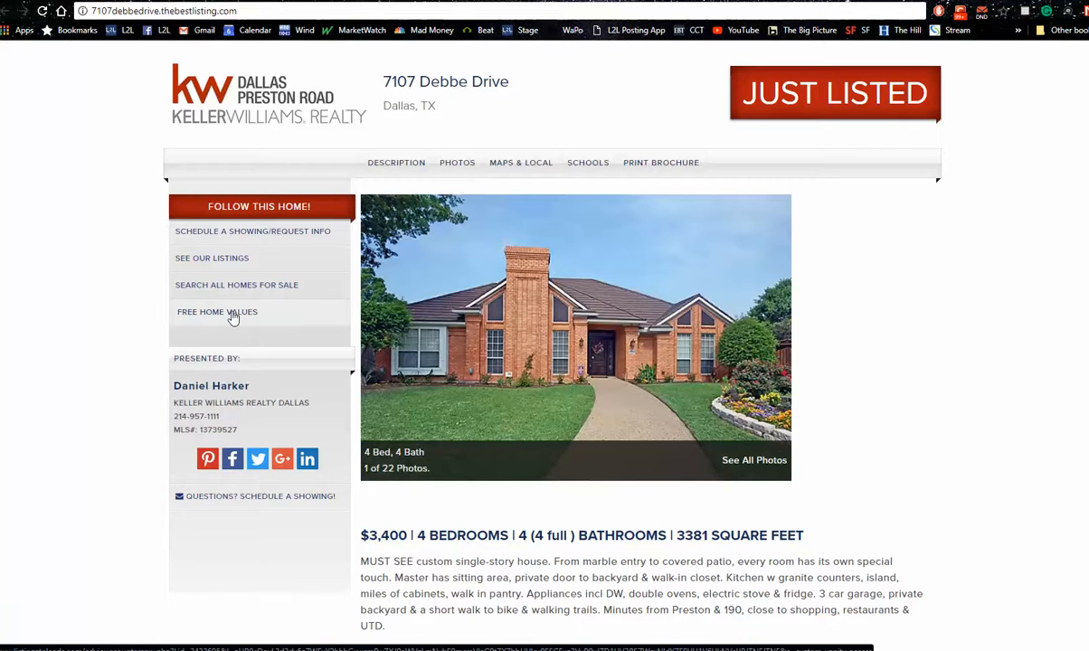
Check where the website's See Our Listings and Search All Homes For Sale links lead, returning to the property website after each
click(224, 266)
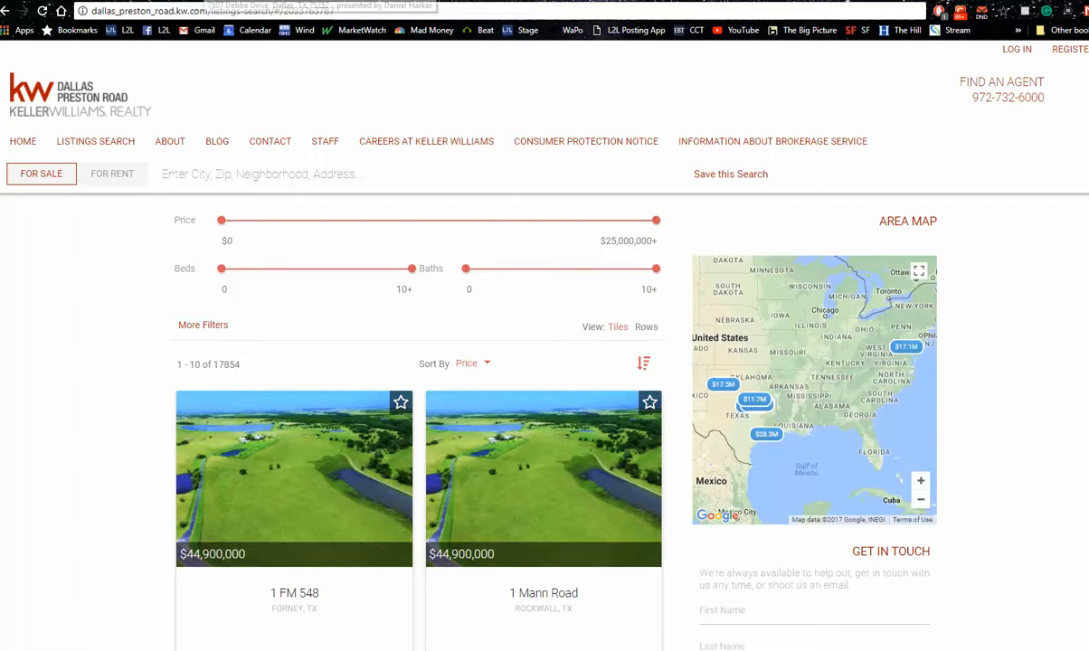
click(194, 1)
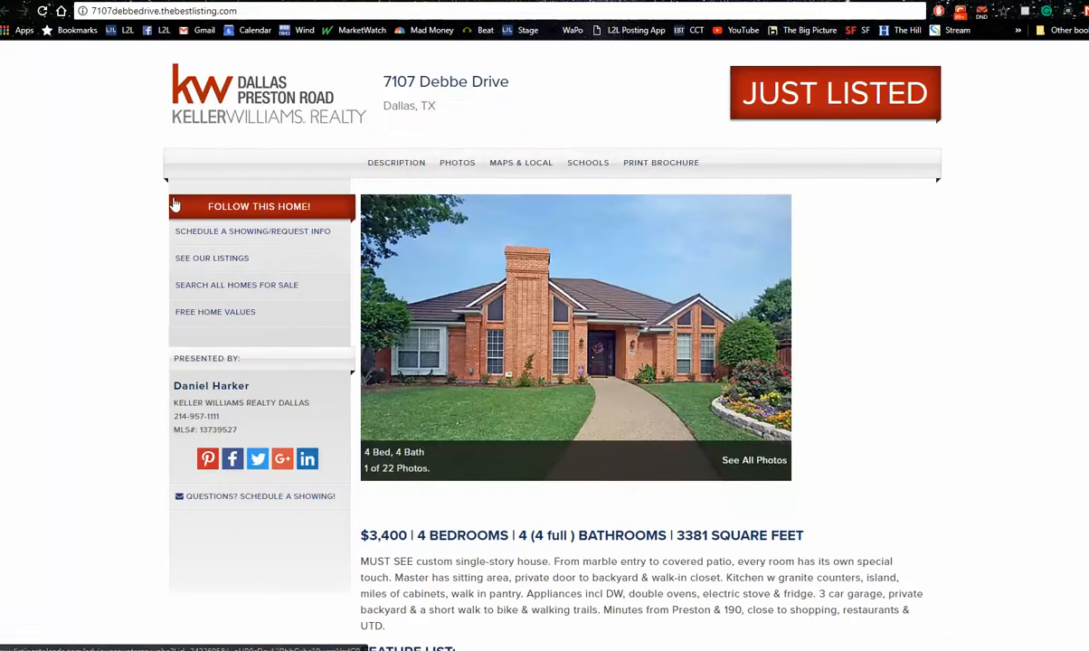
click(220, 288)
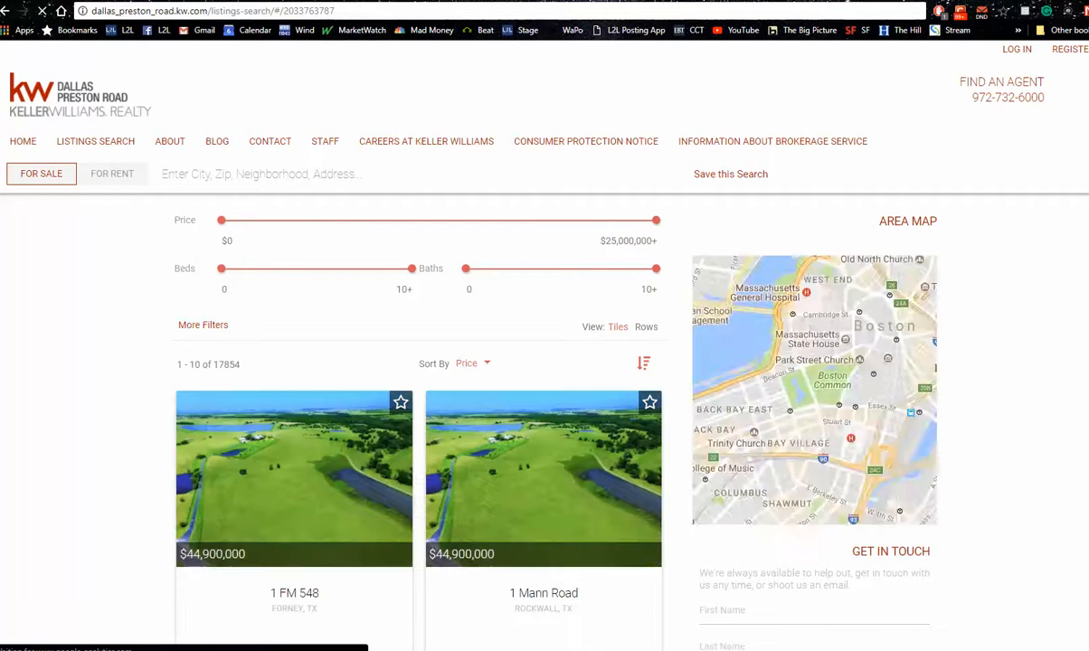
click(334, 1)
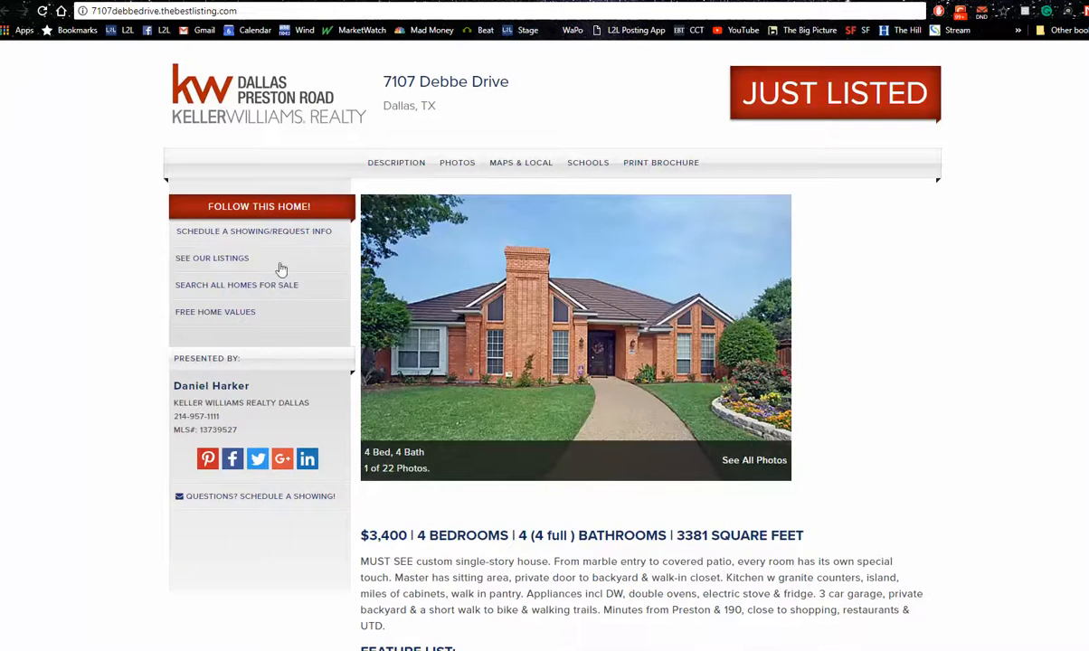
Check the website's Free Home Values link, then view the listing's lead generation links and close them without saving
click(248, 314)
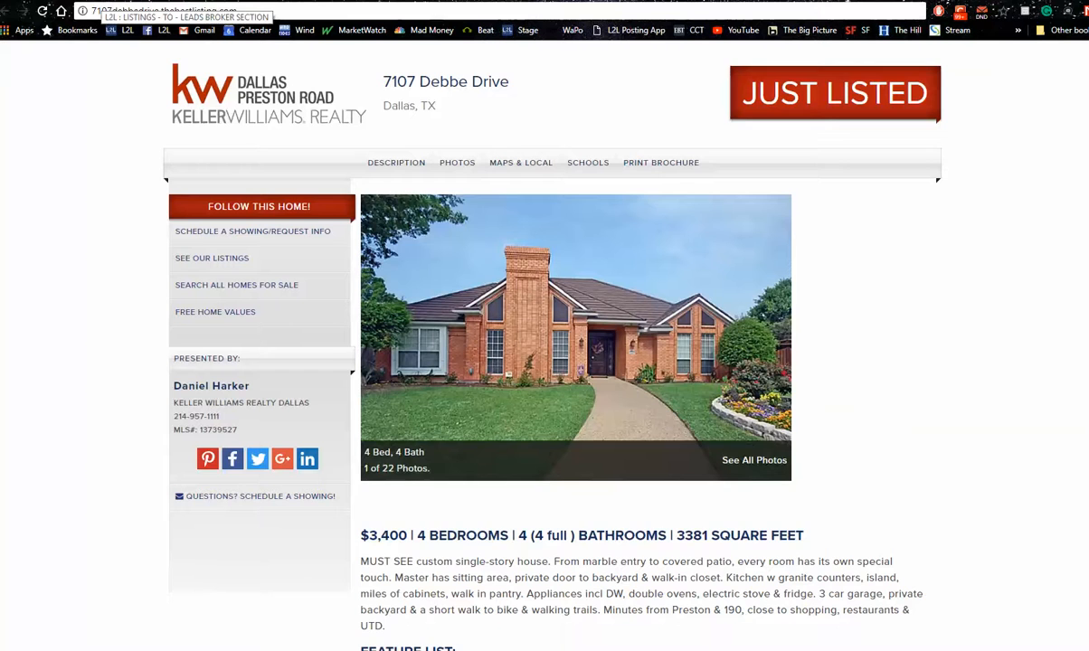
click(103, 1)
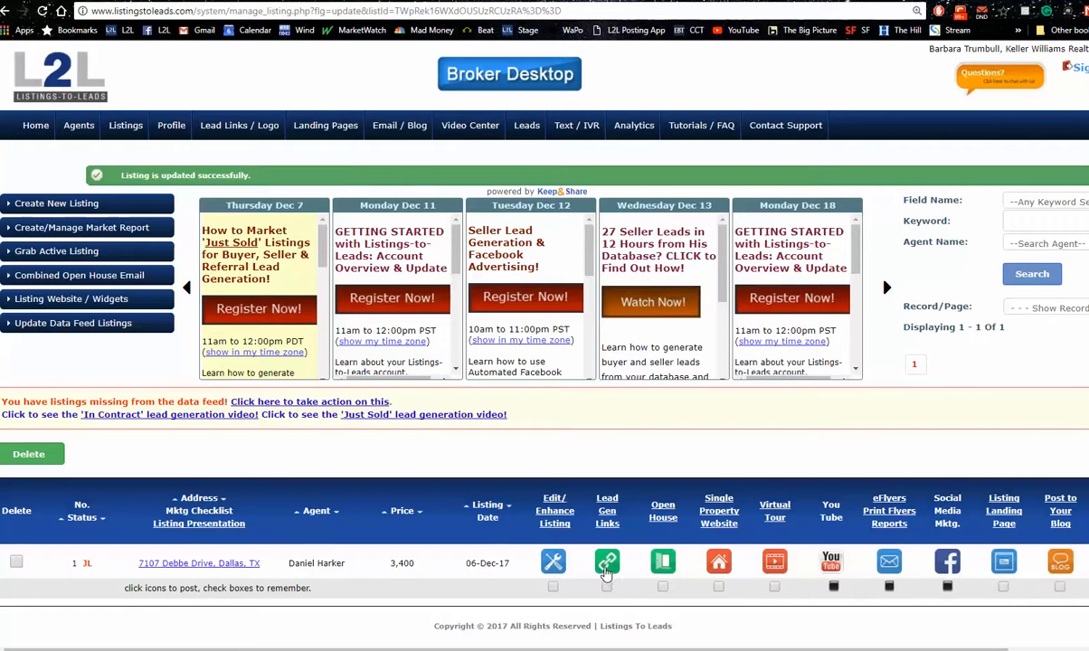
click(608, 567)
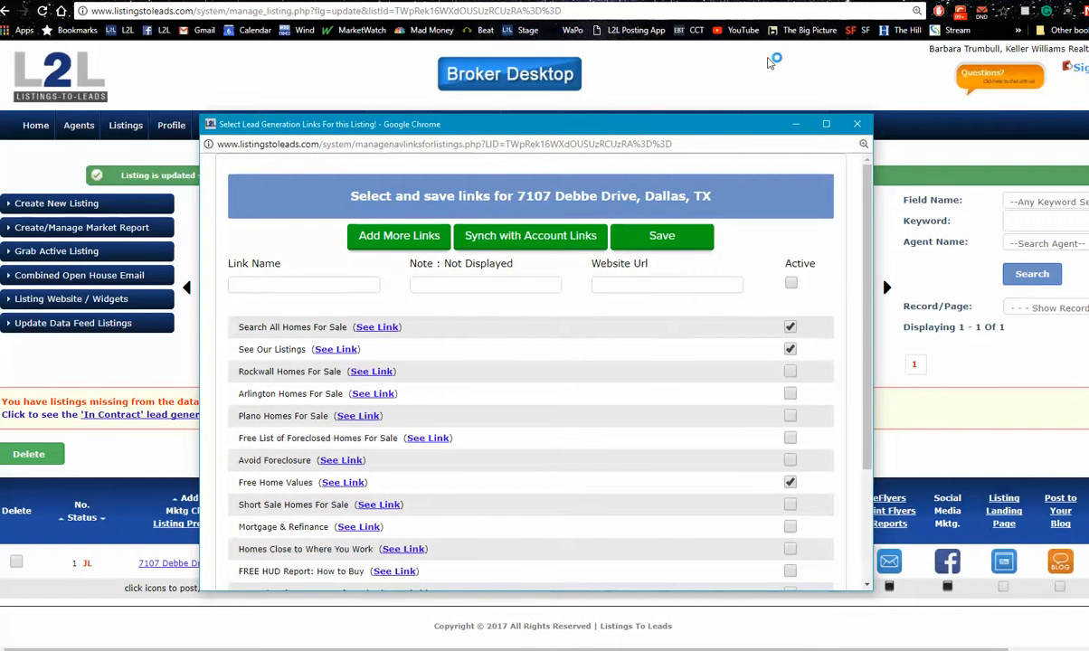
click(858, 126)
Review the account's direct lead links and inspect the website URLs of Search All Homes For Sale and See Our Listings
click(226, 128)
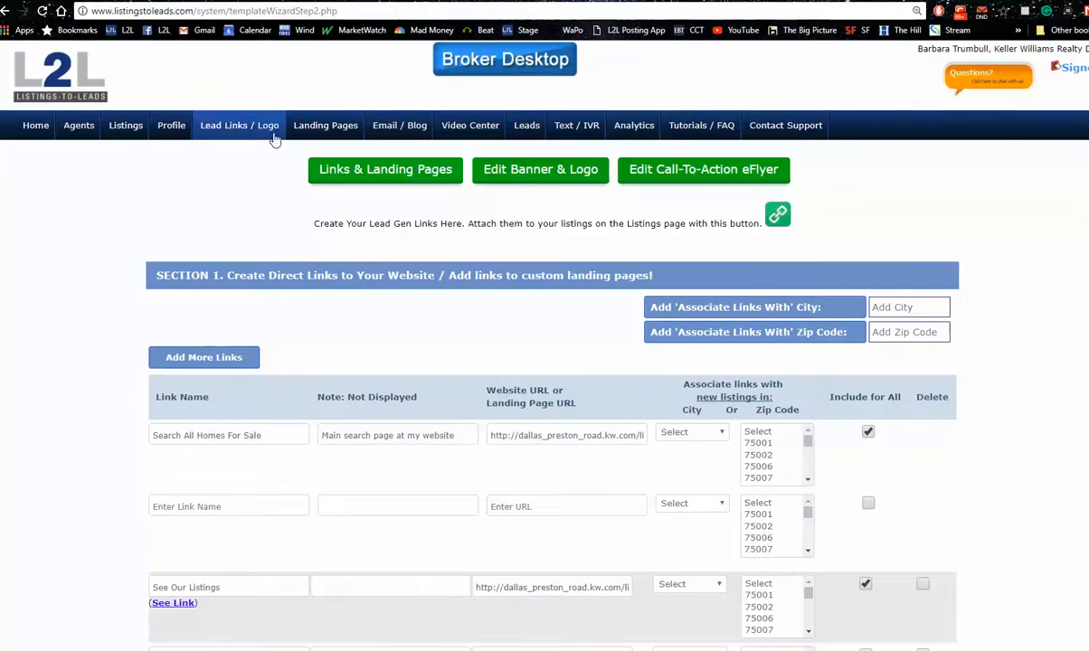
scroll(814, 368, down, 2)
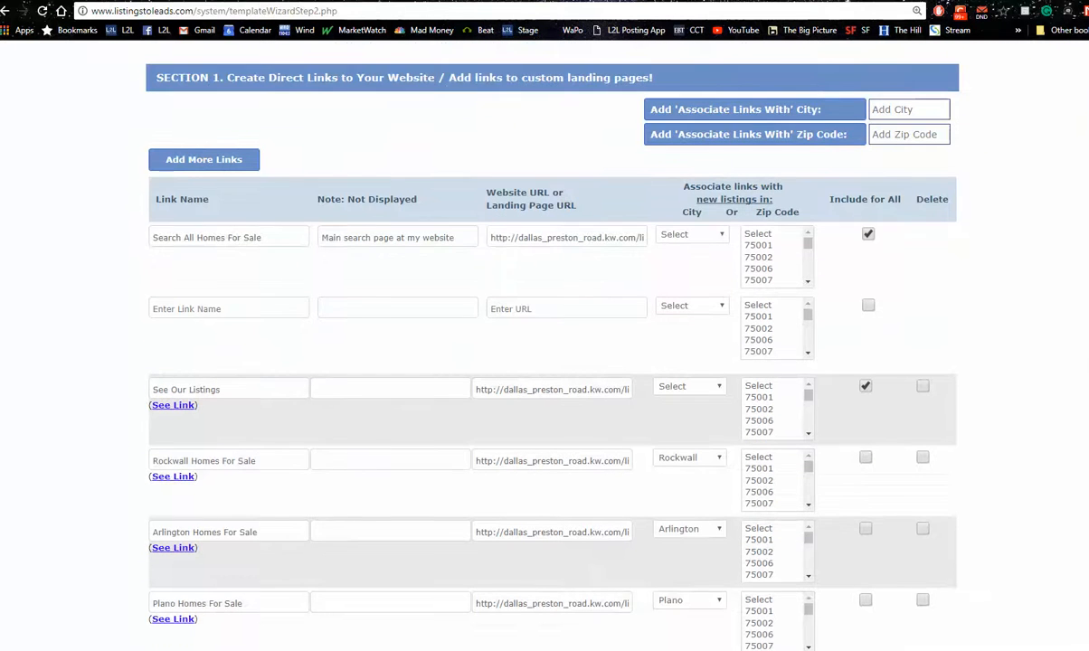
click(490, 237)
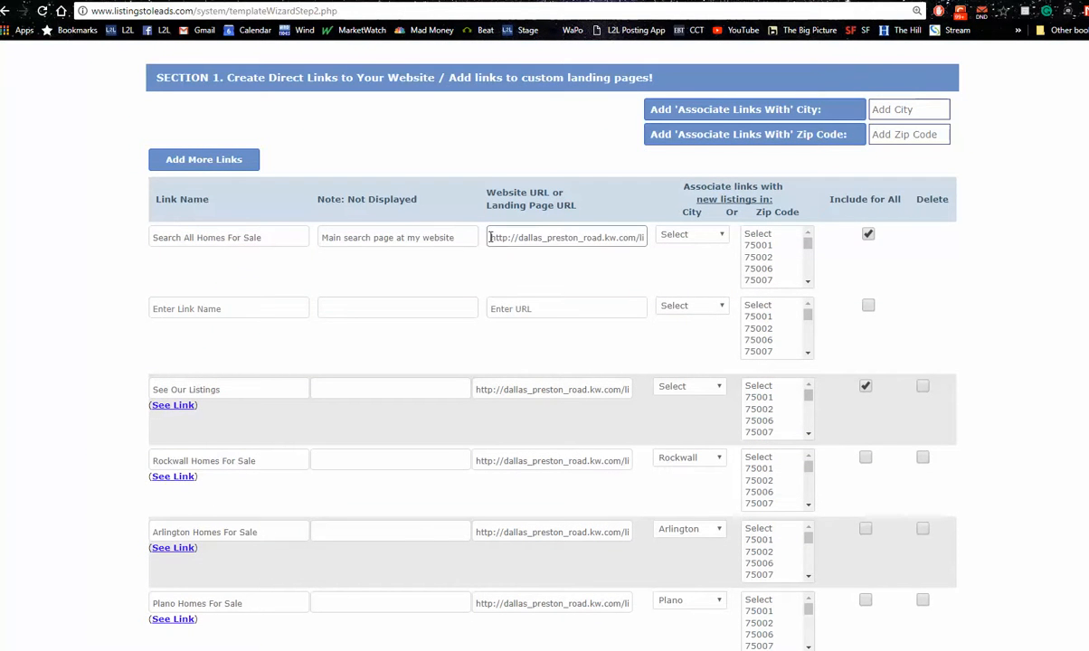
click(563, 390)
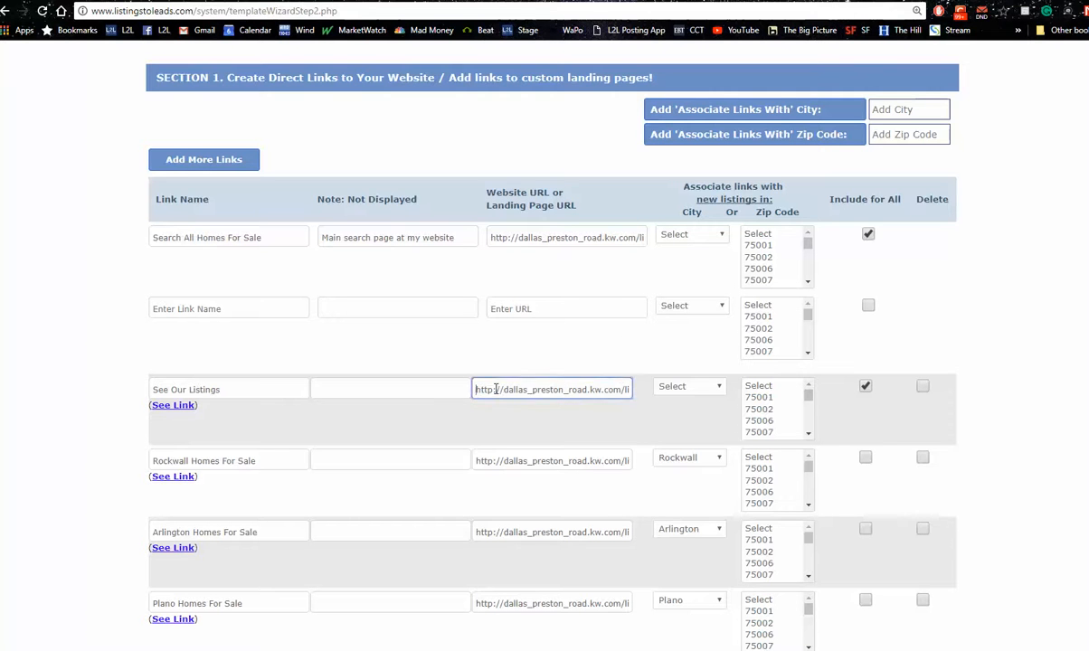
drag(476, 390, 663, 394)
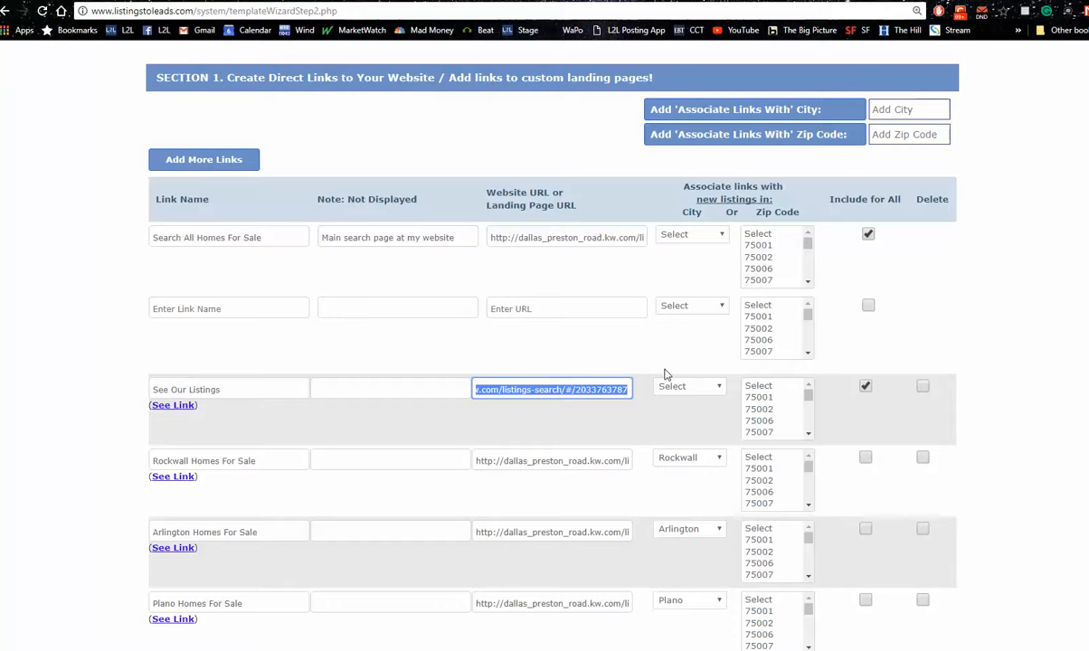
click(1067, 247)
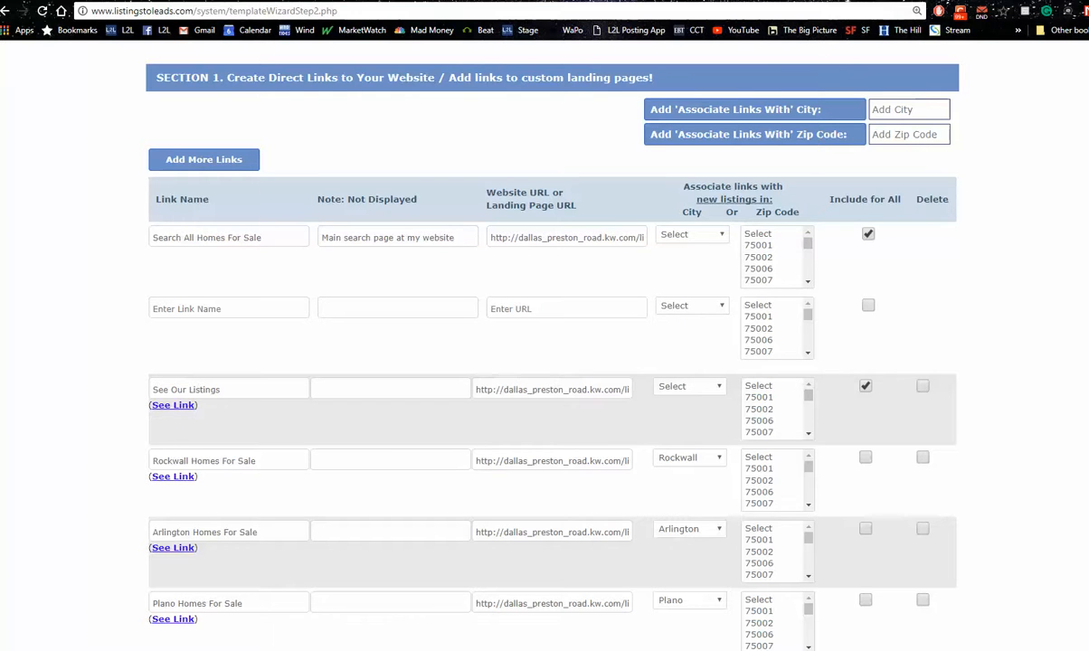
Sign out of the broker account and sign in to the agent account with its saved username
scroll(1067, 247, up, 3)
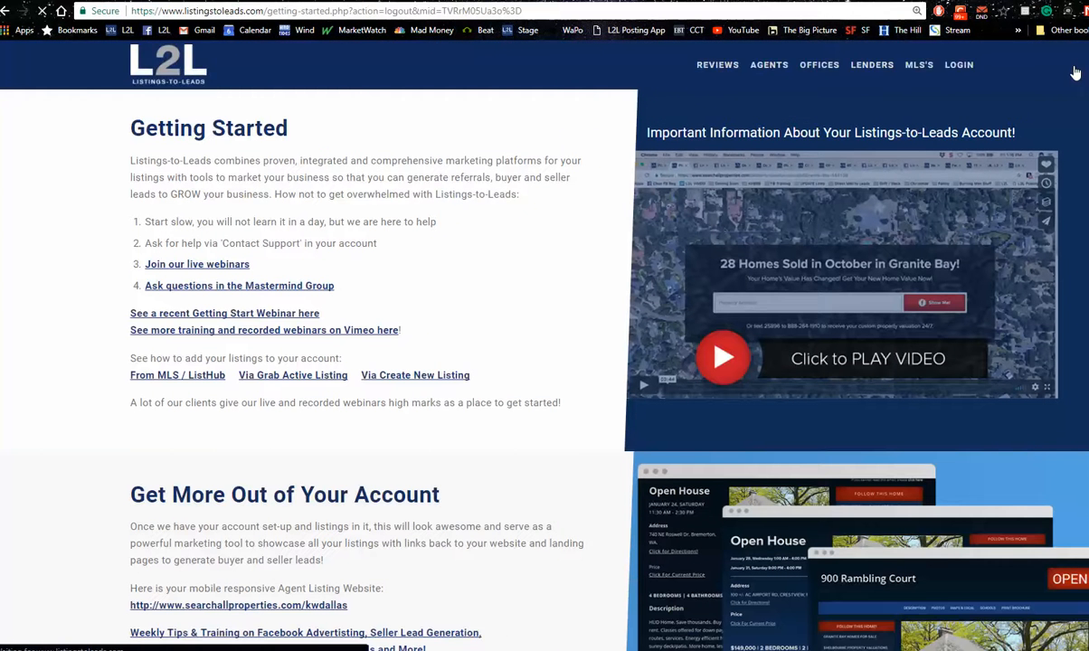
click(961, 65)
drag(518, 174, 394, 181)
key(BackSpace)
text(v)
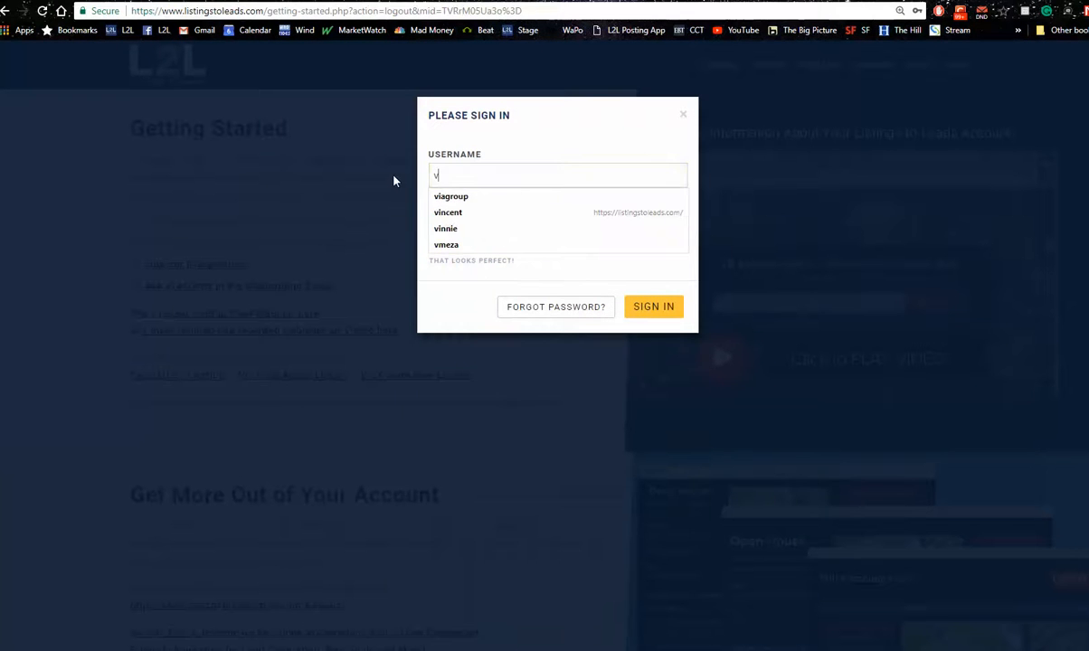
click(465, 246)
click(654, 308)
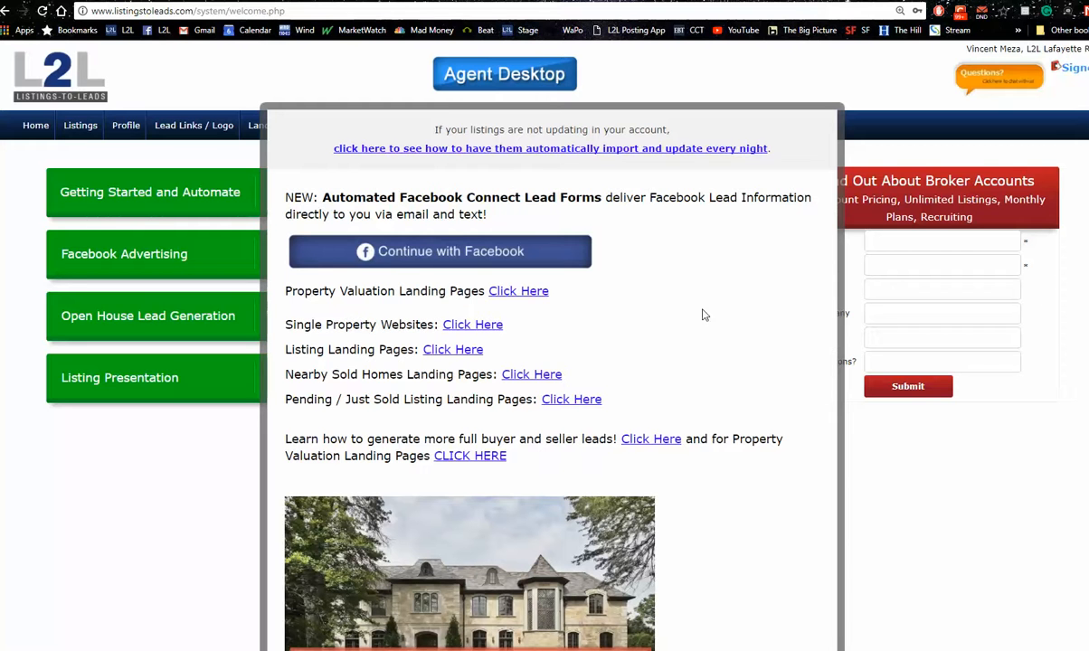
Look through the welcome notice's landing page and webinar links on the Agent Desktop, then dismiss the notice
scroll(544, 344, down, 5)
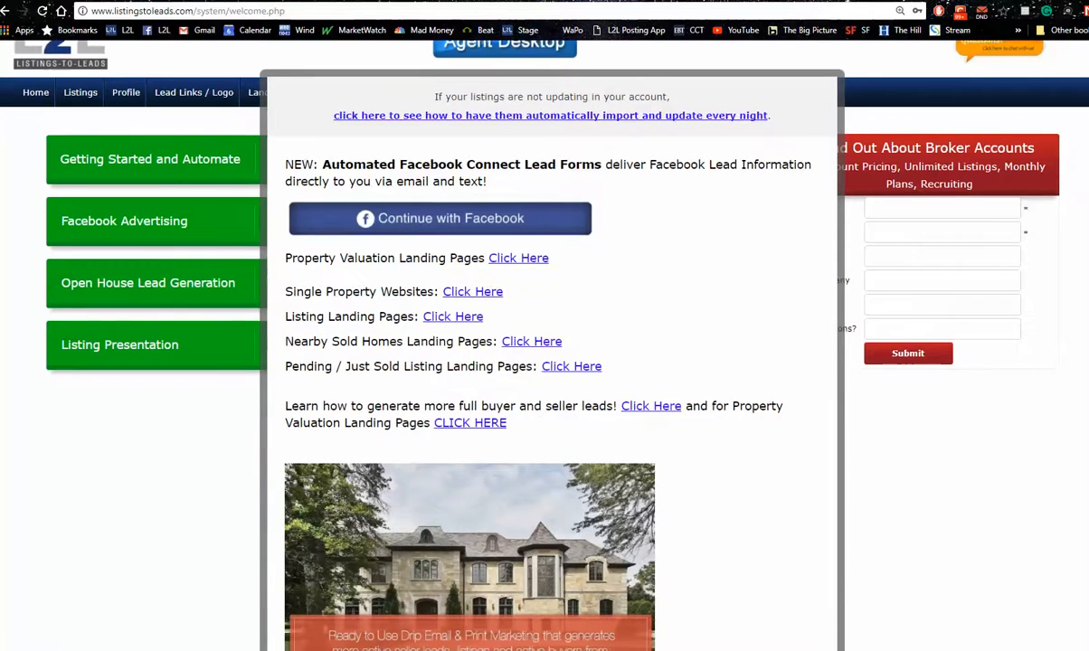
scroll(545, 344, down, 1)
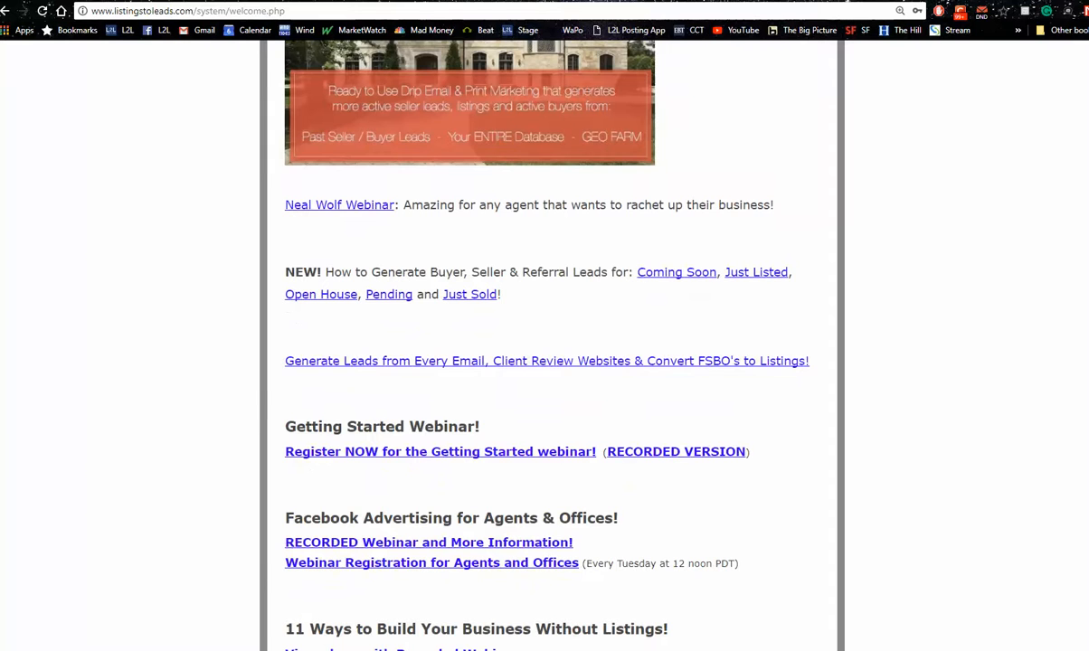
scroll(545, 344, down, 2)
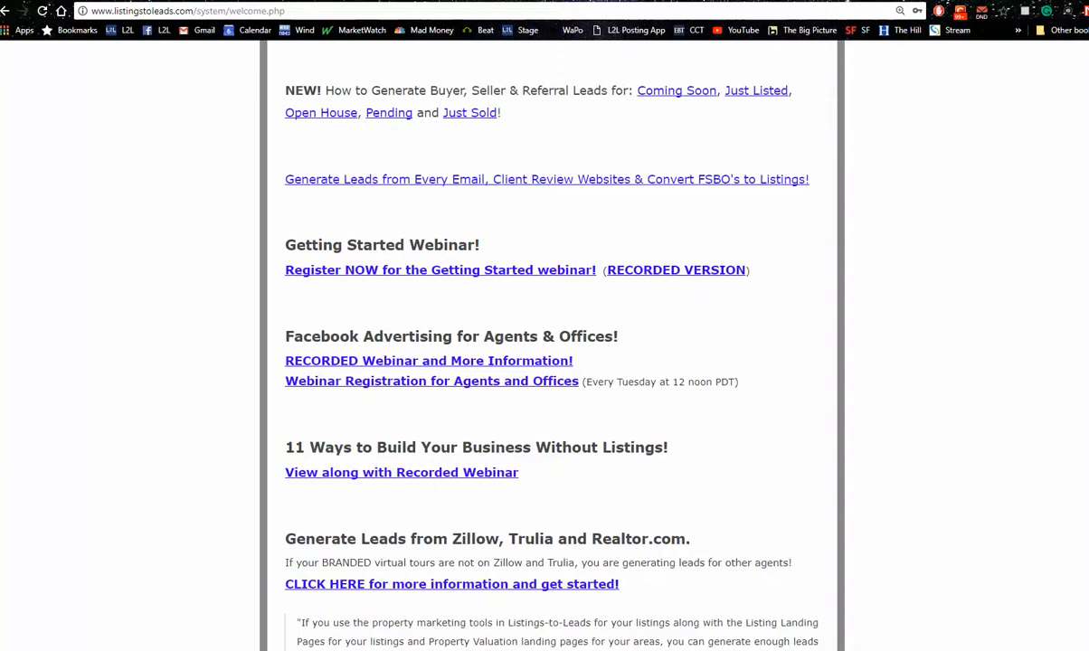
scroll(544, 344, down, 1)
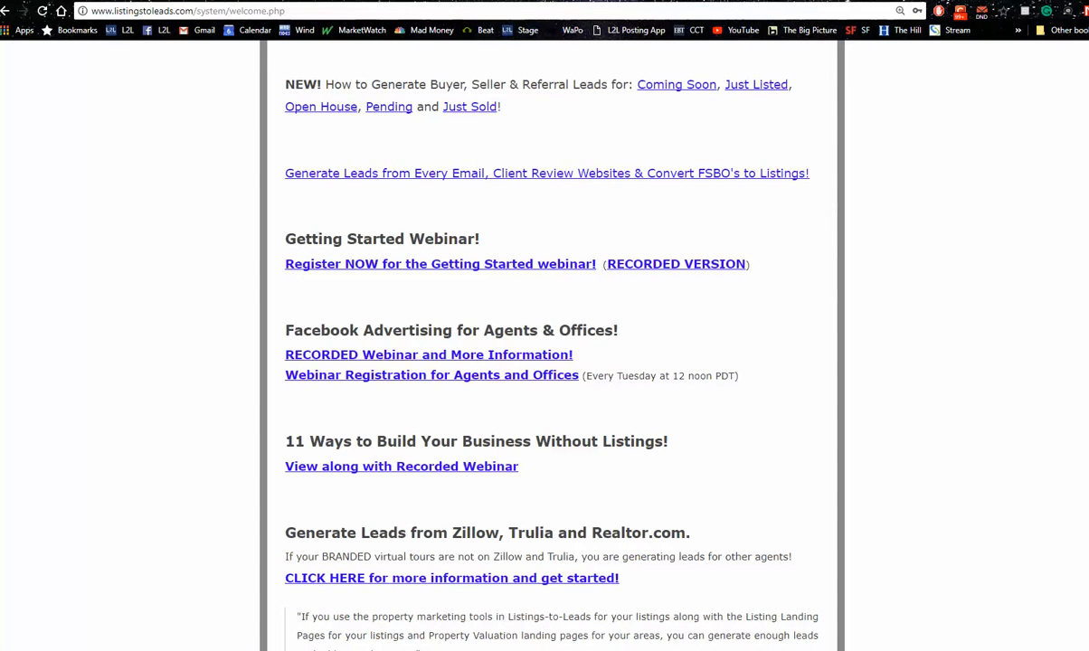
scroll(545, 344, up, 8)
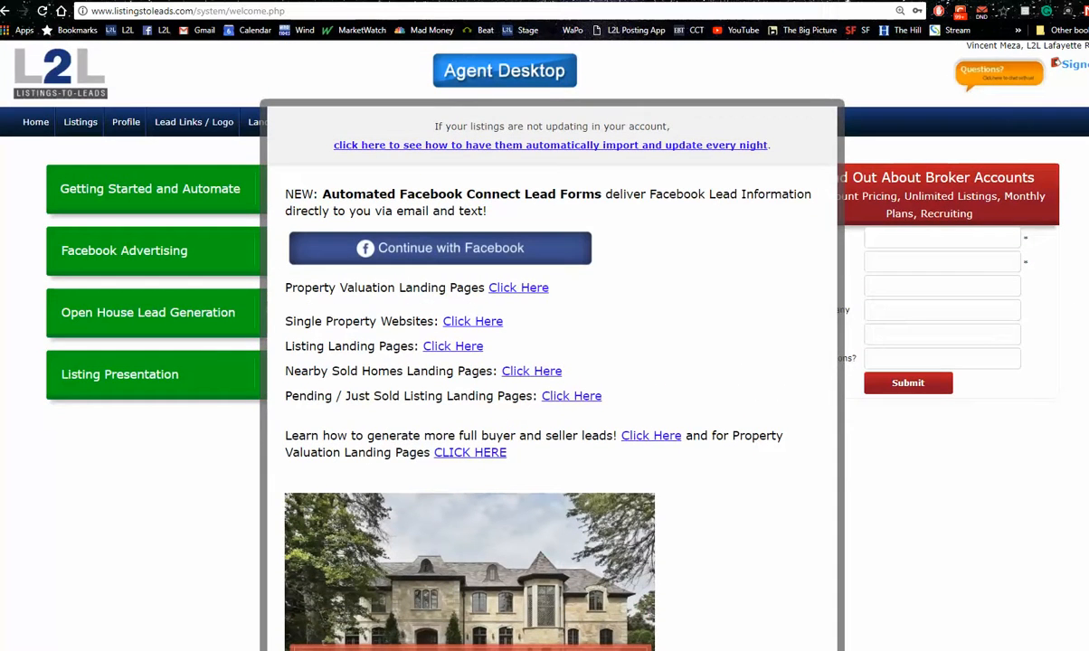
scroll(545, 344, down, 9)
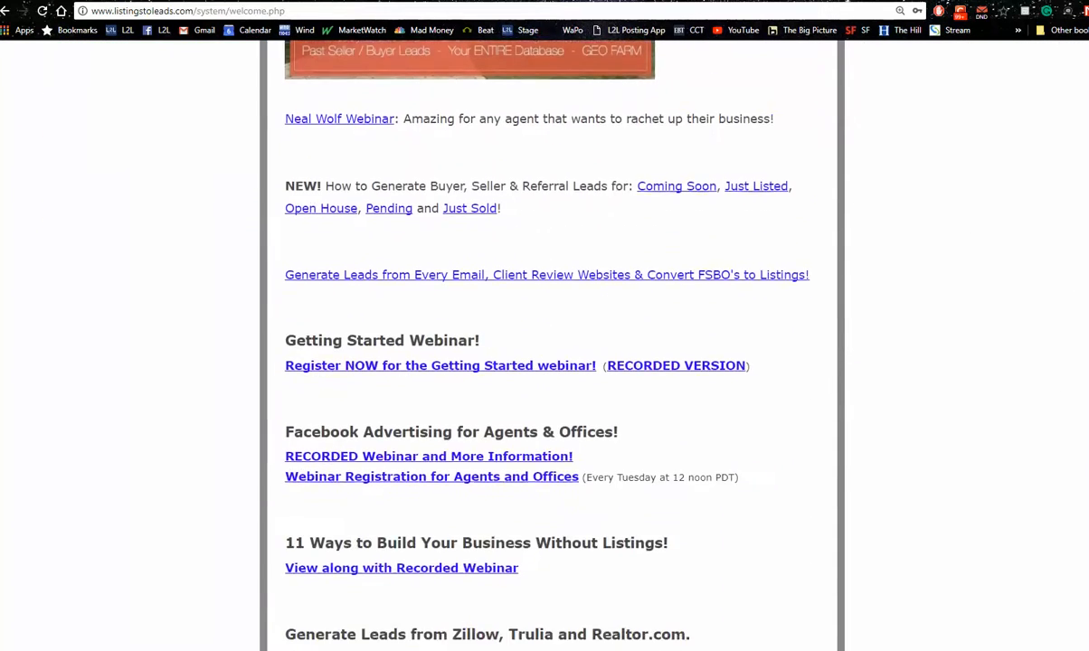
scroll(545, 344, down, 1)
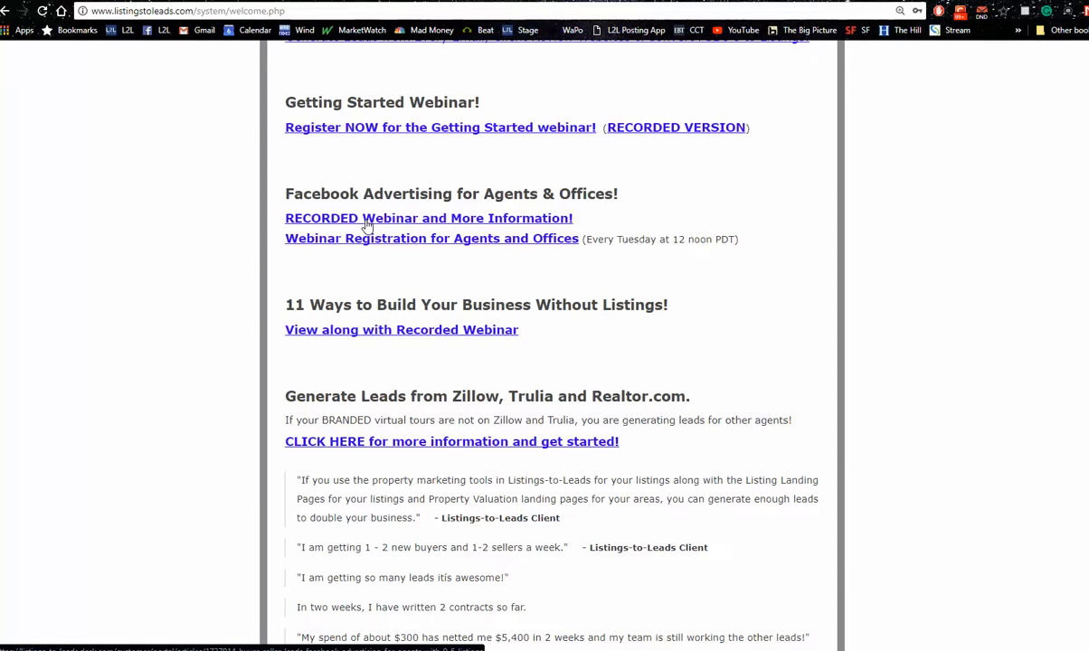
click(161, 254)
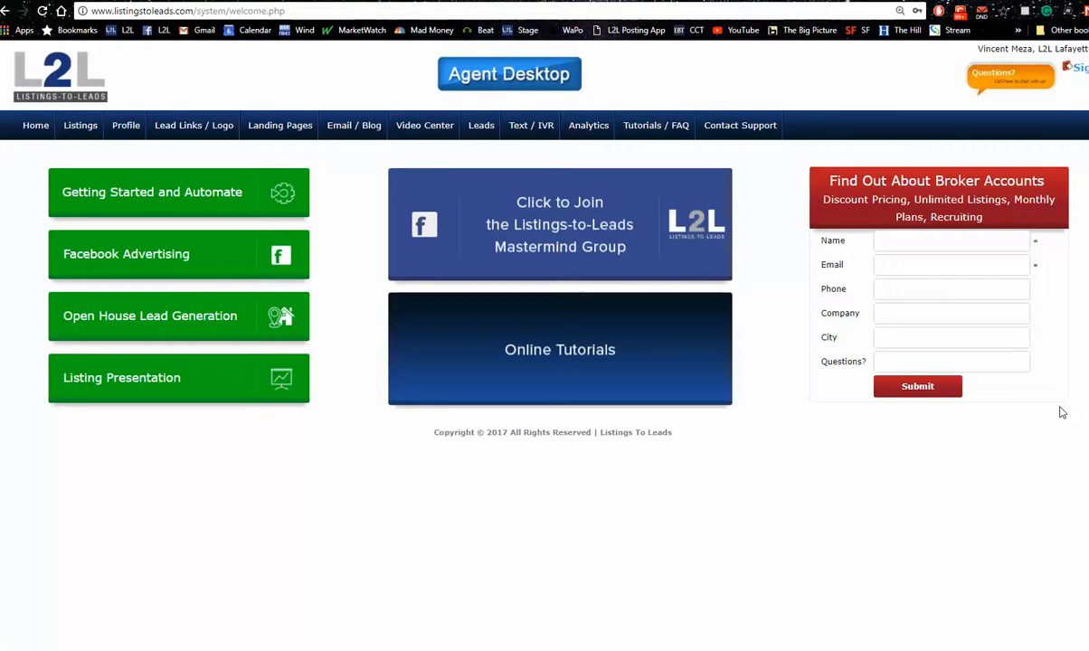
Open the Facebook Advertising help article on setting up seller lead generation and look over its links and video
click(169, 250)
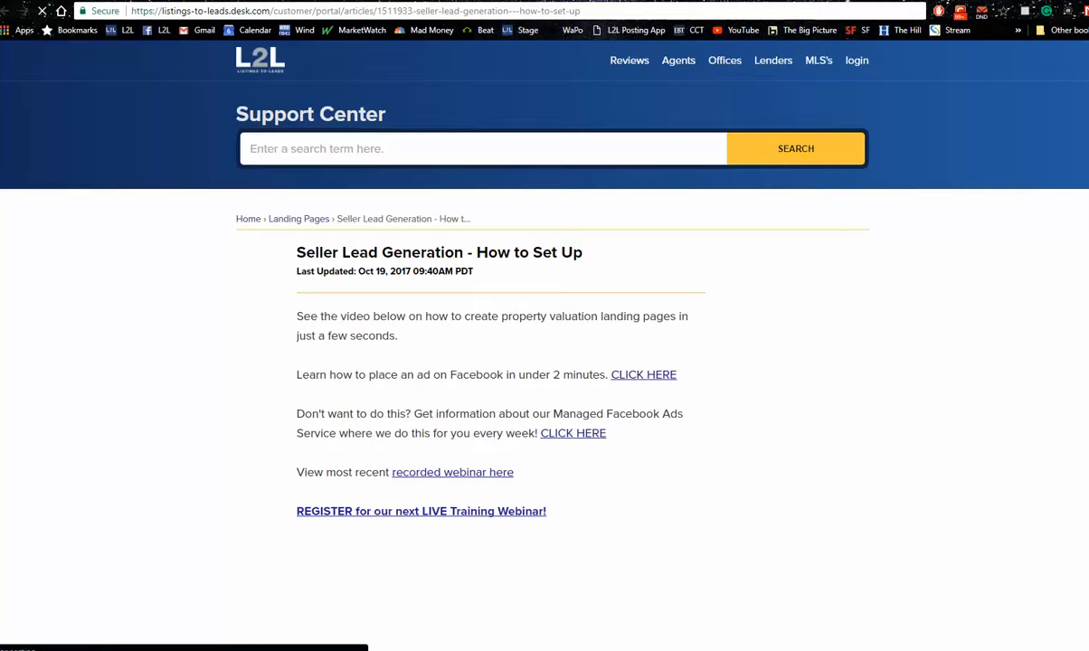
scroll(543, 362, down, 3)
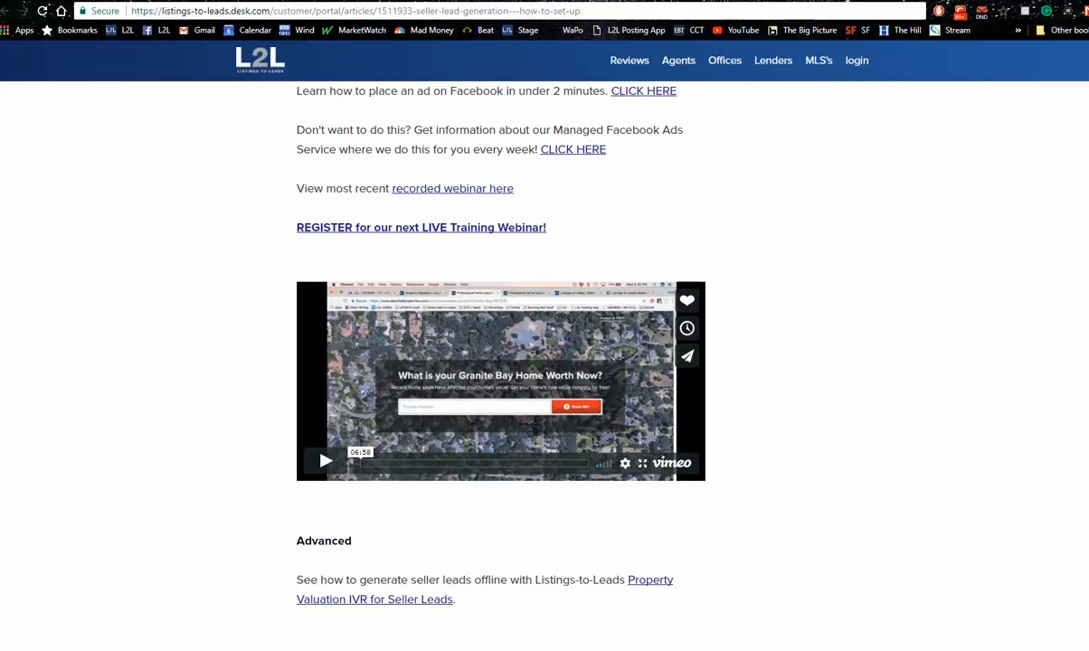
scroll(360, 463, up, 3)
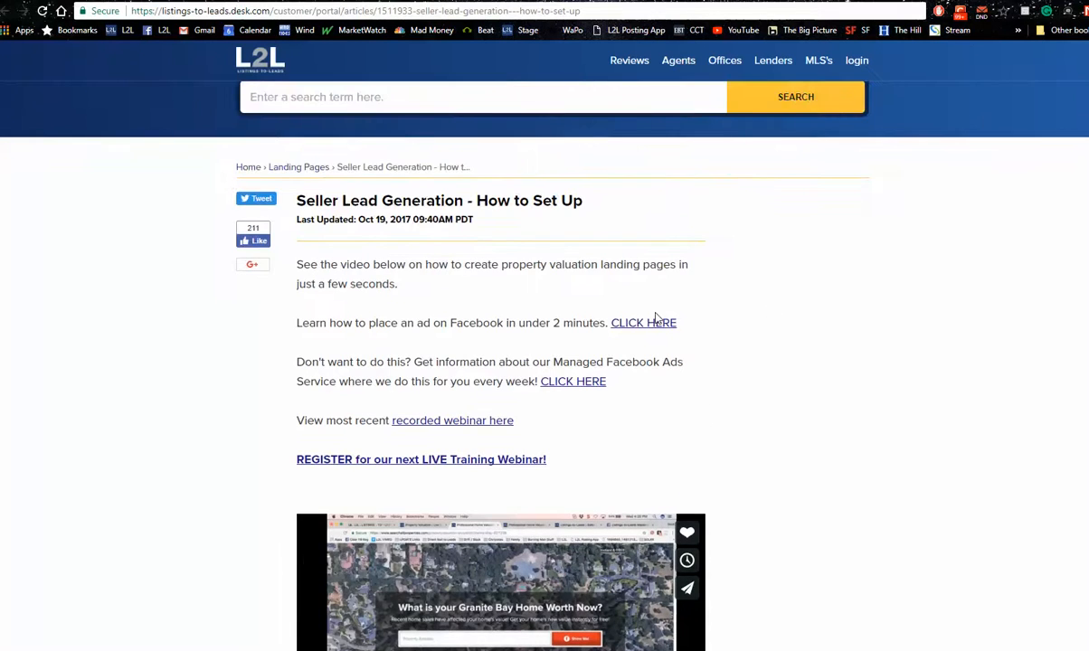
Open the guide on placing a Facebook ad for property valuation landing pages and examine its step-by-step instructions
click(650, 324)
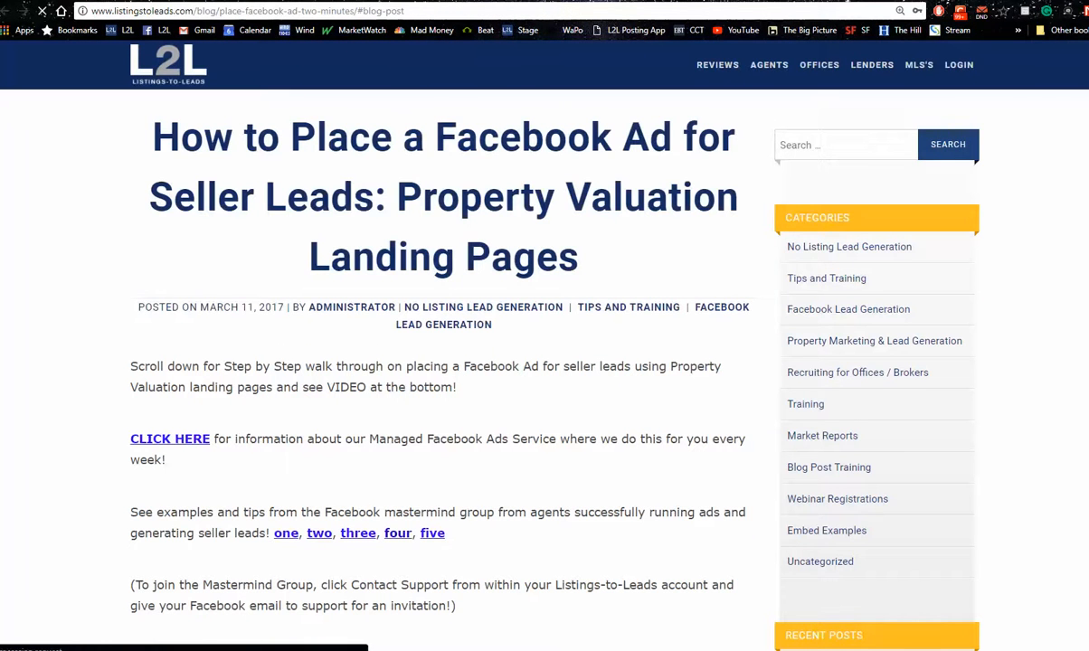
scroll(443, 362, down, 12)
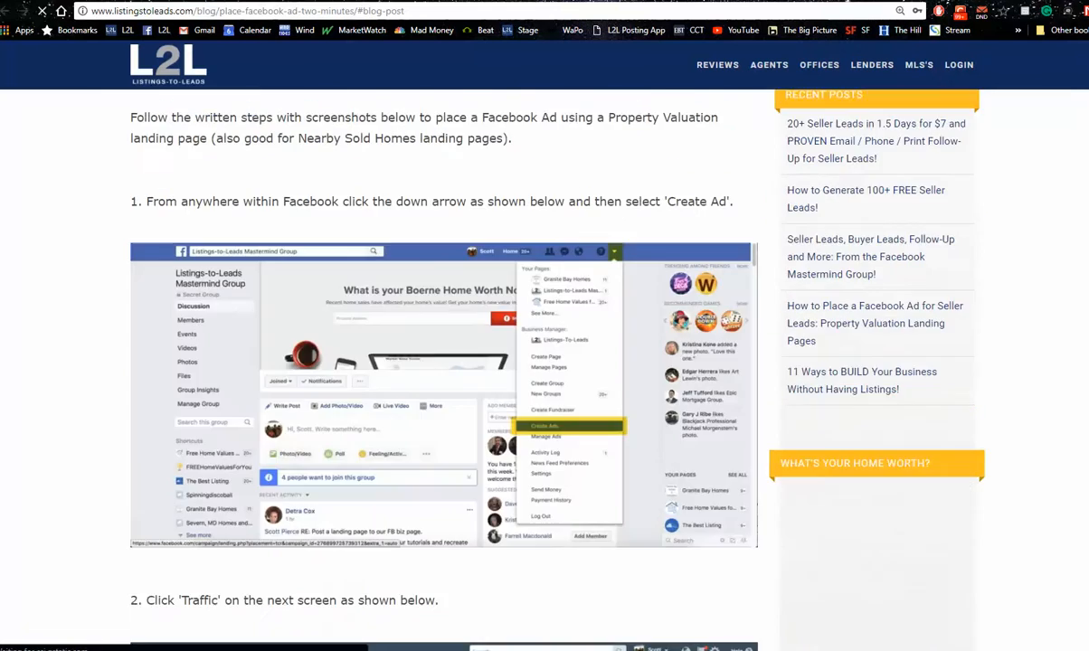
scroll(444, 362, down, 9)
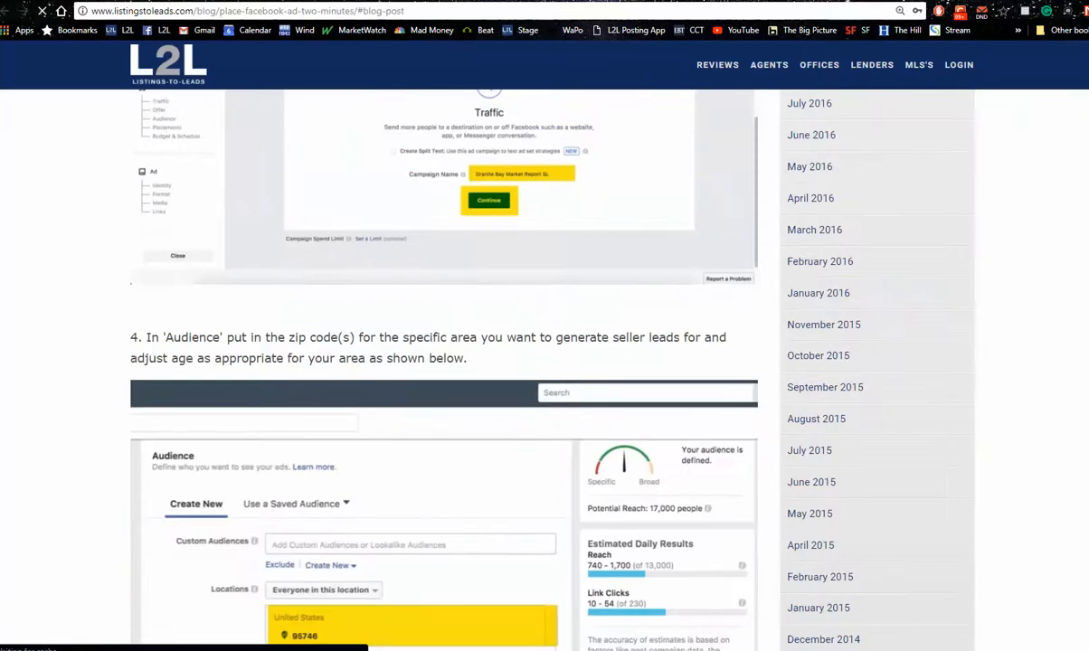
scroll(444, 362, down, 15)
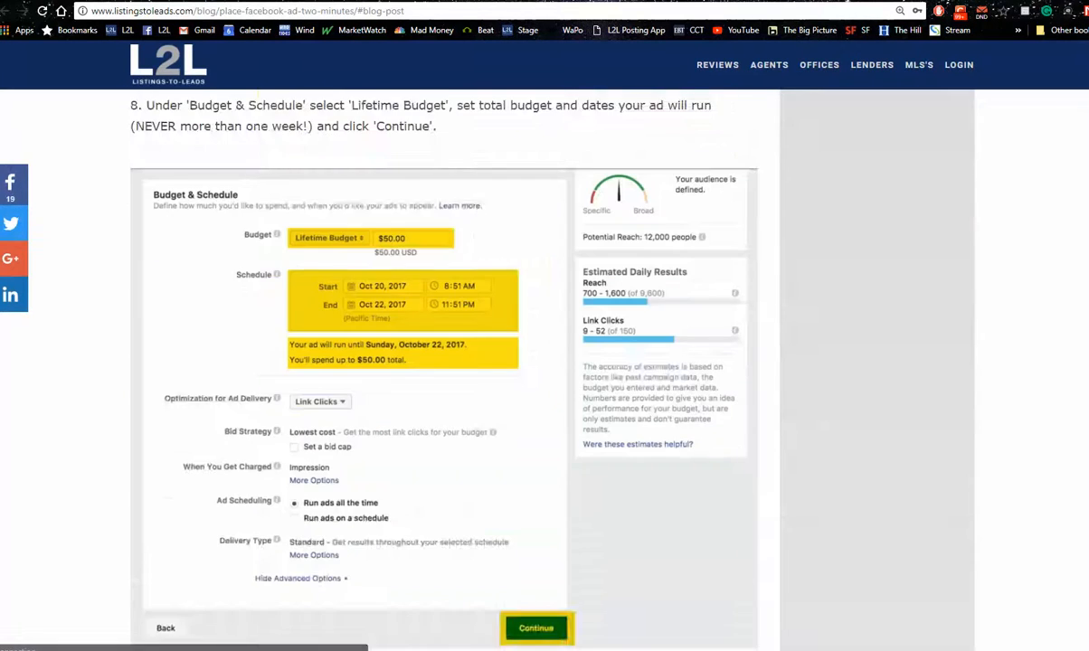
scroll(444, 362, down, 6)
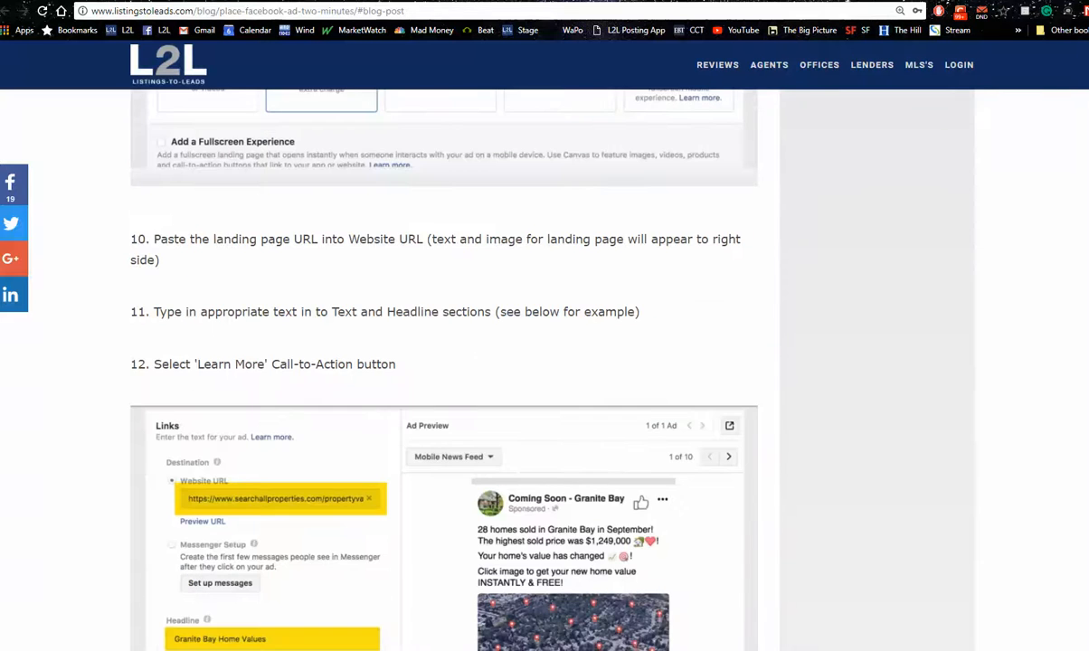
scroll(443, 362, down, 4)
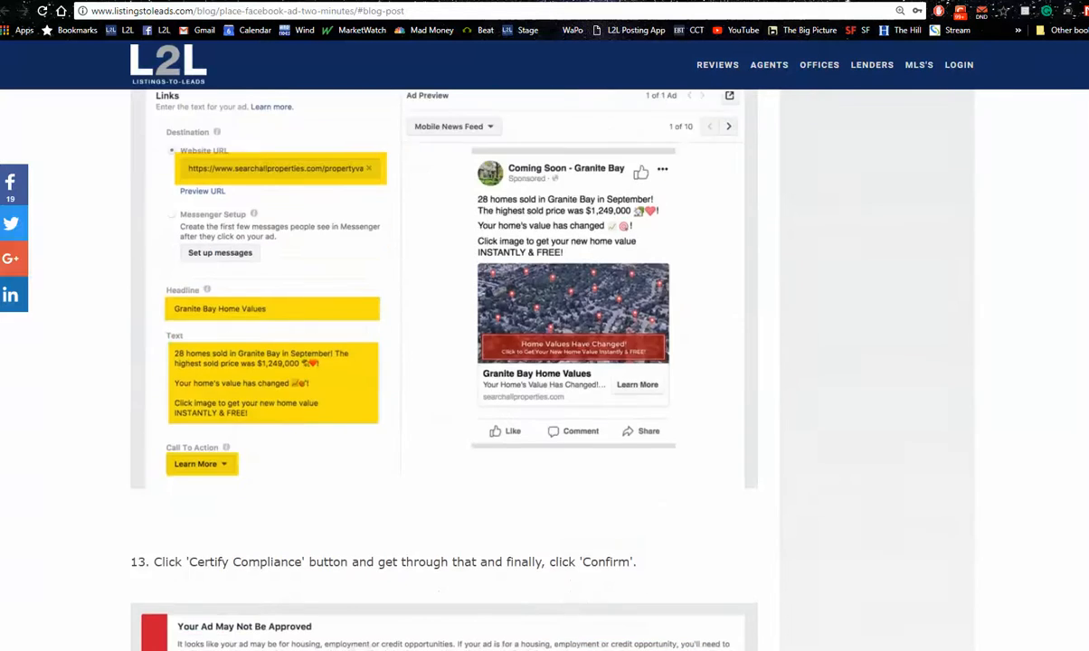
scroll(444, 362, up, 12)
scroll(443, 362, up, 10)
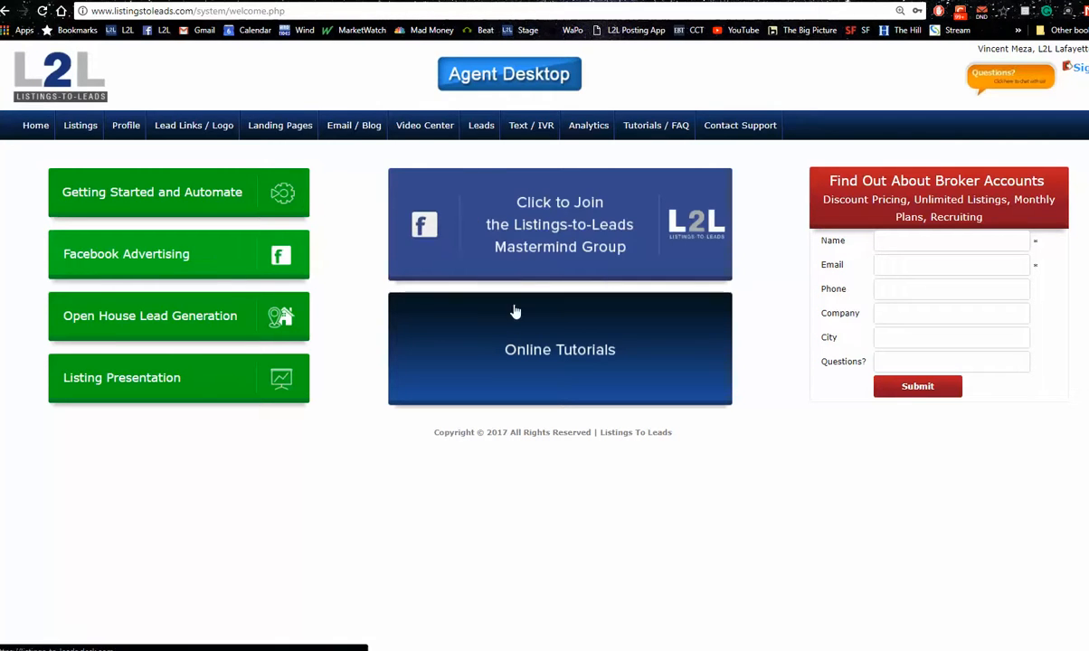
View the Listings-to-Leads Mastermind Group on Facebook from the Agent Desktop, then go to the Facebook account's settings
click(556, 241)
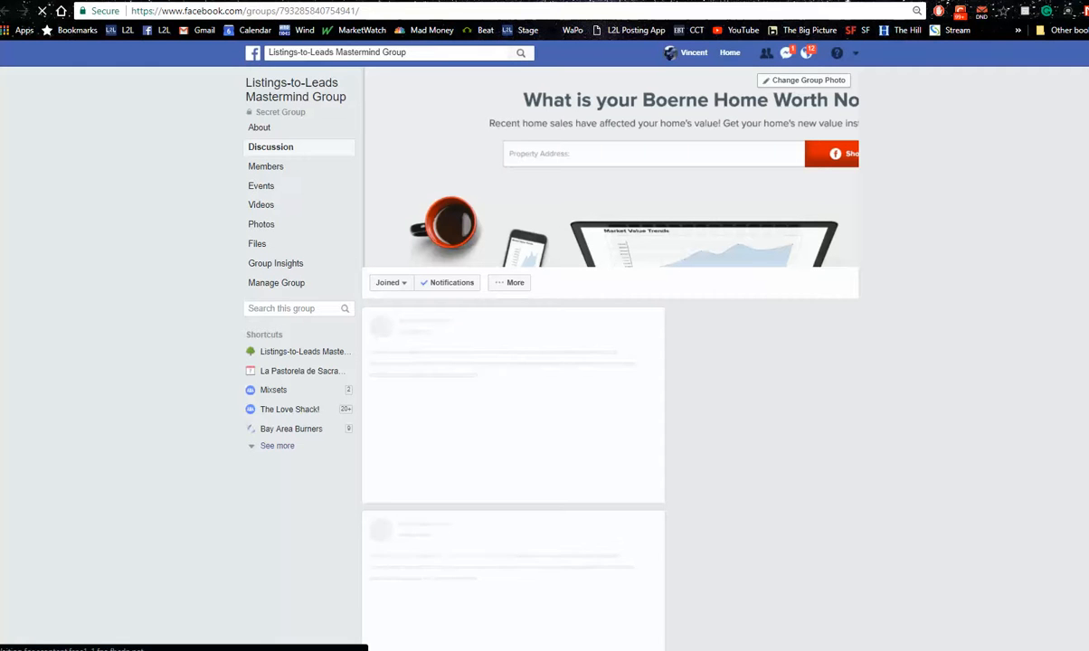
click(191, 2)
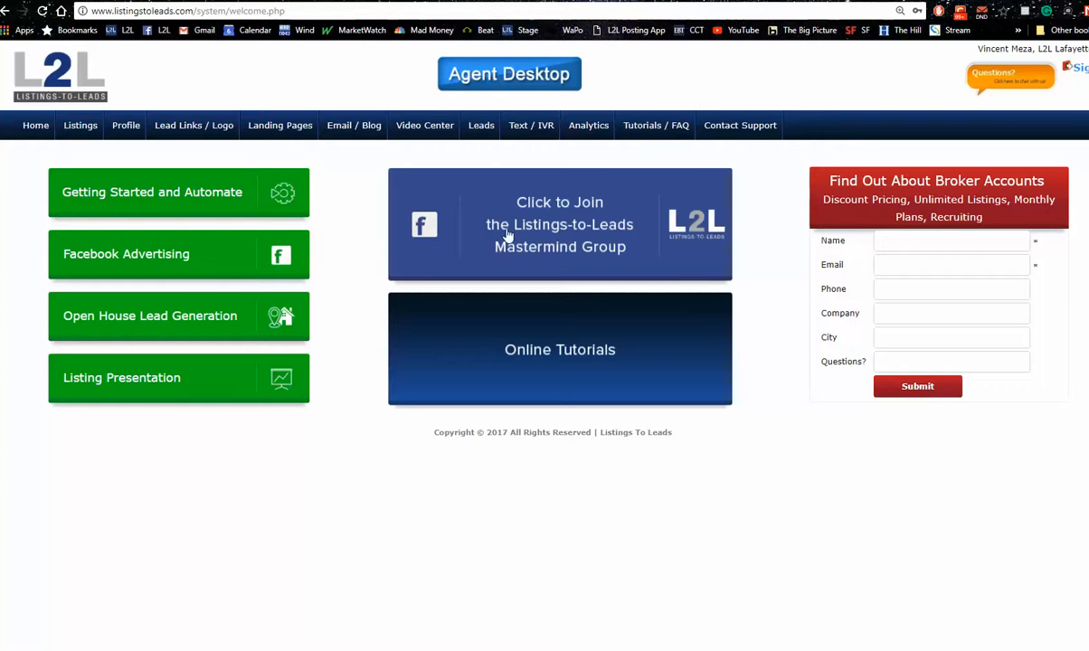
click(538, 237)
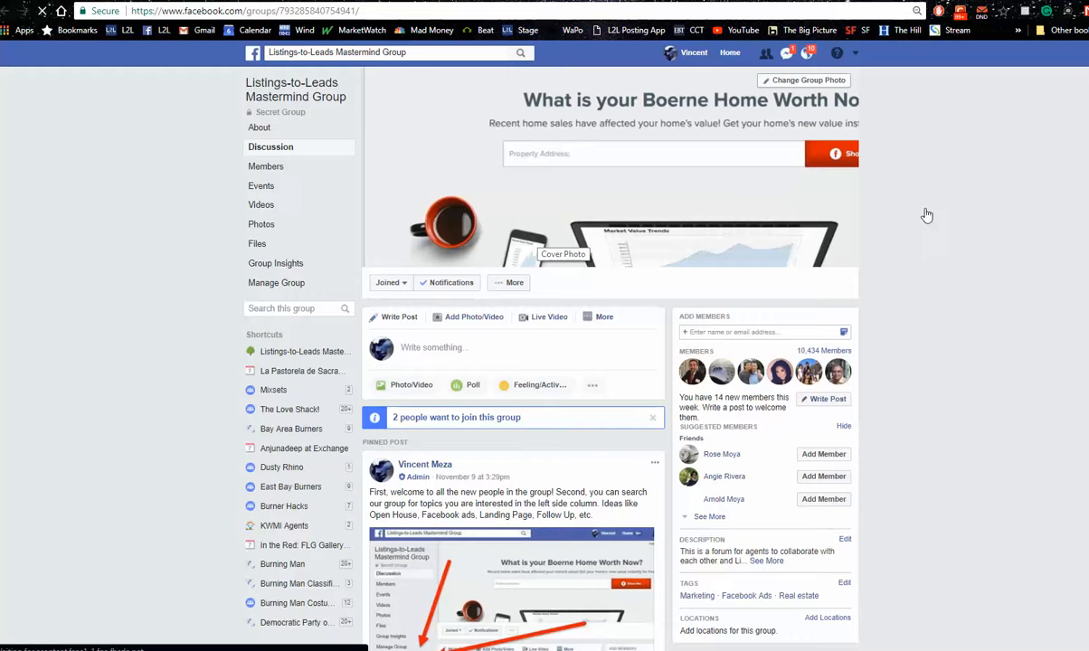
click(857, 55)
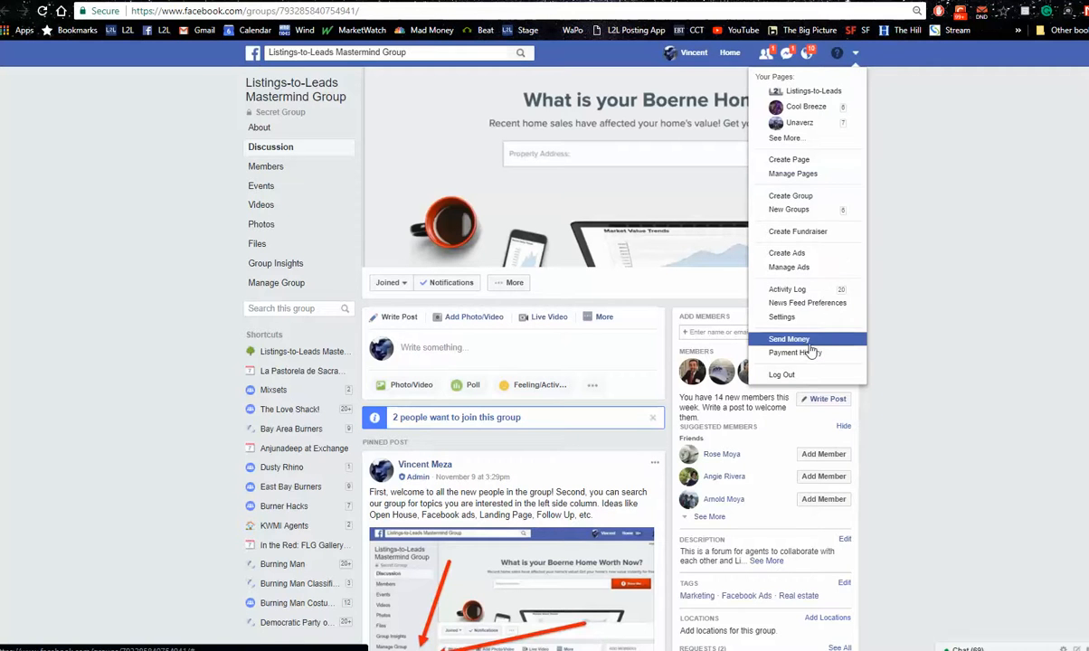
click(793, 317)
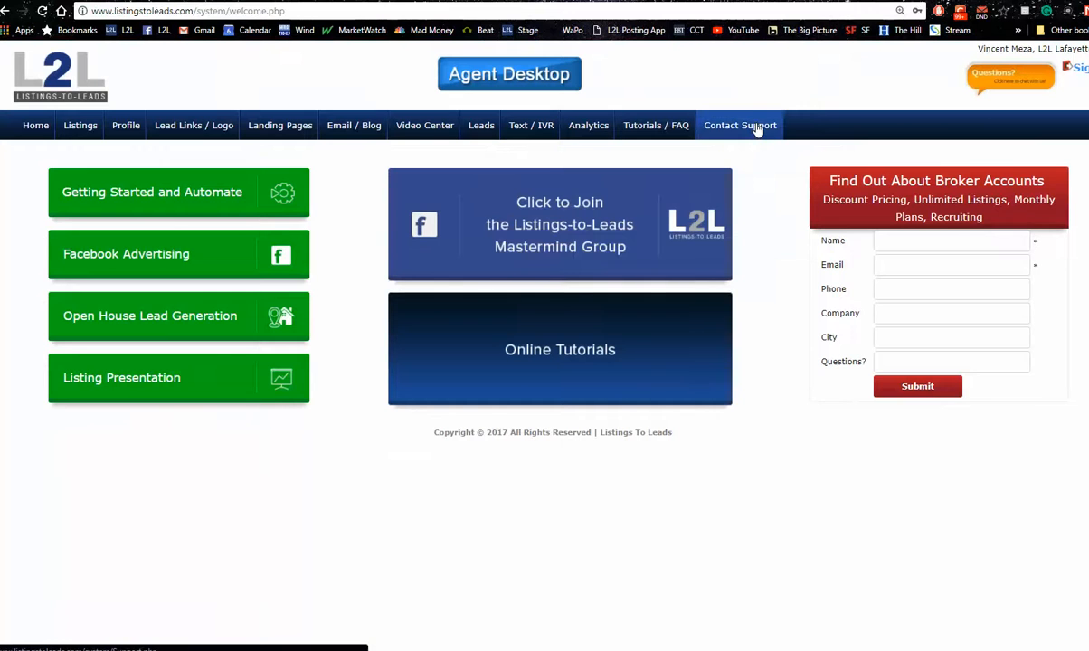
Open the Contact Support request form and go to the field for explaining the issue
click(747, 128)
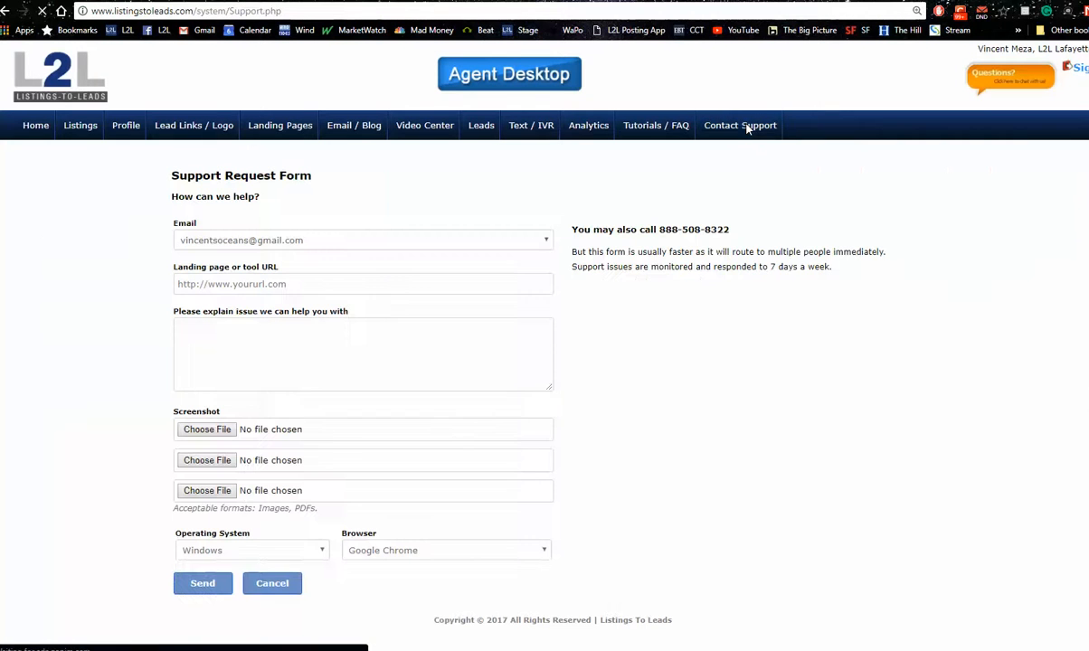
click(317, 354)
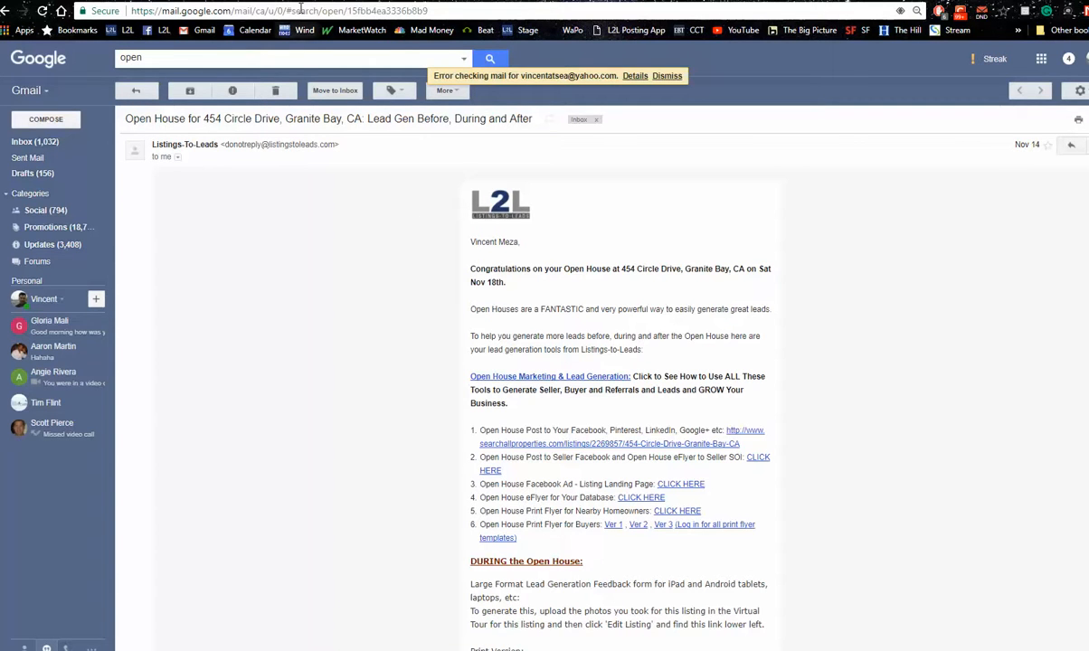
Return to the Listings-to-Leads Mastermind Group on Facebook and expand the member's post about L2L as the dominant lead source
click(258, 1)
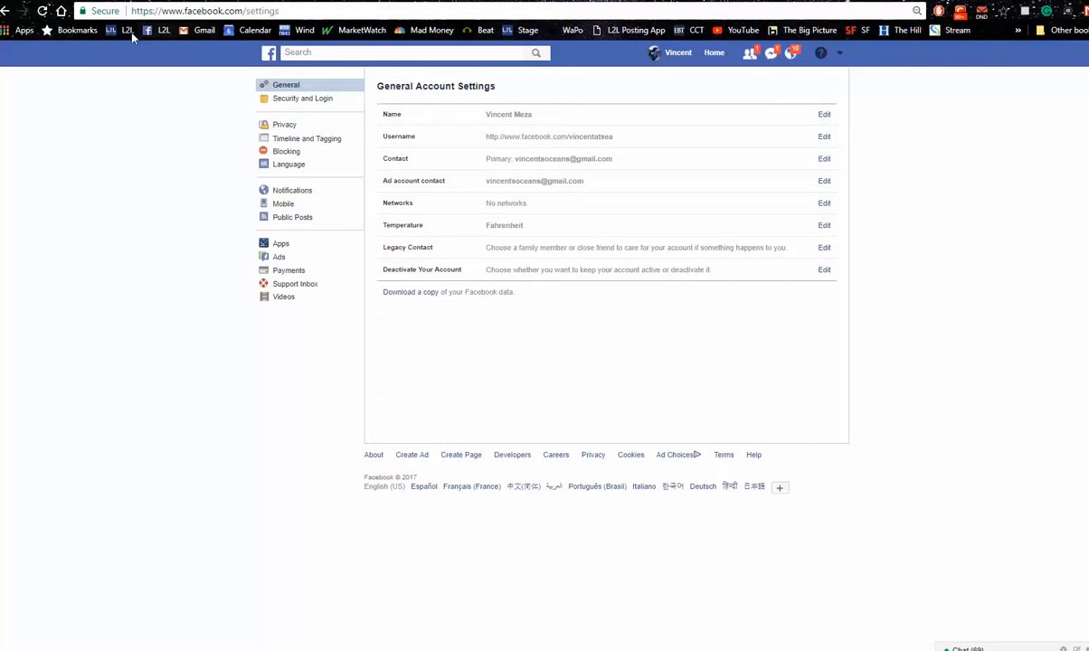
click(6, 11)
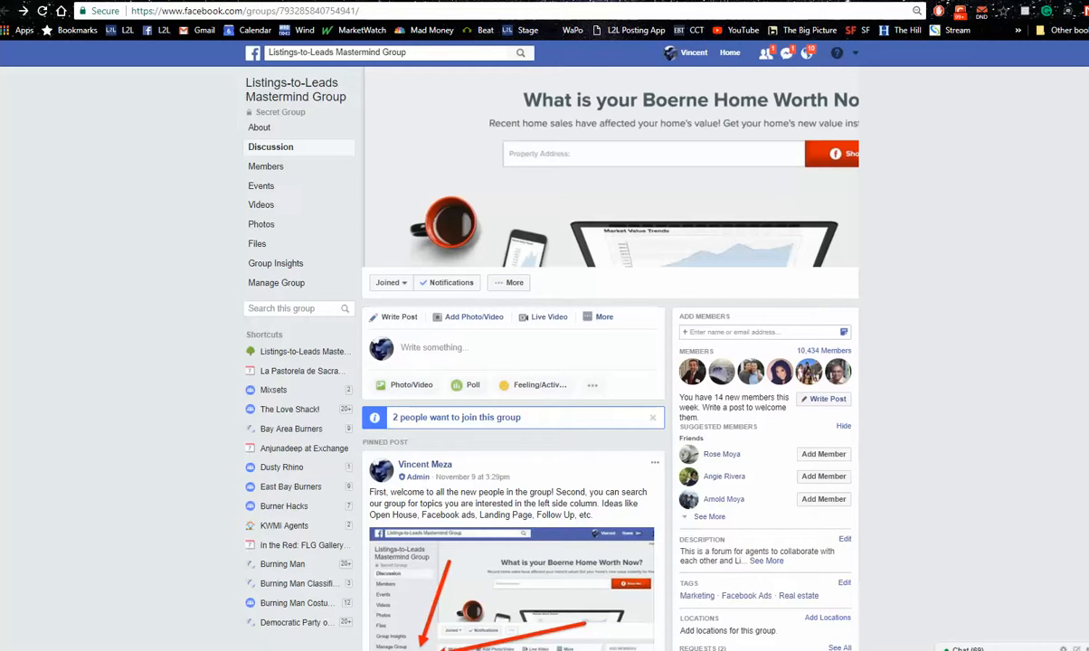
scroll(611, 362, down, 6)
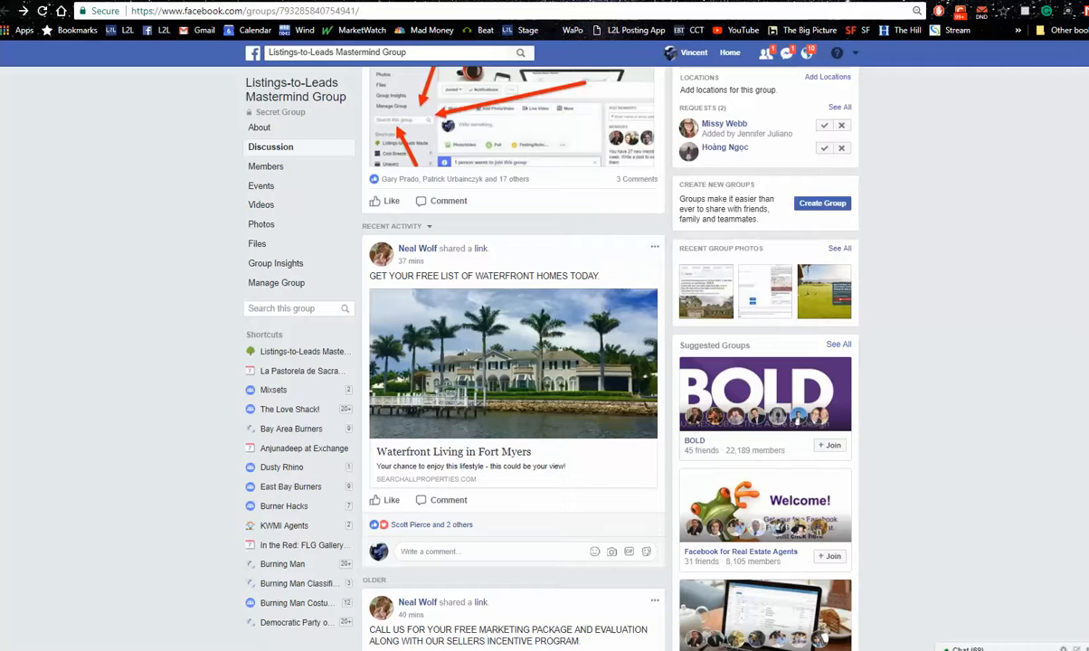
scroll(513, 362, down, 6)
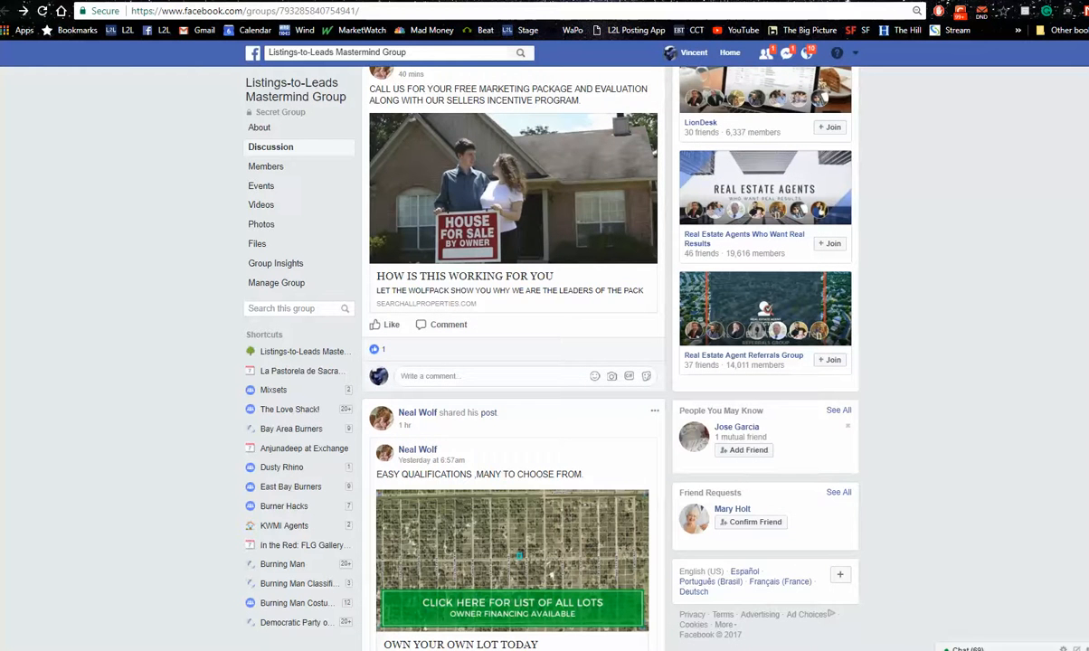
scroll(513, 362, down, 6)
scroll(513, 362, down, 6)
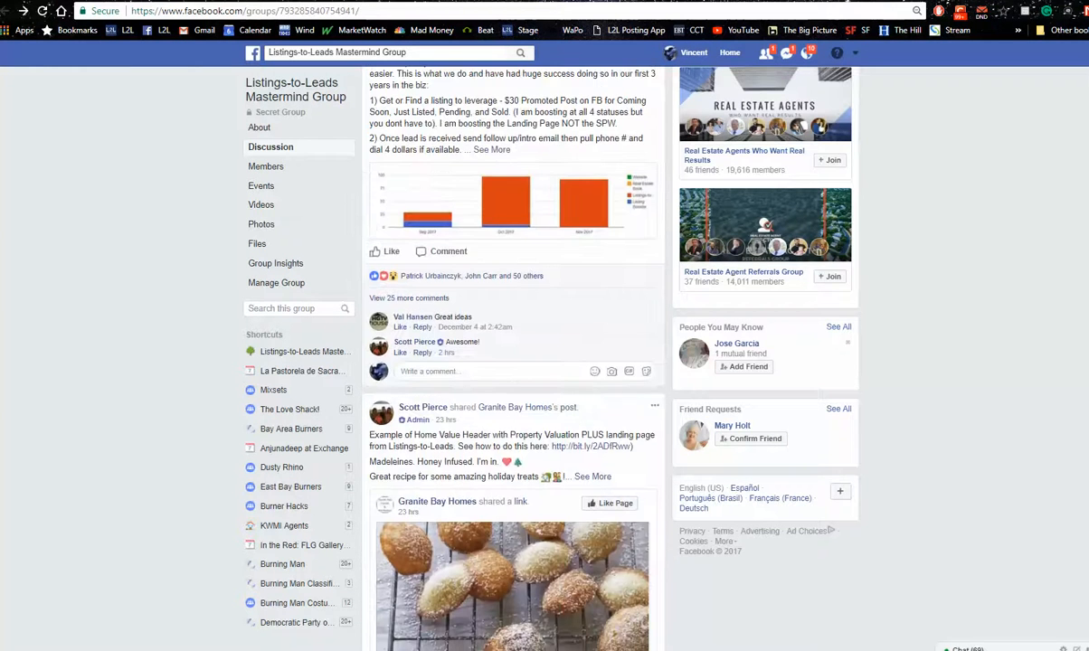
scroll(513, 362, up, 2)
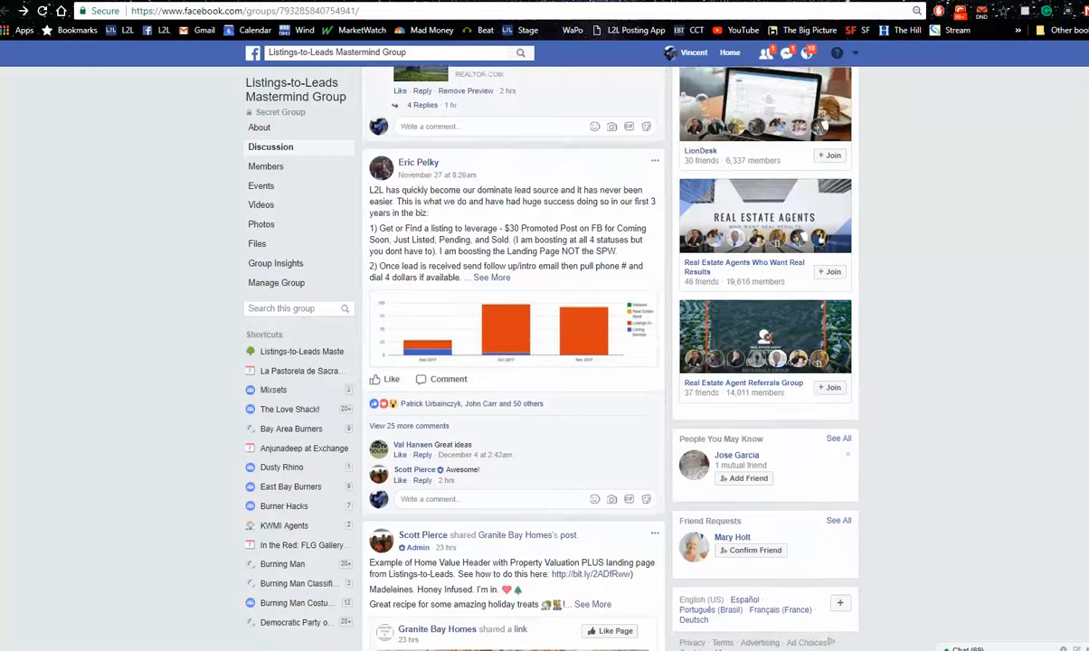
click(490, 319)
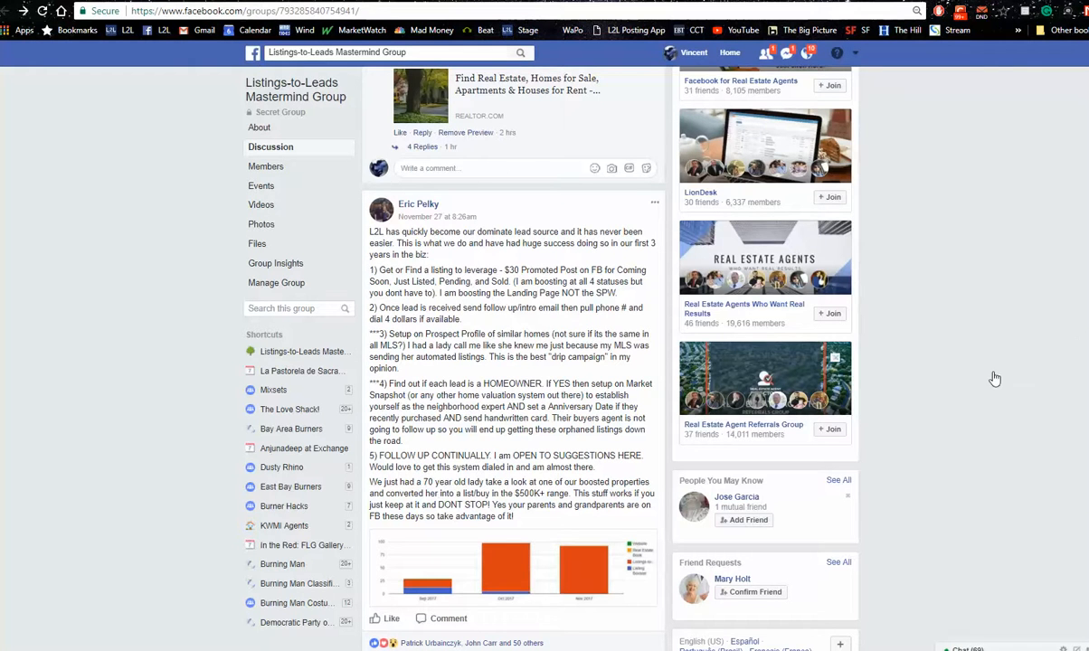
Read on through the group's discussion, examining the member's post about ad results for the Harbour Watch lakeside home
scroll(608, 250, down, 4)
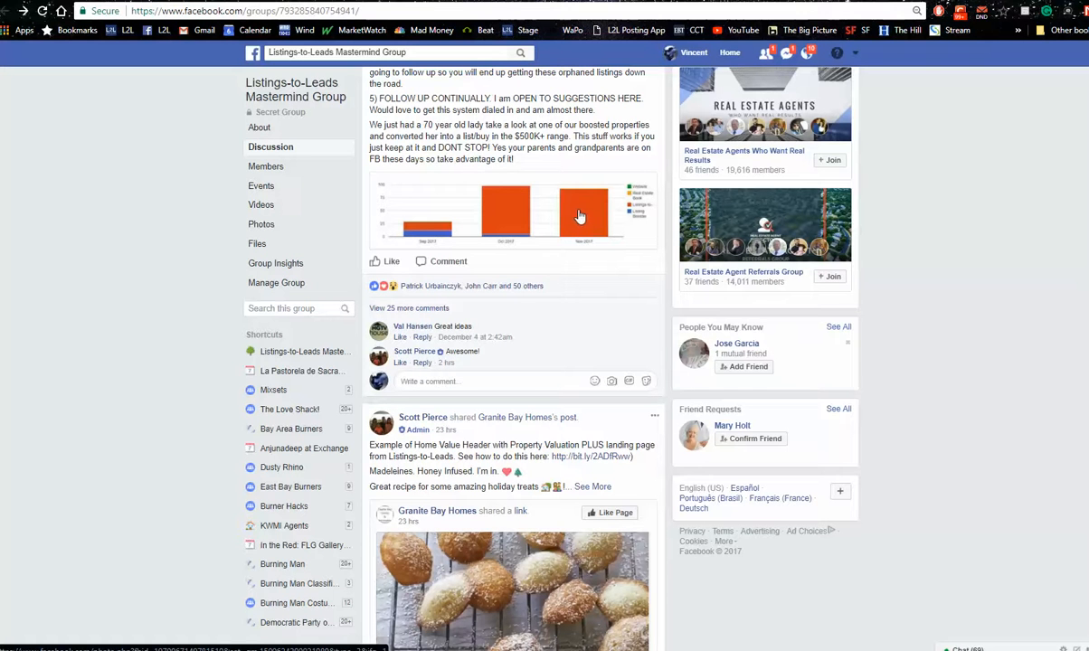
scroll(512, 362, down, 5)
scroll(512, 362, down, 3)
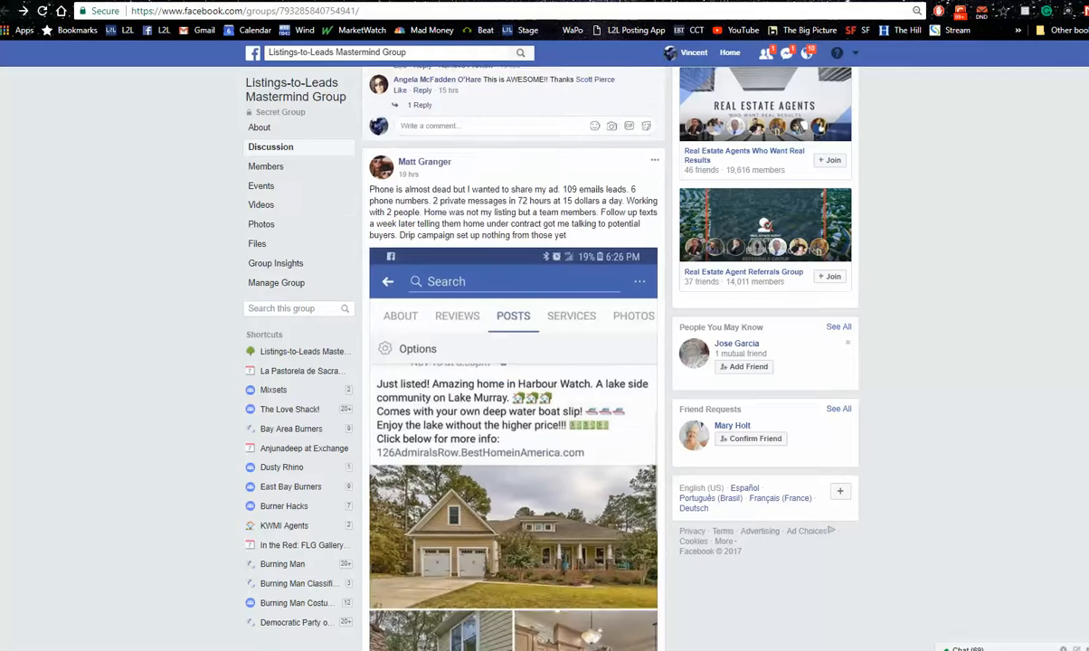
scroll(513, 362, down, 4)
scroll(512, 362, up, 6)
scroll(512, 362, down, 1)
scroll(512, 362, down, 1)
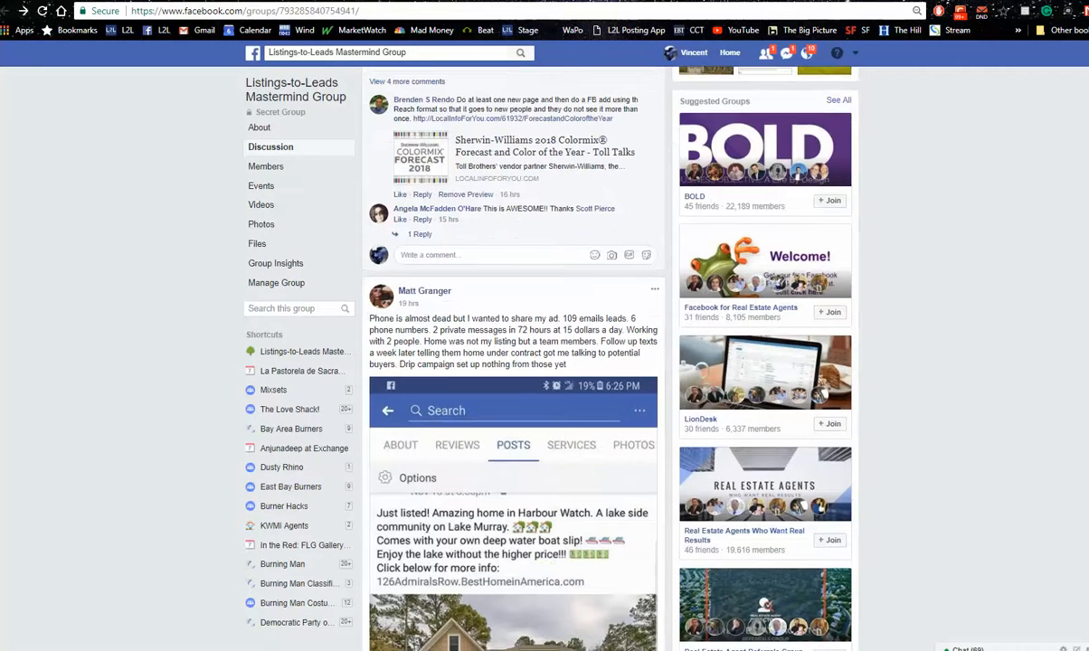
scroll(787, 354, down, 2)
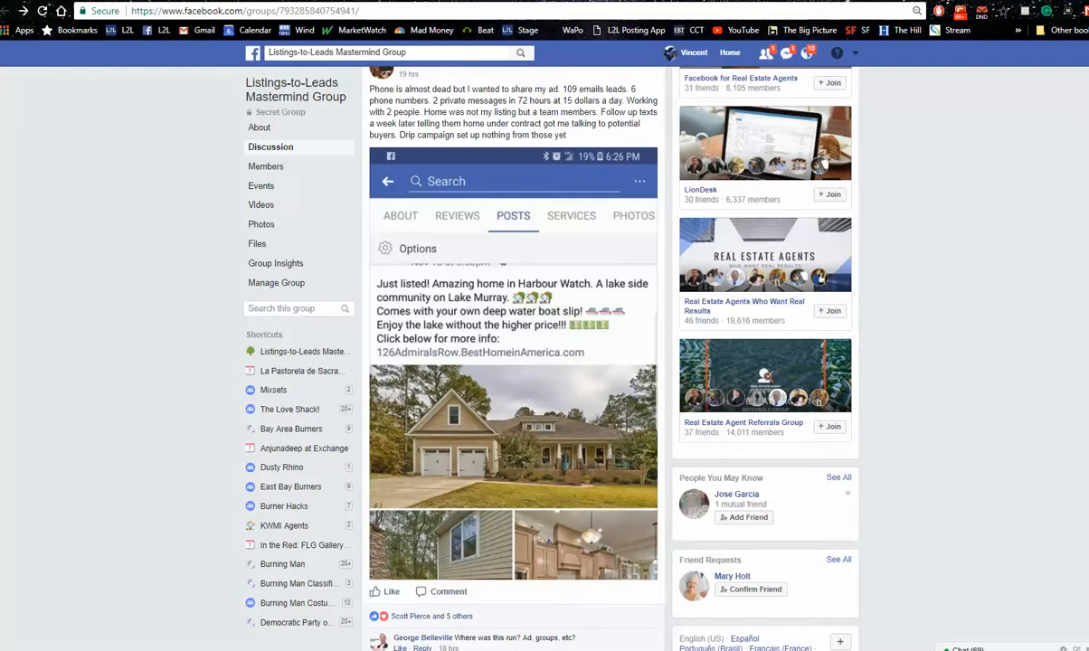
Go back to the Agent Desktop, open the listings and look across their marketing tool columns
key(ctrl+Tab)
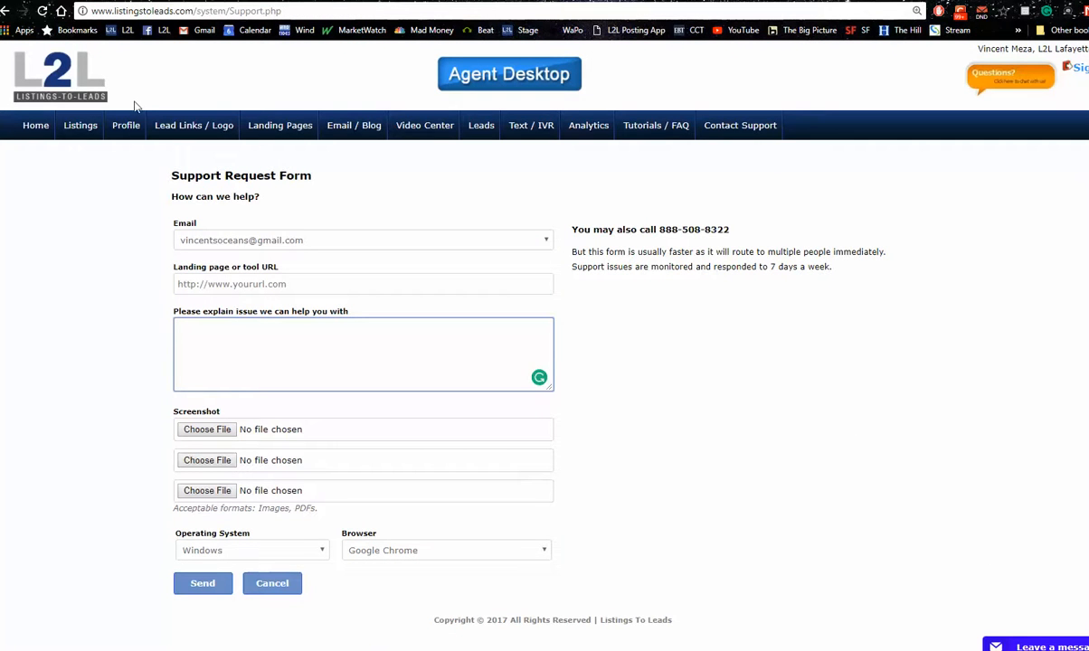
click(85, 133)
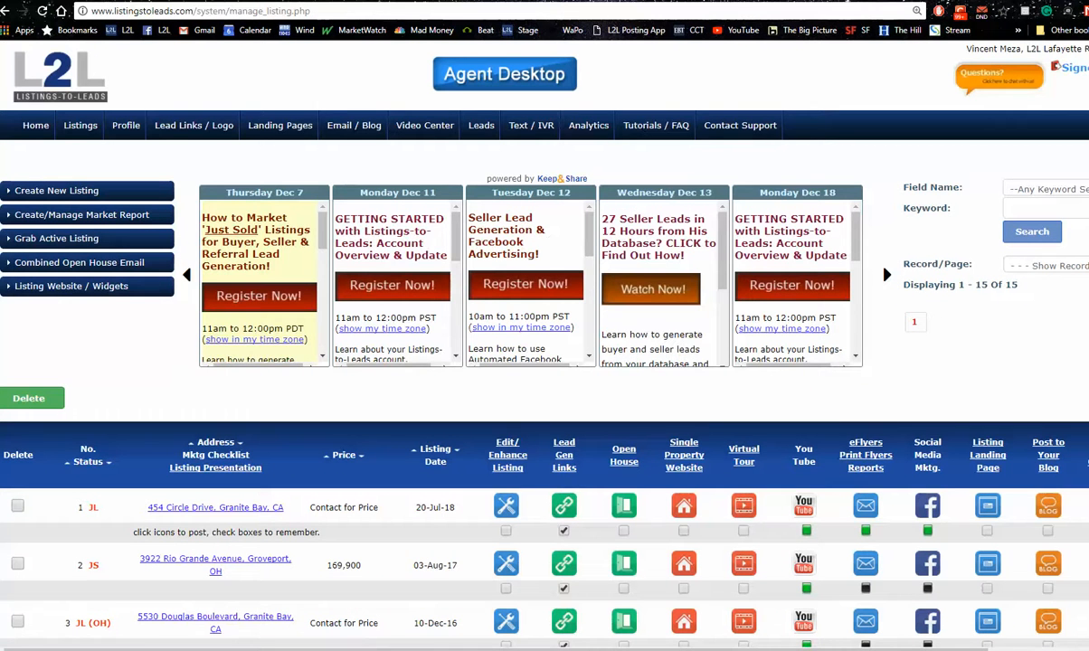
scroll(830, 247, down, 2)
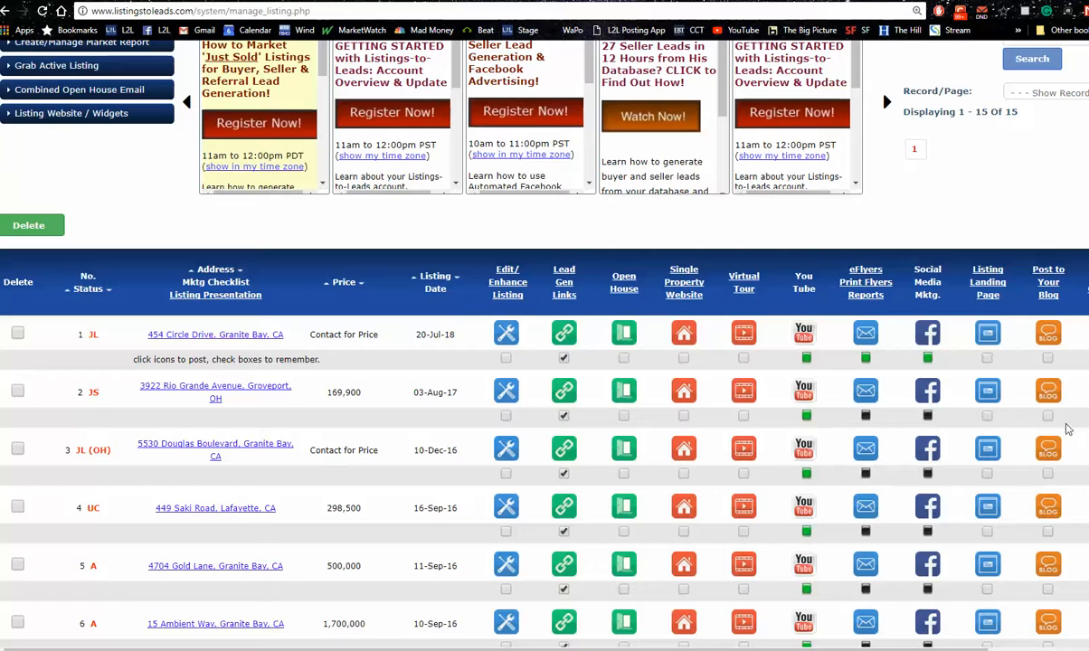
scroll(934, 618, right, 3)
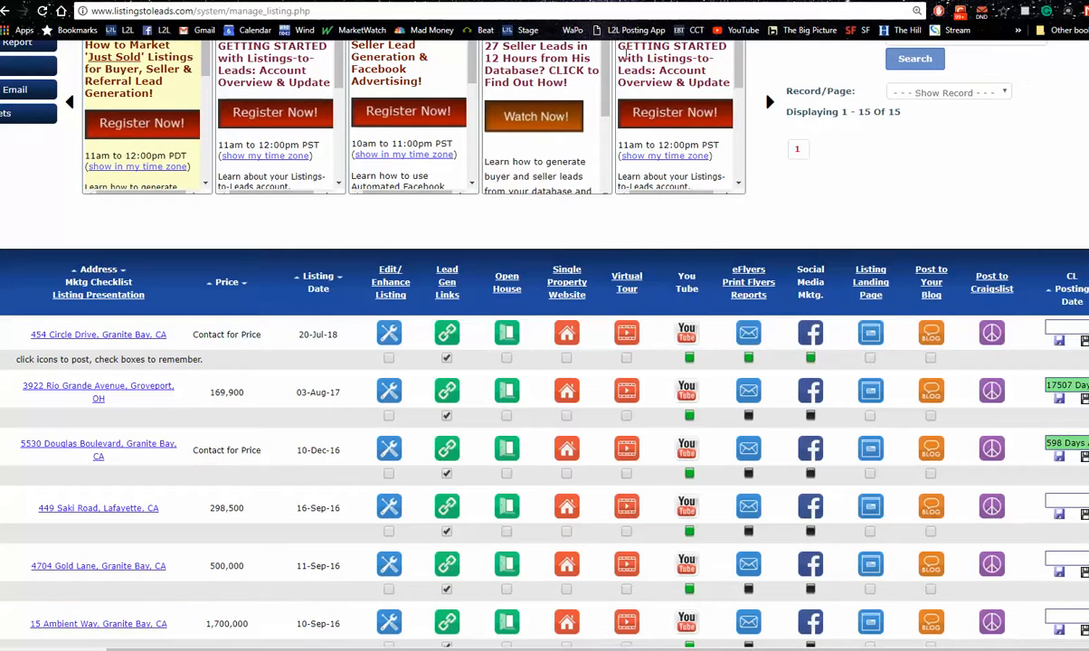
Open Alexa's Top Sites in United States page in a new browser tab
key(ctrl+t)
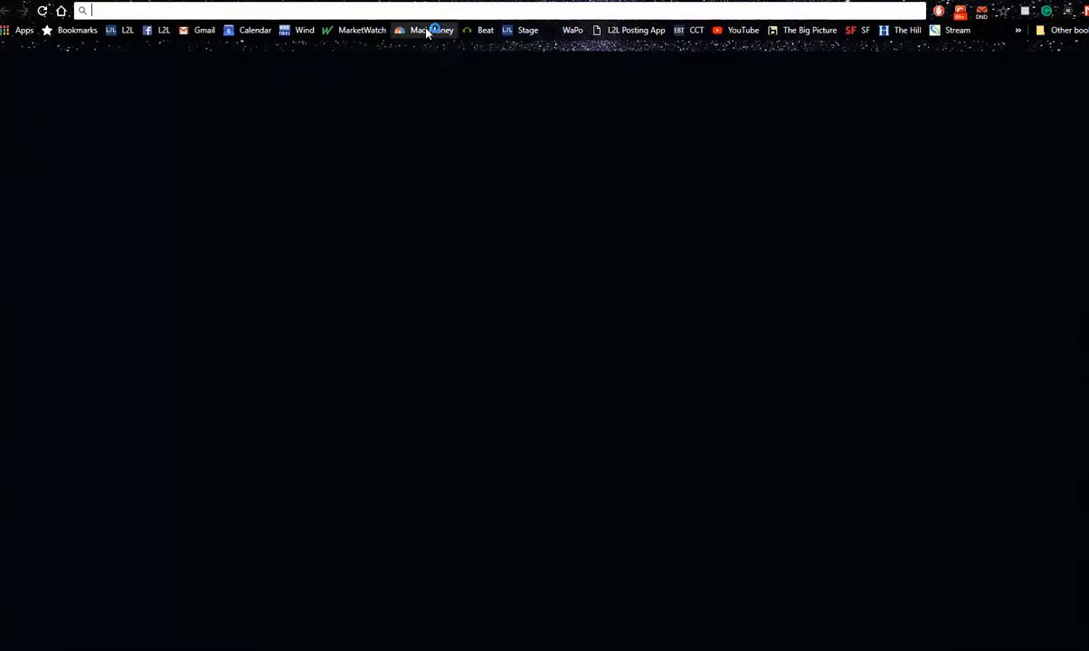
text(alexa.com/topsites/countries/US)
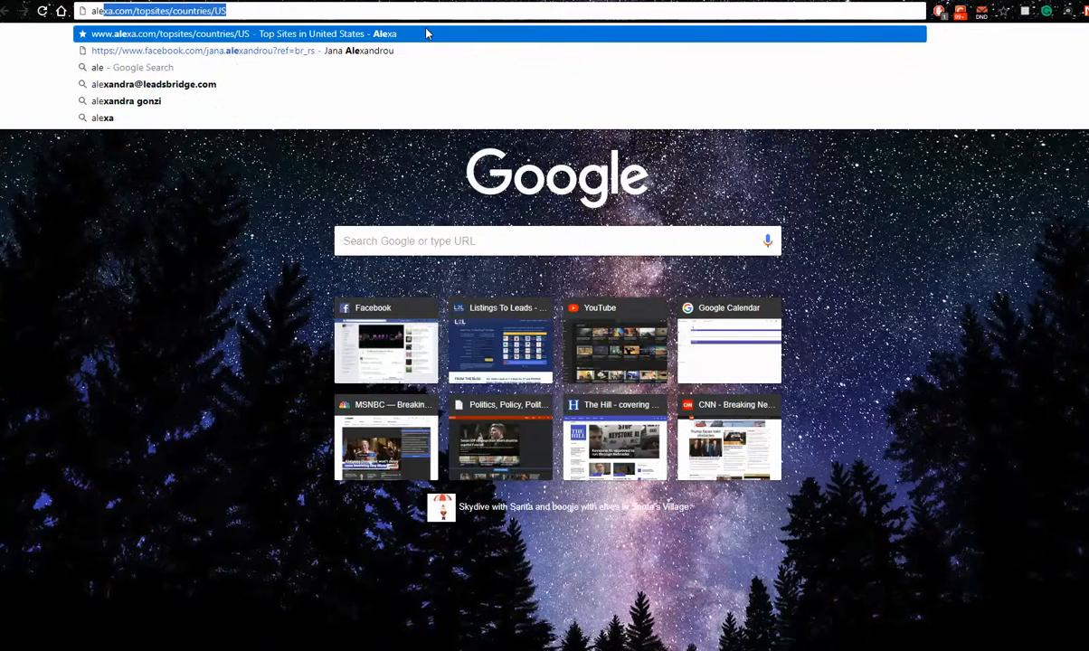
key(Return)
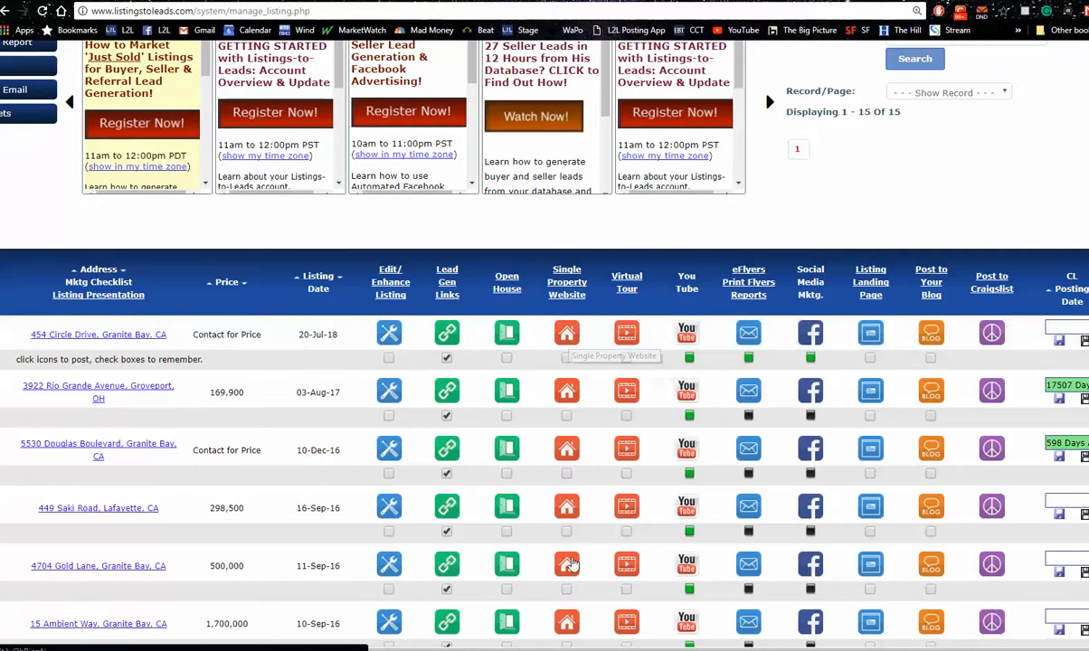
Examine the status codes and marketing tools of each property in the listings table
scroll(825, 640, down, 2)
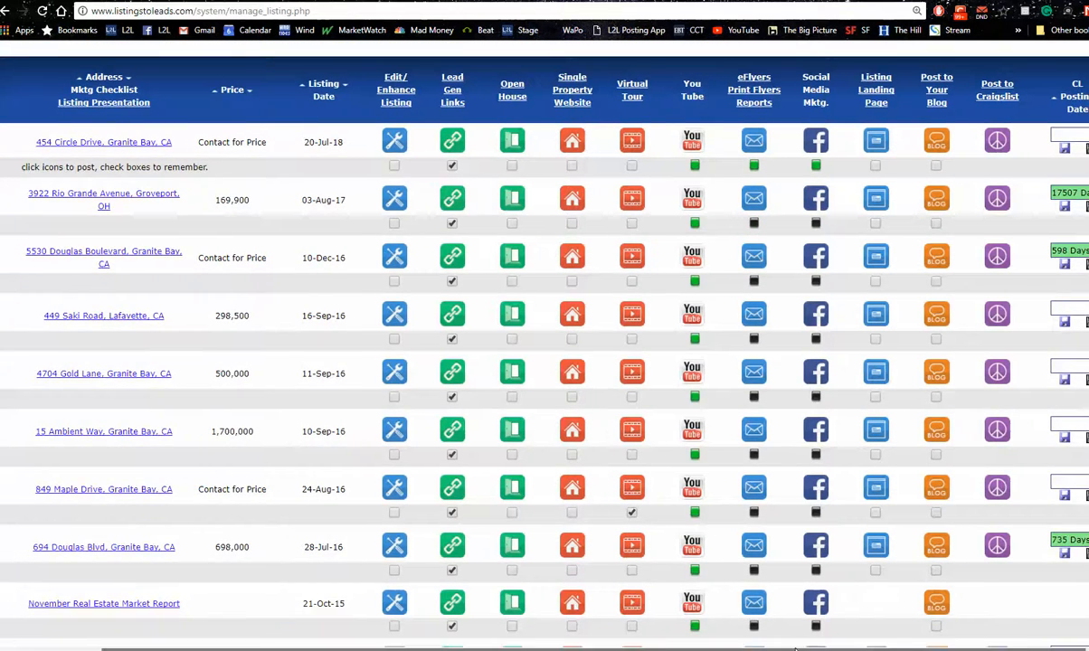
scroll(847, 469, left, 3)
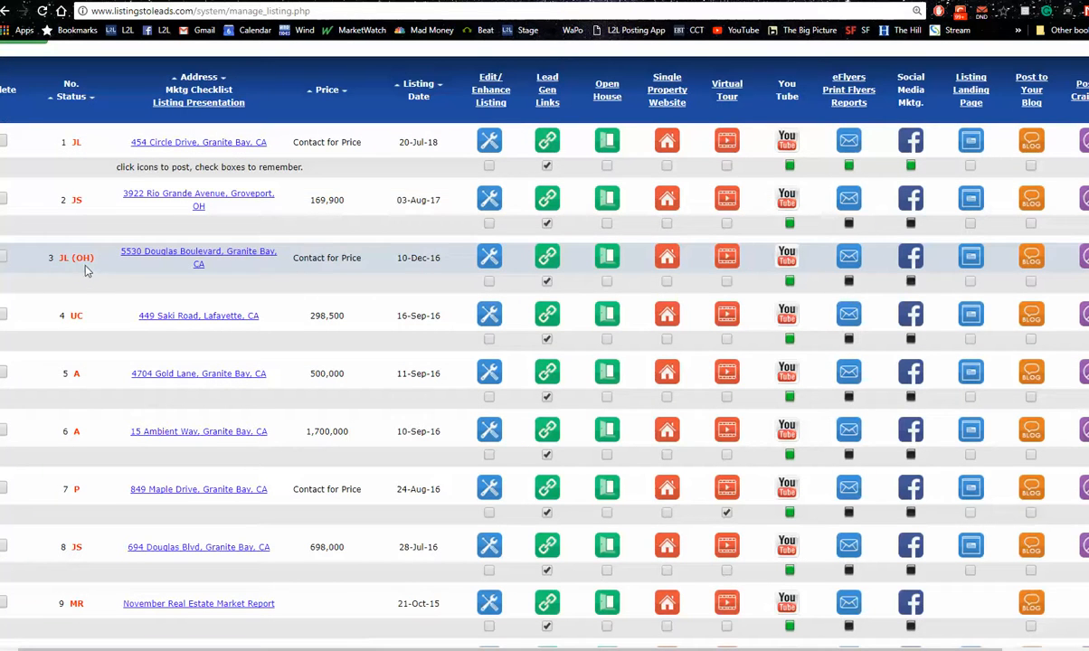
mouse_move(86, 269)
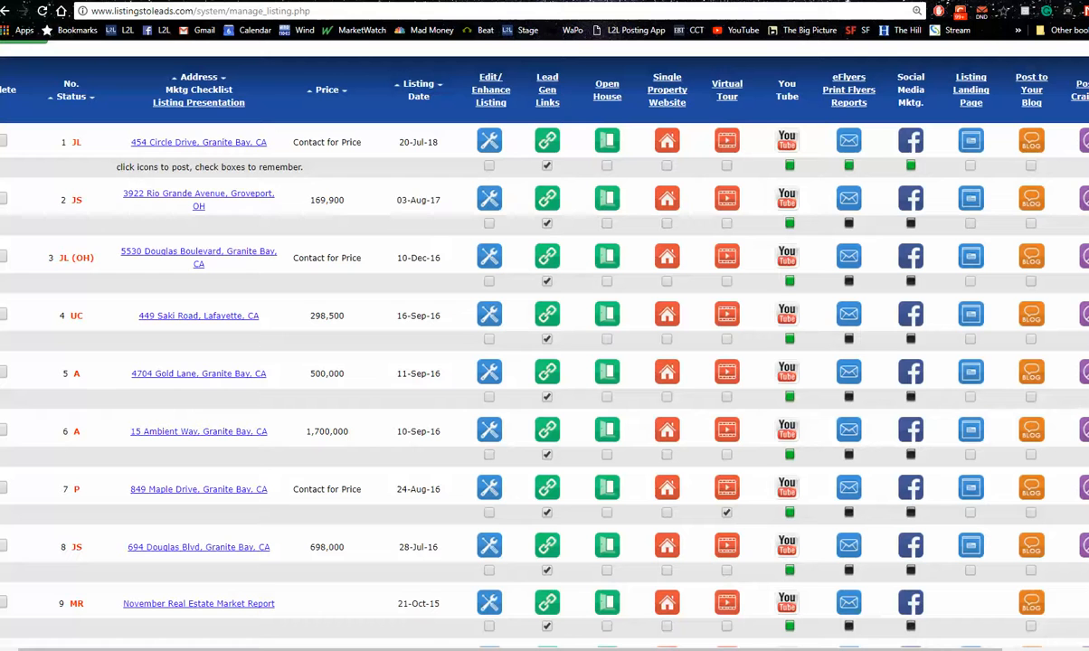
scroll(545, 343, down, 3)
scroll(545, 344, up, 4)
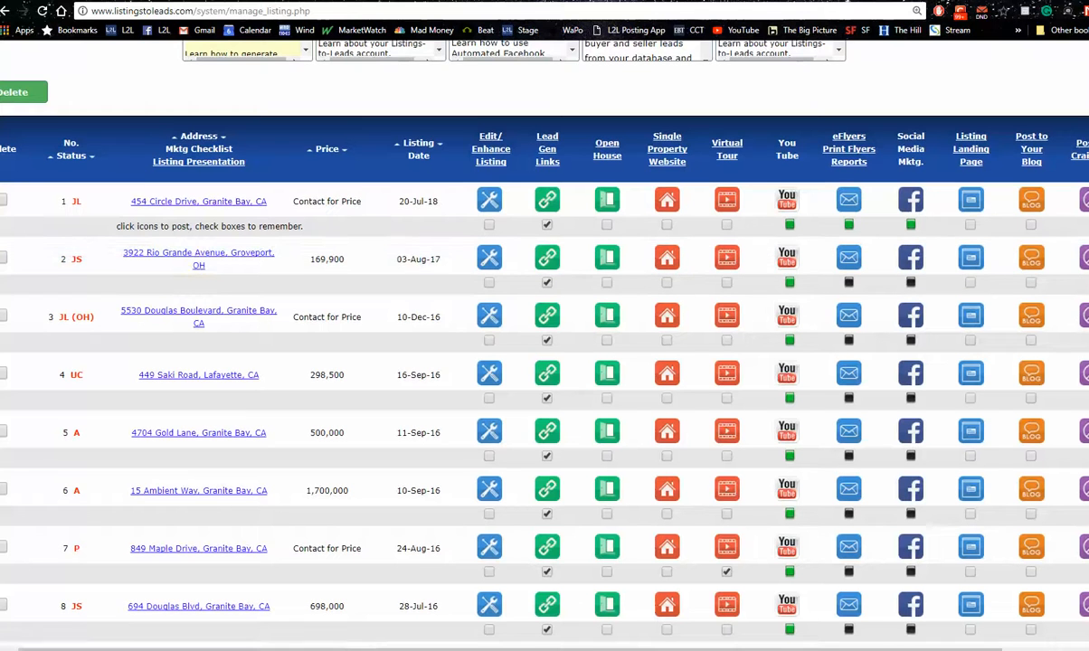
scroll(512, 343, down, 2)
scroll(448, 256, up, 2)
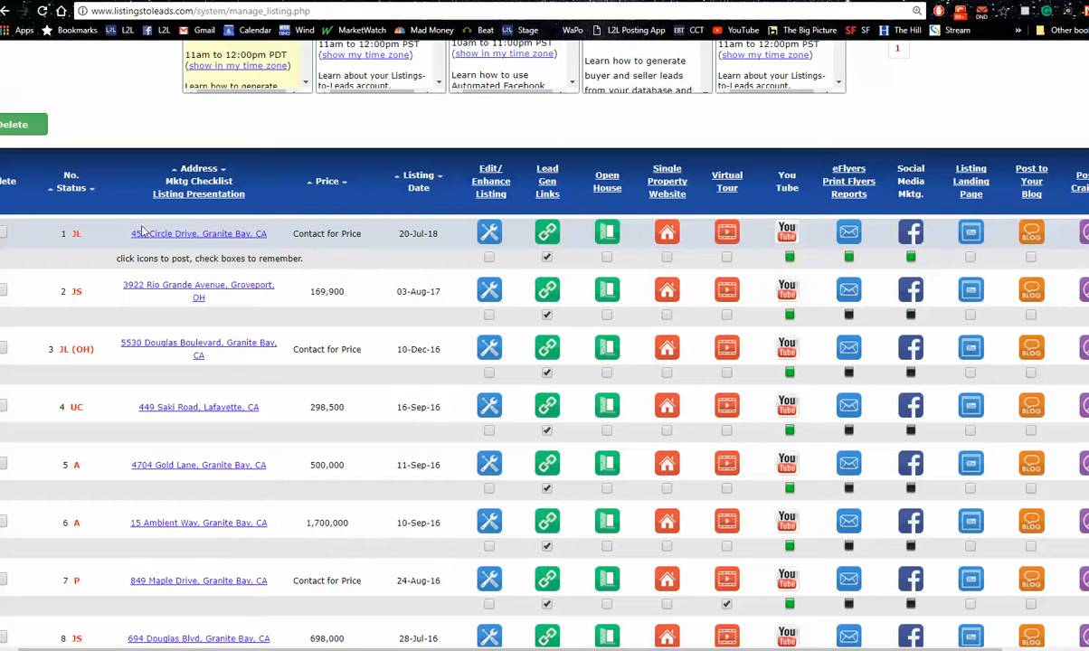
Open the first Just Listed property's landing page and request its information by continuing with Facebook
click(972, 237)
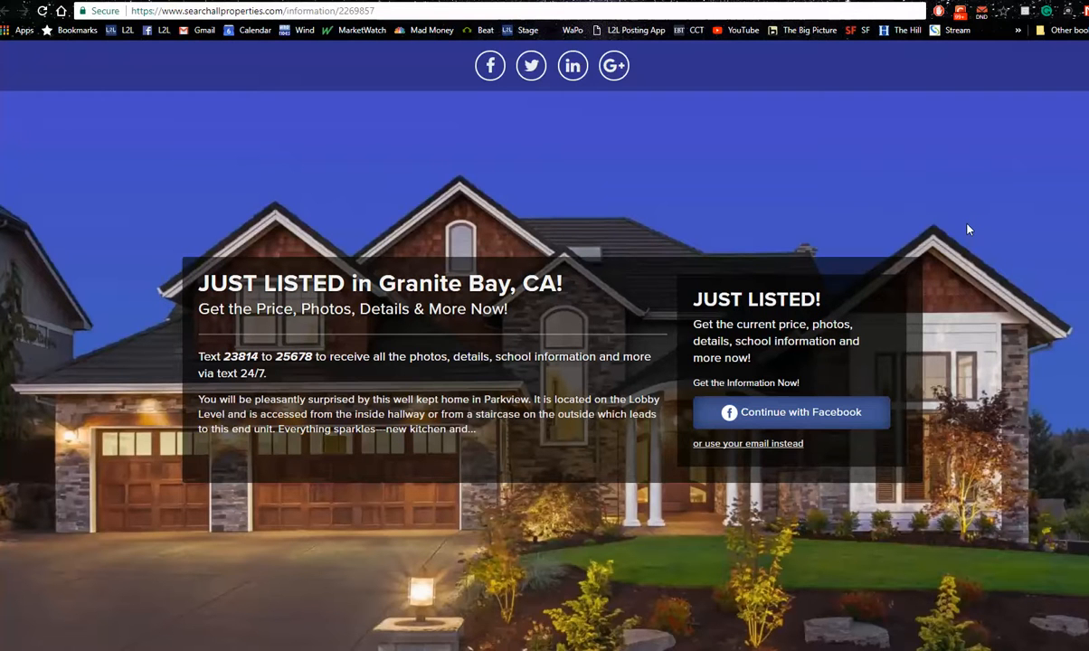
click(801, 413)
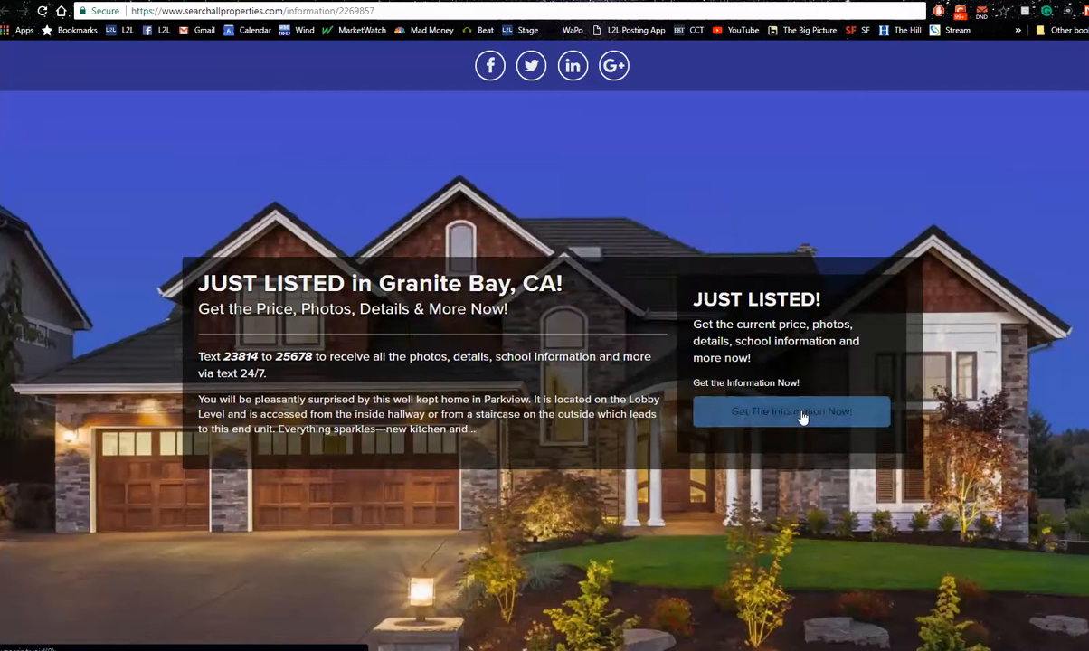
click(802, 414)
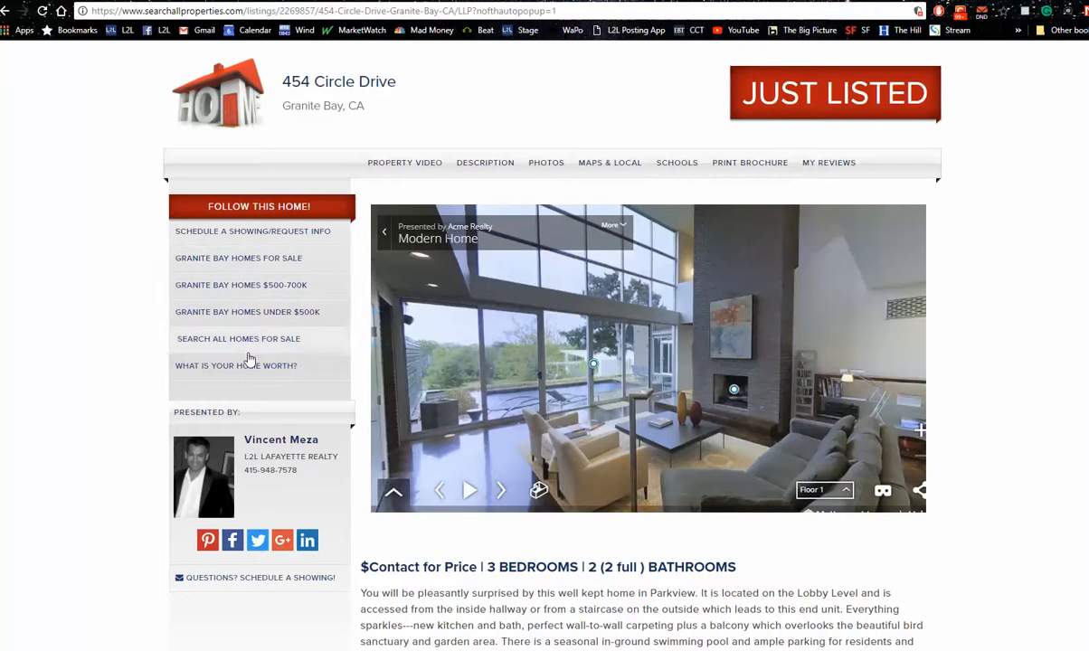
Highlight the address on the property website and view where its "Granite Bay Homes $500-700K" link leads
drag(368, 108, 280, 108)
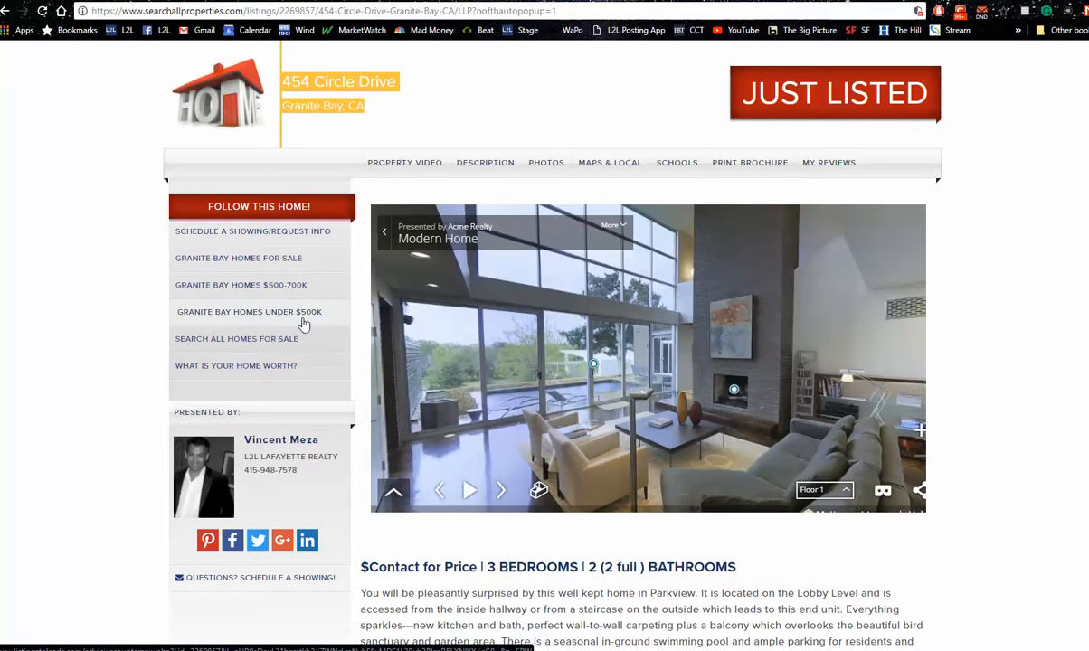
click(246, 284)
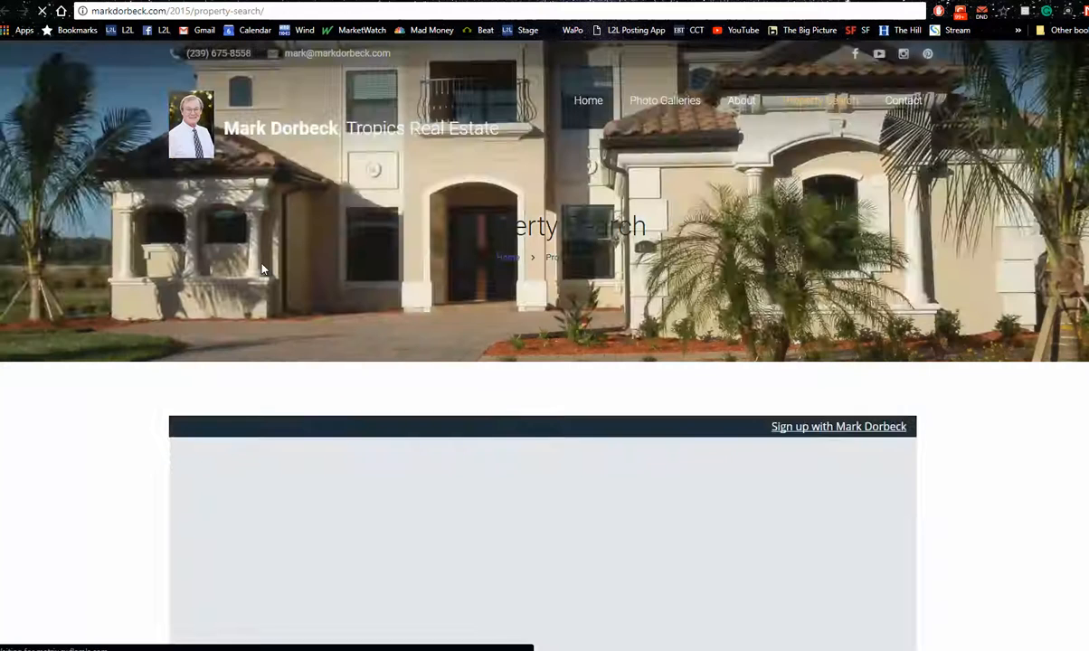
scroll(273, 260, down, 3)
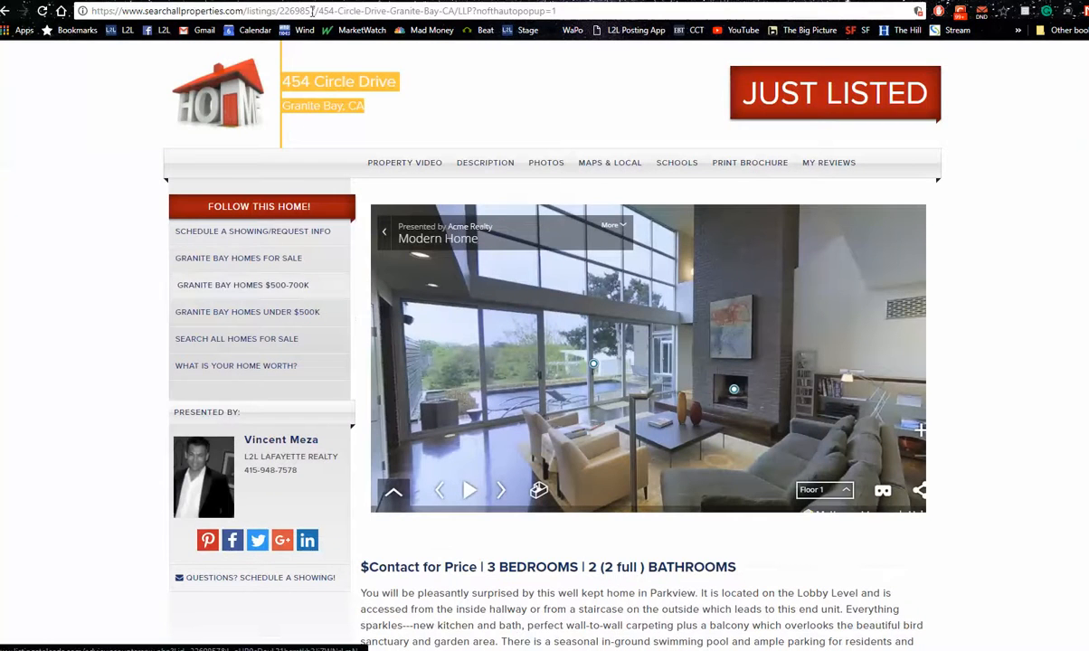
From the listings table, view the landing pages of the first Just Listed property and the third, open house property
click(74, 1)
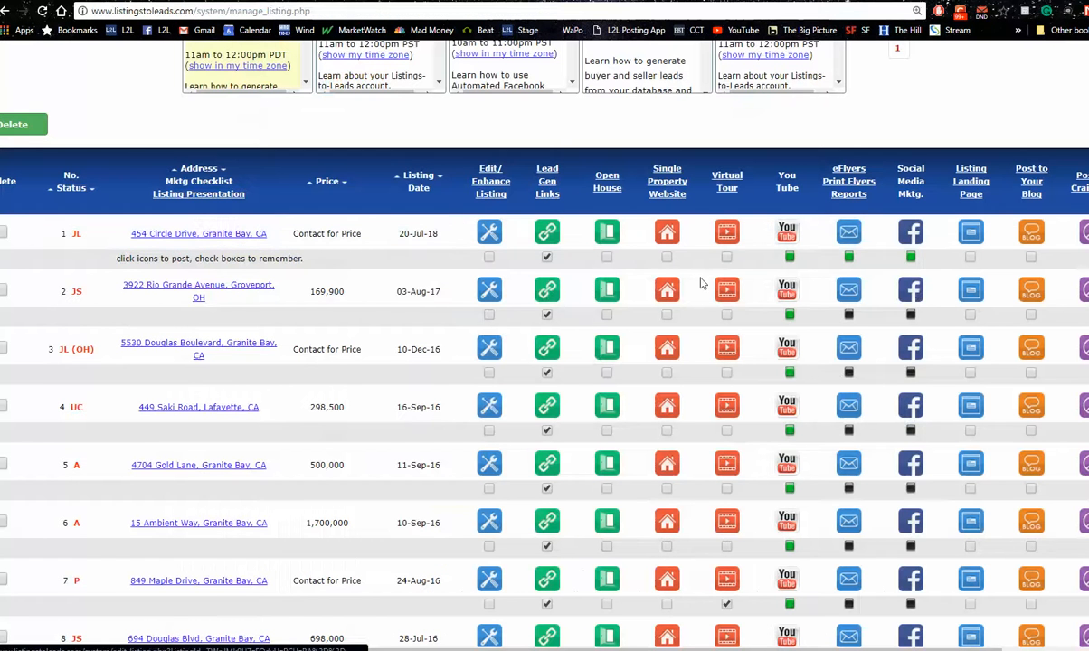
click(972, 236)
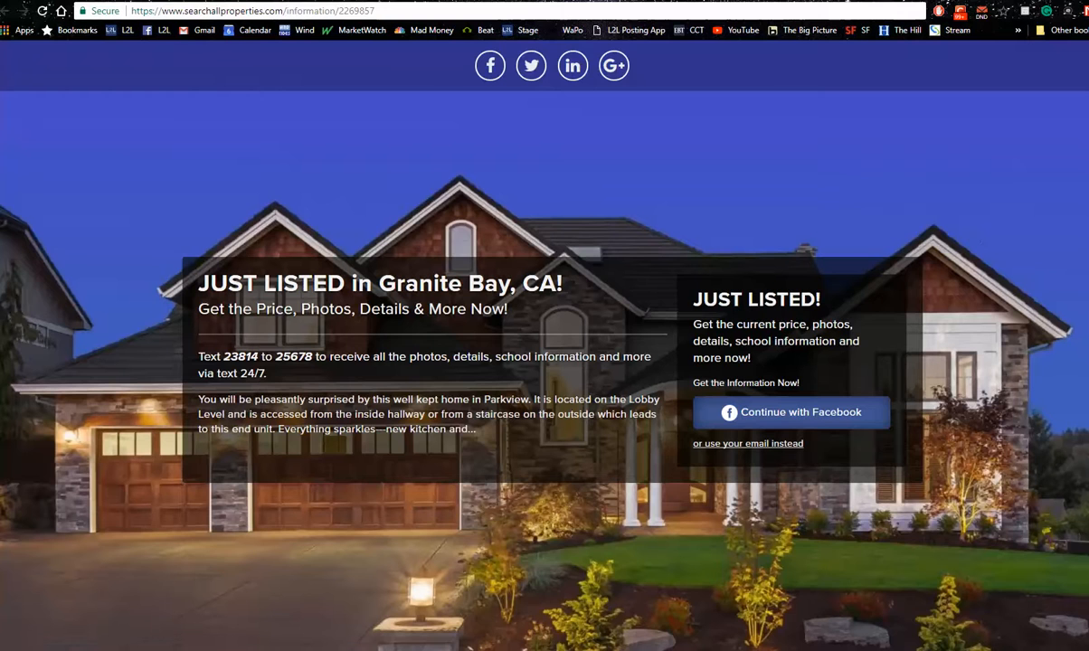
click(101, 1)
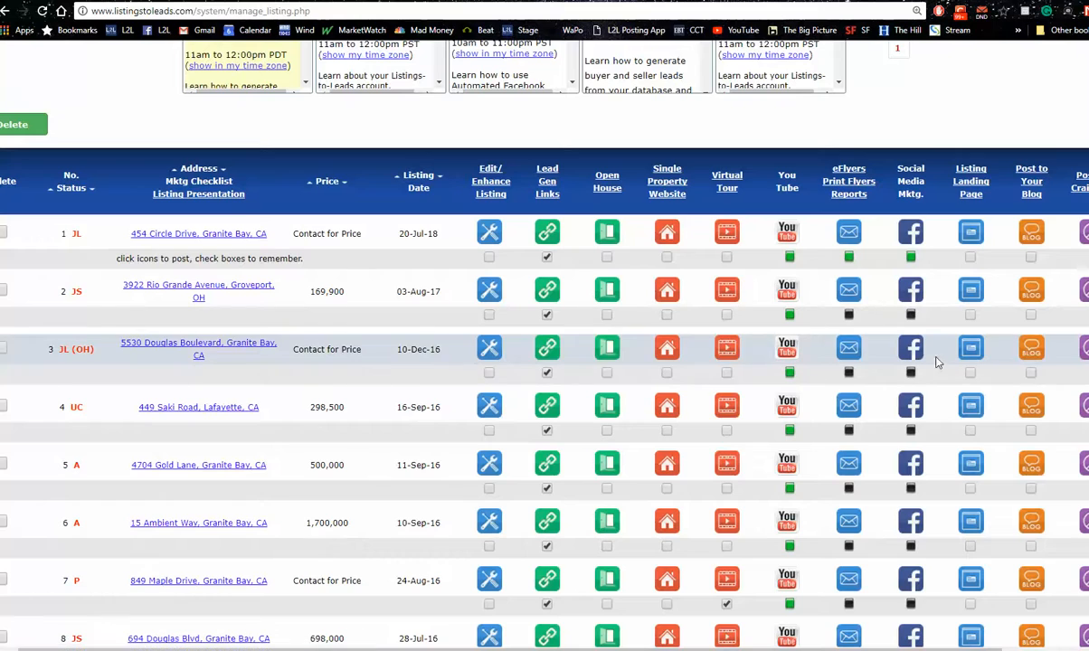
click(968, 354)
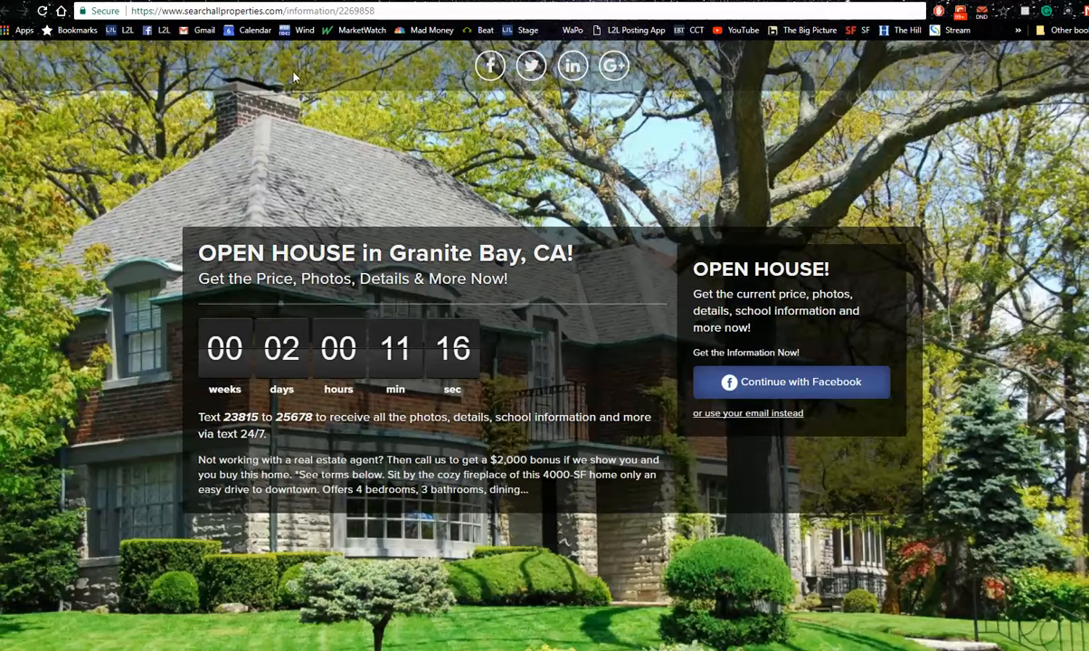
From the listings table, open the single property website of the Just Sold property in row 8, dismiss its pop-up and reload the site
click(54, 1)
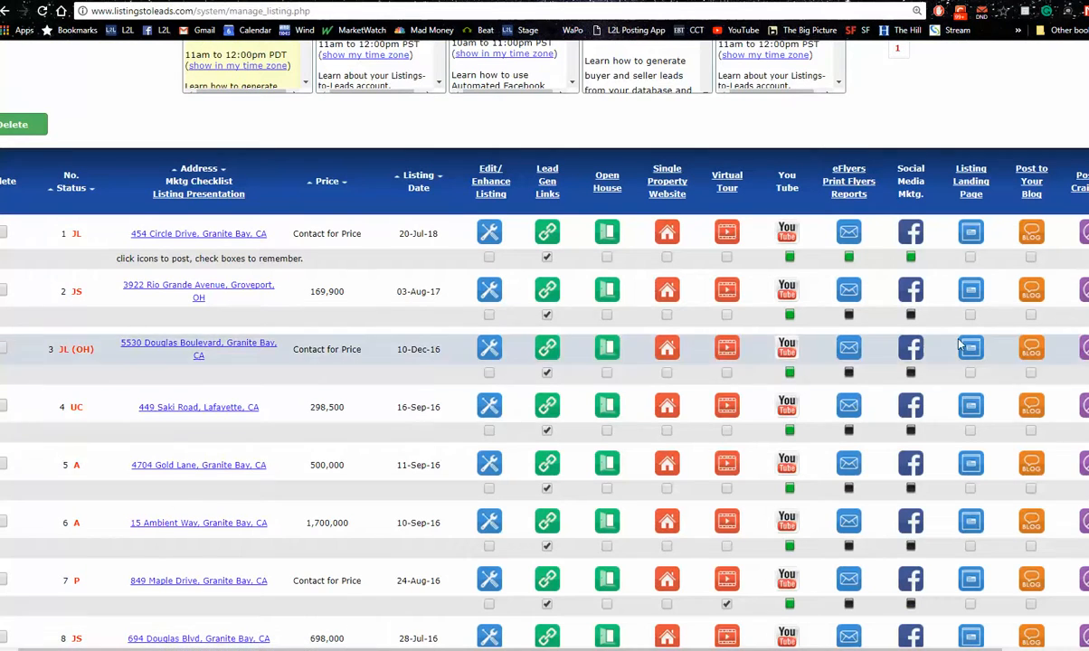
scroll(725, 387, down, 3)
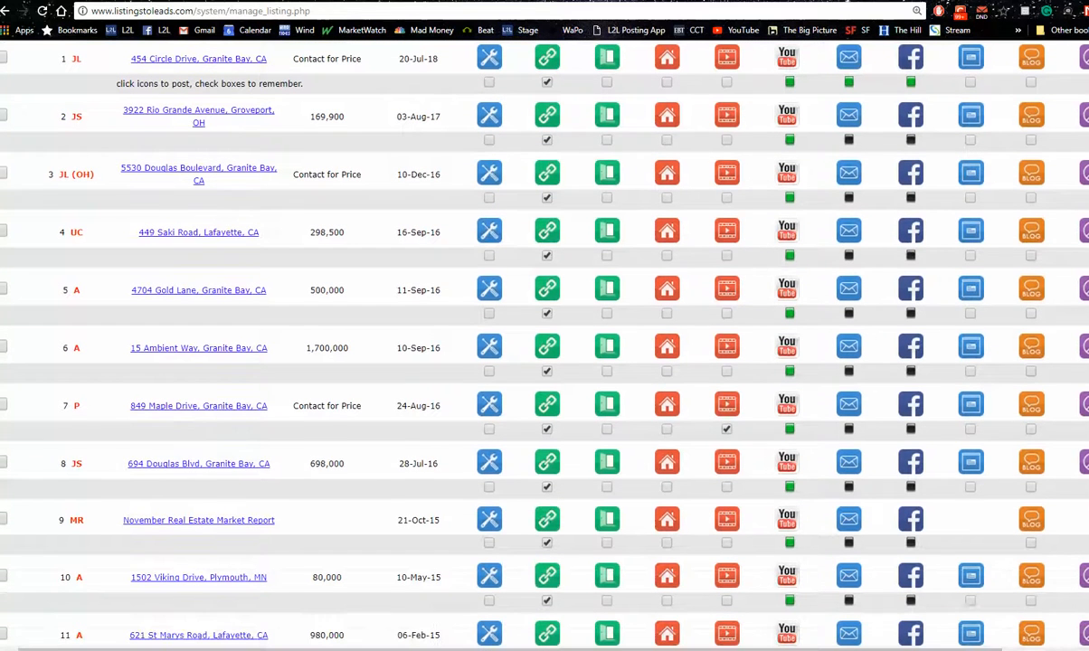
click(666, 465)
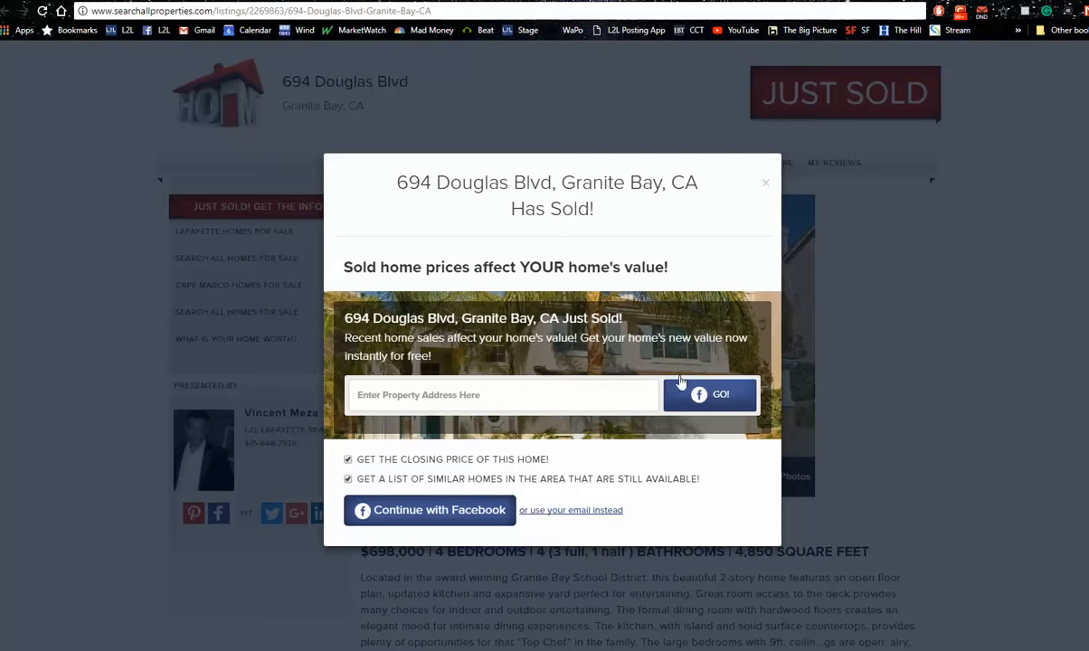
click(765, 184)
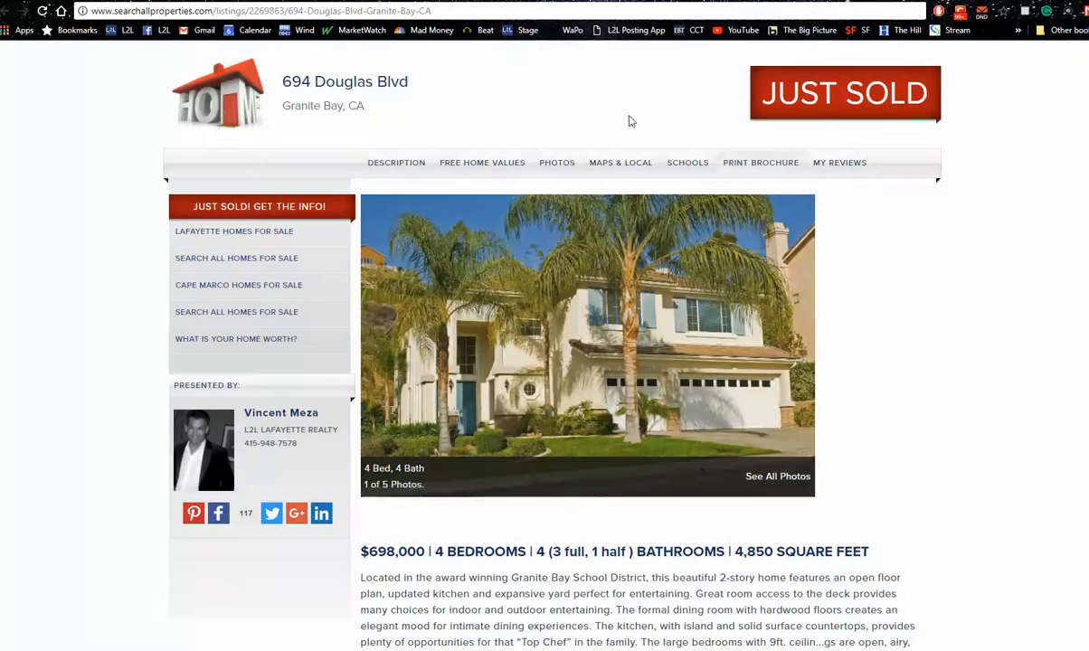
click(42, 11)
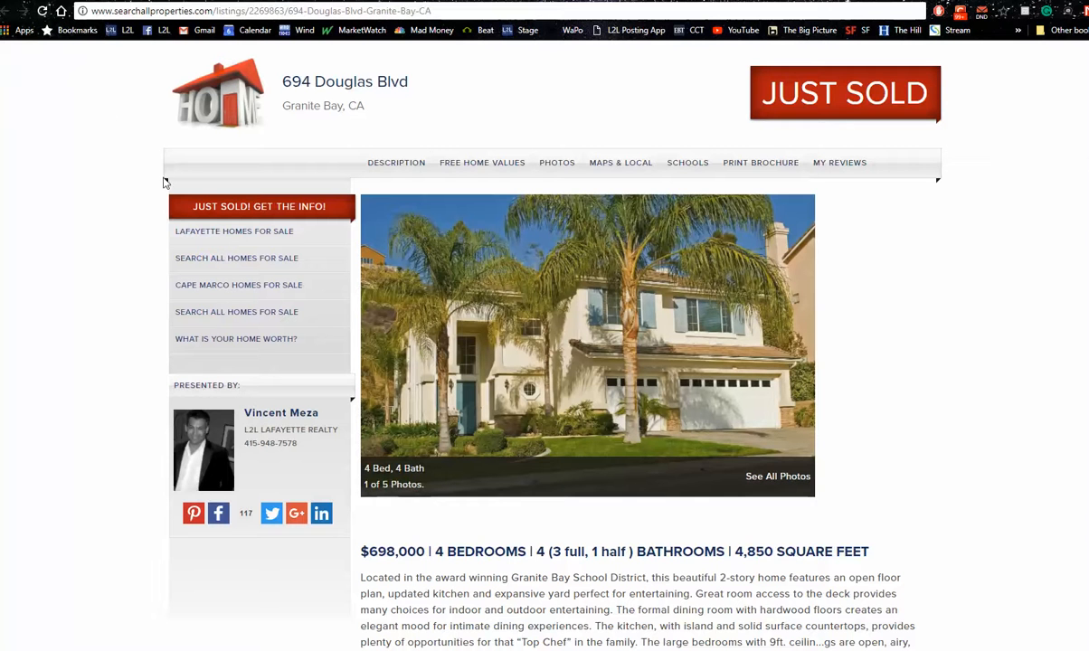
click(281, 219)
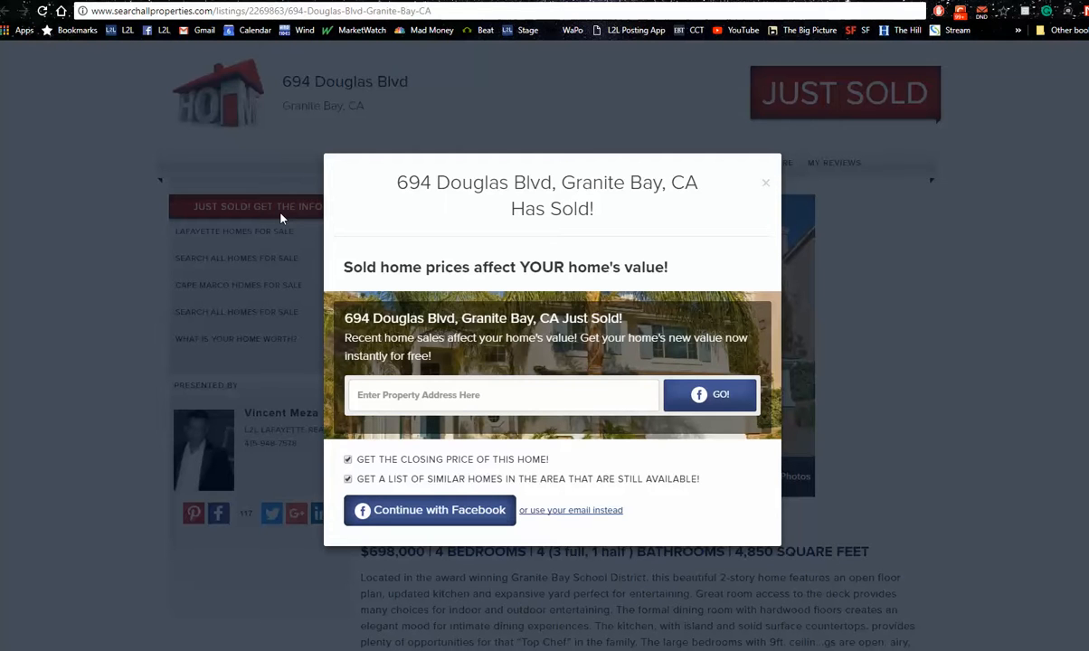
Enter a property address in the sold-home pop-up using the suggested match and submit it for a home valuation
click(390, 396)
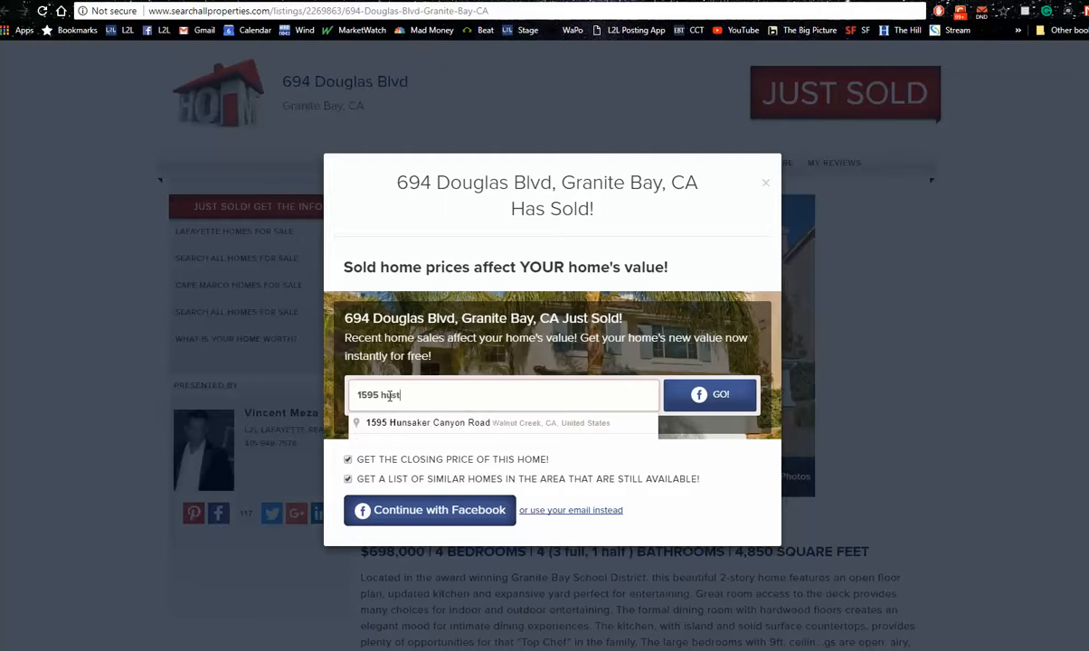
key(Down)
key(Return)
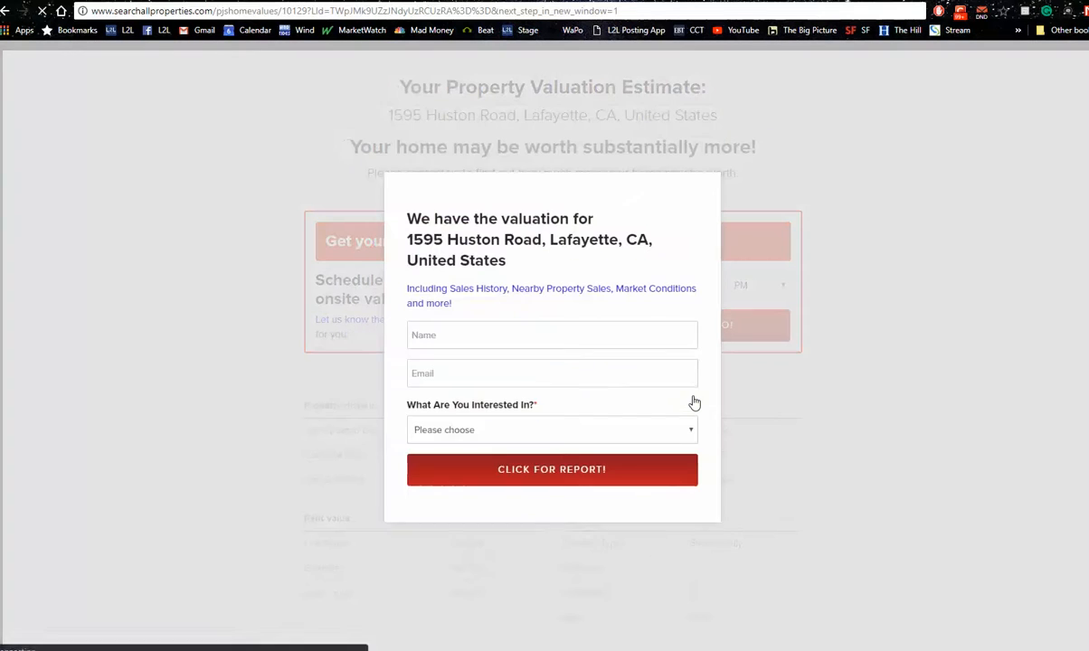
Fill in the name and email on the valuation form, select "I need to sell soon" as the interest, and request the report
click(646, 358)
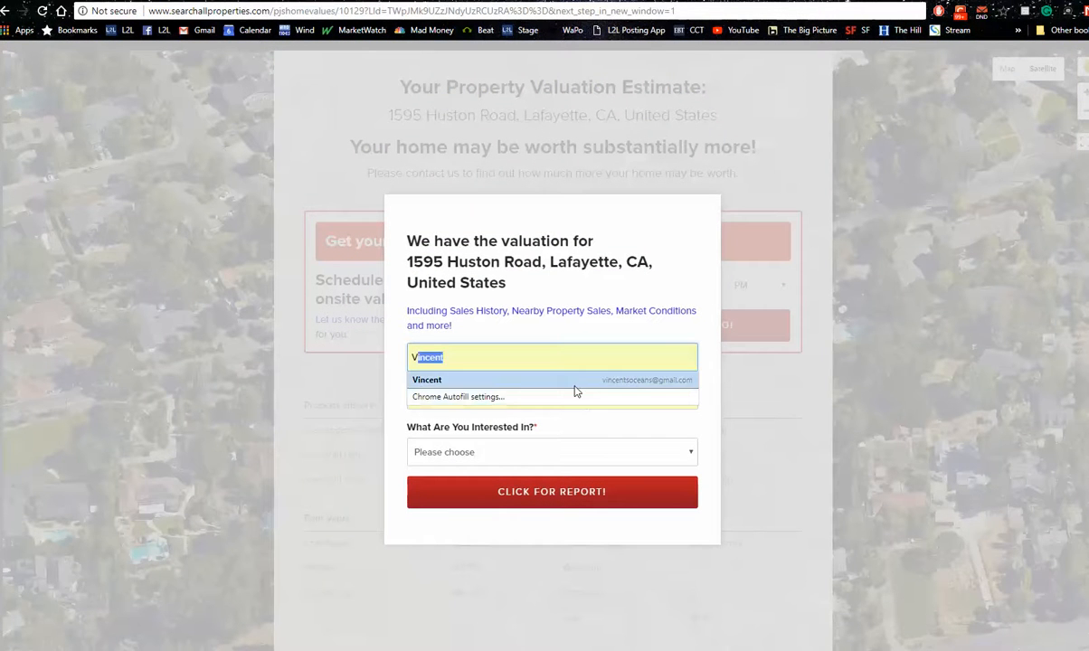
click(576, 381)
click(520, 459)
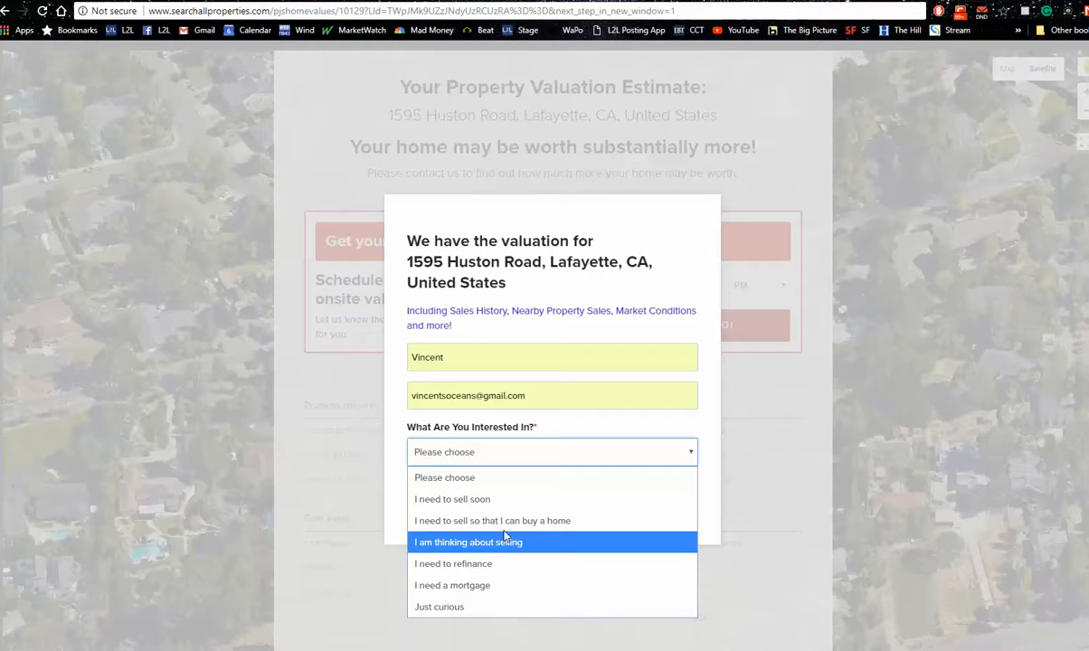
click(496, 499)
click(534, 501)
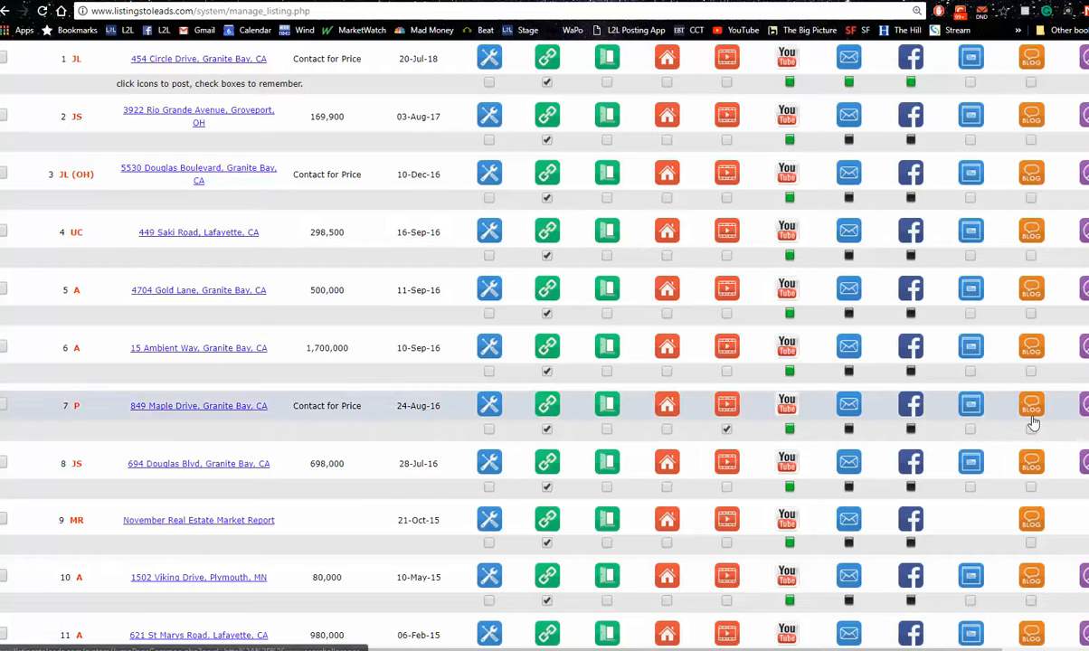
Examine the remaining marketing columns of the listings table, including blog and Craigslist posting
drag(965, 650, 1063, 649)
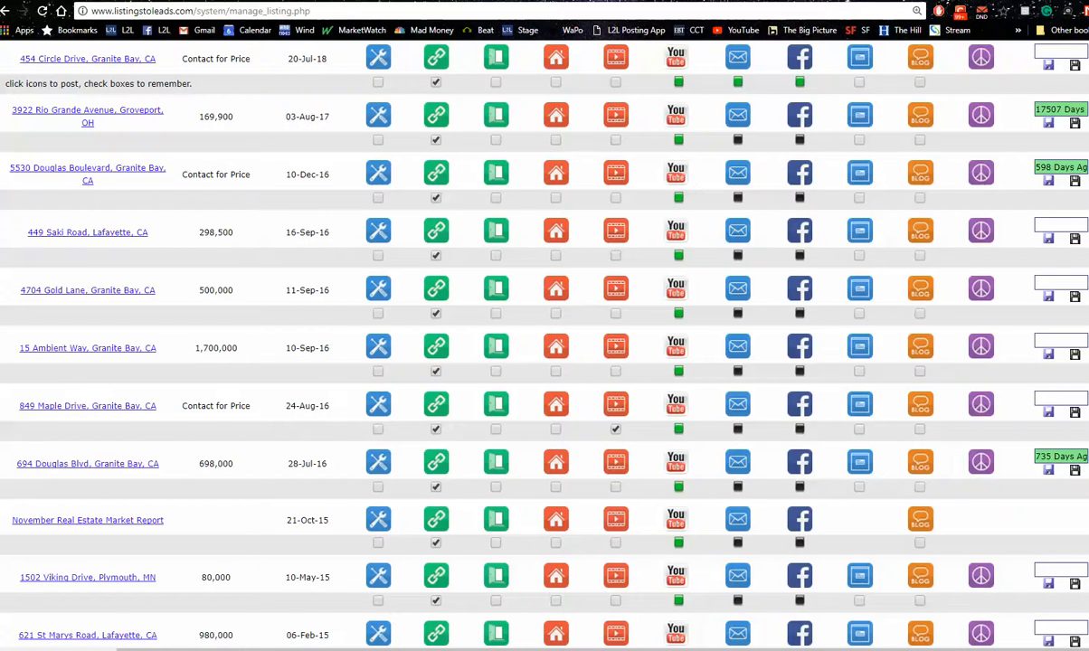
scroll(1045, 391, up, 2)
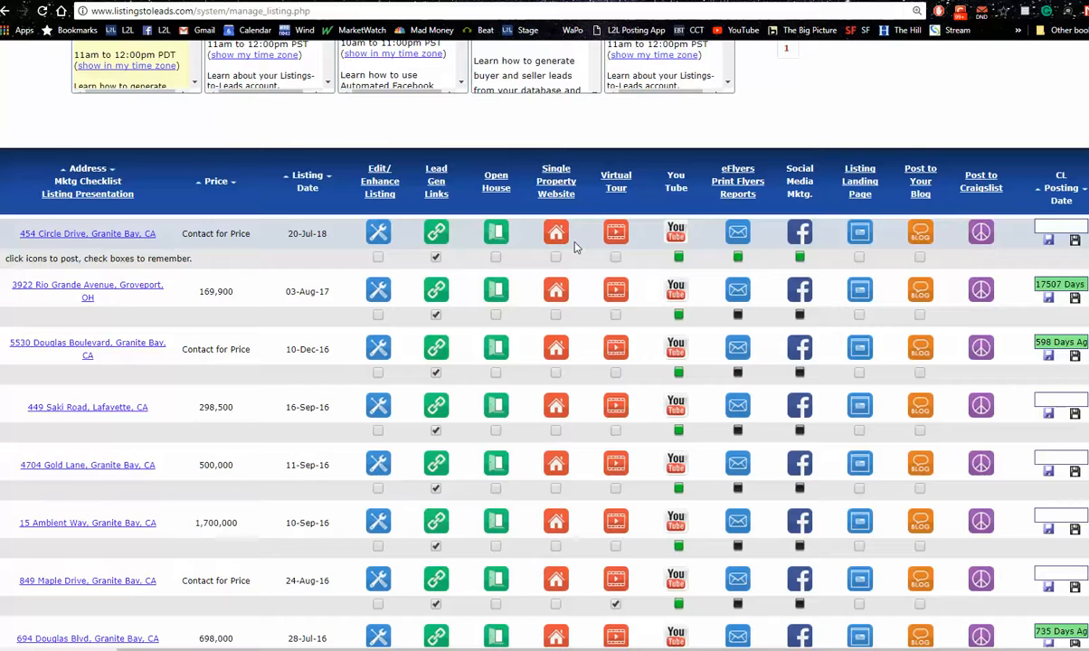
drag(577, 650, 506, 648)
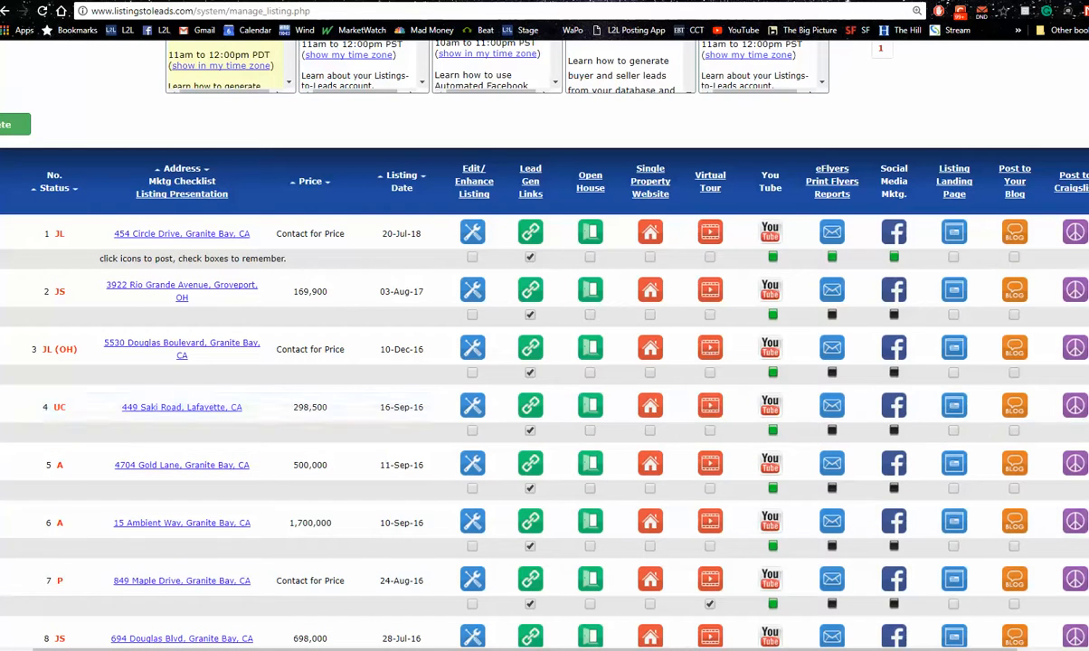
scroll(543, 362, up, 3)
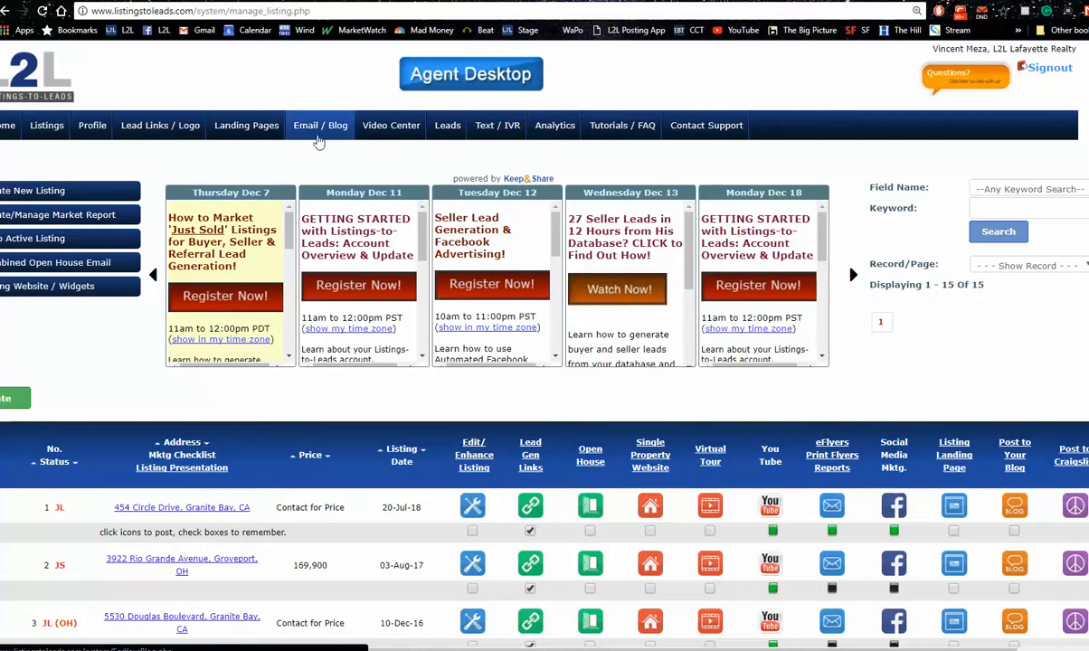
Go to the landing pages section and preview the Nearby Sold Homes, Growing Family and Property Valuation PLUS templates
click(229, 132)
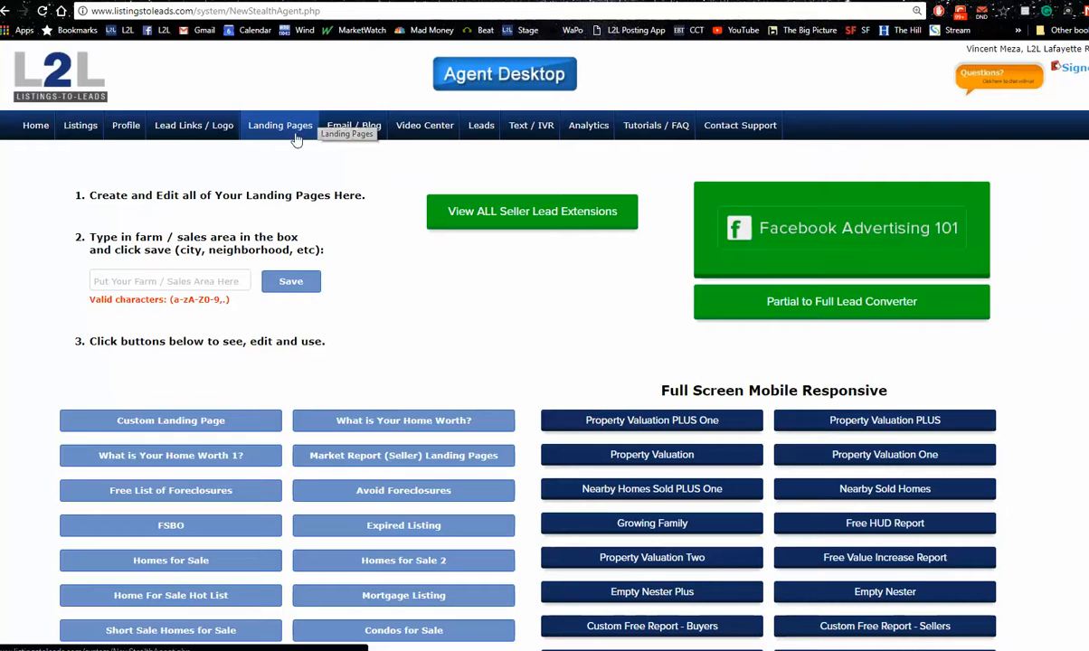
scroll(519, 245, down, 3)
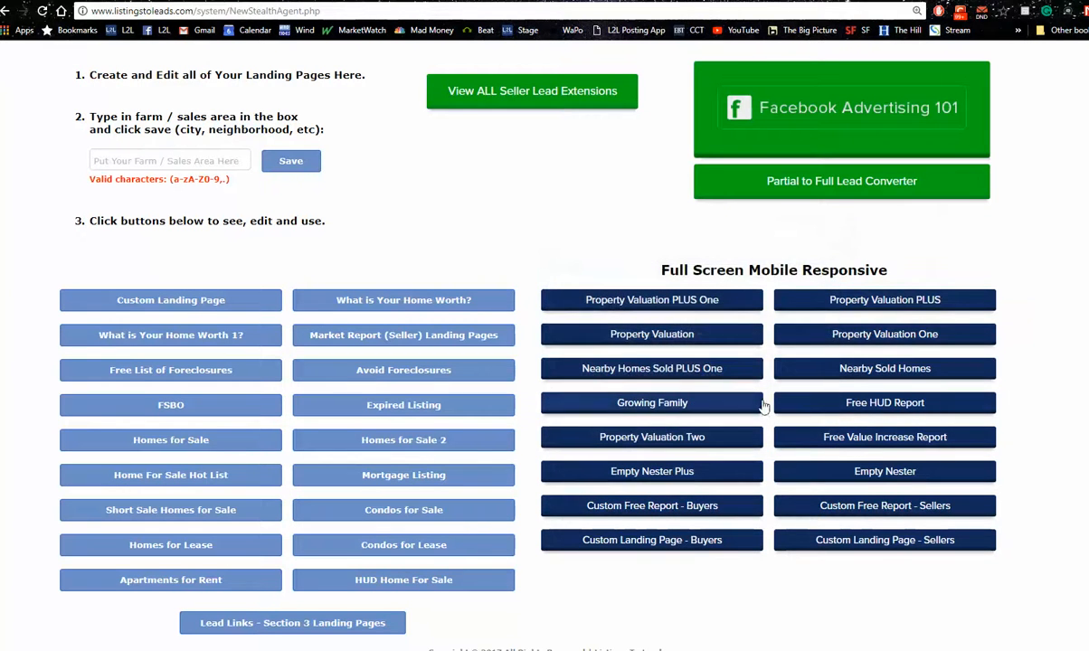
mouse_move(839, 376)
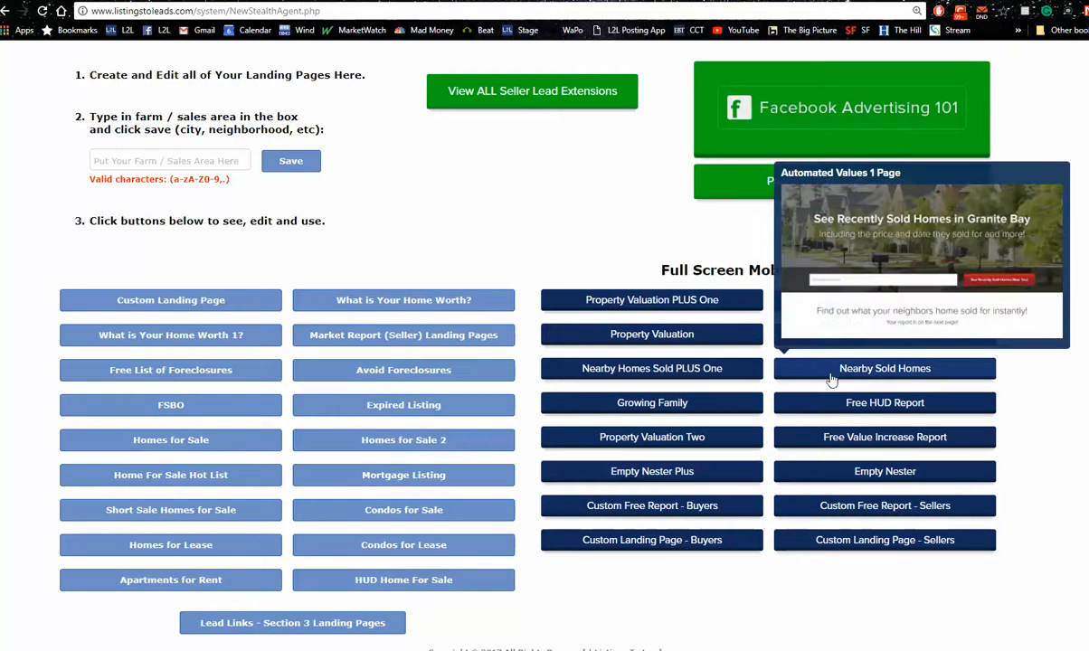
mouse_move(674, 417)
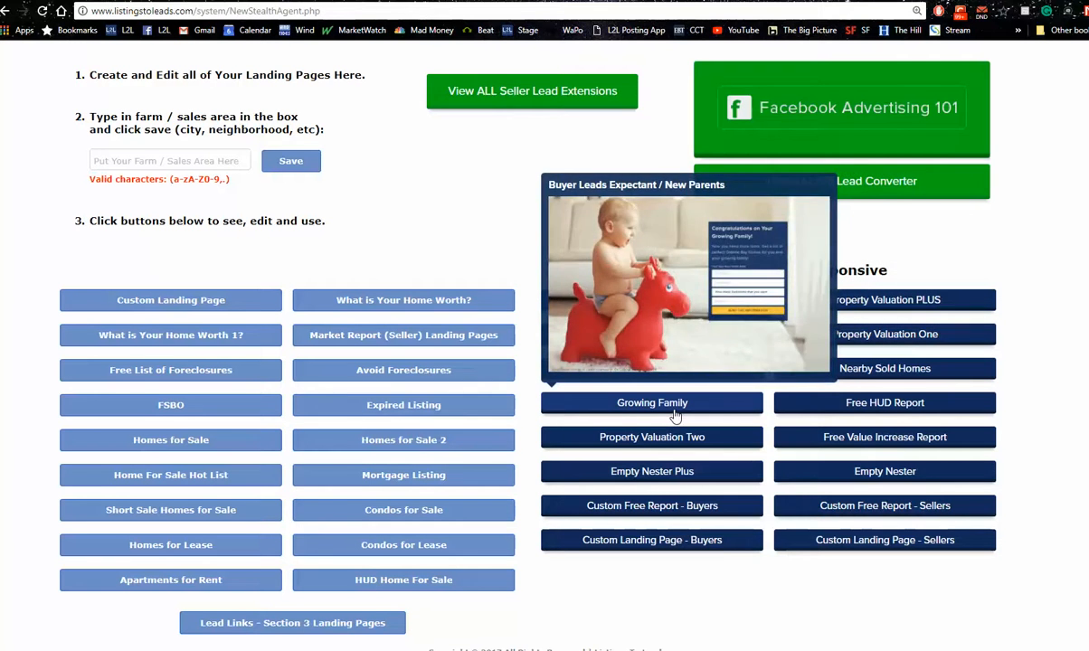
mouse_move(878, 312)
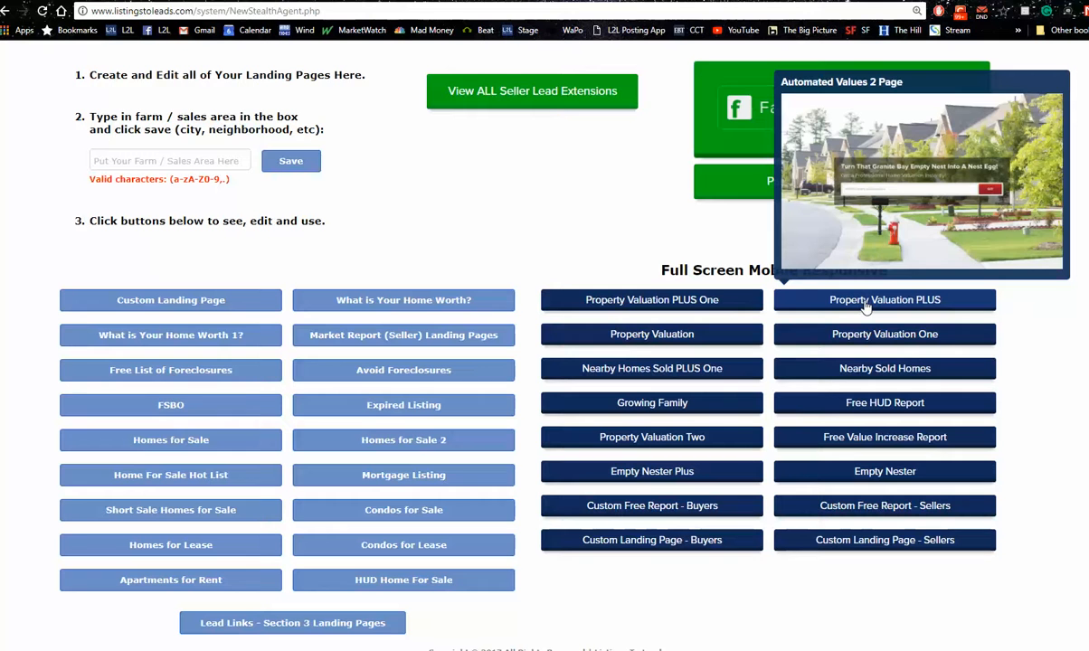
Create a landing page series for the farm area Dallas and save it
click(169, 157)
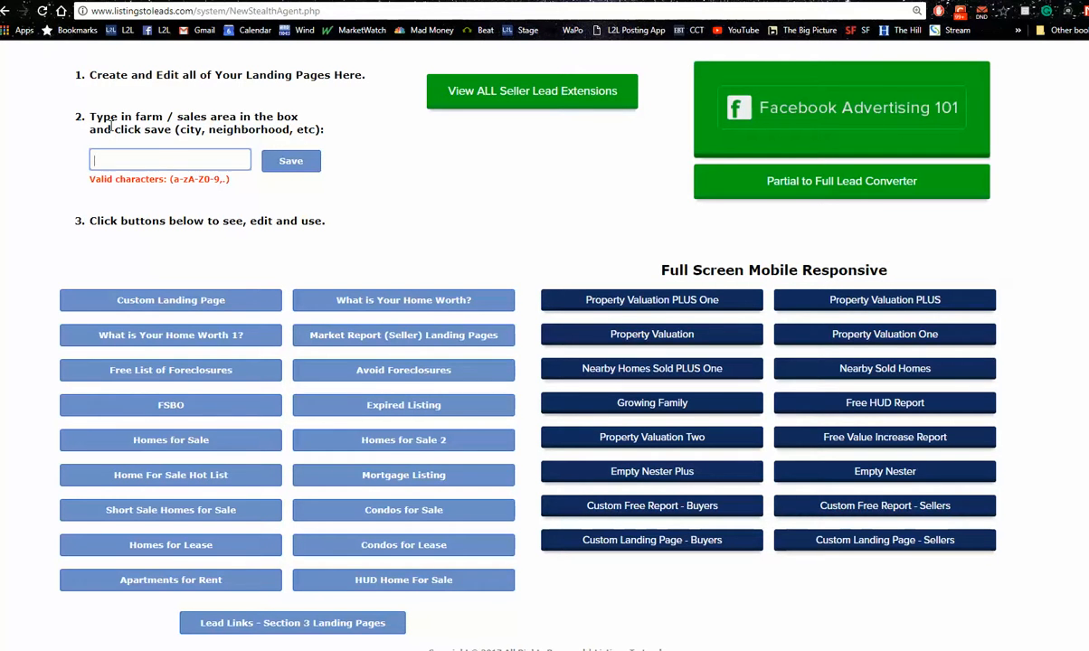
scroll(545, 361, up, 1)
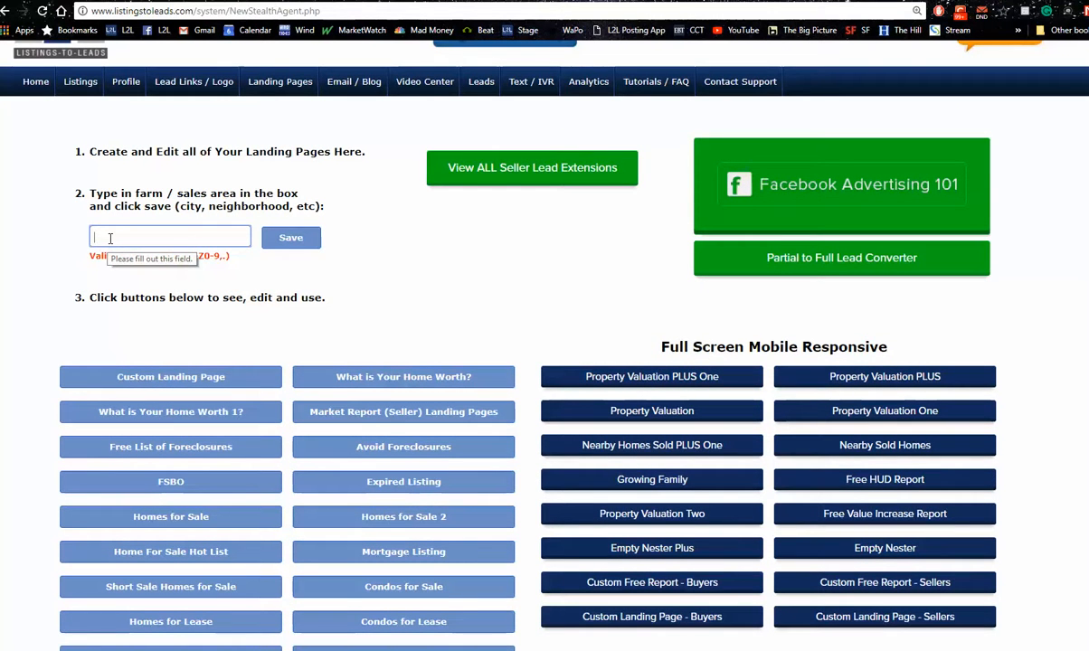
text(Dallas)
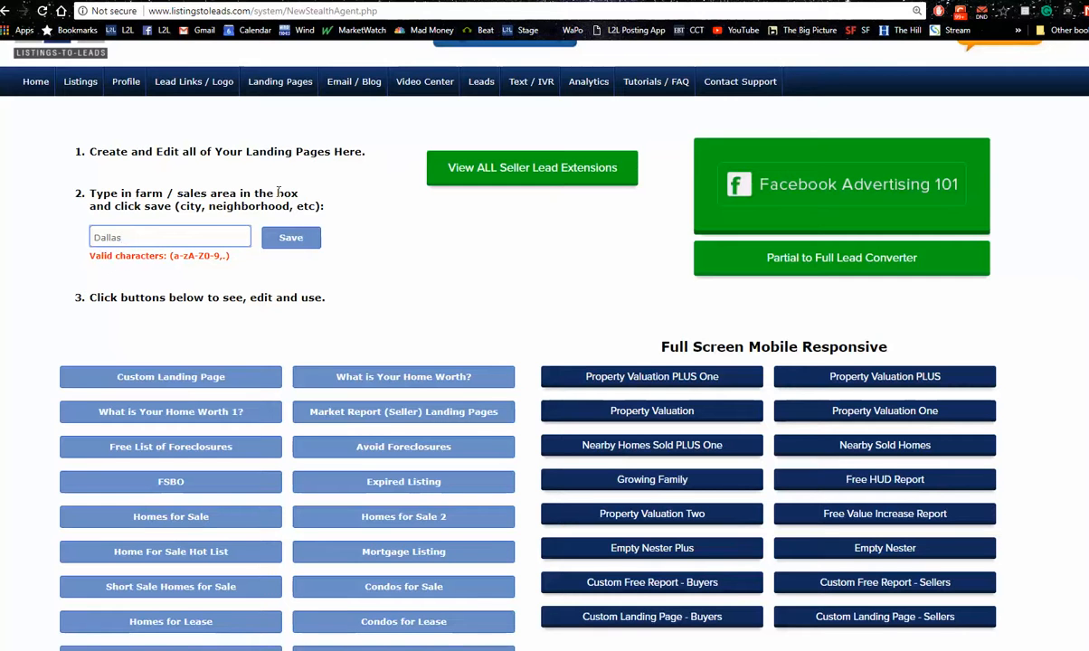
click(291, 238)
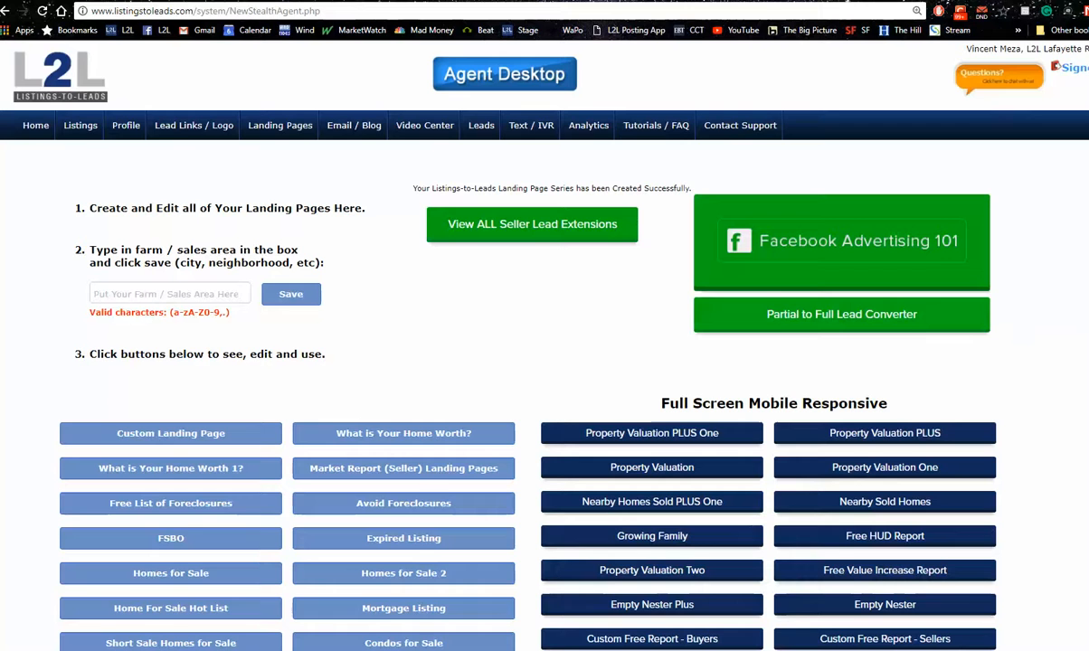
Open the Property Valuation PLUS pages and review the Dallas landing page, including its Zillow reviews section
scroll(543, 362, down, 1)
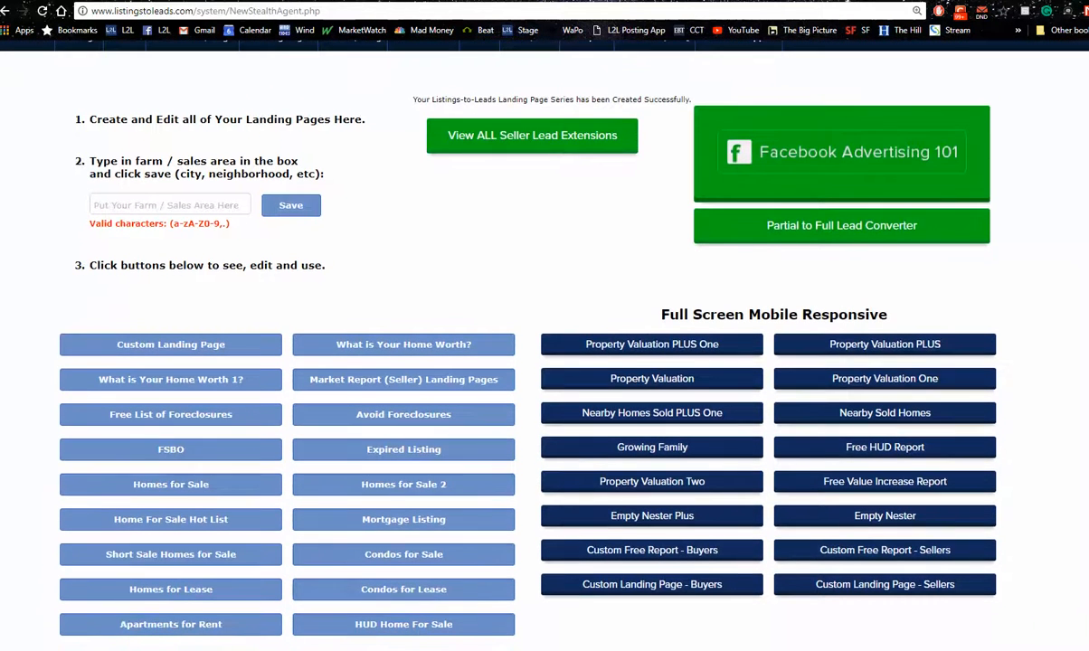
click(896, 347)
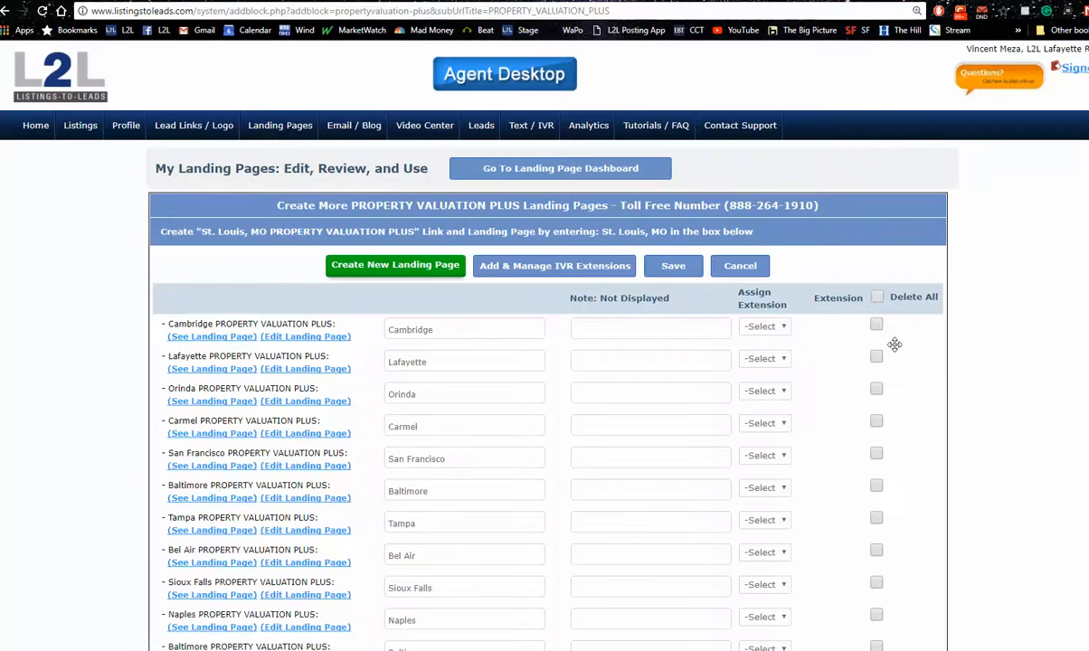
scroll(543, 362, down, 20)
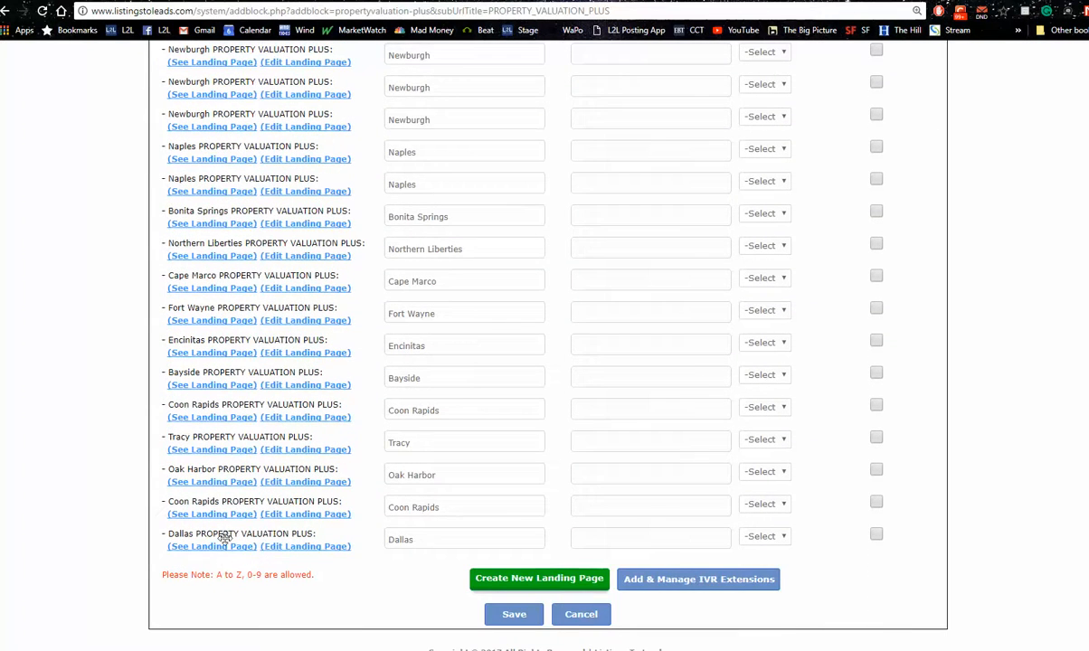
click(217, 547)
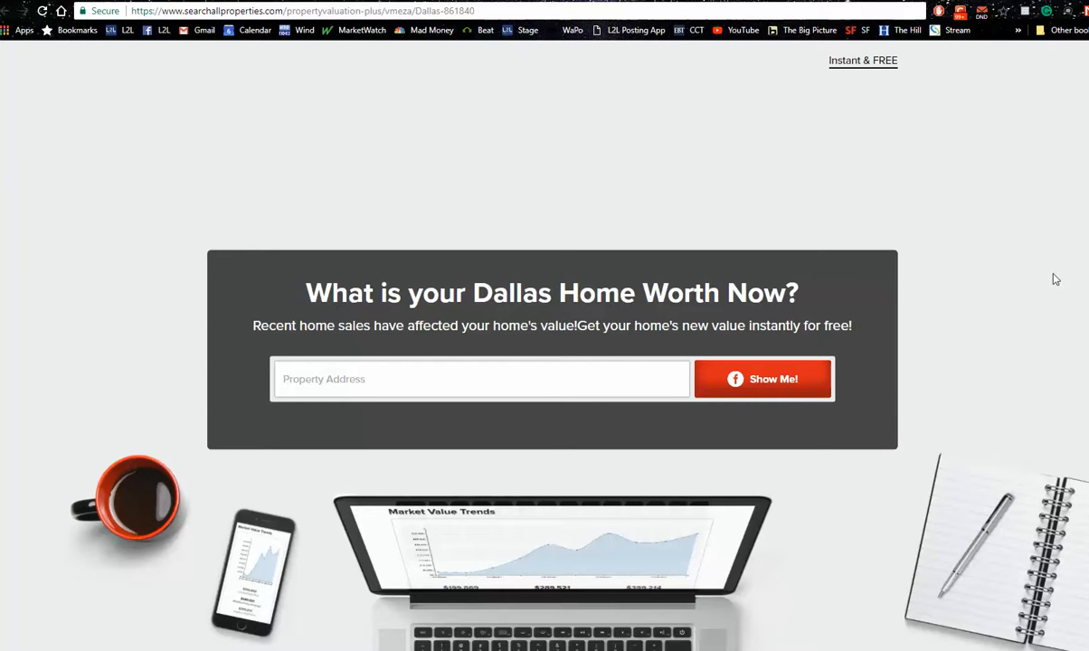
scroll(542, 343, down, 1)
scroll(543, 344, down, 3)
scroll(543, 344, up, 2)
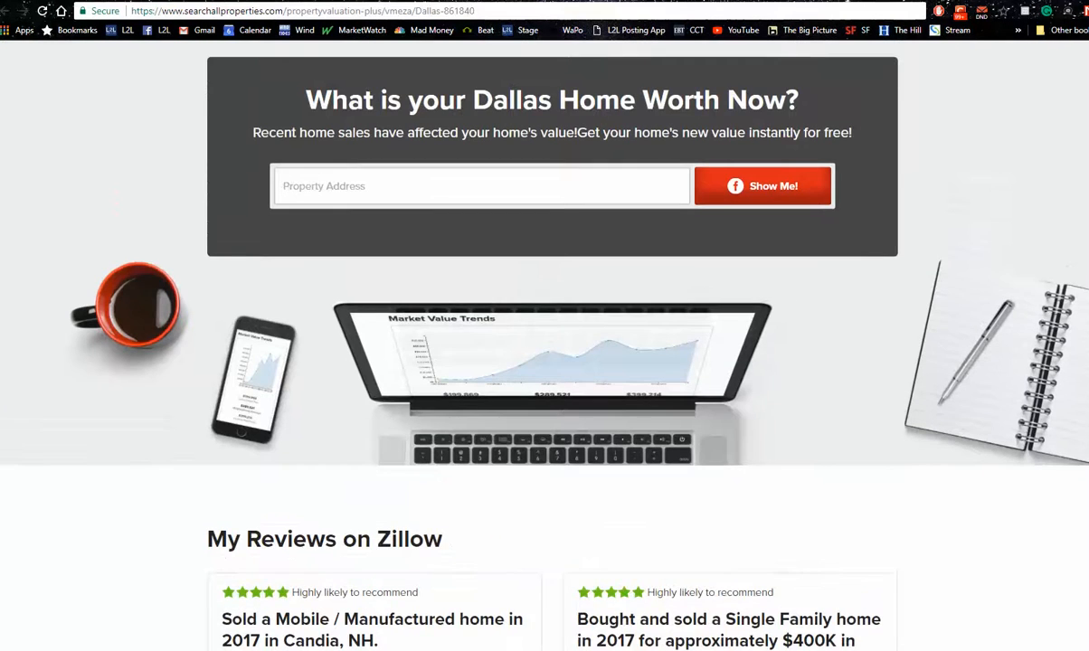
scroll(543, 343, up, 2)
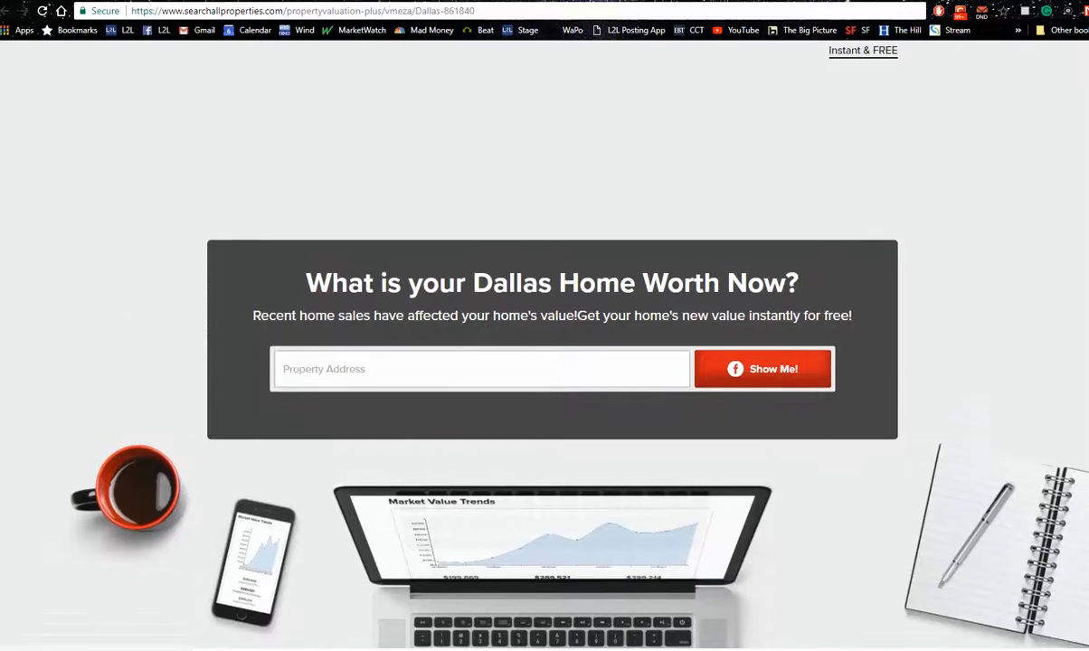
scroll(543, 344, down, 1)
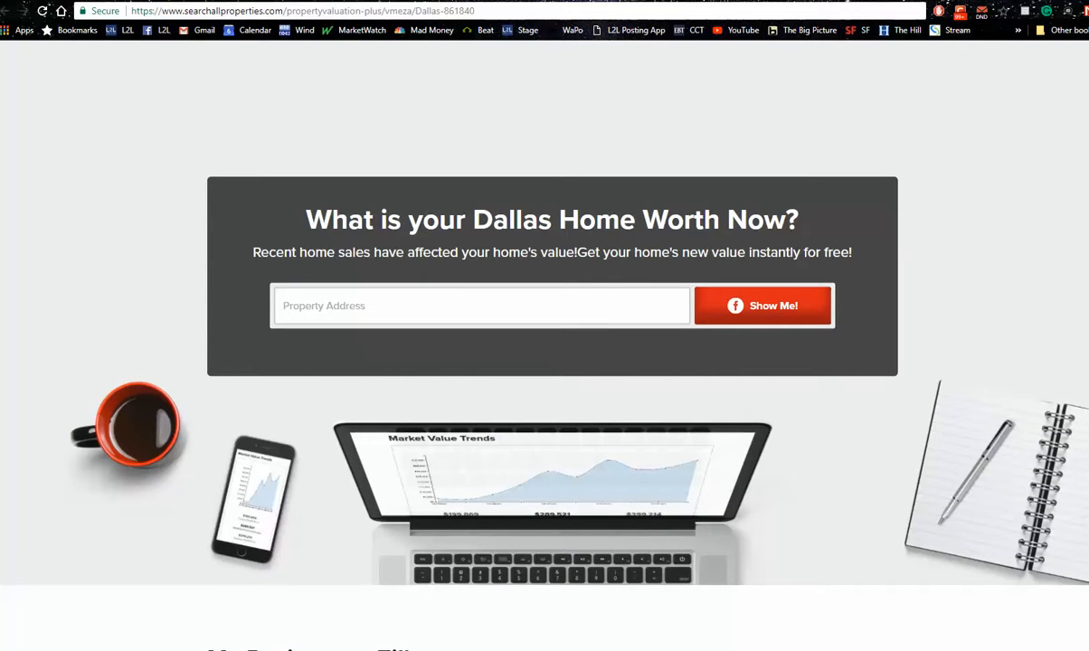
scroll(543, 344, up, 1)
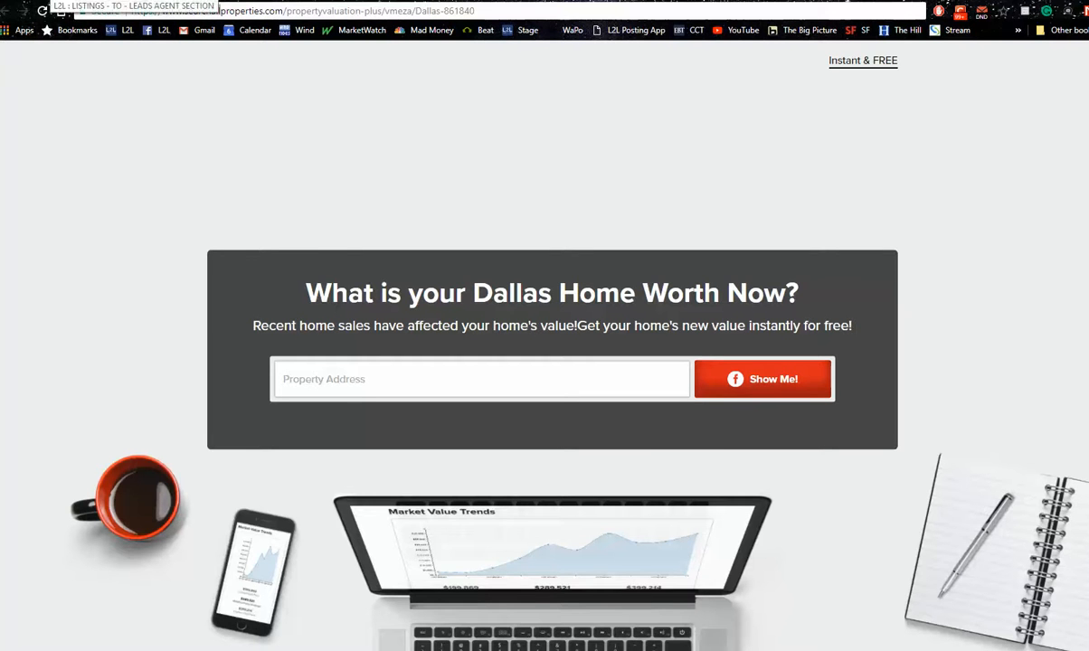
Open the Dallas Property Valuation PLUS page for editing, view its background image options, and return to the landing page list
click(45, 1)
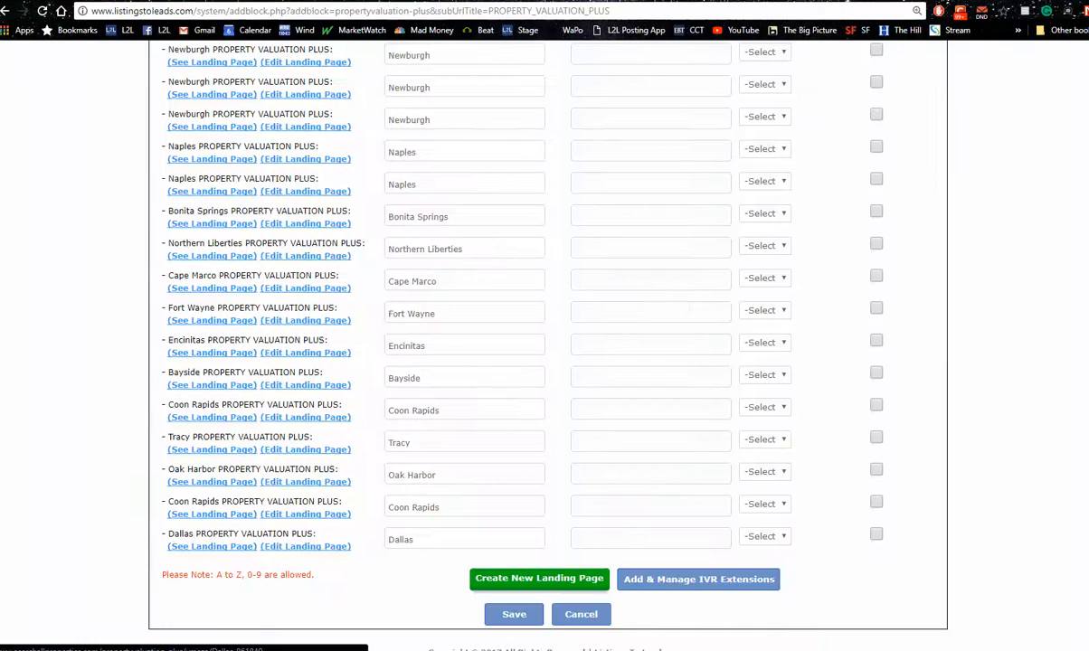
click(299, 548)
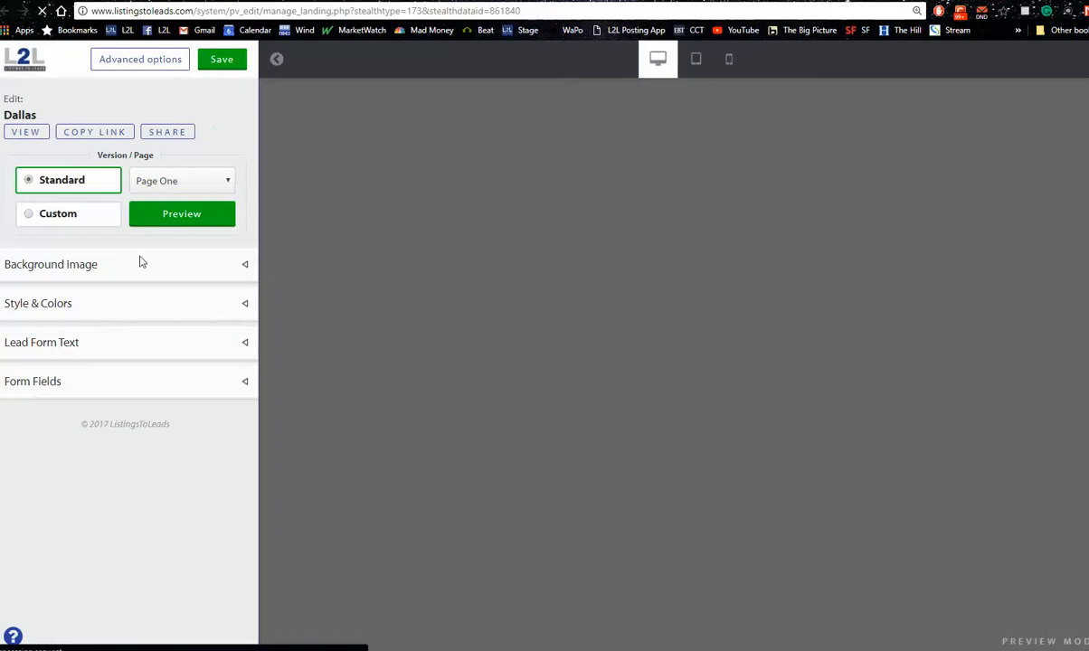
click(243, 265)
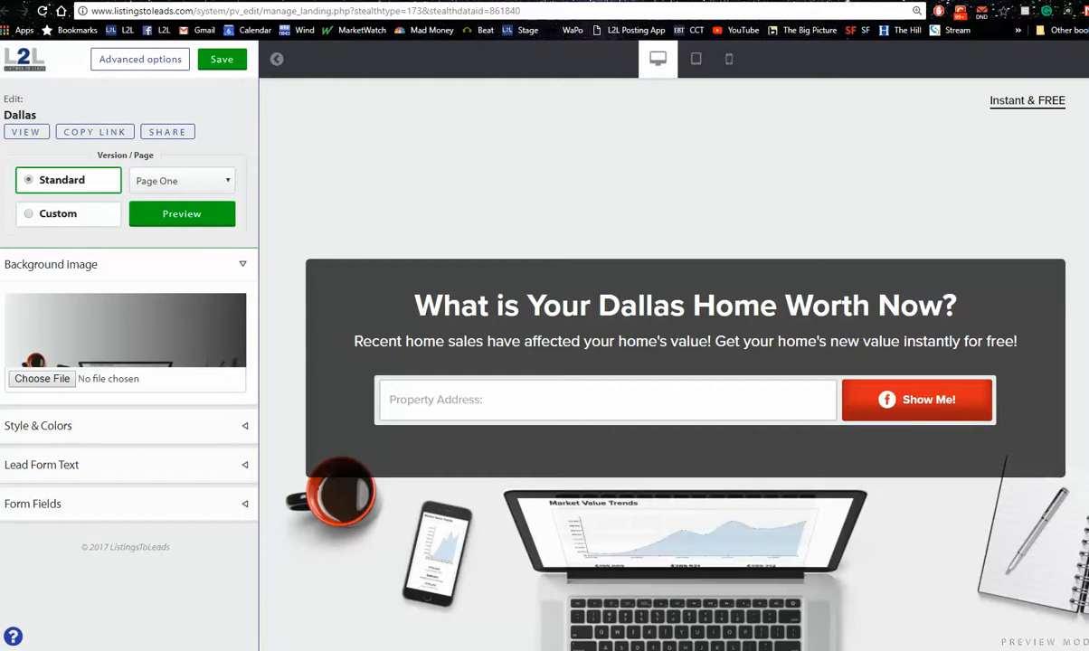
click(47, 1)
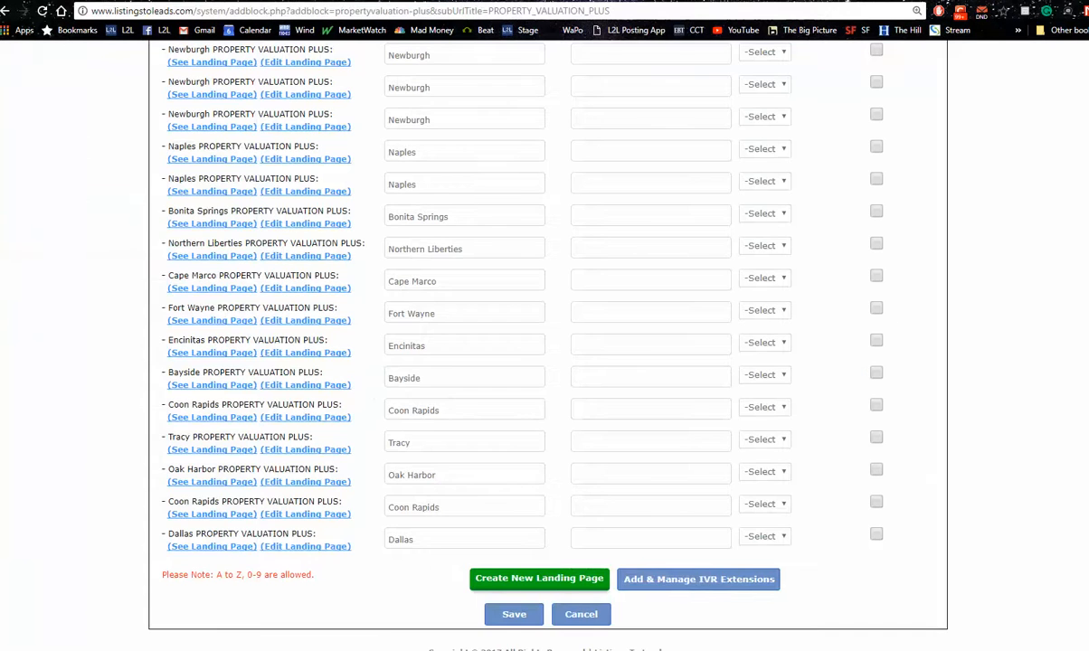
Open the Lafayette Property Valuation PLUS landing page and view its local background photo
scroll(542, 344, up, 20)
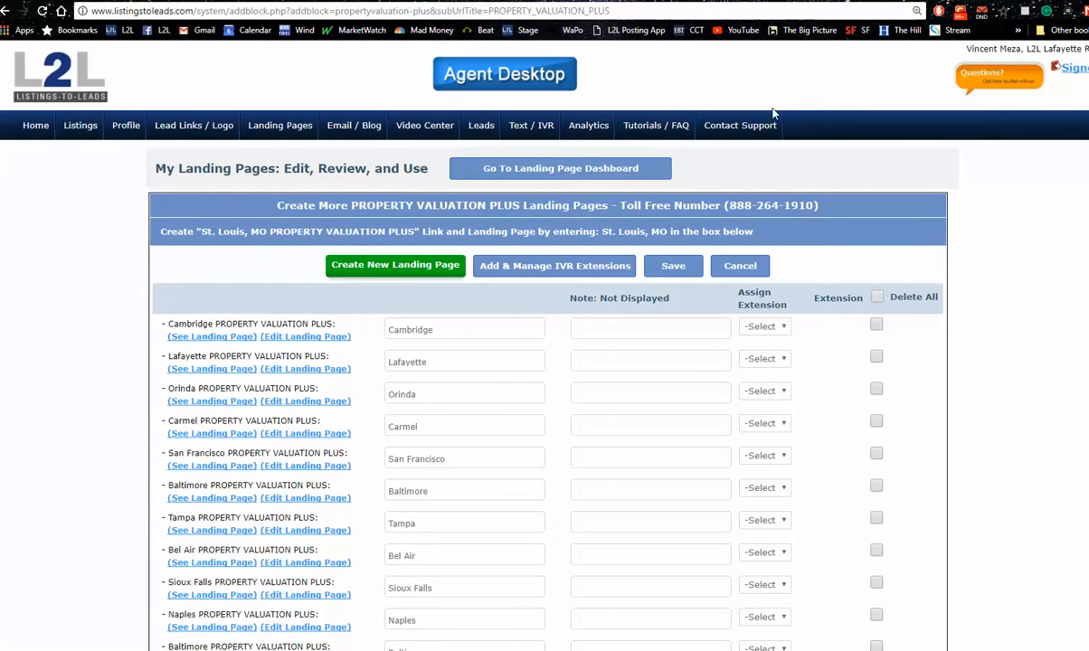
click(211, 370)
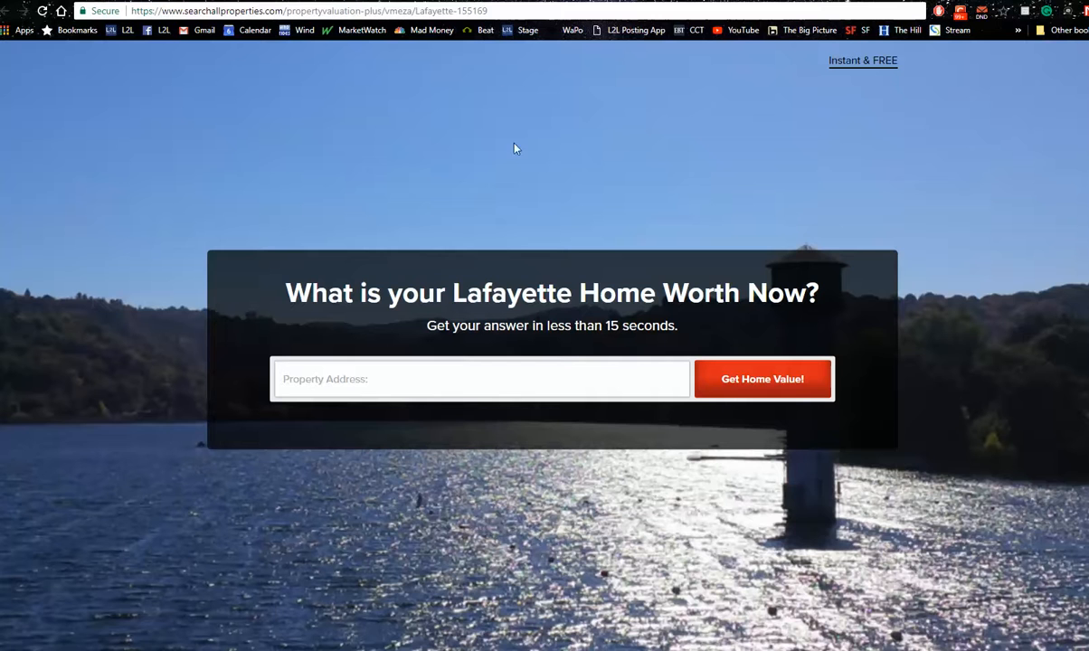
Search Google Images for "summit diner nj" from the Granite Bay listing page and enlarge the RoadArch.com photo of the diner
click(507, 1)
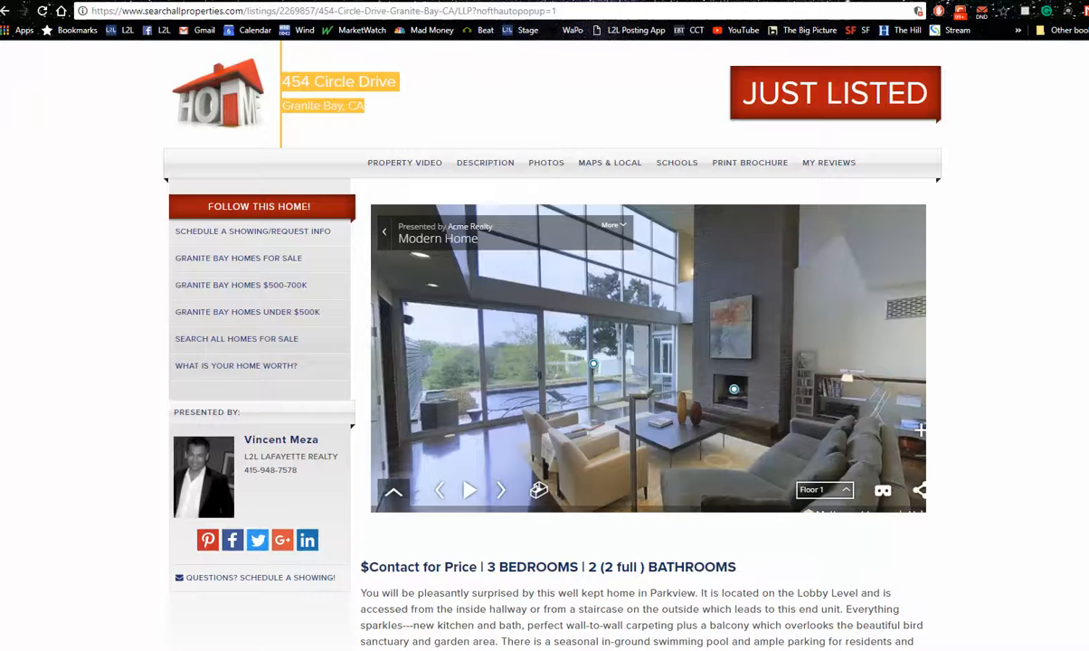
click(407, 11)
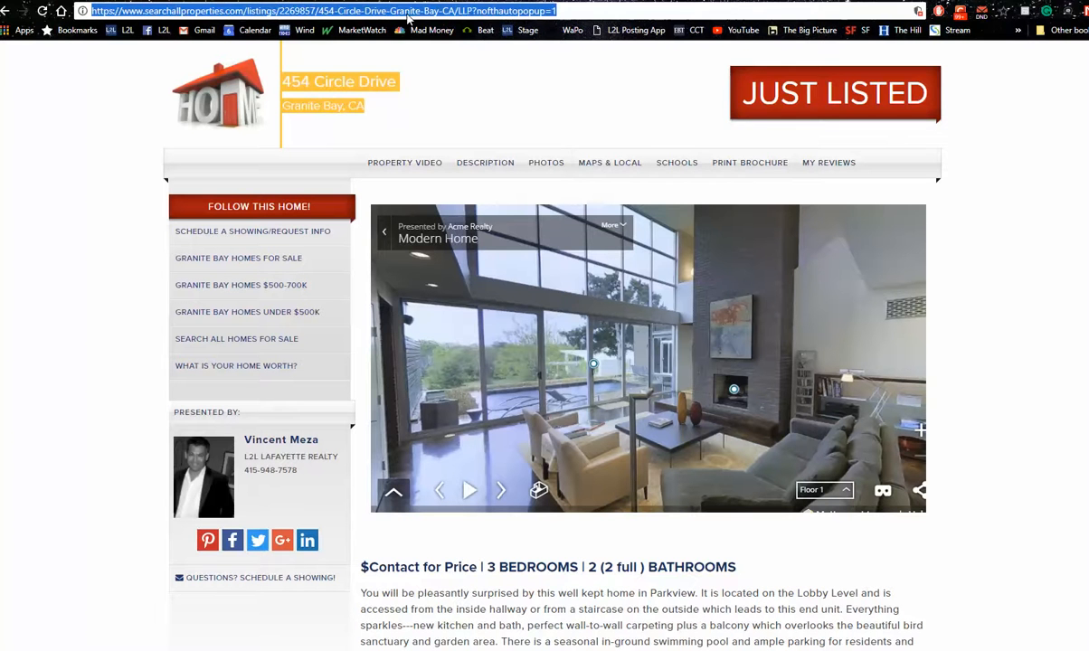
text(summ)
key(Down)
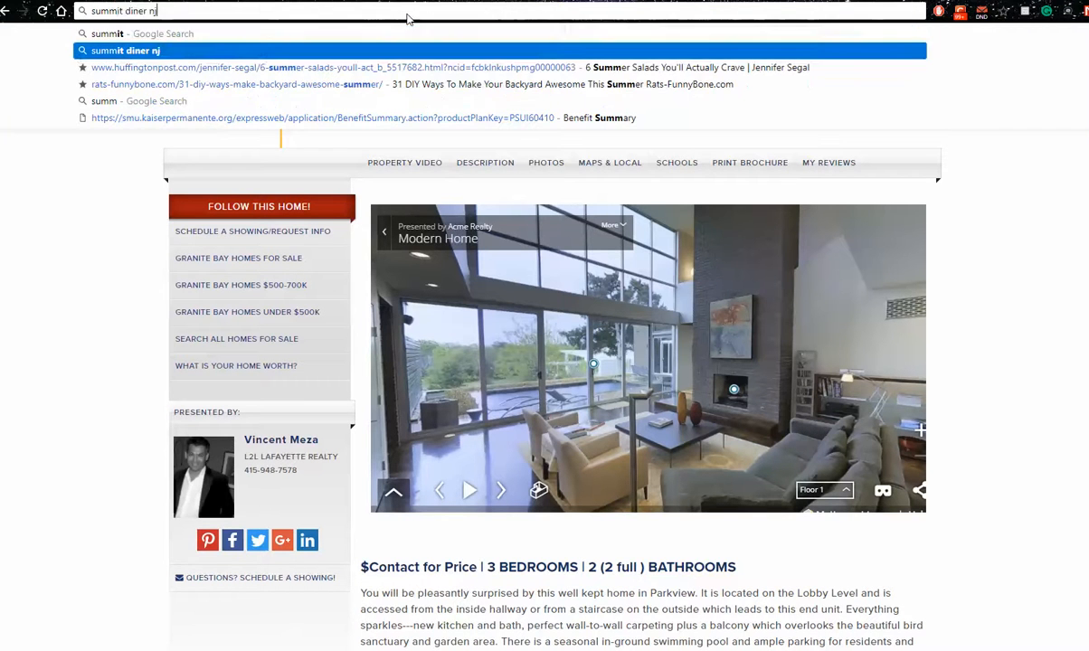
key(Return)
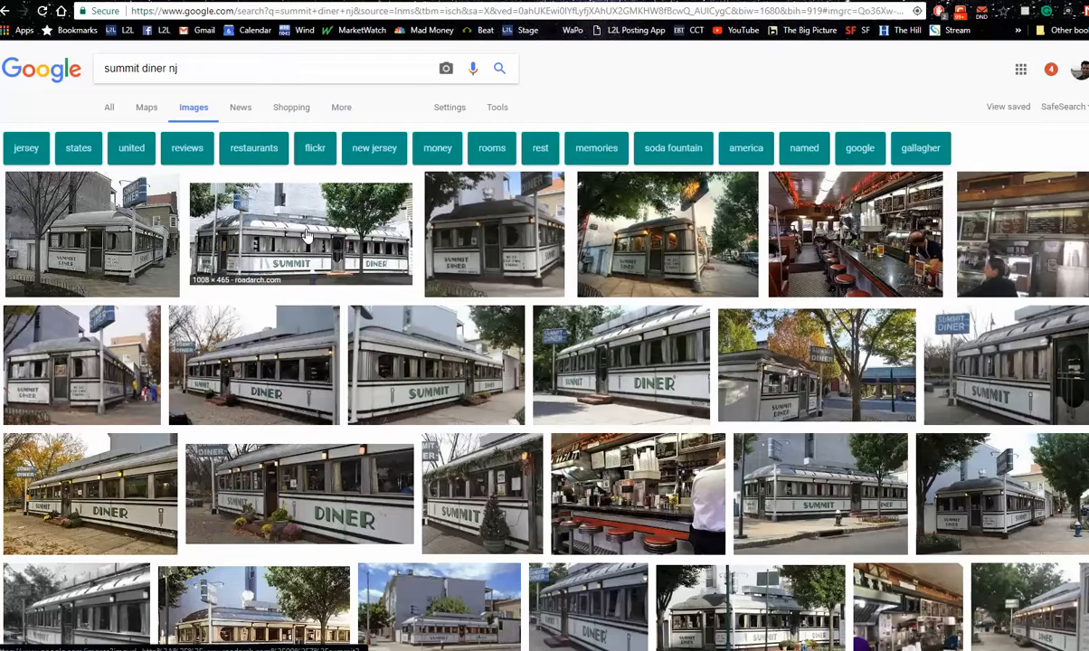
click(306, 233)
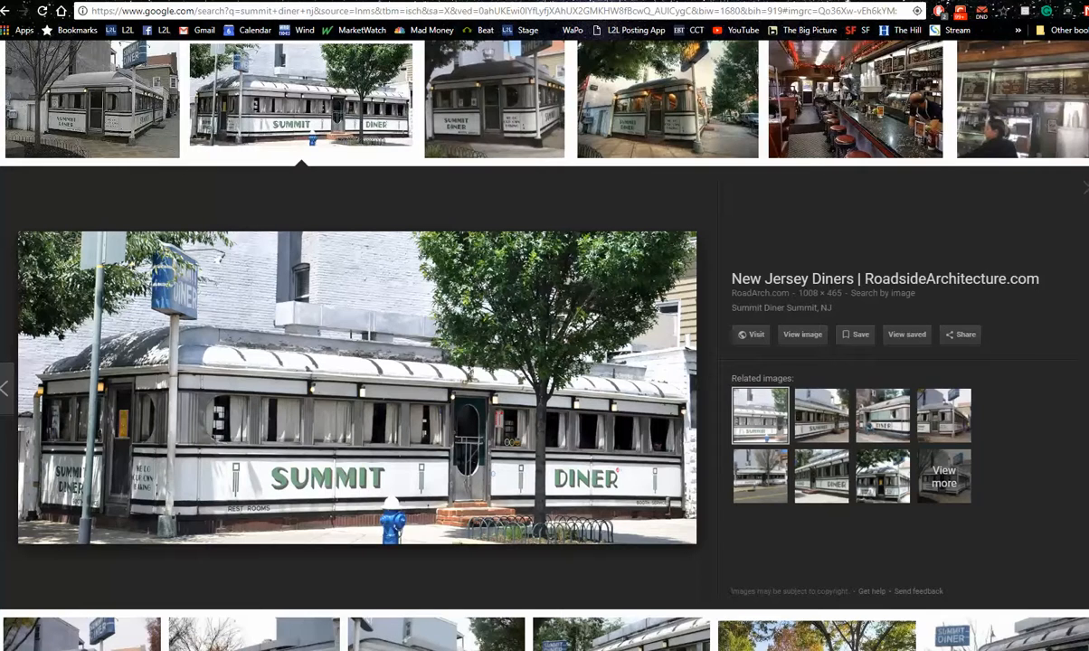
Return to the Lafayette landing page, check the Dallas page editor's background image for comparison, and go back to the Lafayette page
click(588, 1)
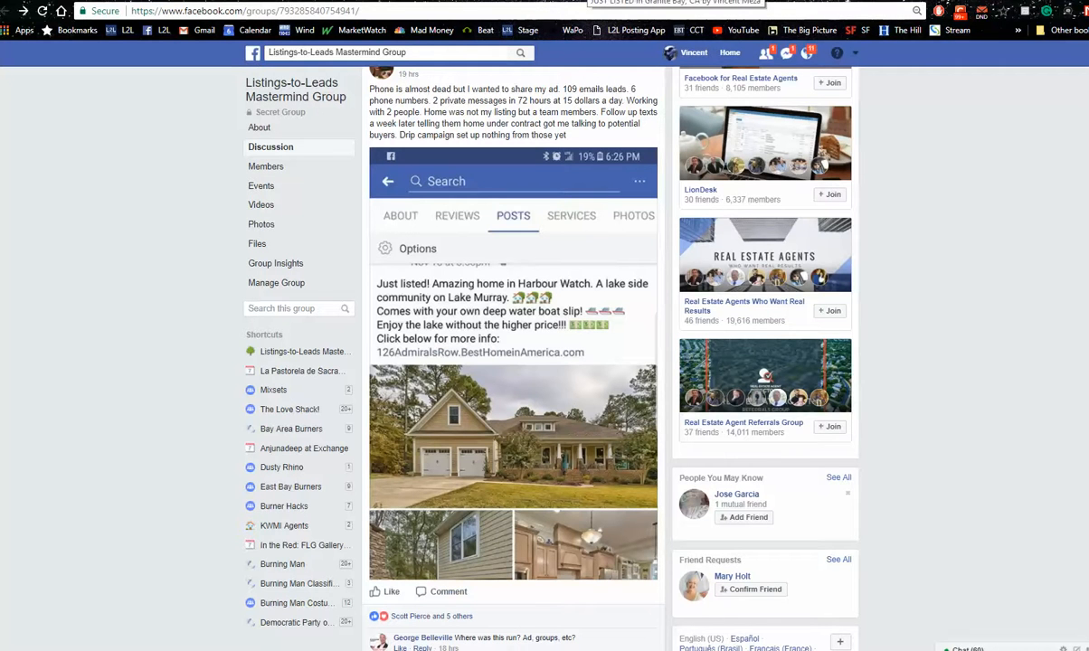
click(136, 1)
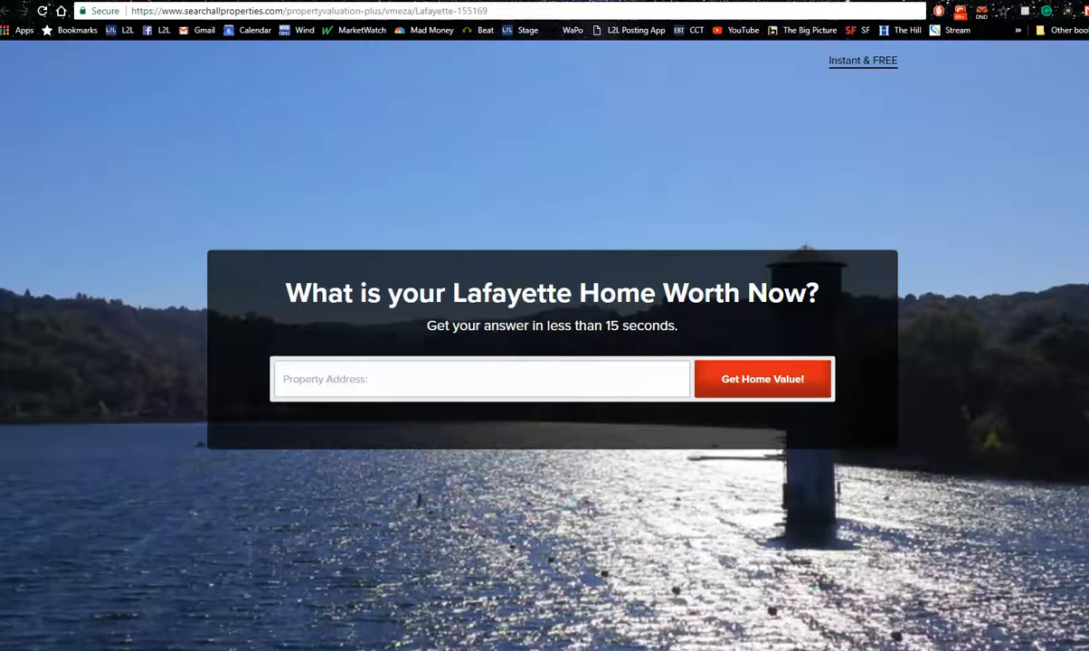
click(270, 1)
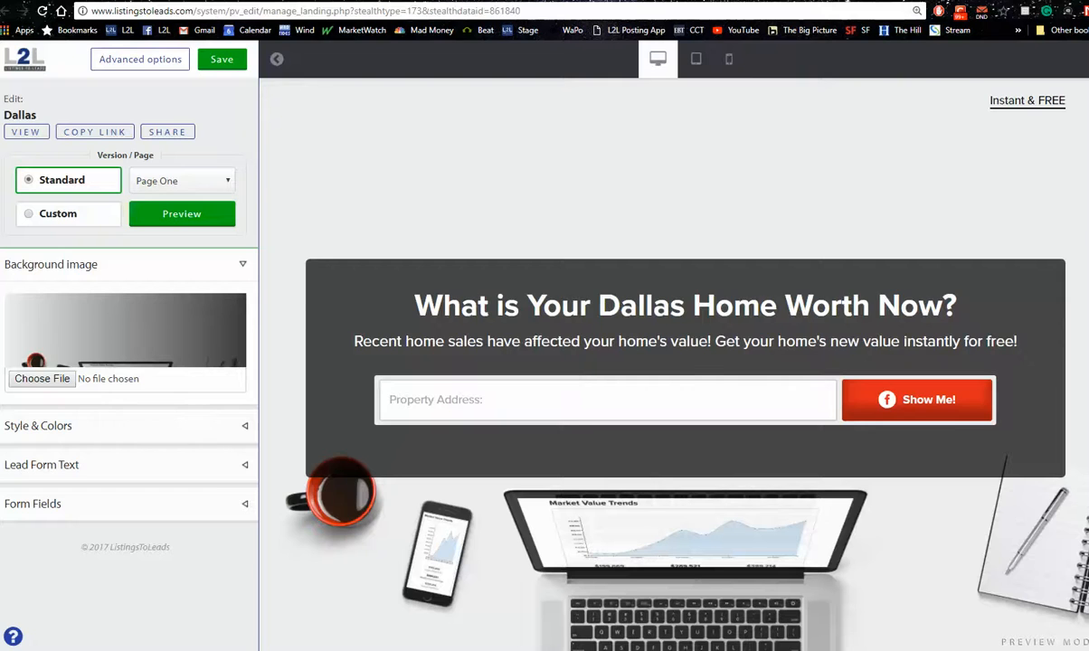
click(136, 1)
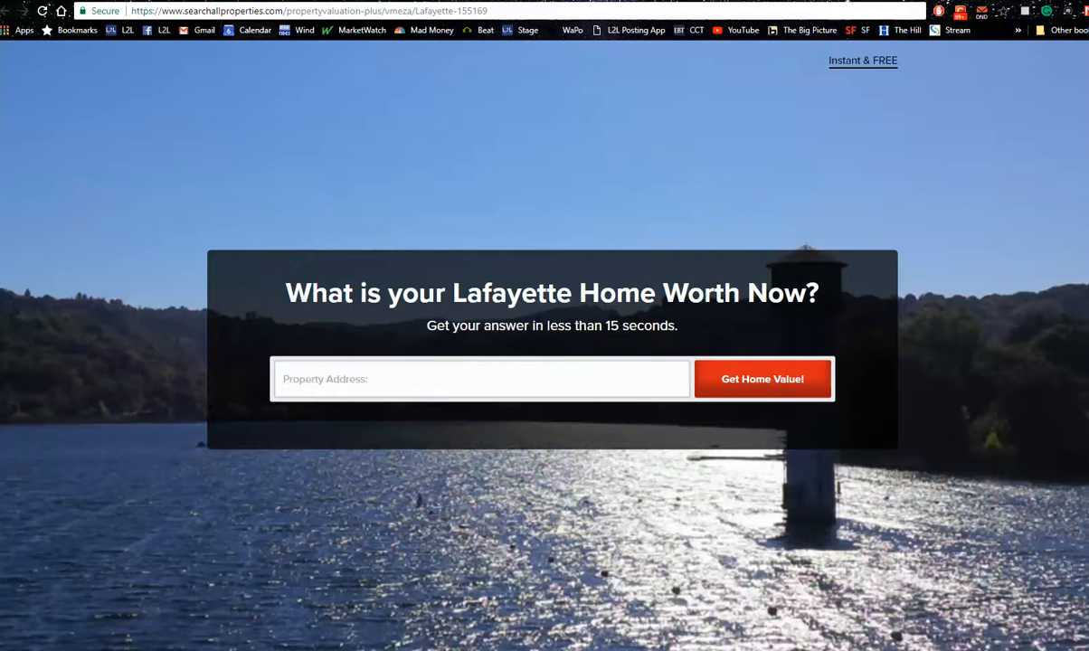
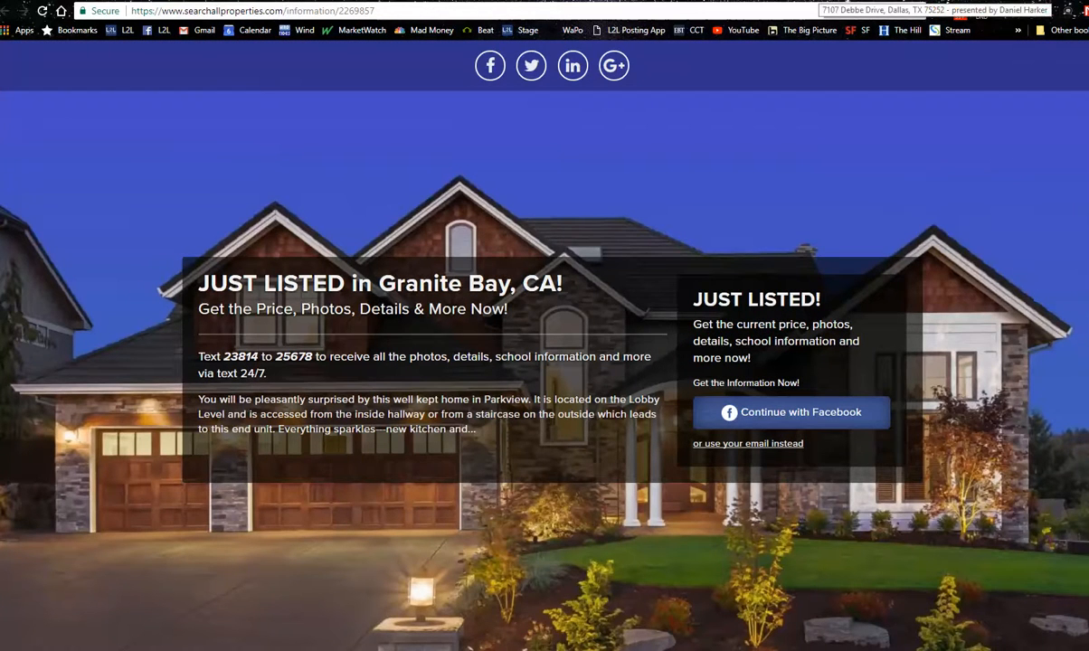
View the Dallas listing website, return to the Listings-to-Leads listing manager, and open the single property website of the 698,000 Granite Bay listing
click(813, 1)
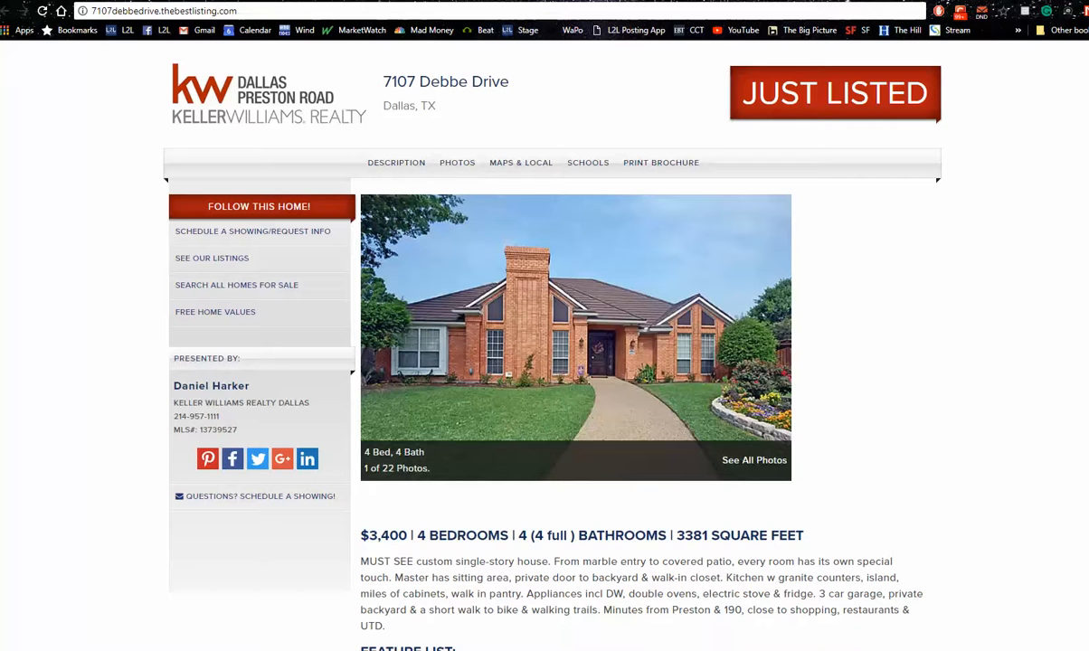
click(192, 1)
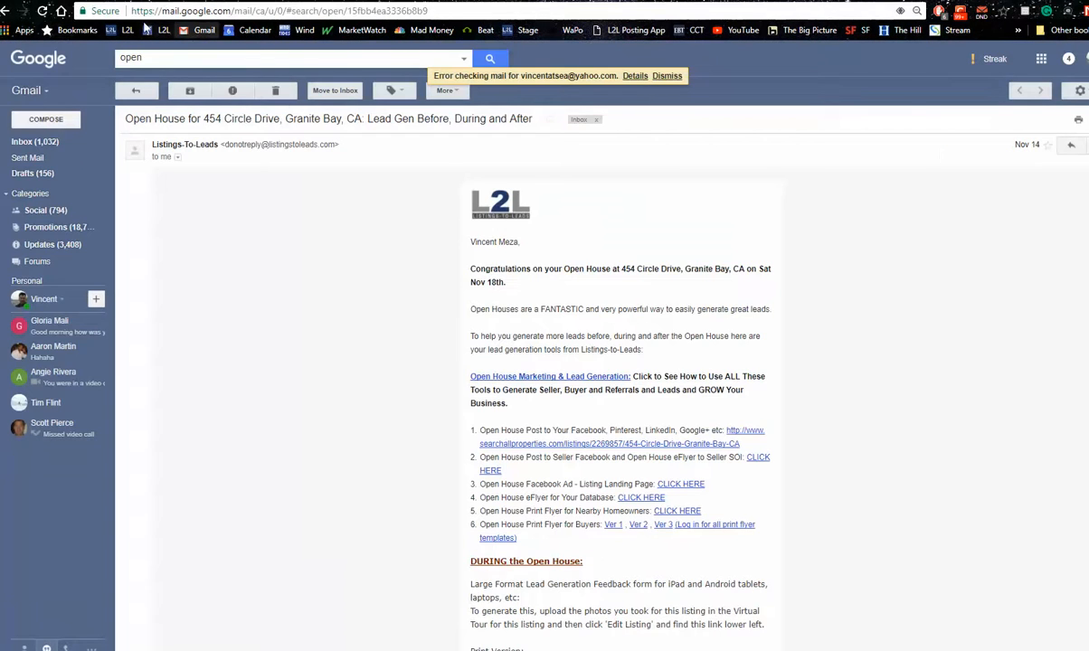
click(126, 1)
click(80, 126)
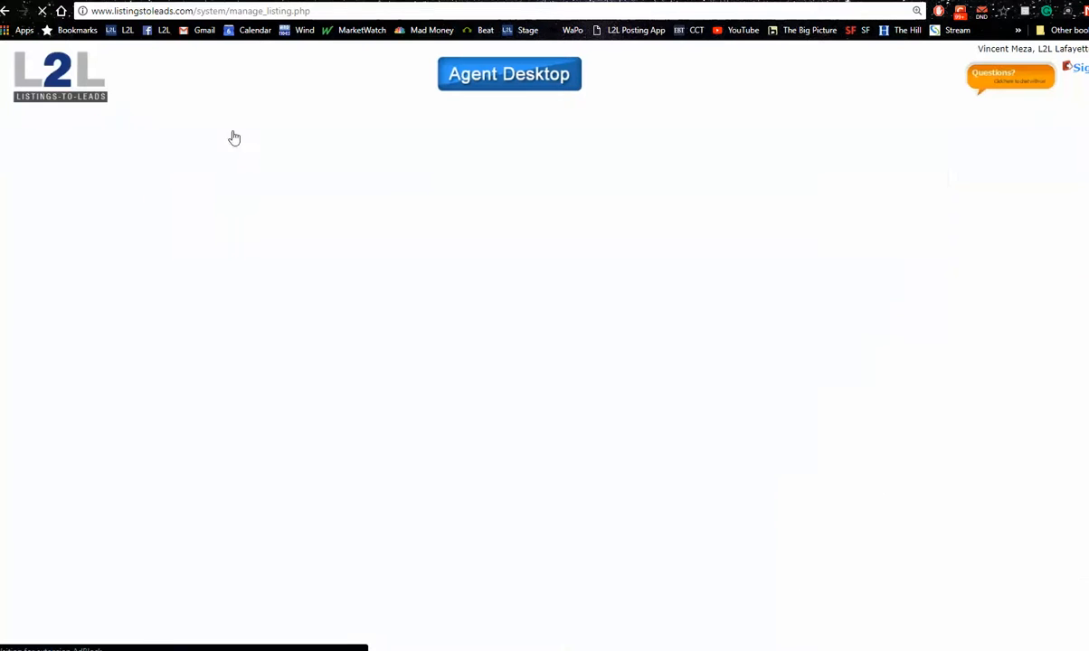
scroll(760, 541, down, 5)
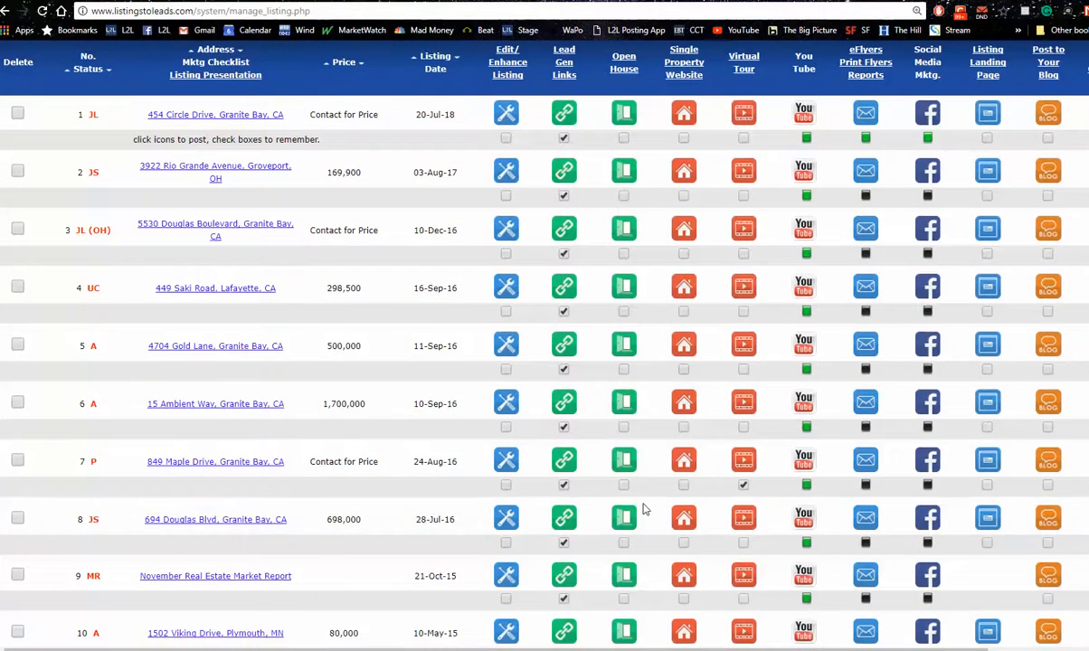
click(685, 525)
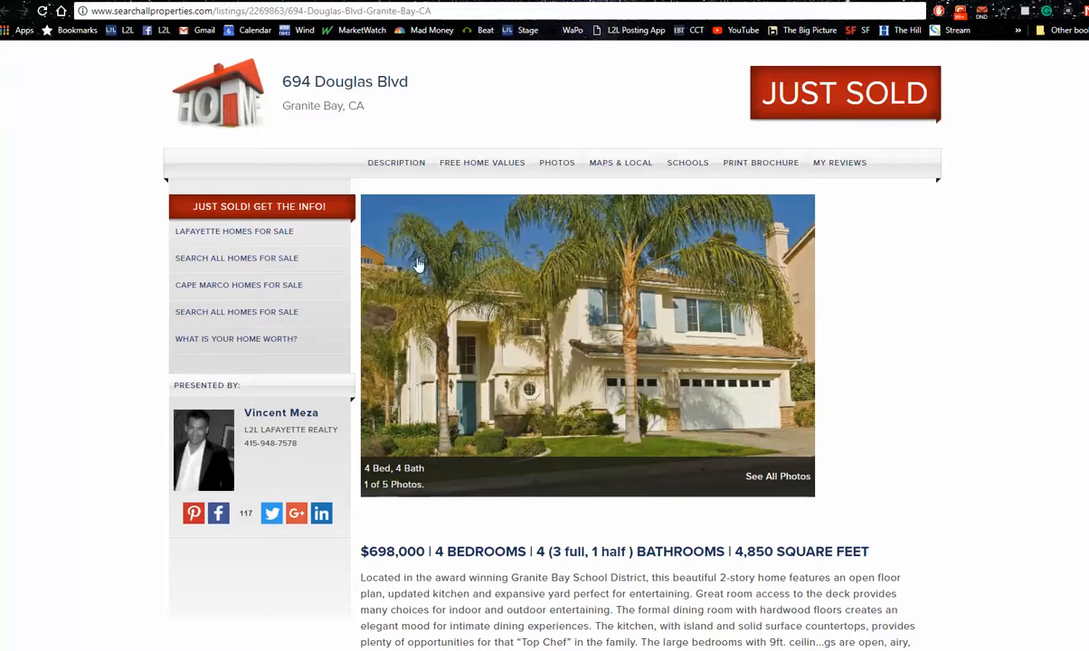
View the Granite Bay open house landing page, and copy the URL of the Lafayette home valuation page
click(320, 0)
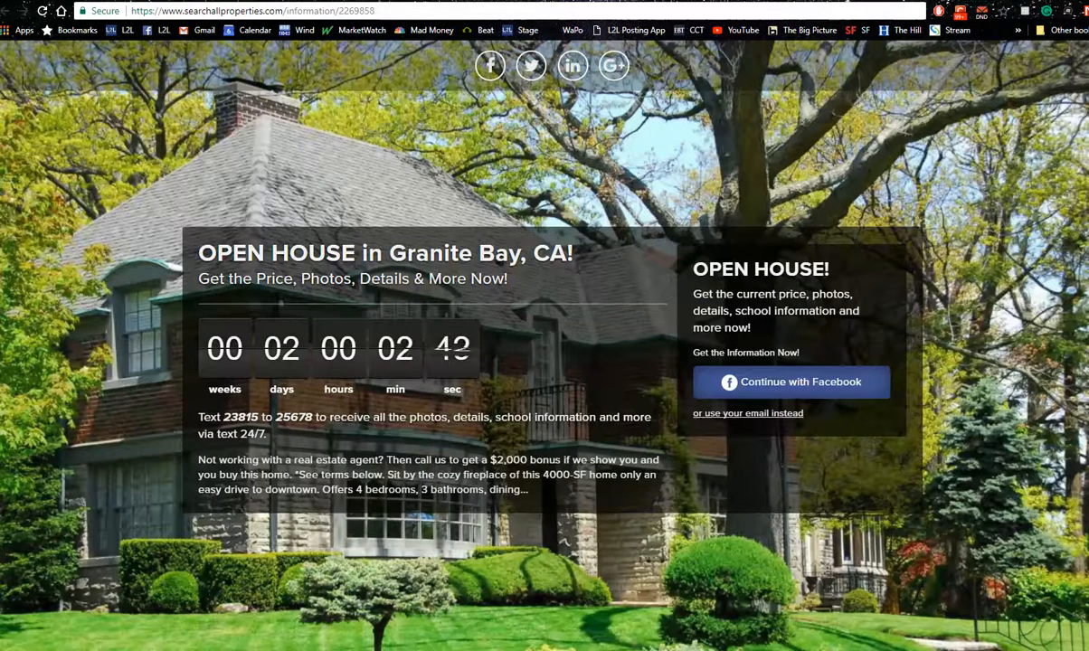
click(227, 1)
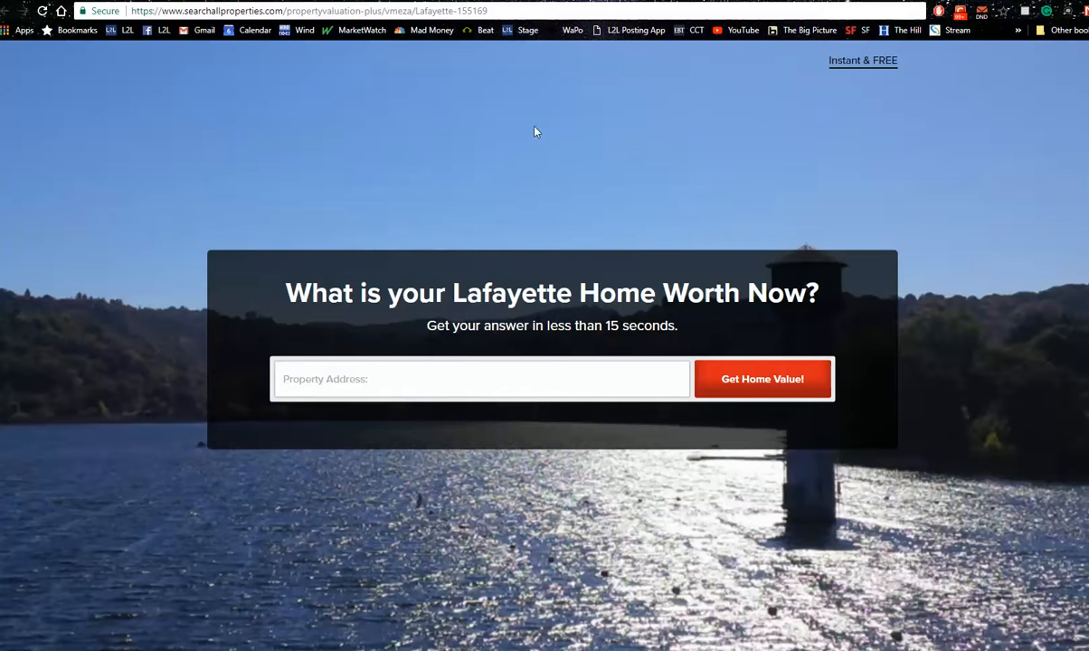
click(499, 12)
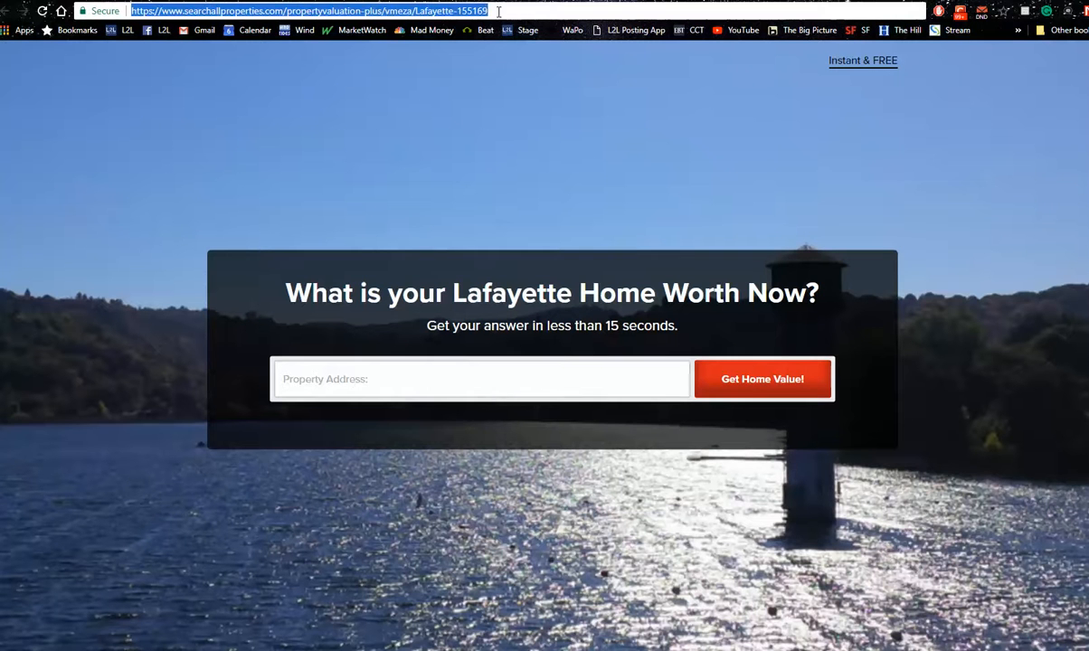
right_click(441, 11)
click(477, 58)
Switch to Facebook, start creating an ad in Ads Manager, and dismiss the ad blocker warning
click(699, 1)
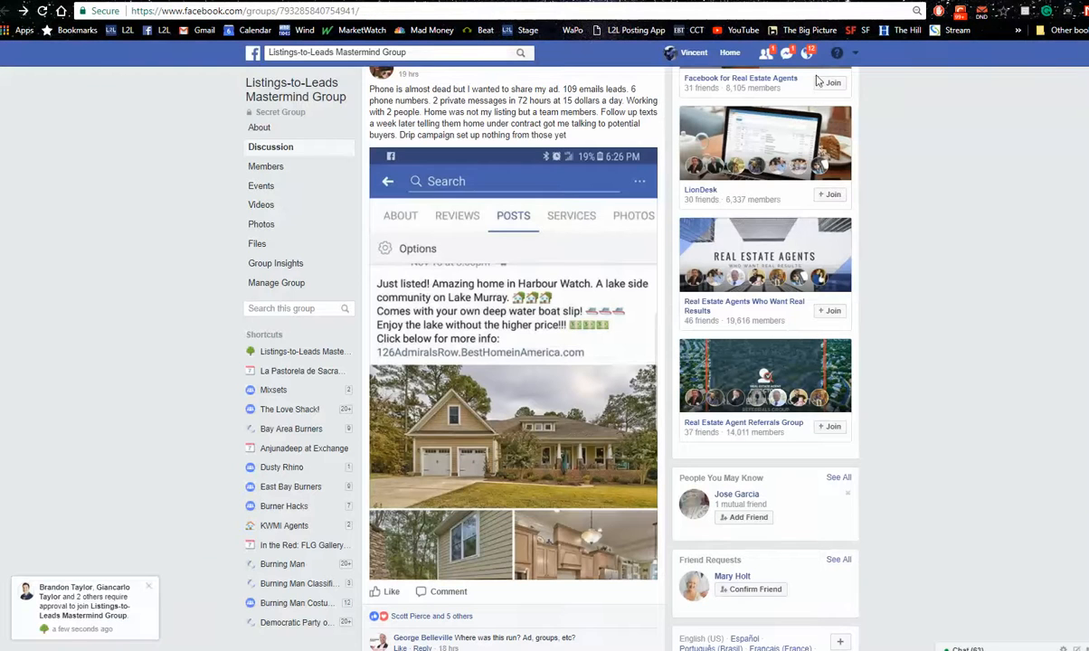
click(857, 54)
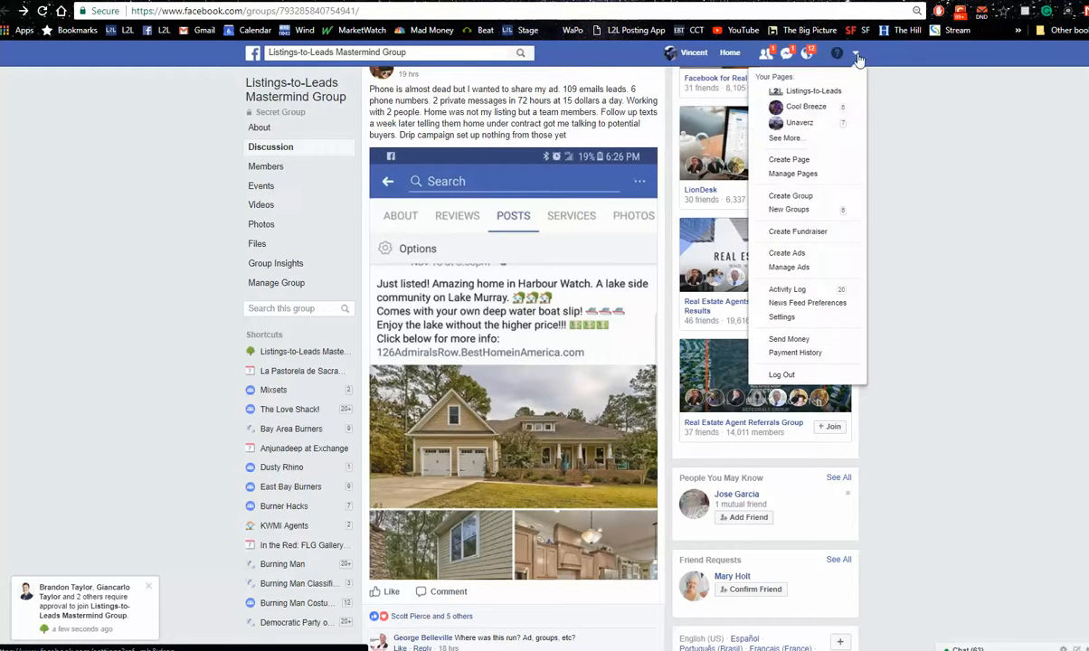
click(787, 253)
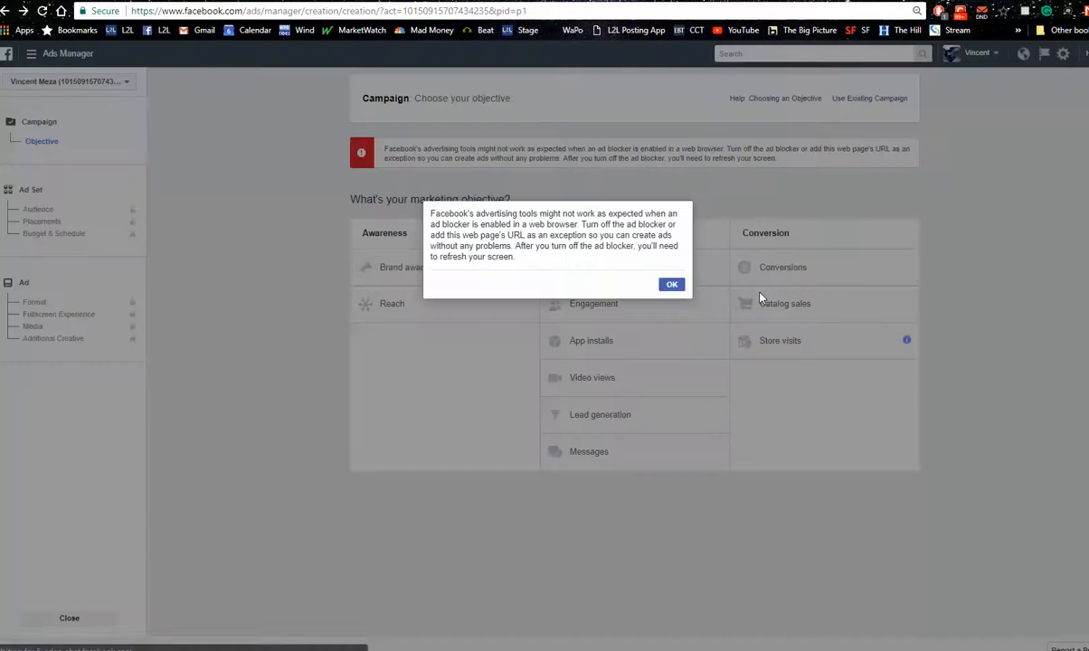
click(672, 284)
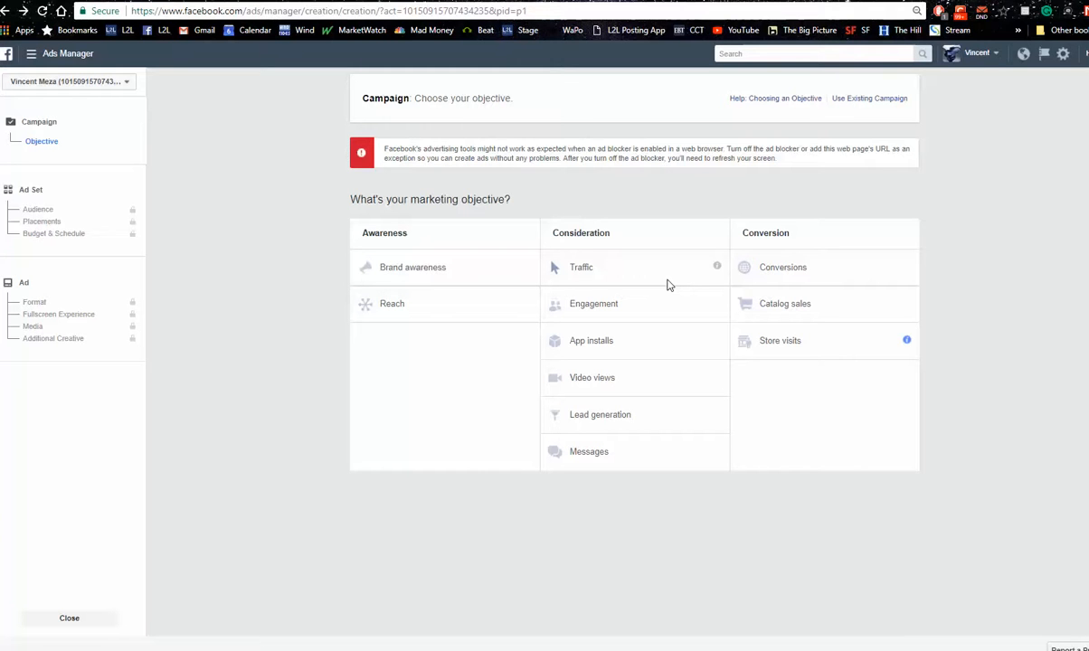
Set the campaign objective to Traffic, enter a campaign name starting with "Dallas" and ending with "Dec", and continue to the ad set
click(586, 273)
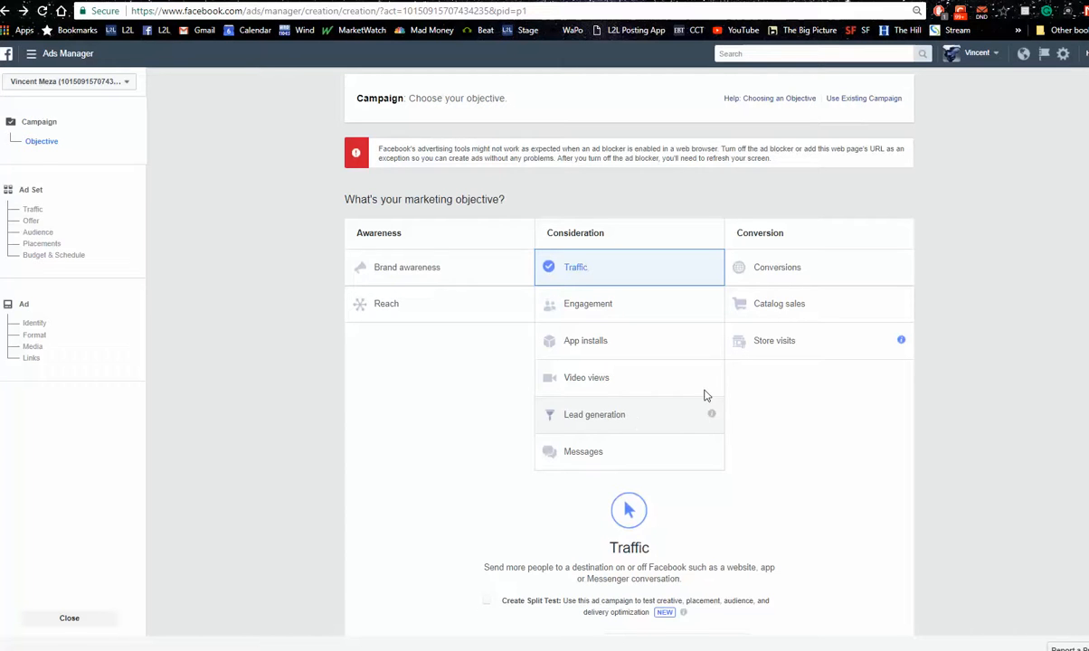
scroll(629, 362, down, 2)
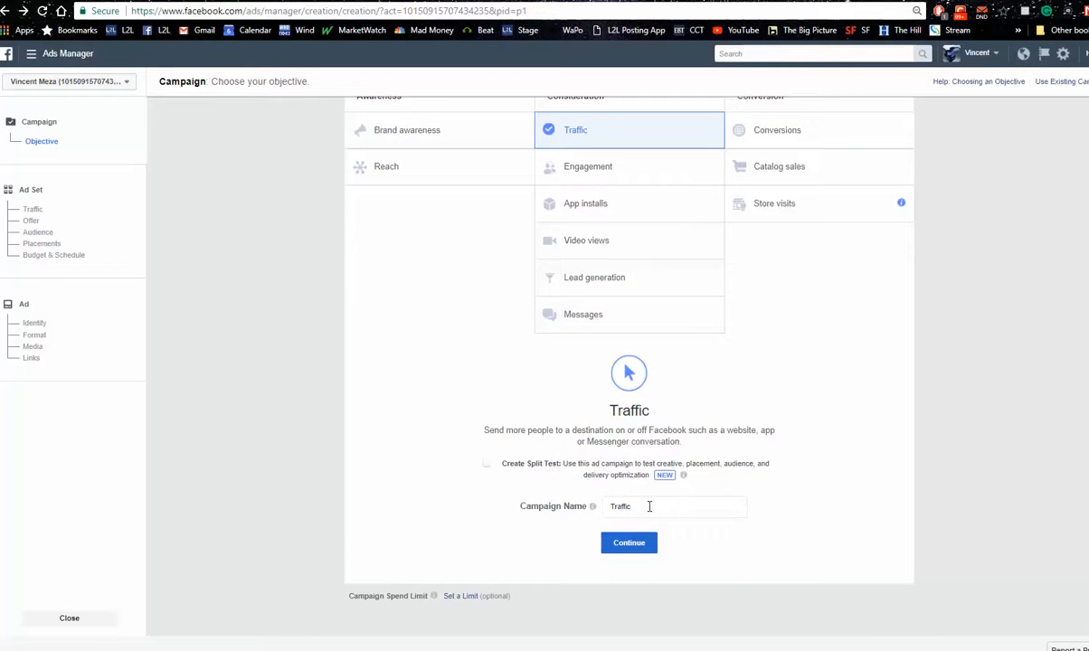
drag(648, 507, 591, 511)
text(Dallas A)
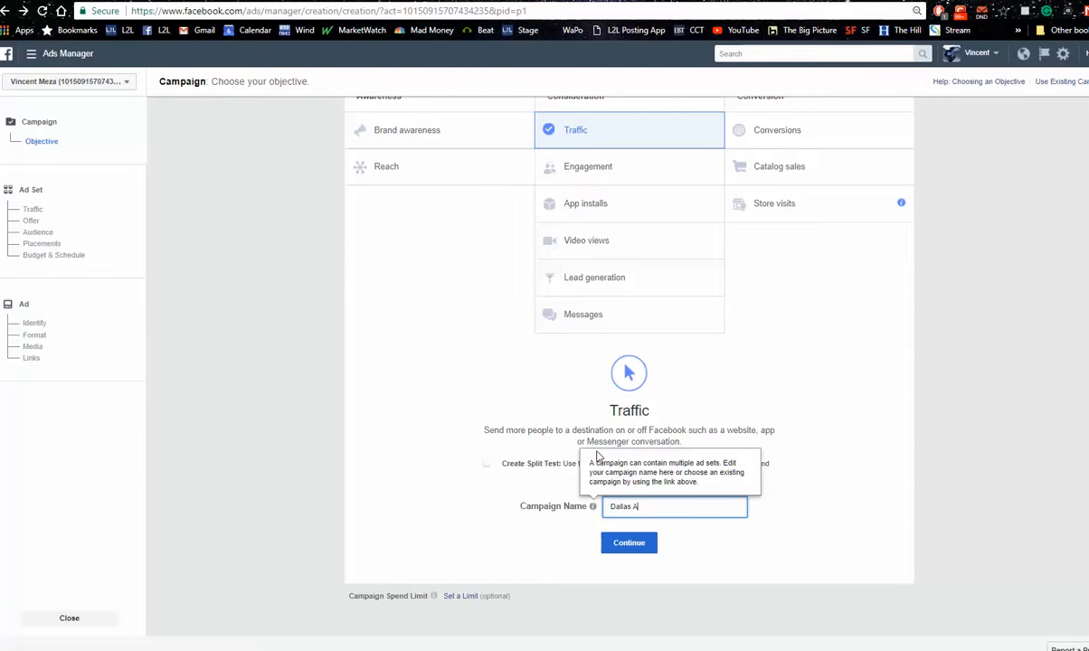
text(alue Dec)
click(625, 545)
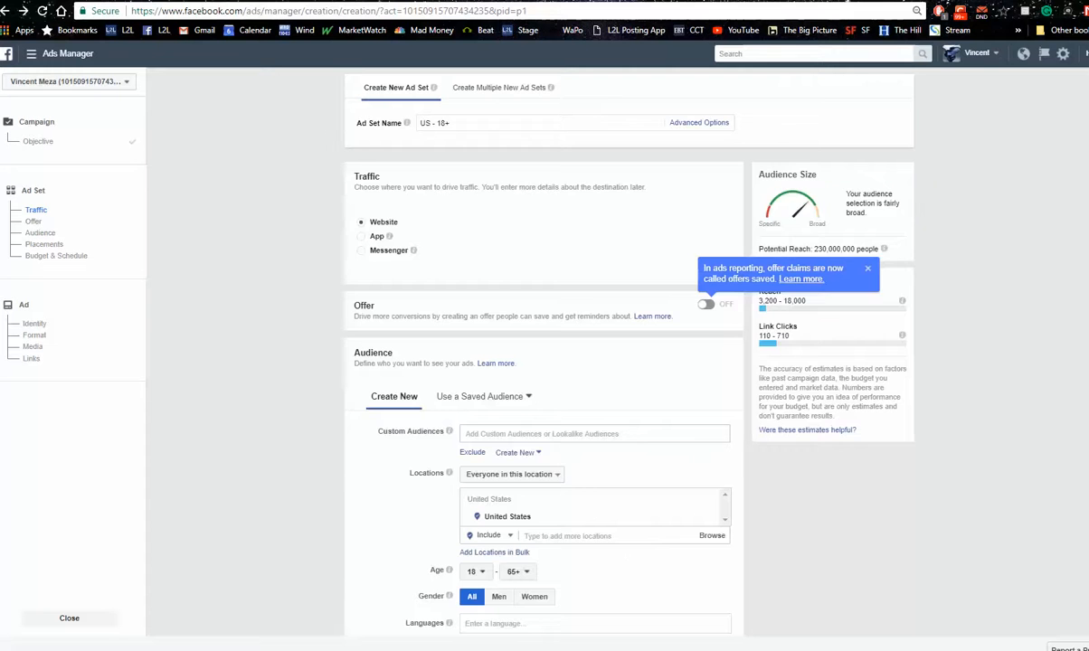
Target the audience to Dallas, Texas, limited to the current city only, with a minimum age of 23
scroll(543, 362, down, 2)
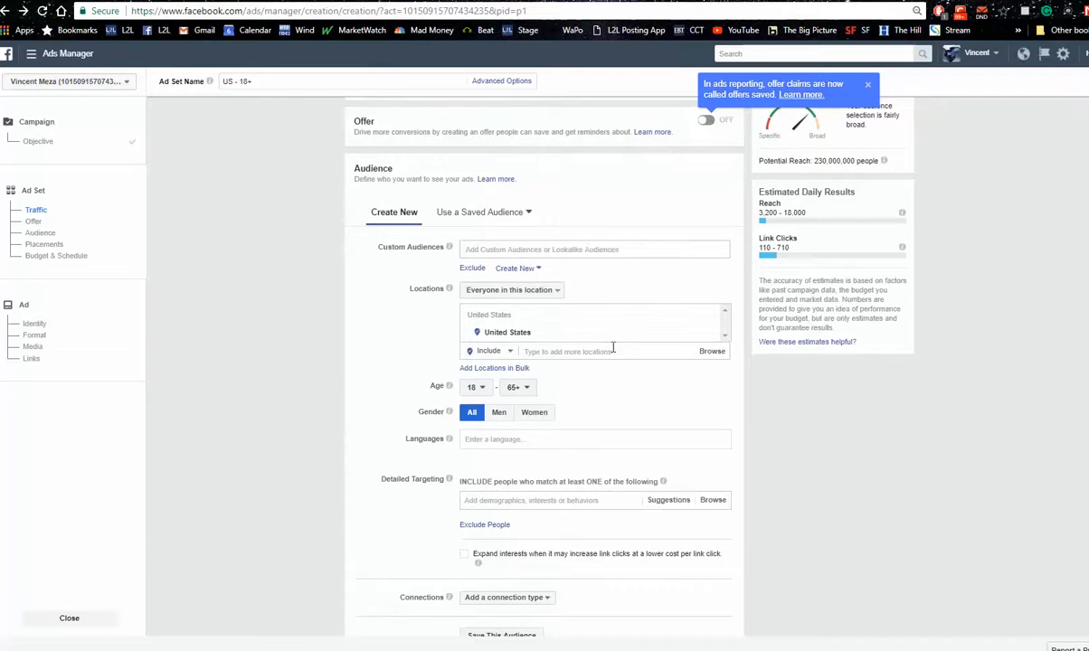
click(609, 353)
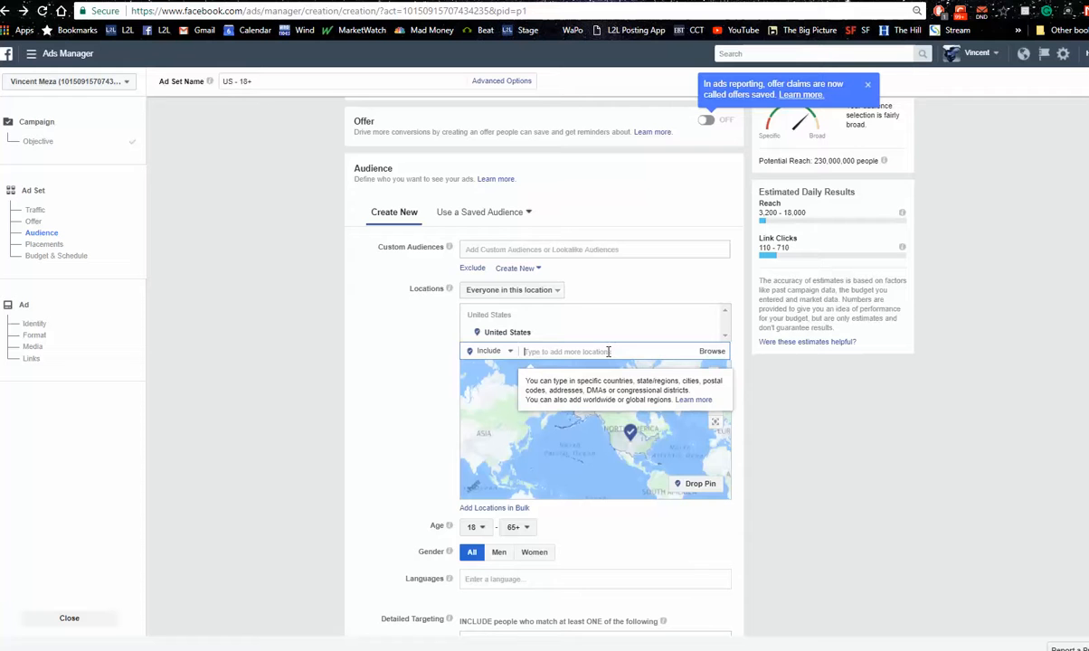
text(dalla)
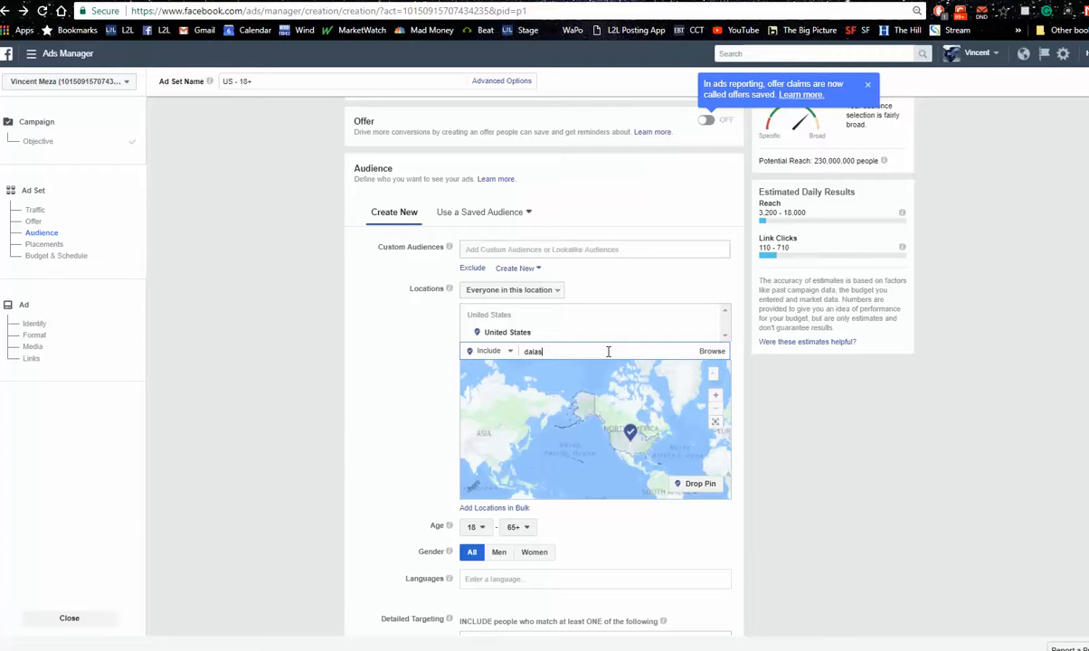
text(s)
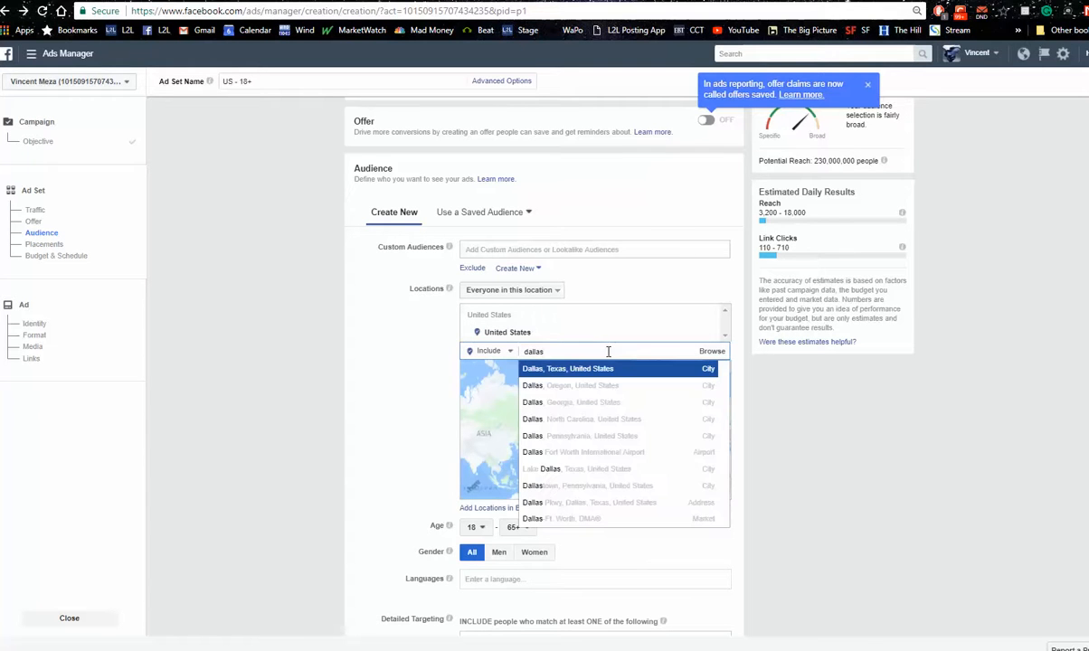
key(Return)
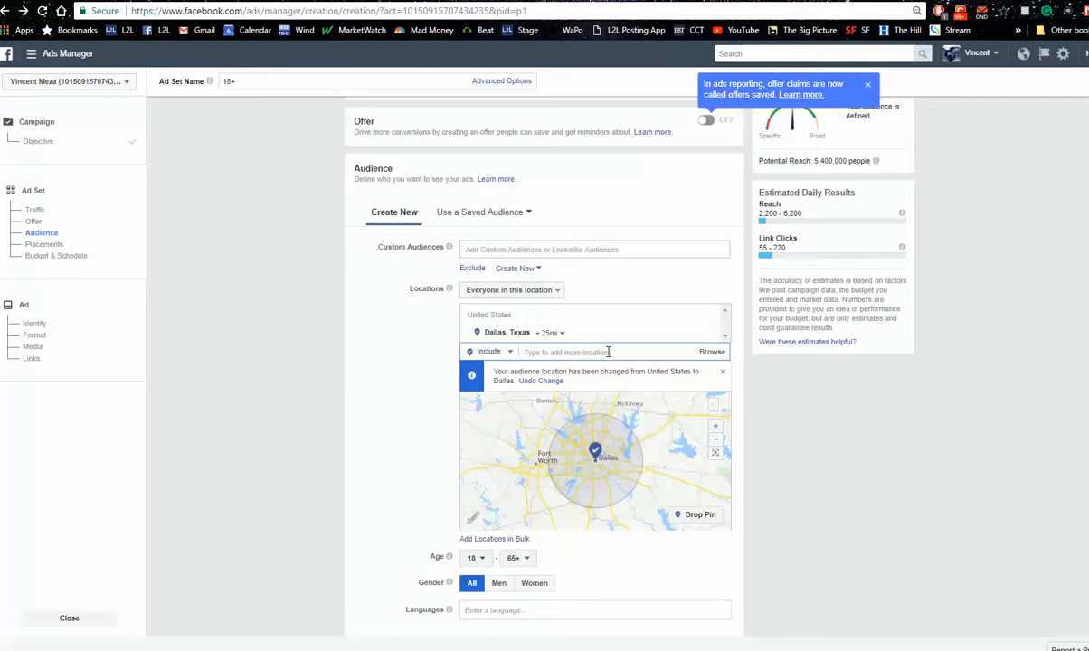
click(561, 336)
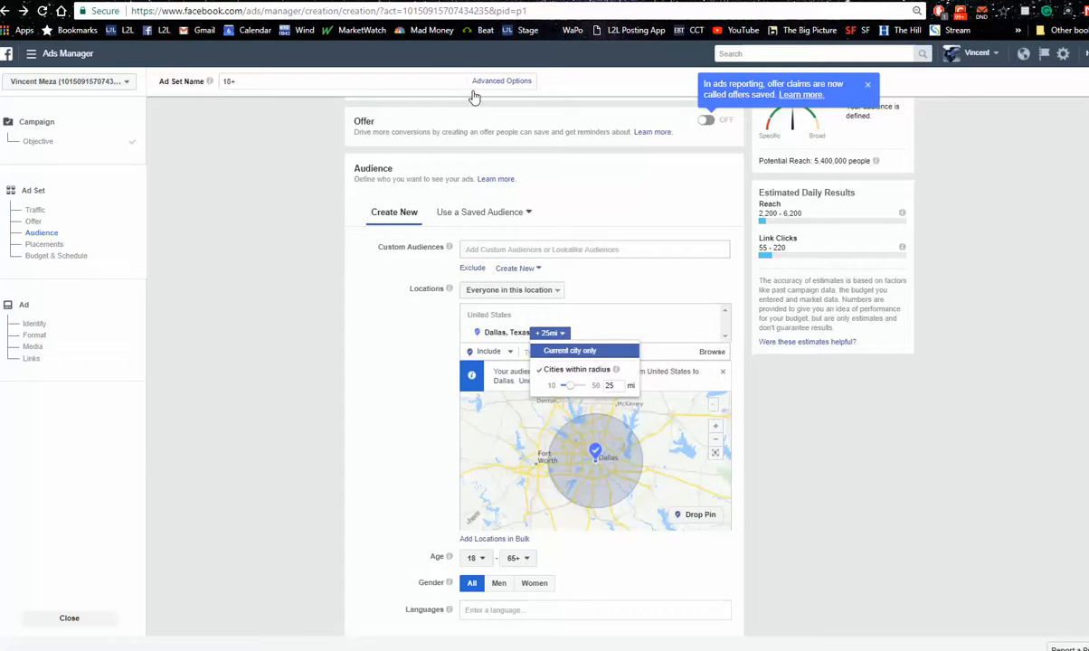
click(561, 351)
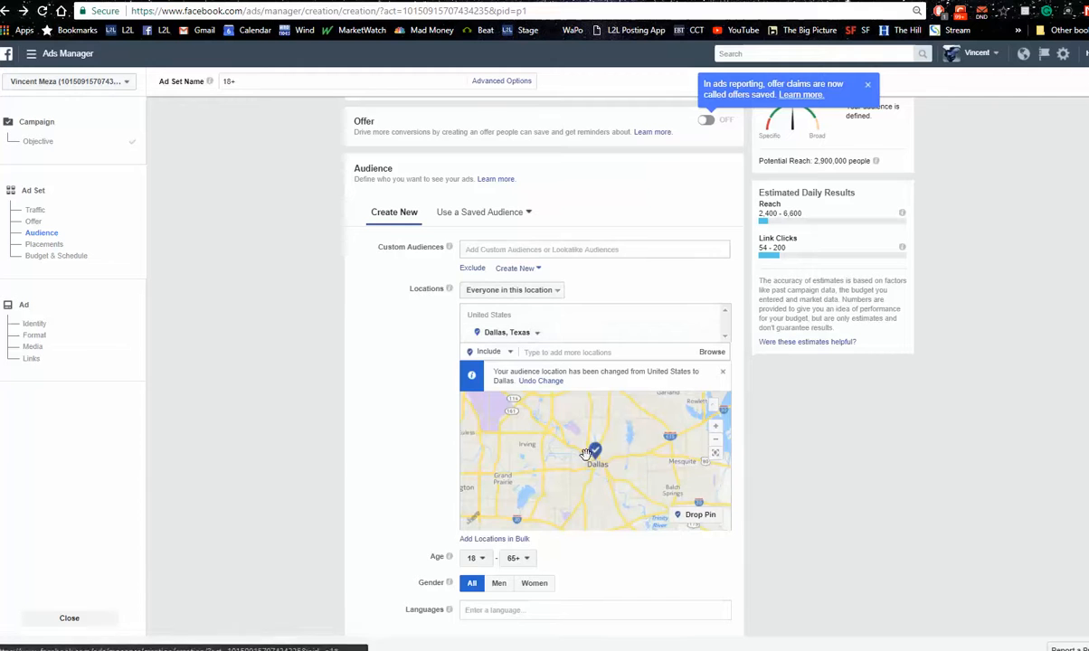
click(485, 561)
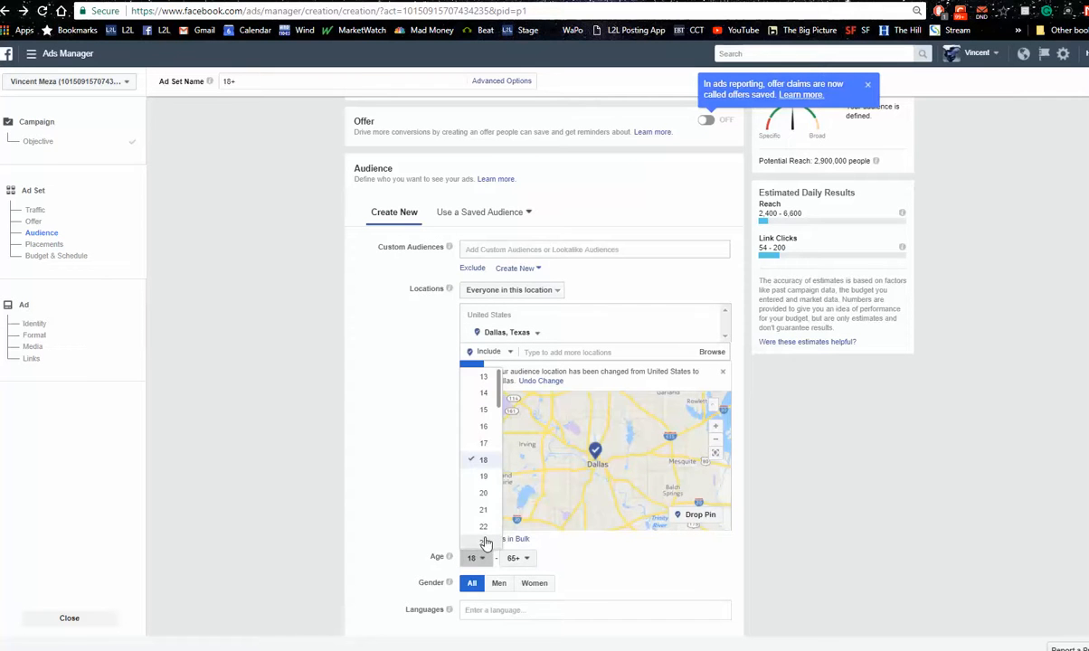
click(485, 543)
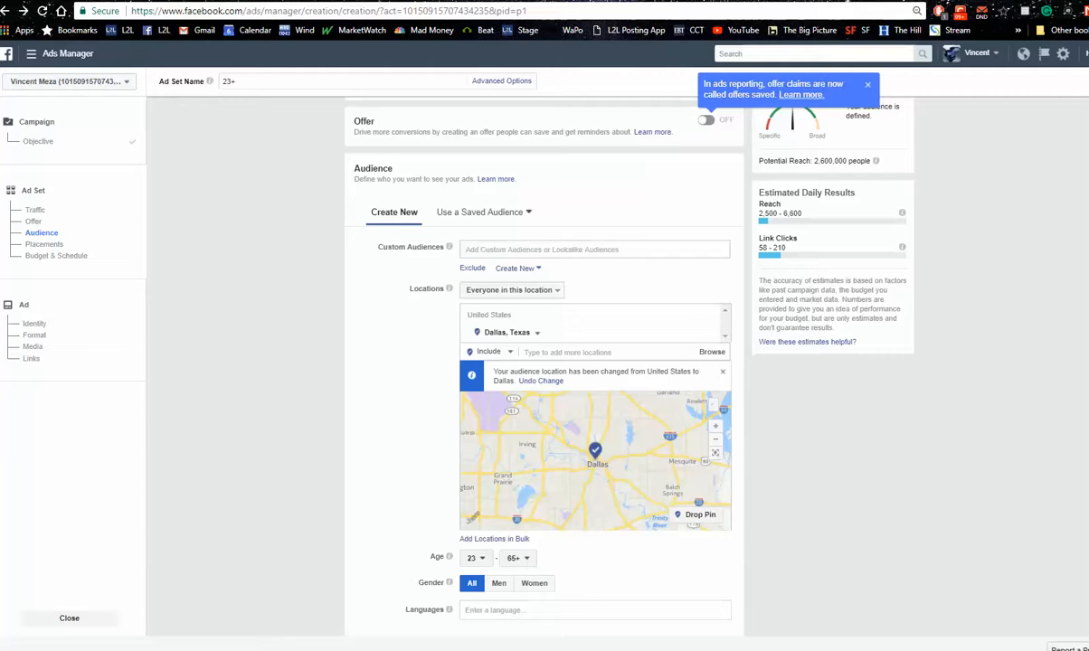
Choose to edit the ad placements manually and limit the device types to Desktop Only
scroll(543, 362, down, 3)
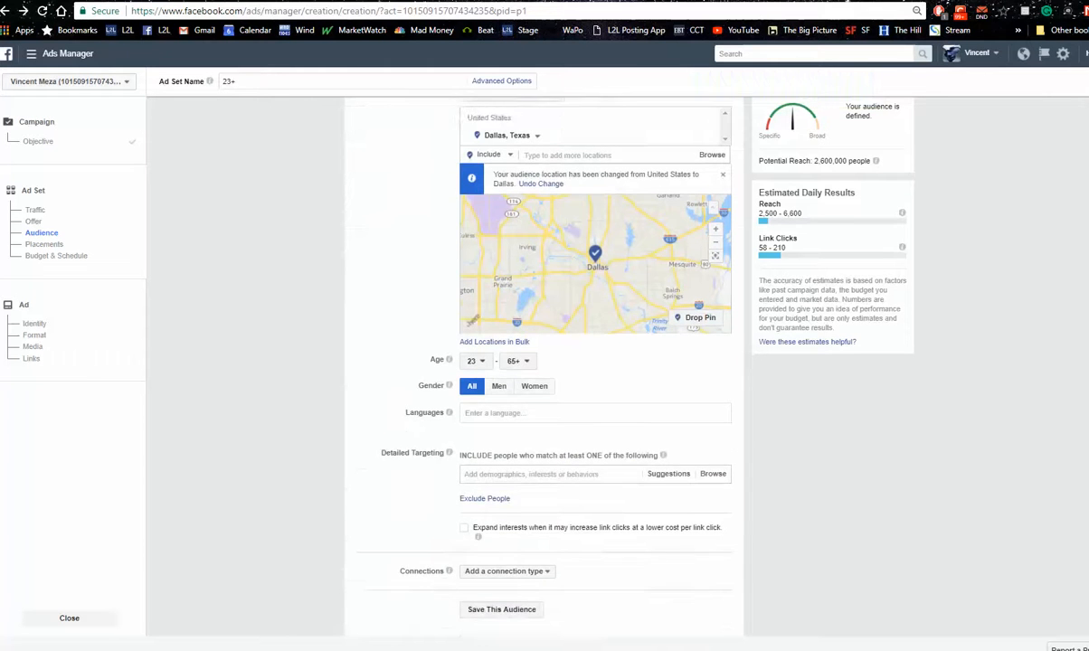
scroll(543, 362, down, 3)
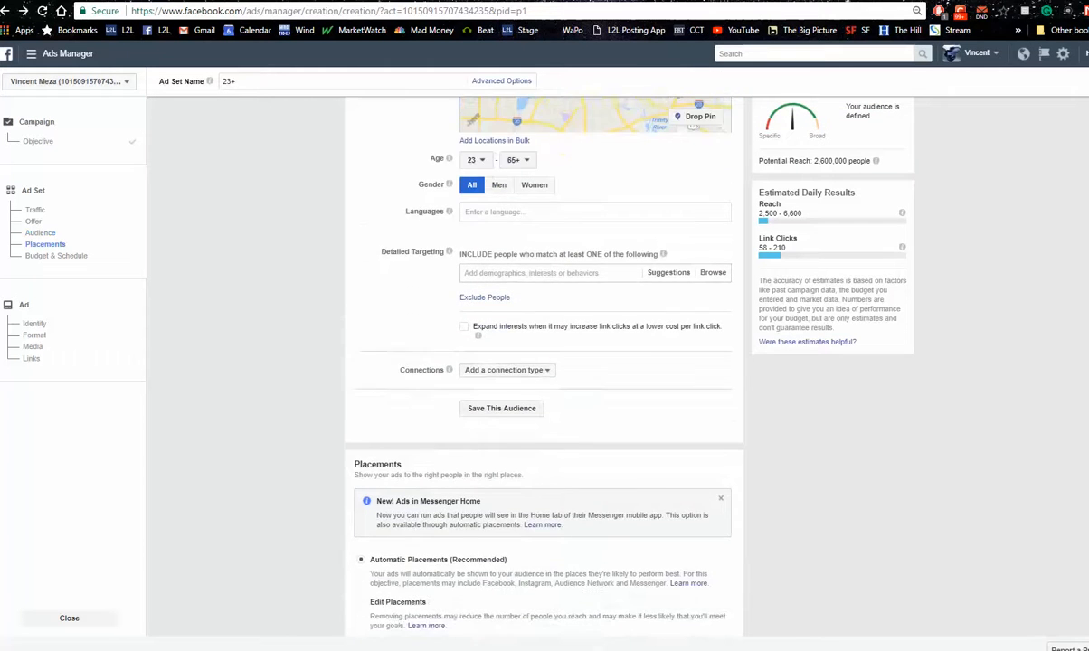
scroll(543, 362, down, 1)
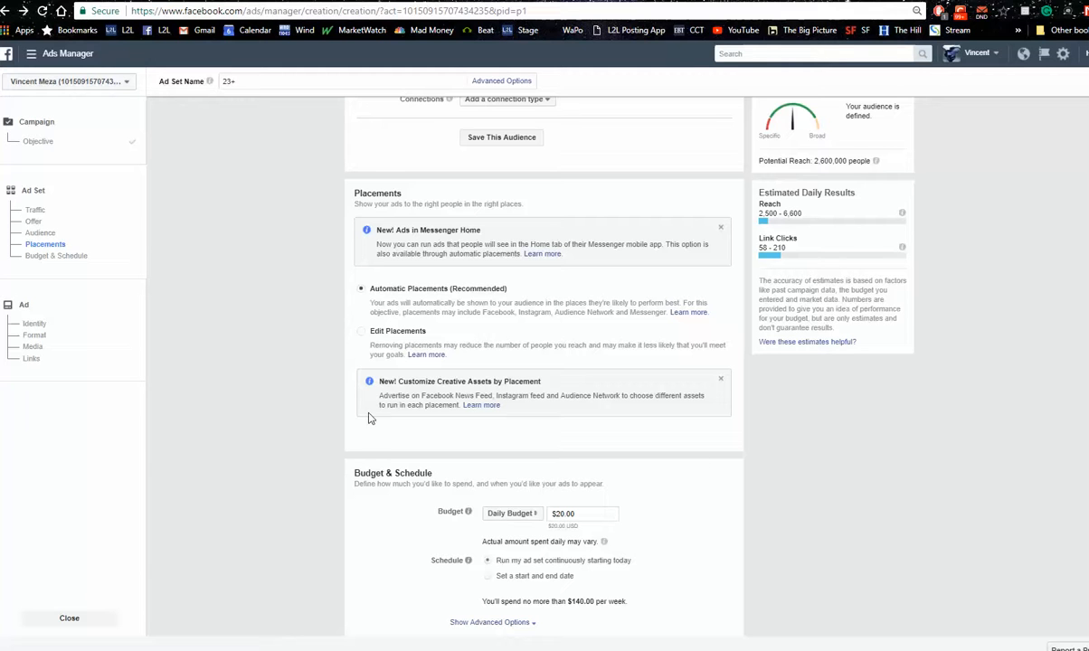
click(362, 332)
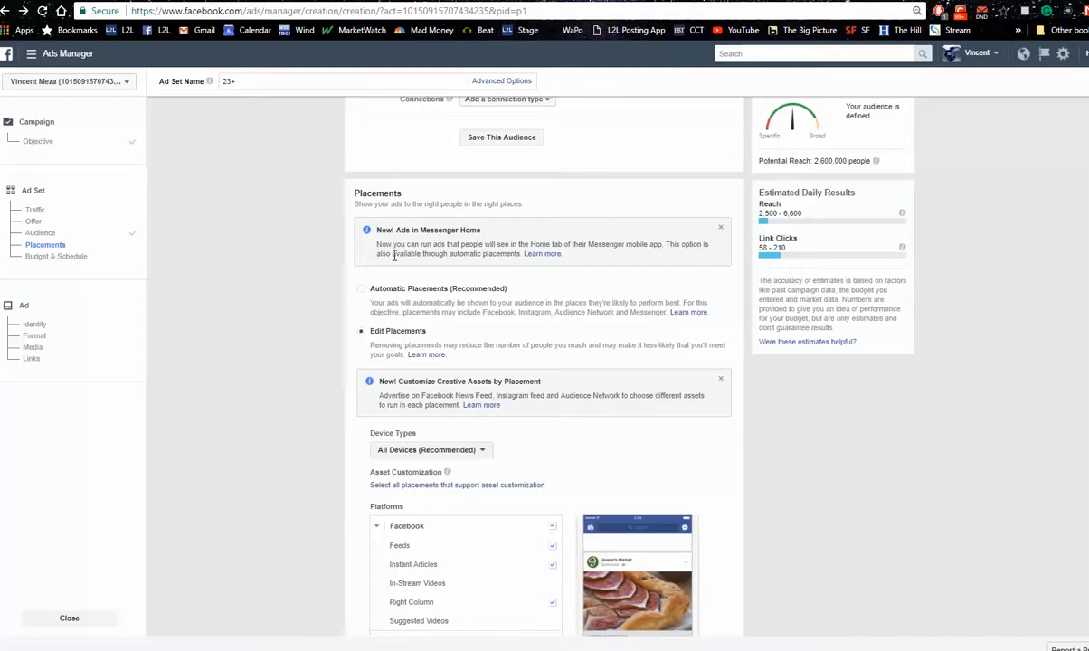
click(426, 449)
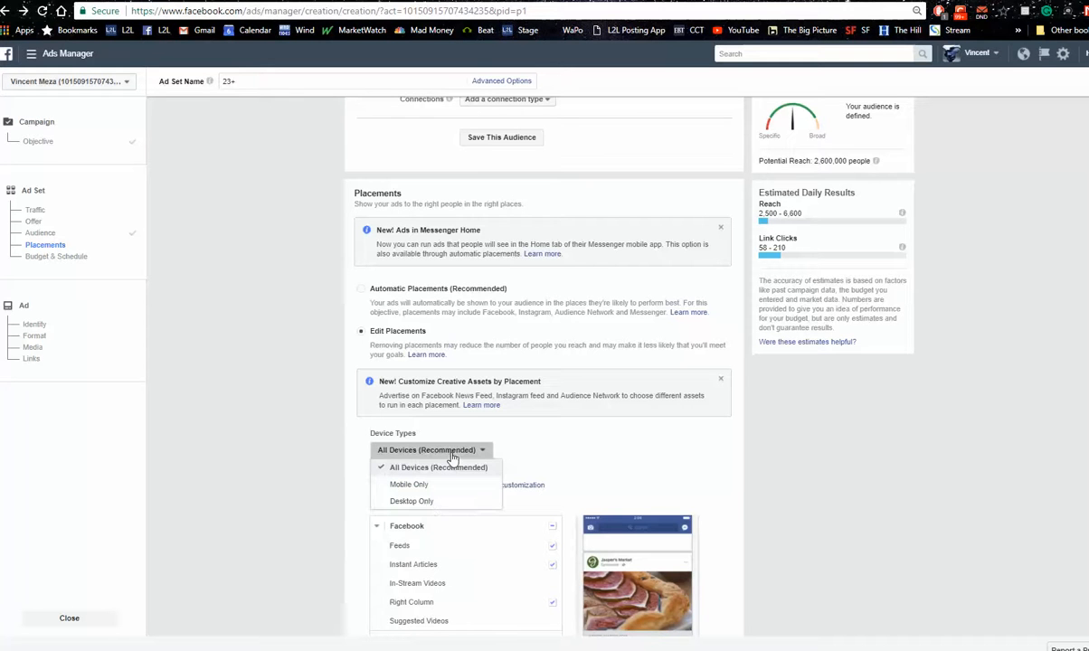
click(424, 501)
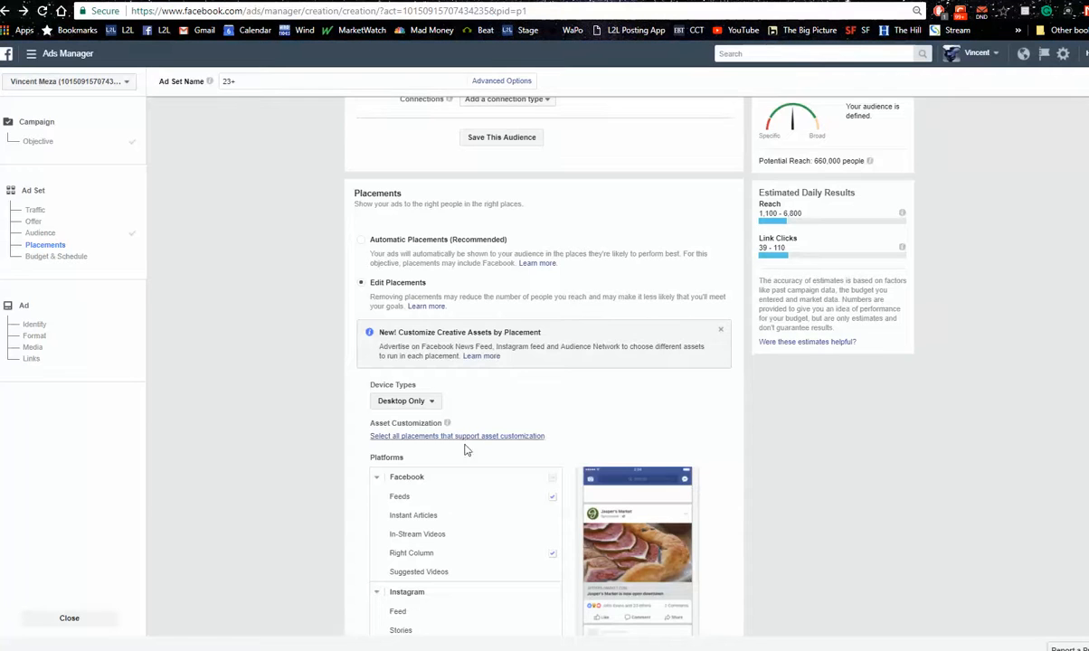
Switch the ad set's budget type to Lifetime Budget and set the amount to $30
scroll(543, 362, down, 6)
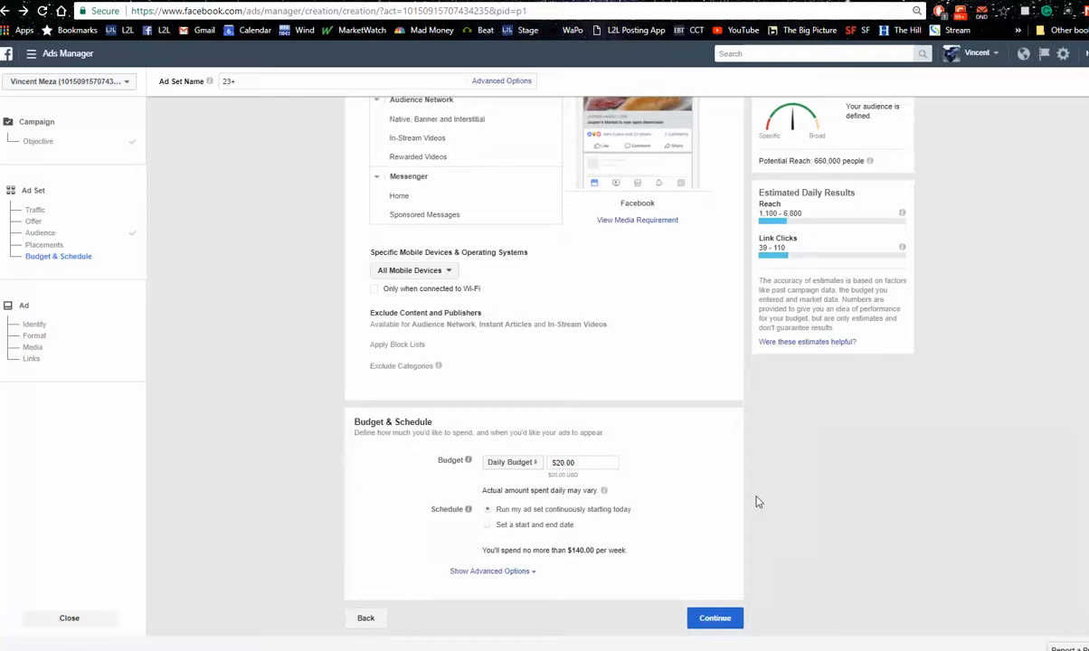
click(528, 463)
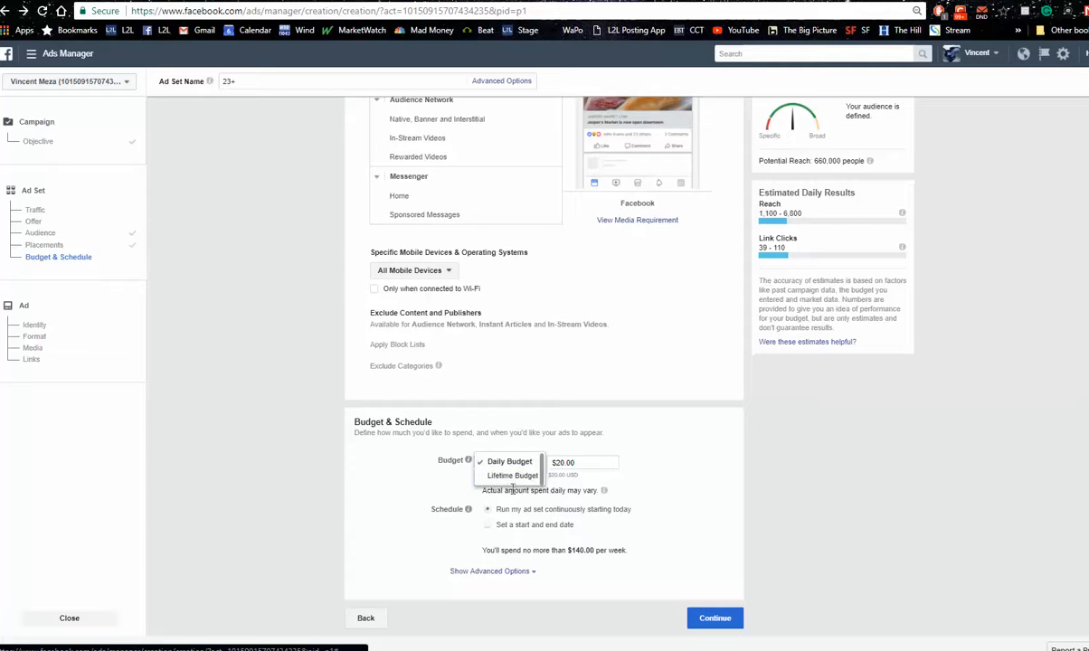
click(512, 476)
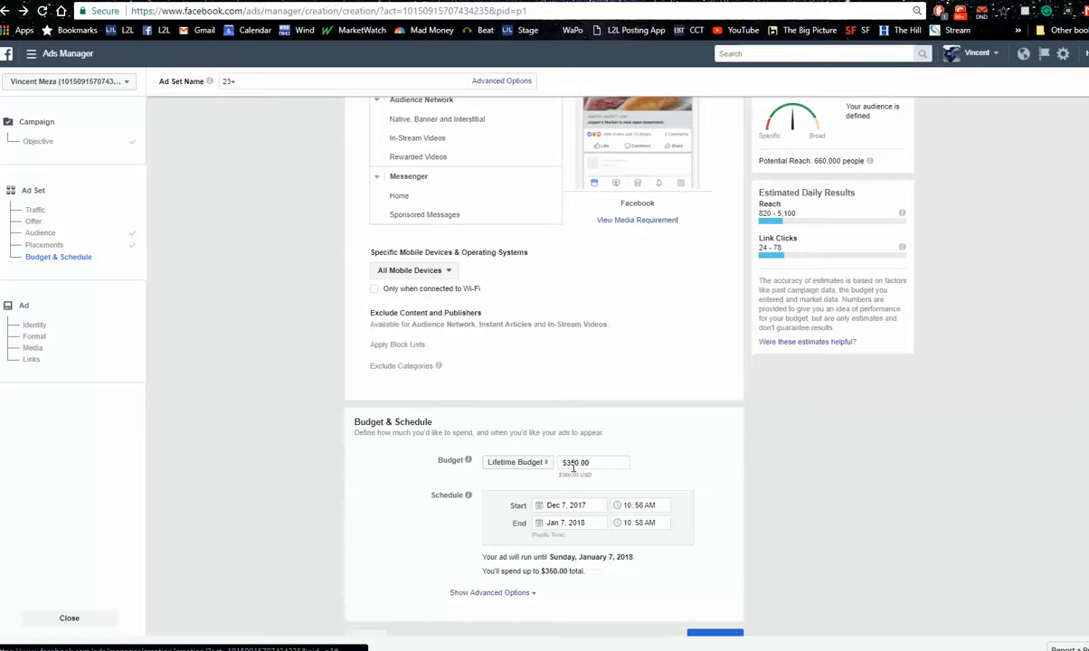
click(574, 465)
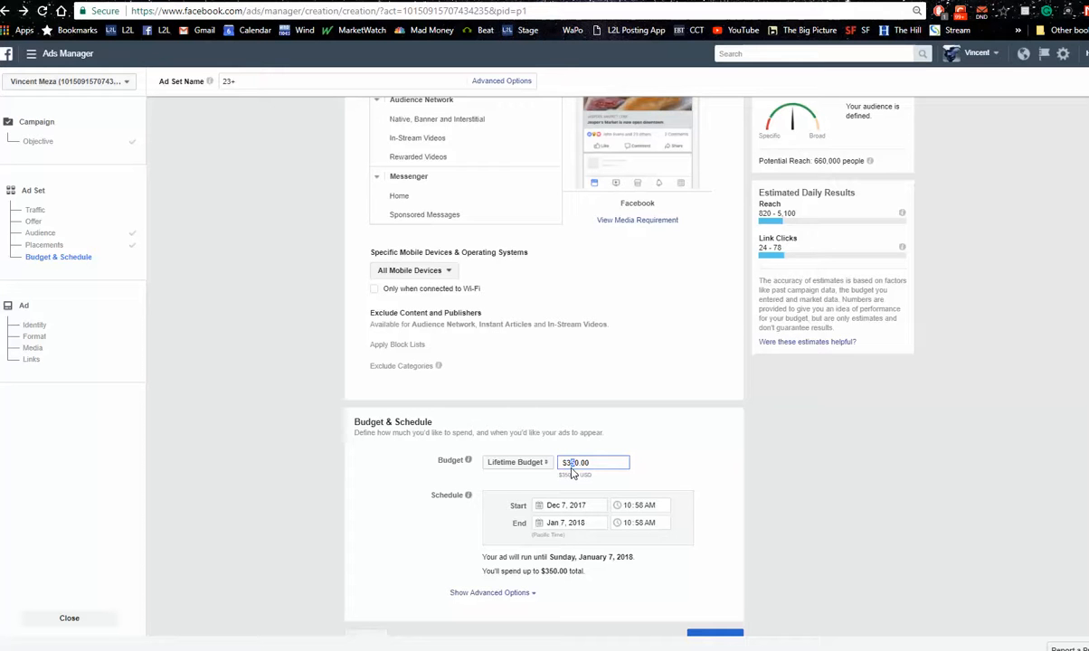
key(BackSpace)
click(771, 462)
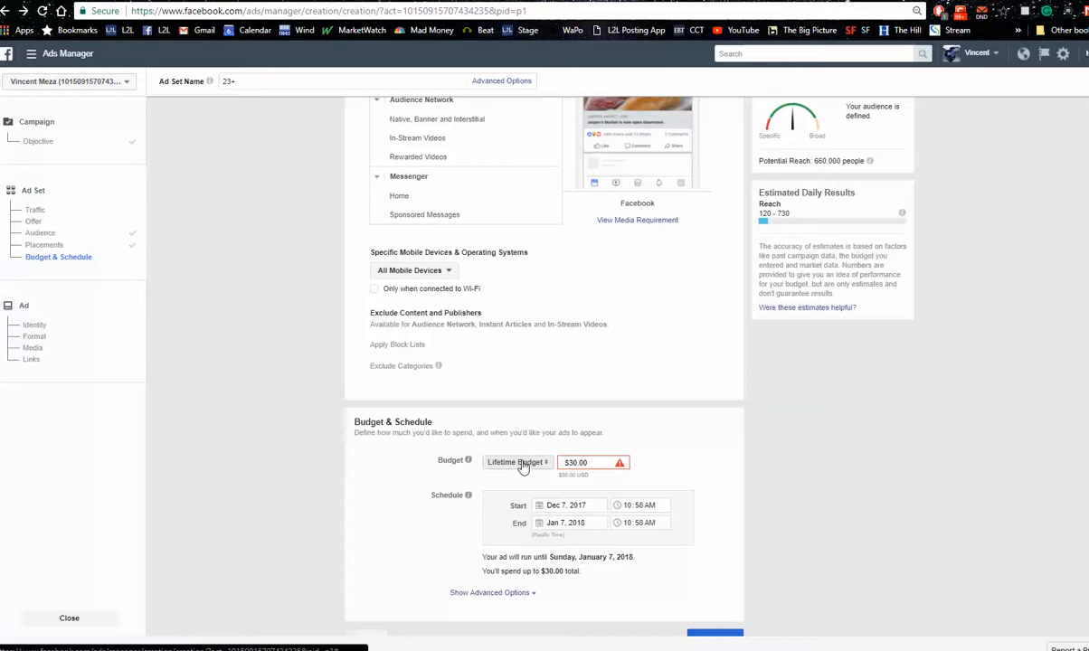
Schedule the ad set to start Dec 8, 2017 and end Dec 11, 2017, and continue to the ad setup
click(542, 512)
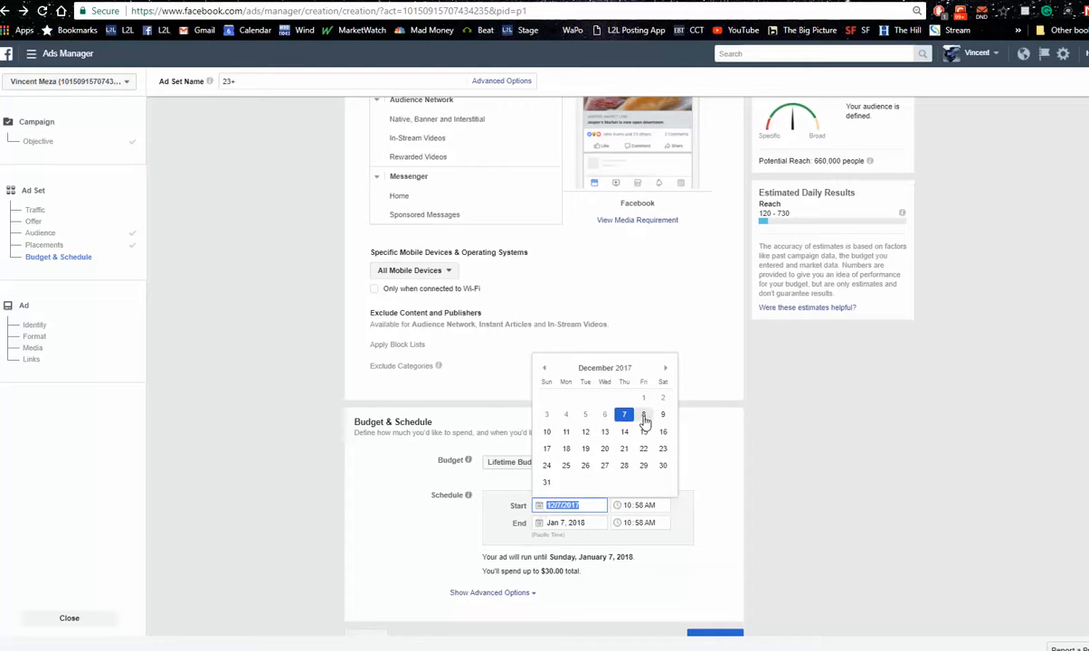
click(644, 418)
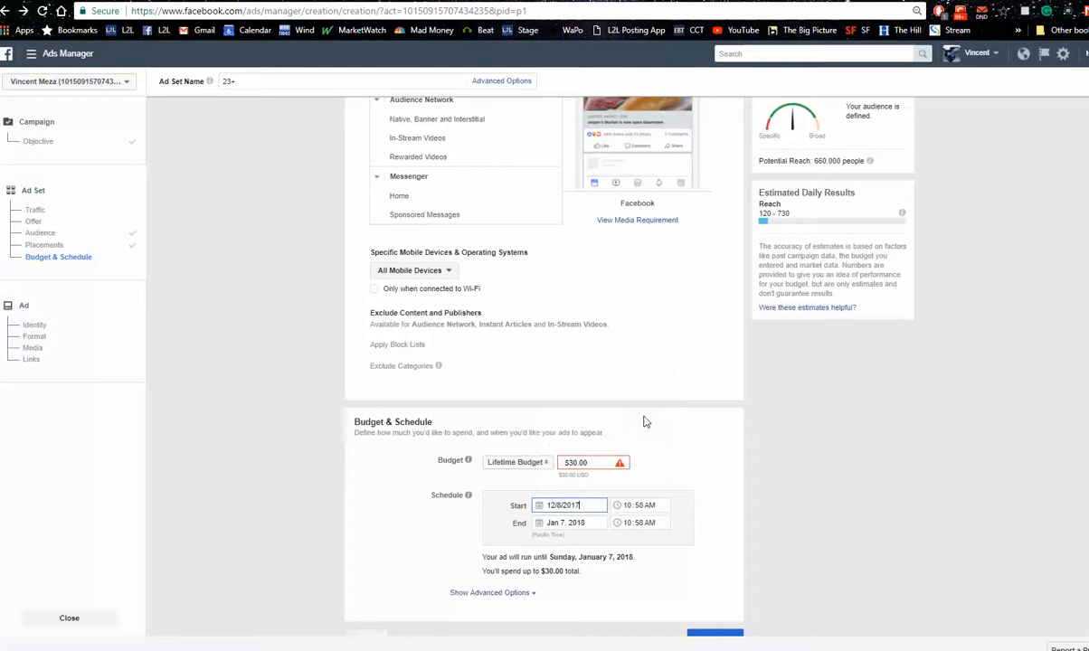
click(546, 524)
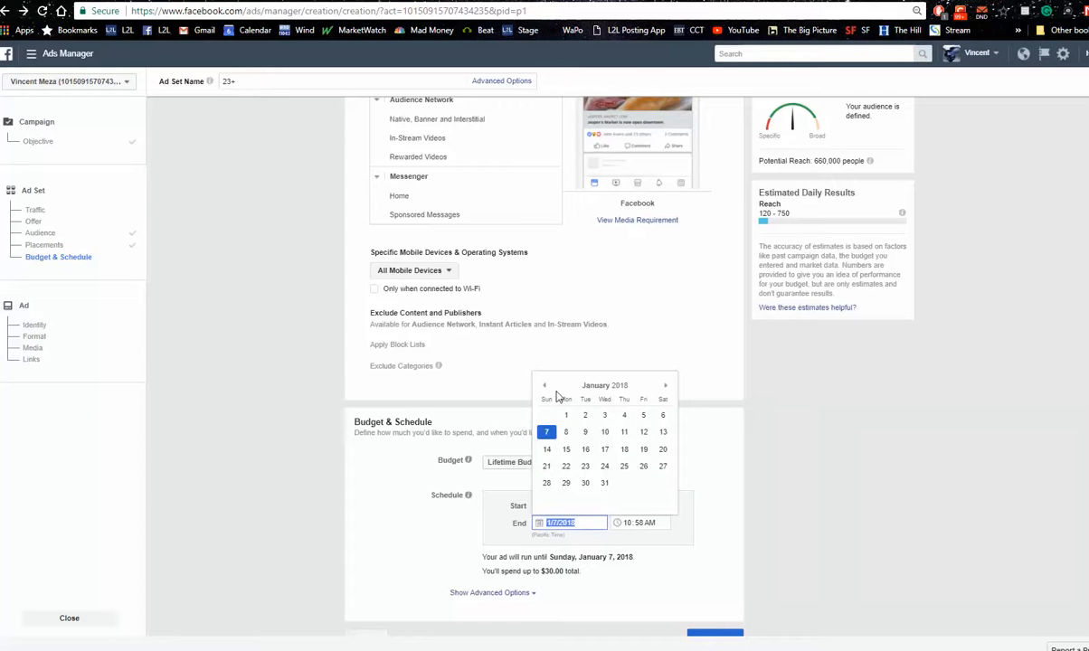
click(545, 387)
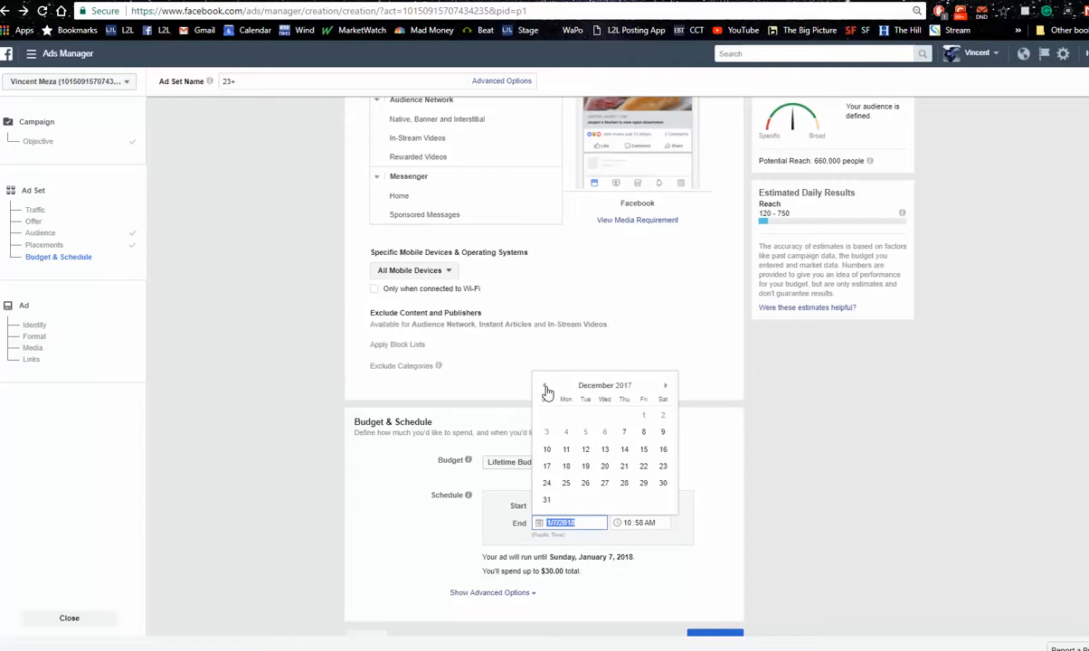
click(567, 451)
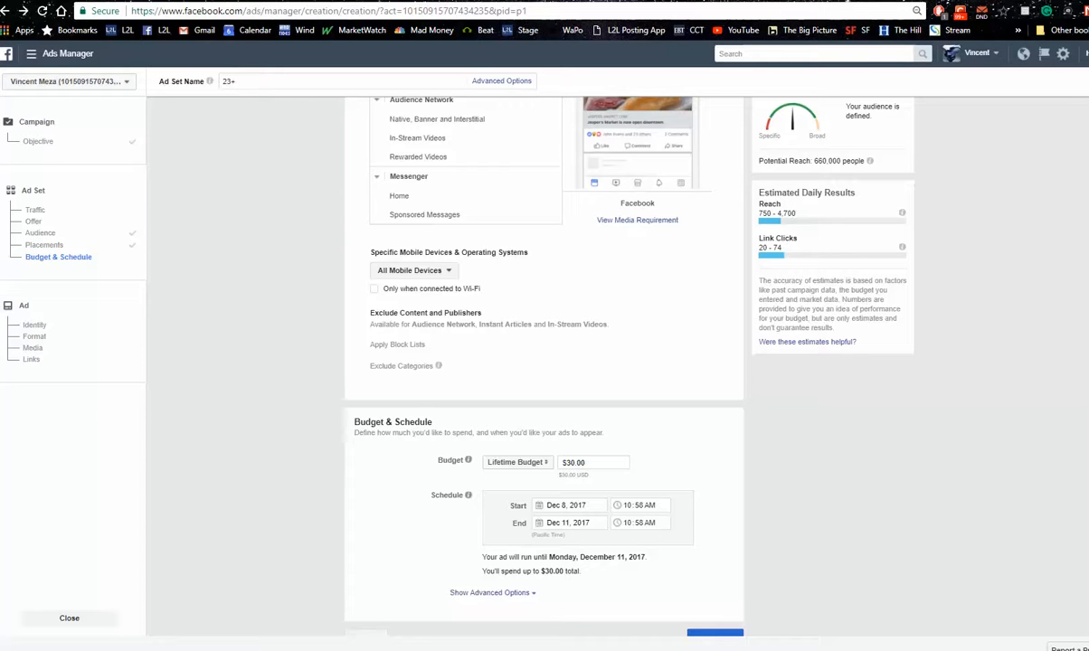
scroll(543, 362, down, 1)
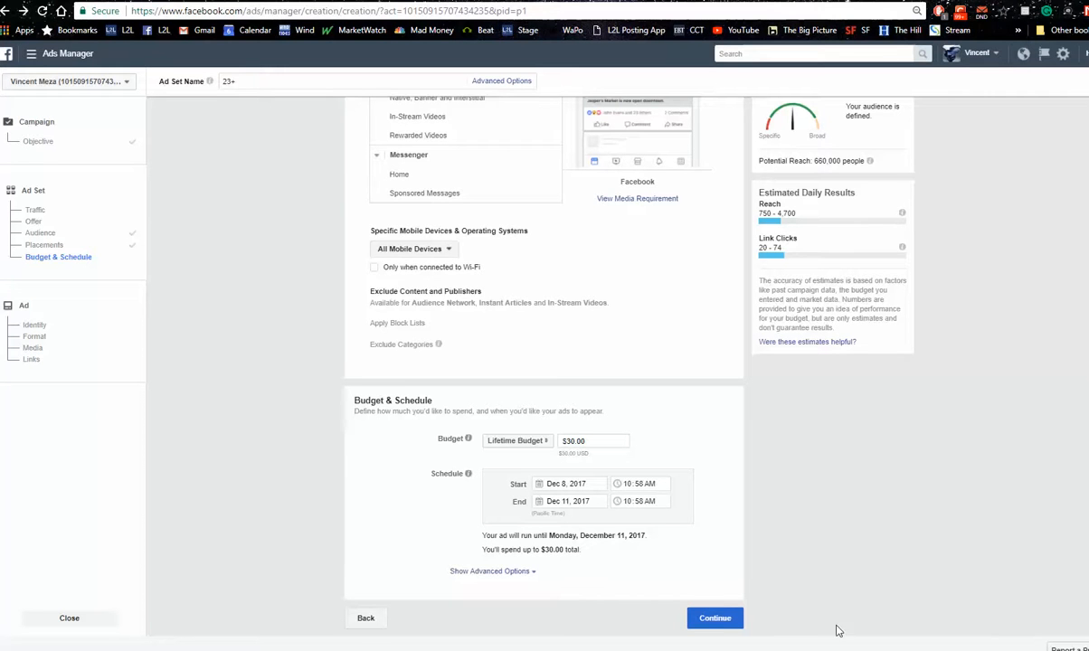
click(724, 624)
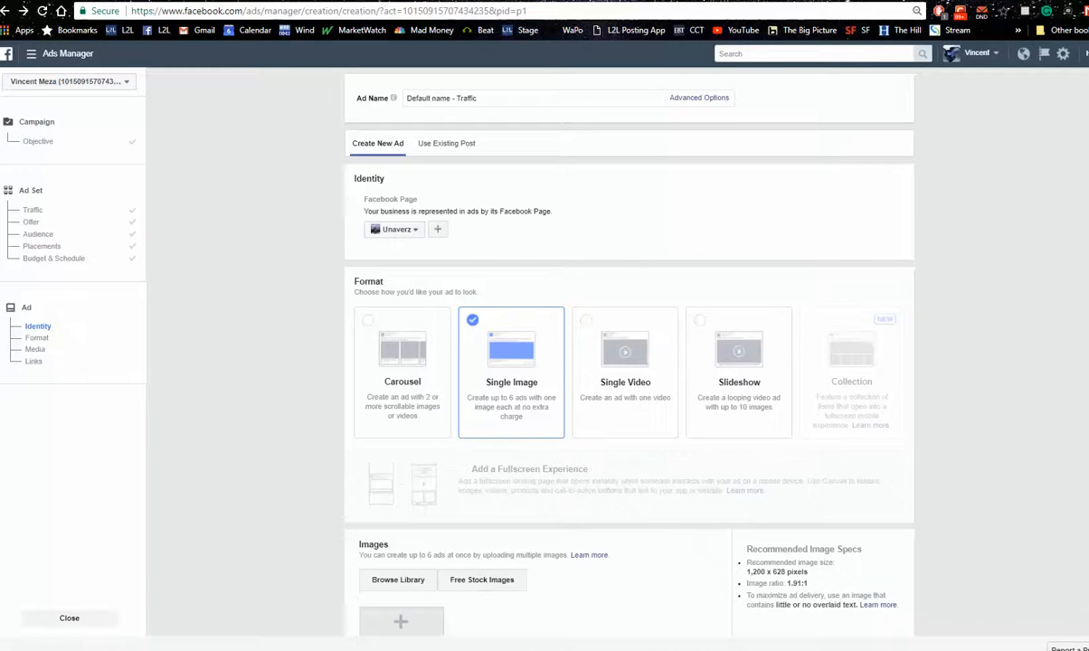
Choose Me No Likey Trans Fats as the Facebook Page that represents the ad
scroll(399, 264, down, 2)
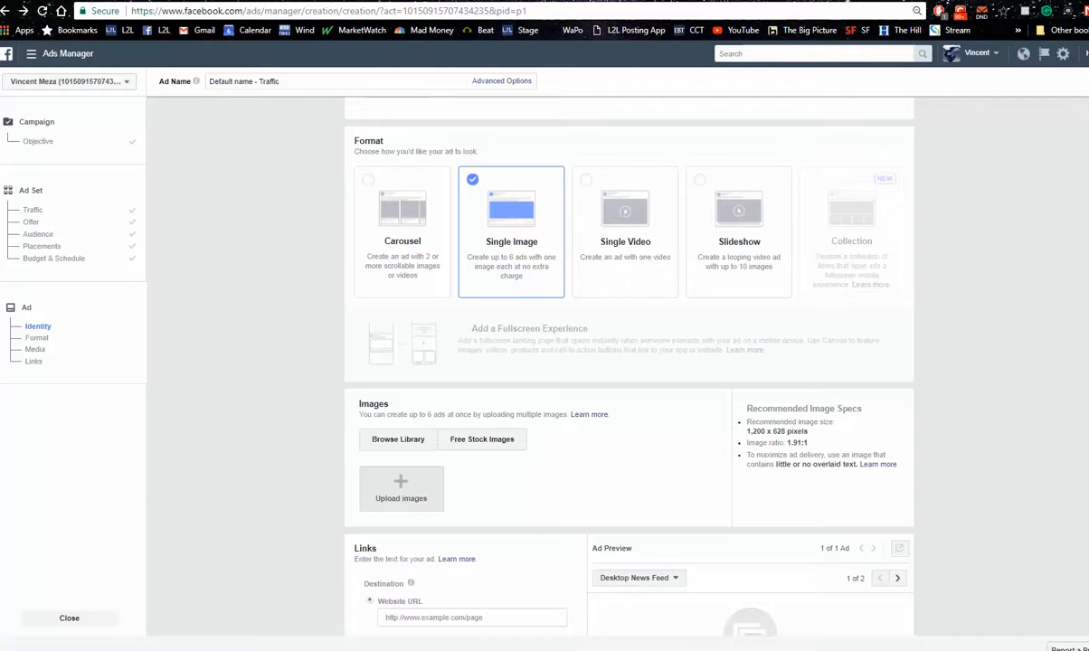
scroll(627, 299, up, 2)
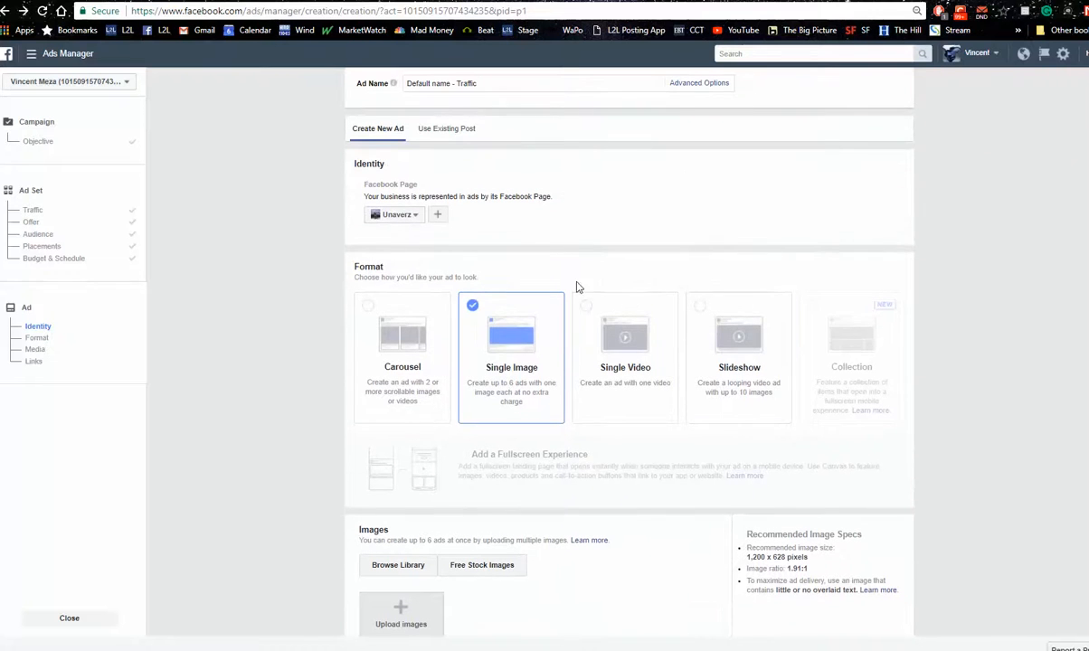
click(412, 216)
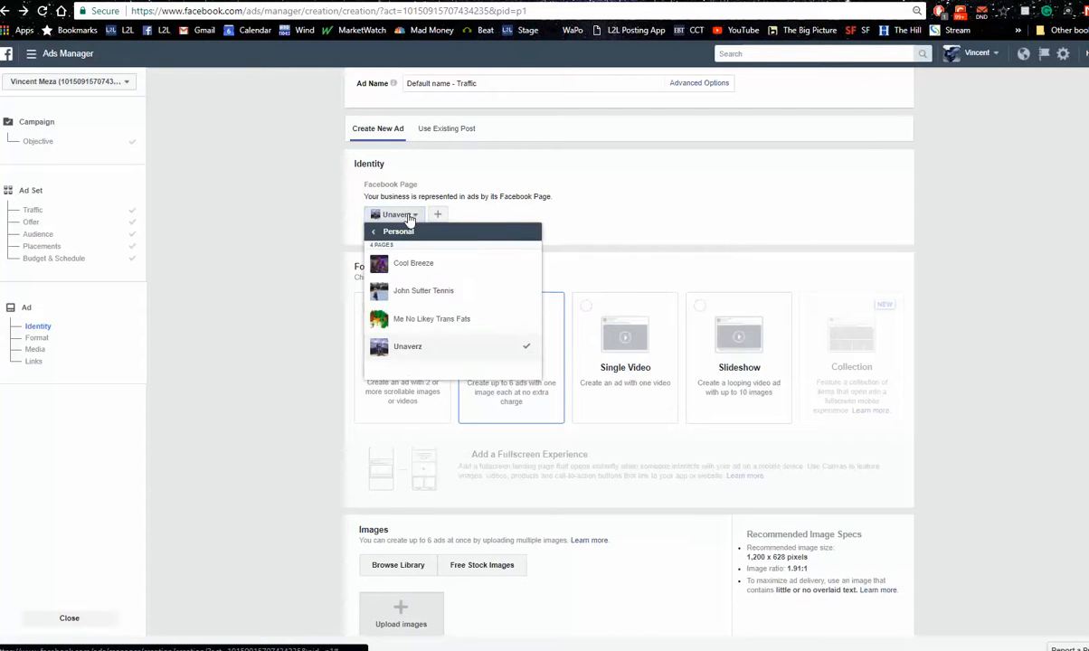
click(457, 330)
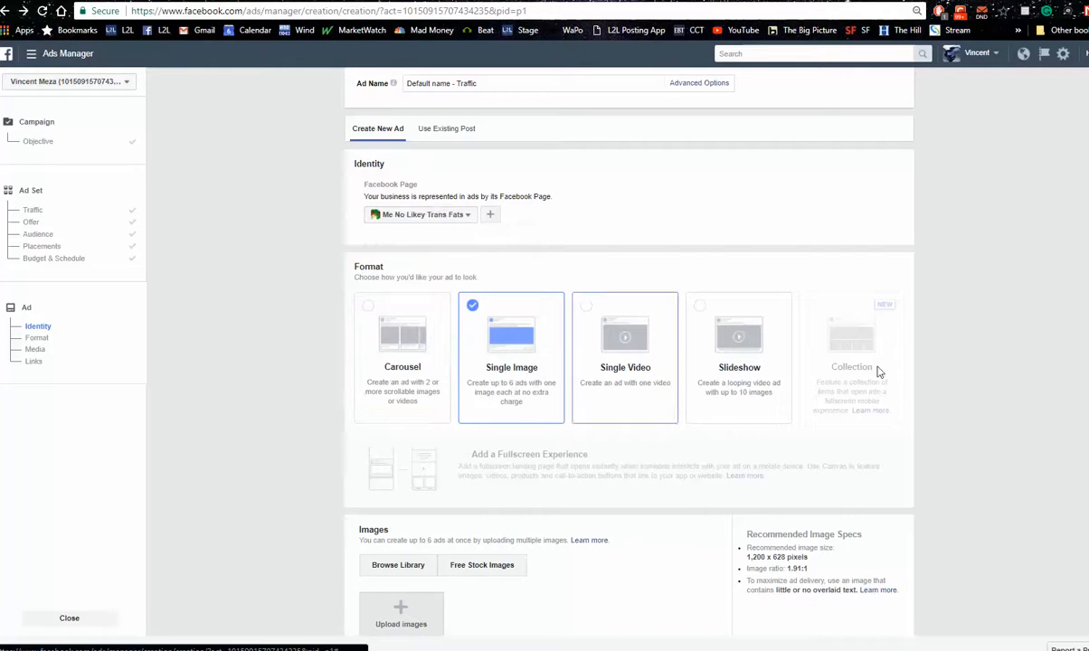
Copy the address of the Lafayette home valuation landing page and set it as the ad's destination Website URL
scroll(456, 331, down, 2)
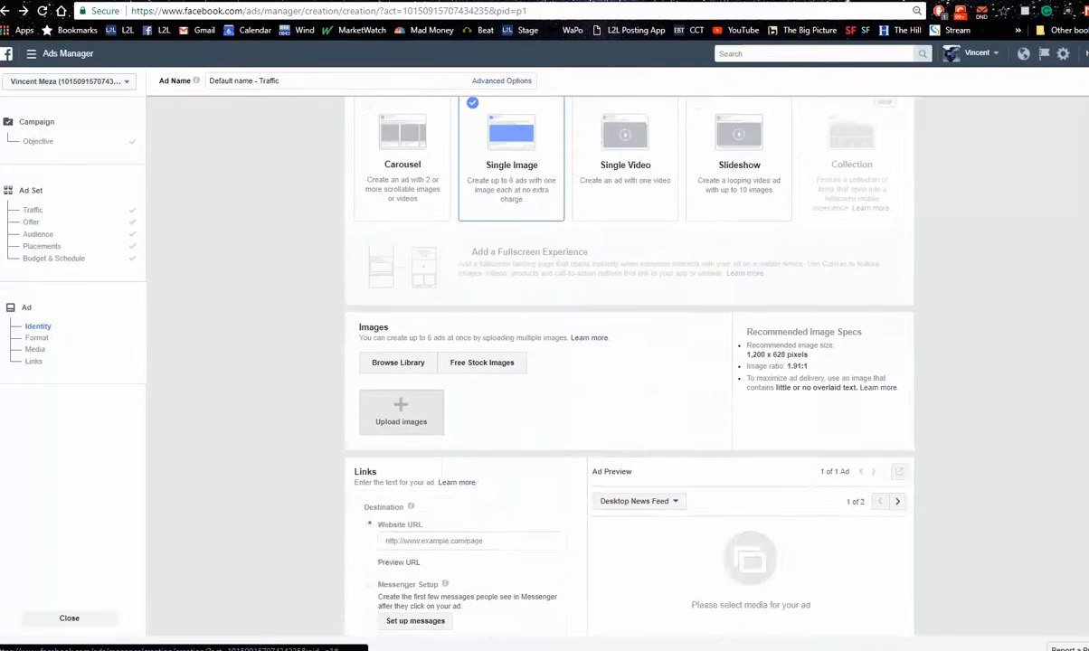
scroll(629, 362, down, 2)
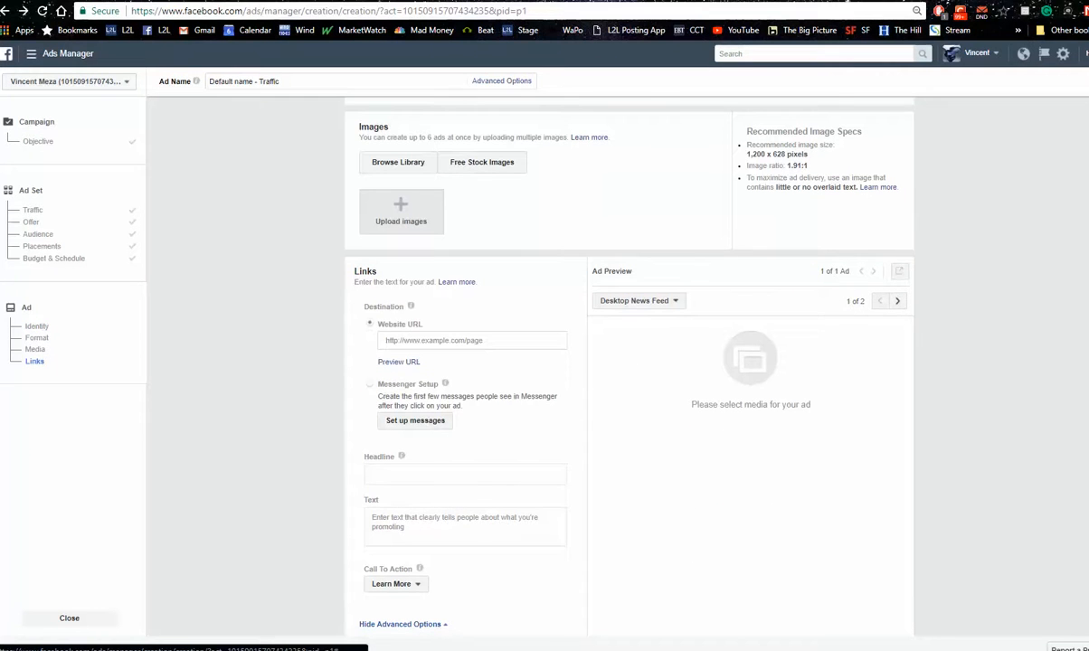
click(433, 340)
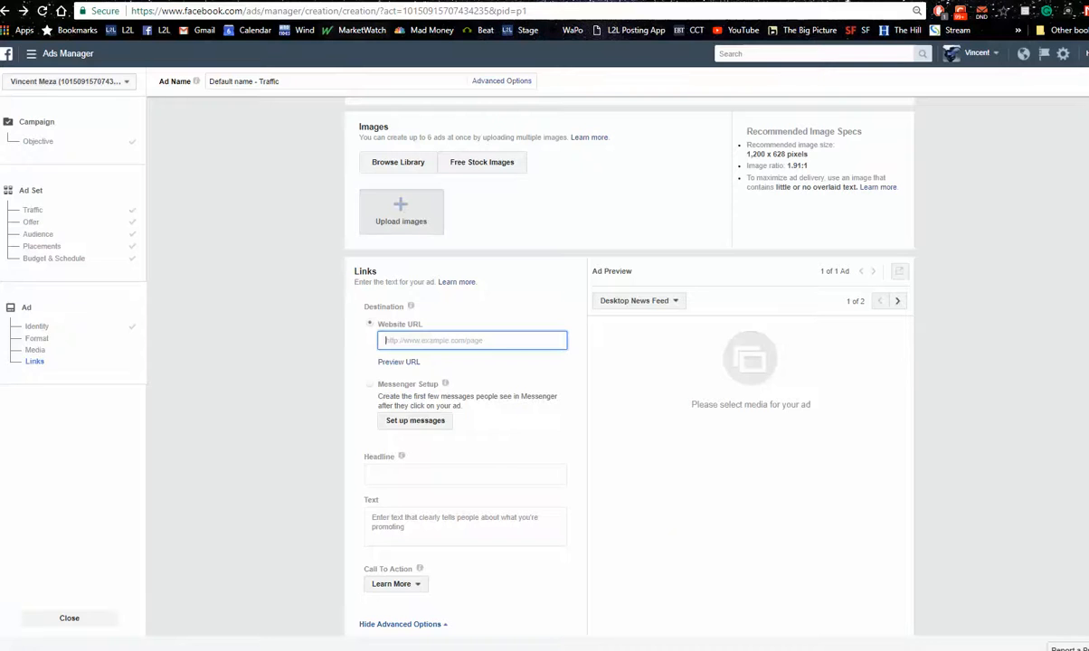
click(312, 0)
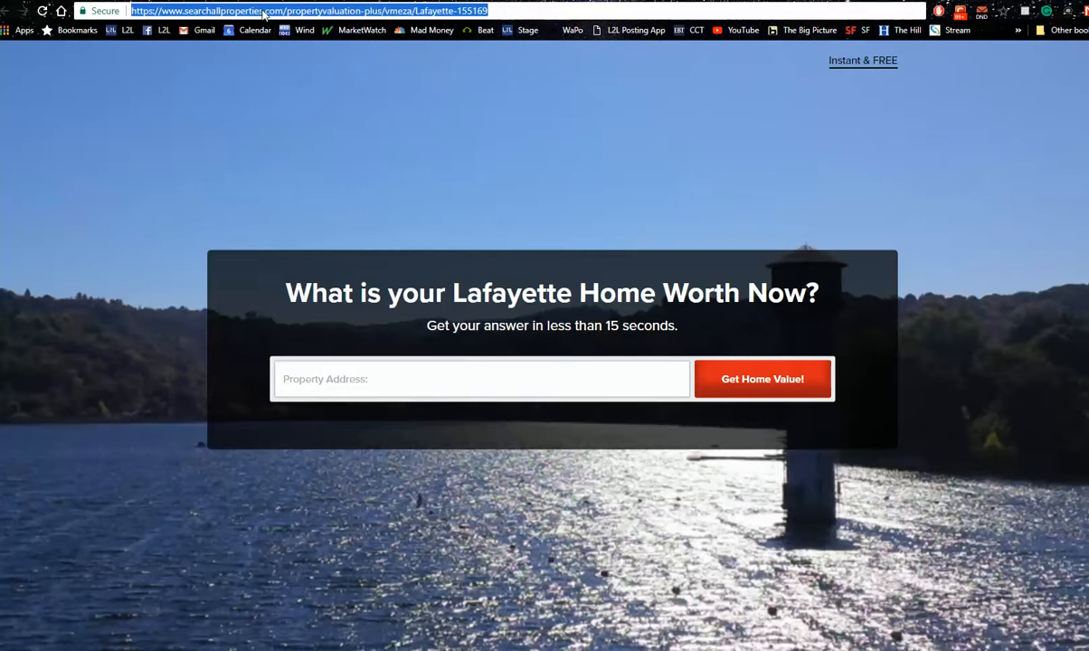
right_click(262, 11)
click(298, 62)
click(608, 1)
right_click(458, 343)
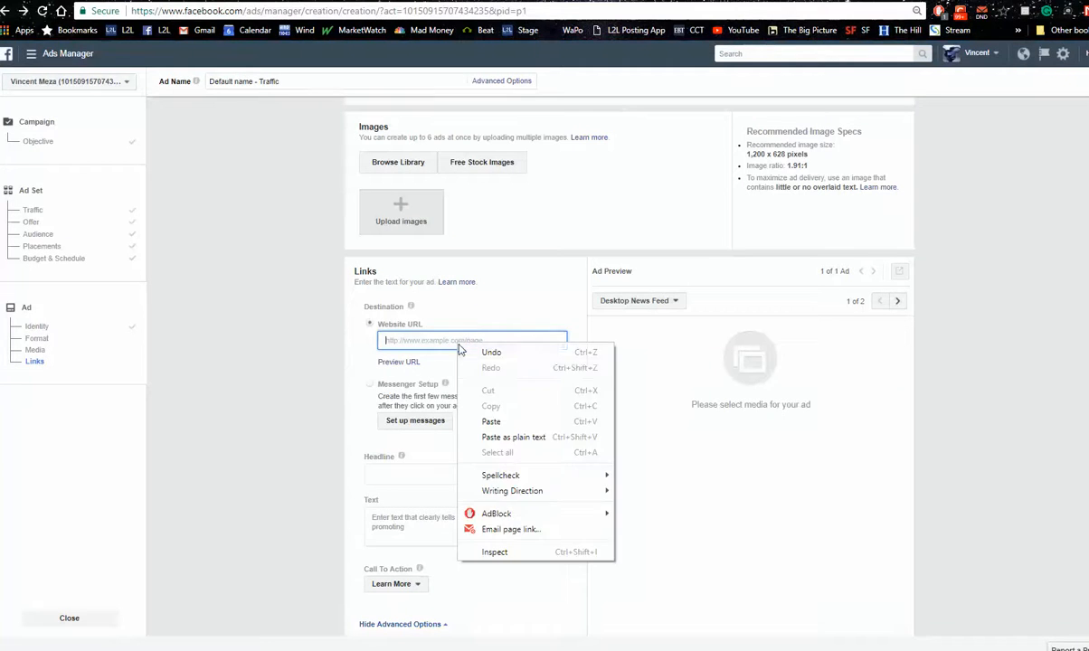
click(489, 423)
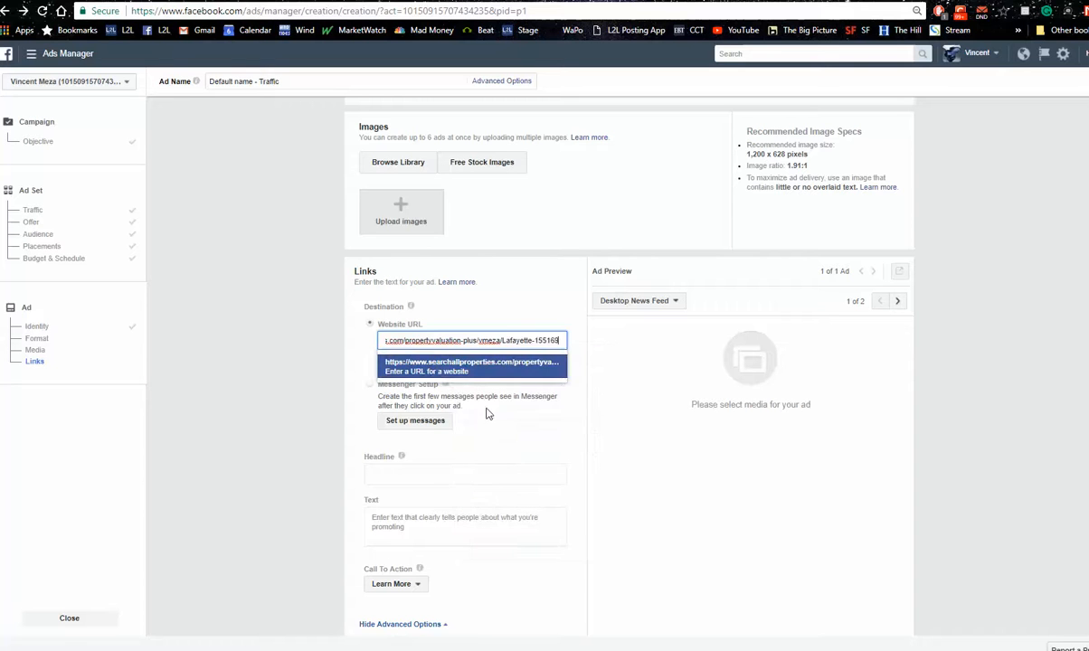
click(447, 372)
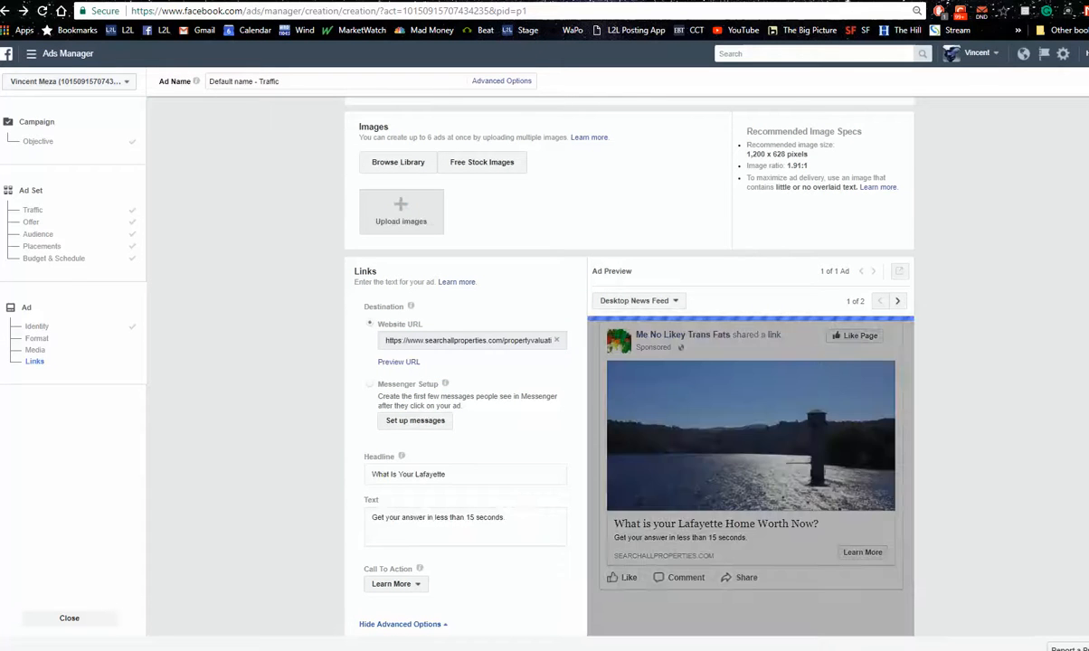
Replace the ad's headline with "Free Dallas Home Values"
scroll(629, 366, down, 3)
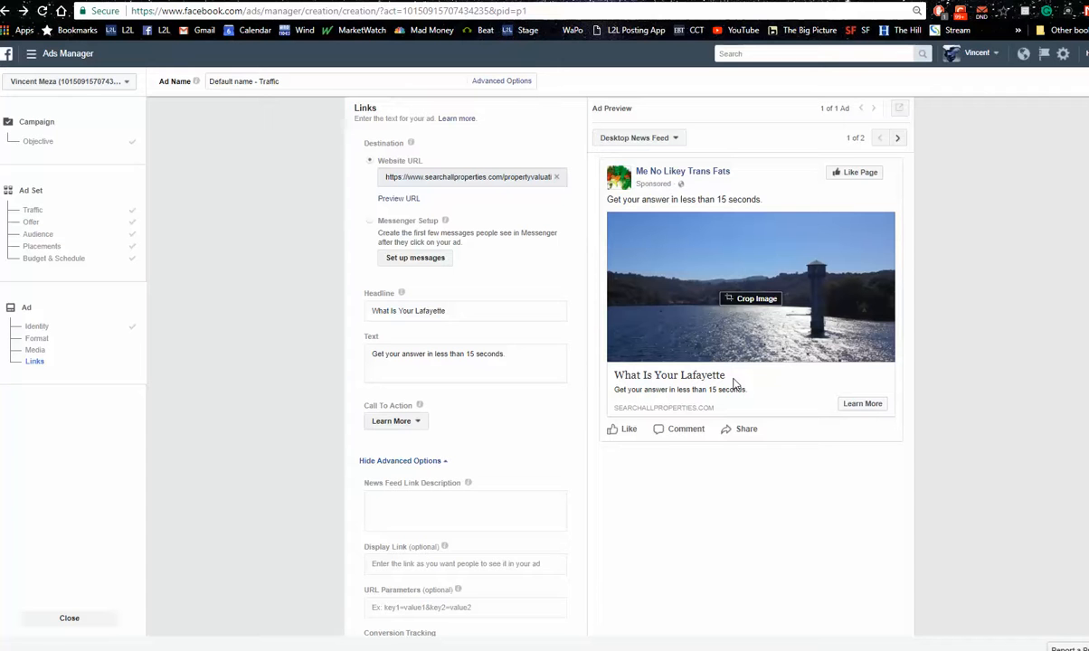
click(429, 312)
drag(445, 311, 313, 323)
text(Dai)
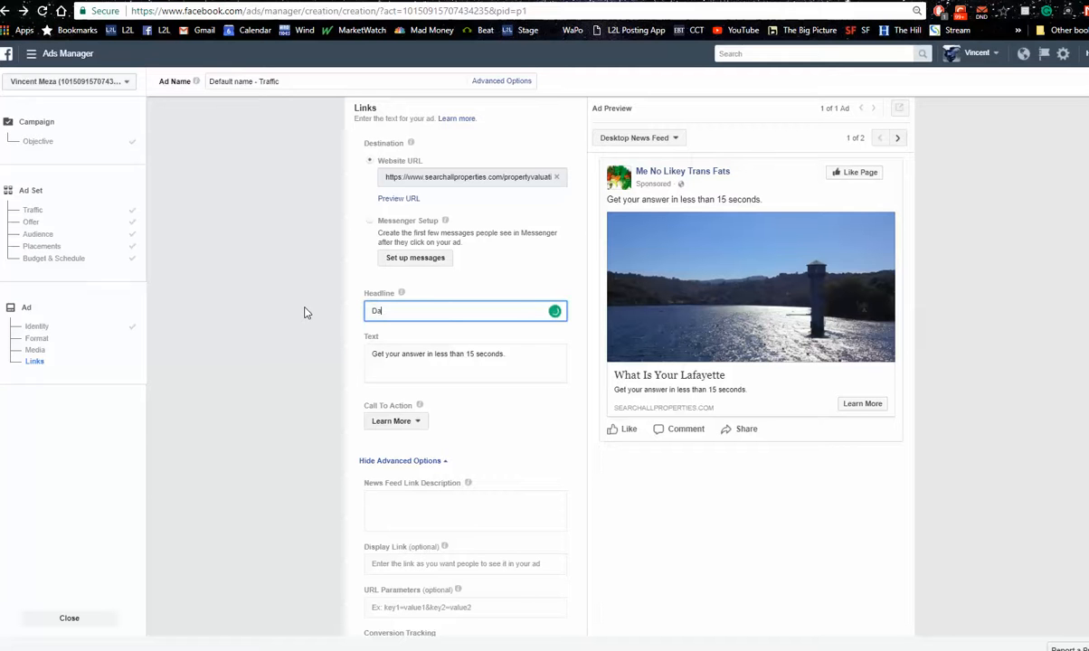
text(ly)
key(BackSpace)
key(BackSpace)
key(BackSpace)
key(BackSpace)
key(BackSpace)
text(Free Dalla)
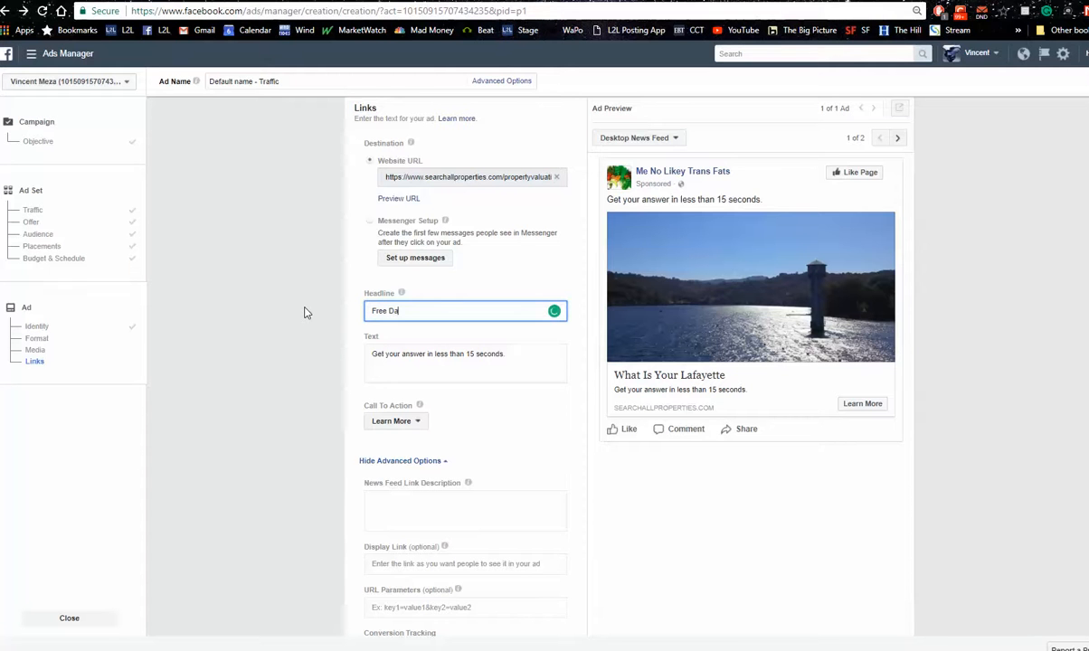
text(s Home Values)
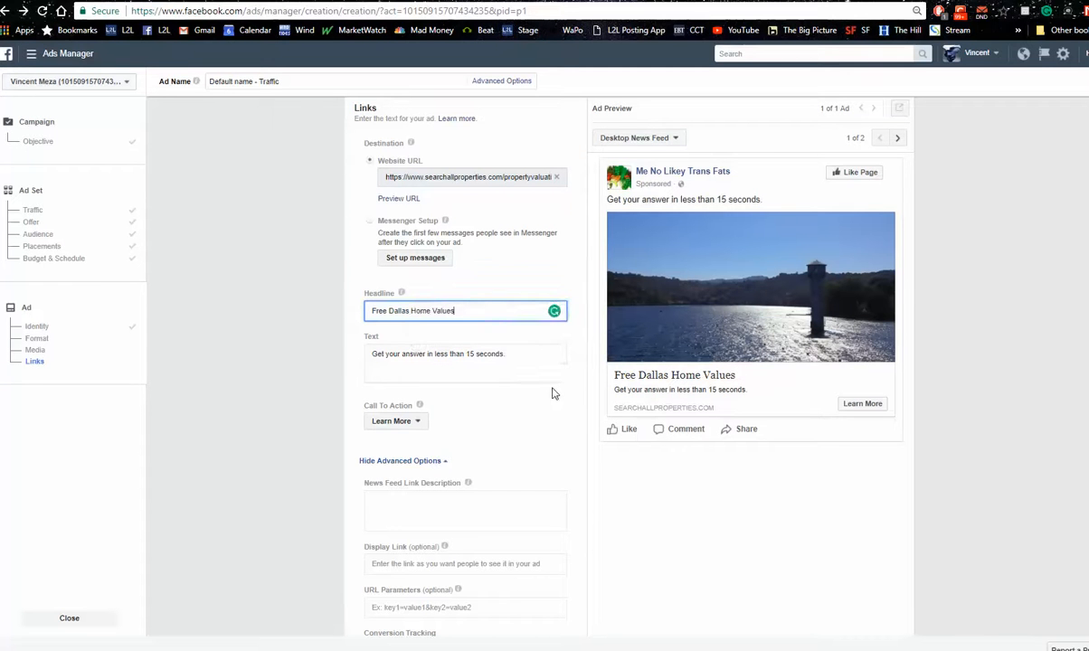
click(555, 450)
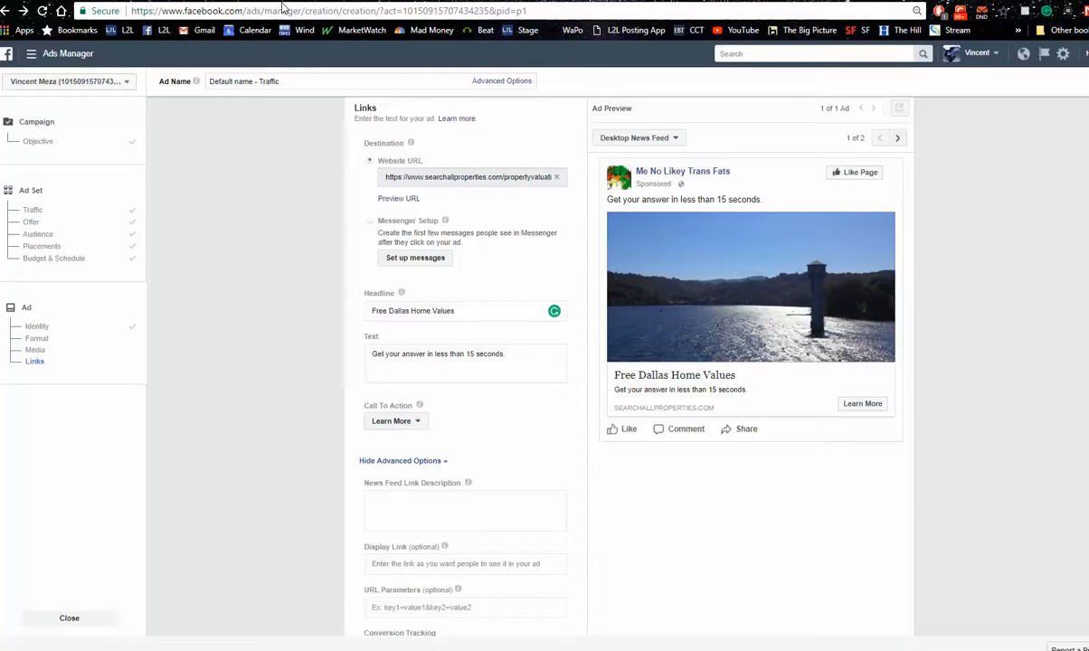
Switch to the Seller Lead Generation support article and go through the Support Center home to the main Listings-to-Leads website
click(669, 1)
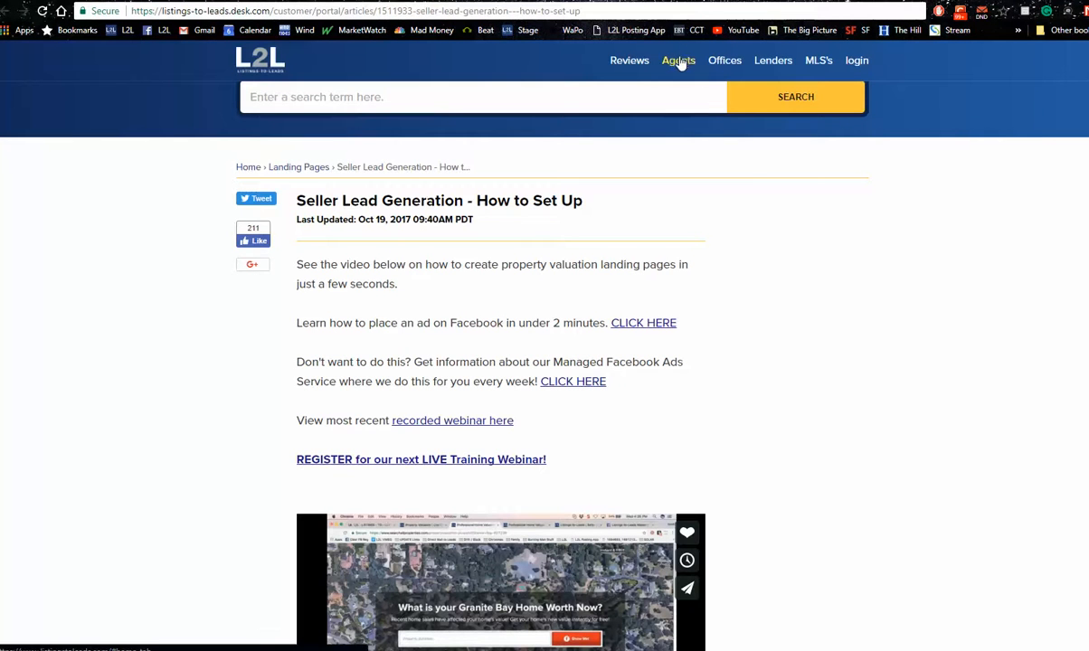
click(260, 70)
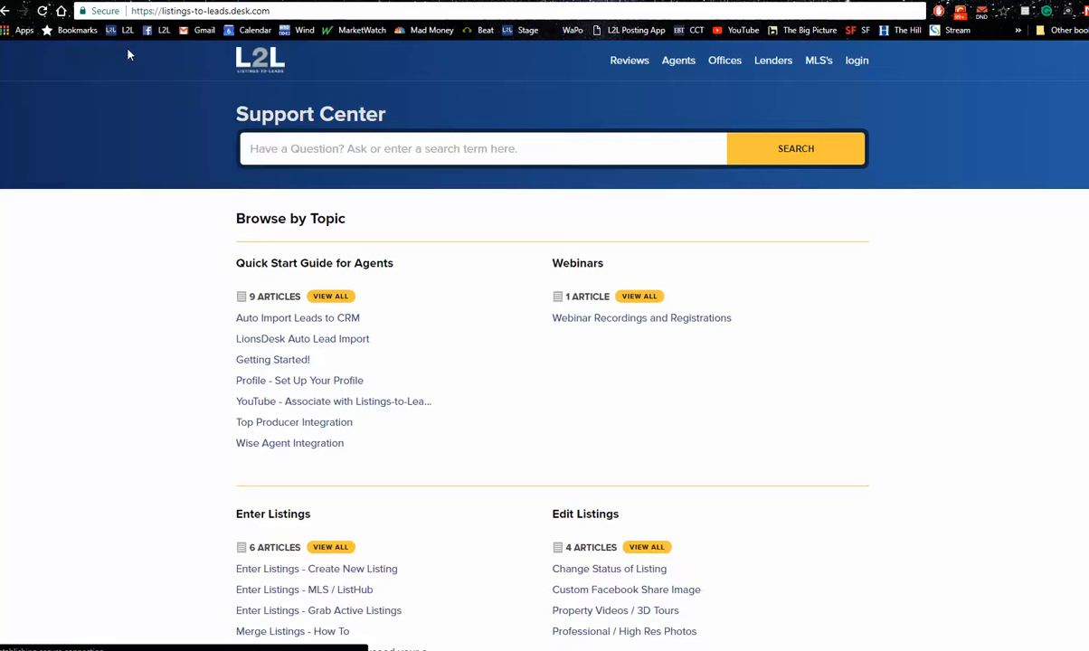
click(110, 31)
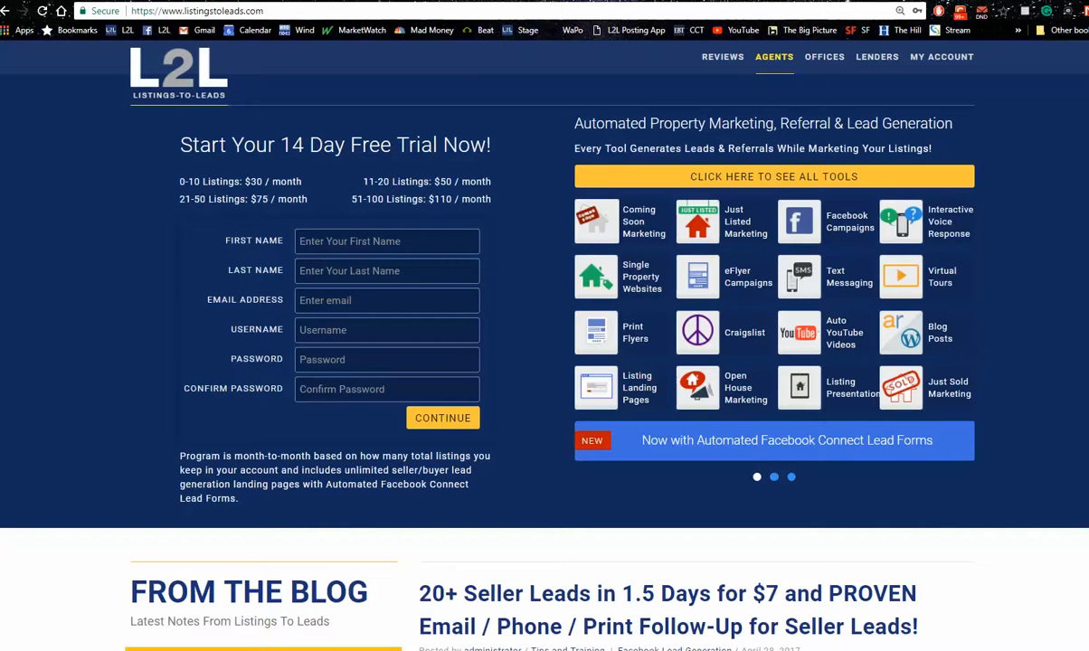
Browse the blog section, open the "20+ Seller Leads in 1.5 Days for $7" post, and look through the older posts
scroll(1079, 372, down, 3)
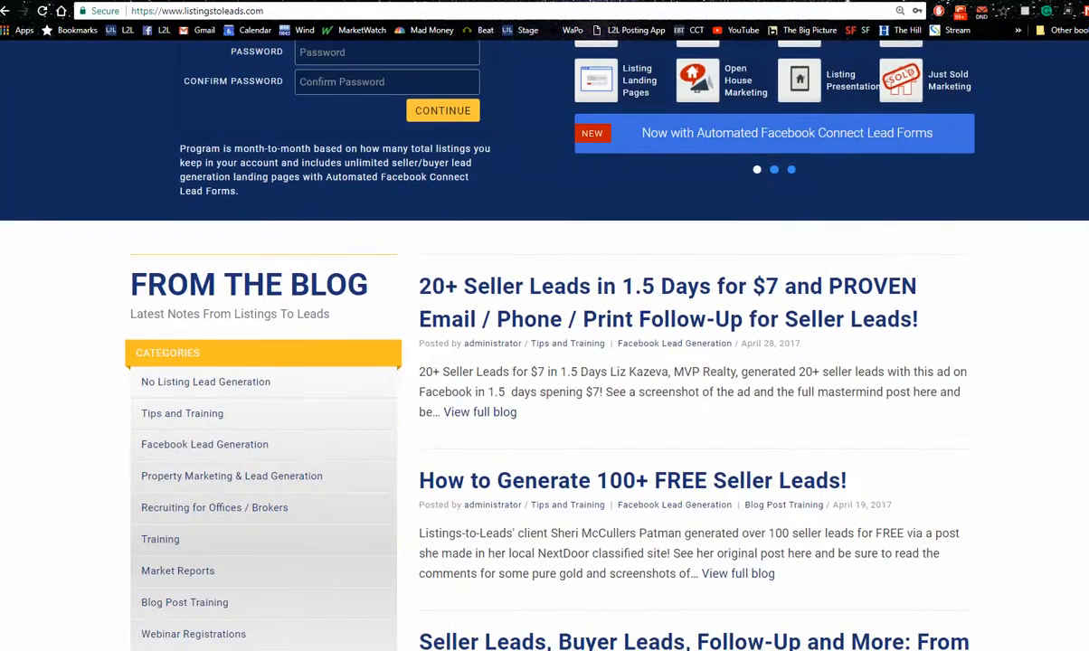
scroll(1080, 373, up, 3)
scroll(1080, 373, down, 4)
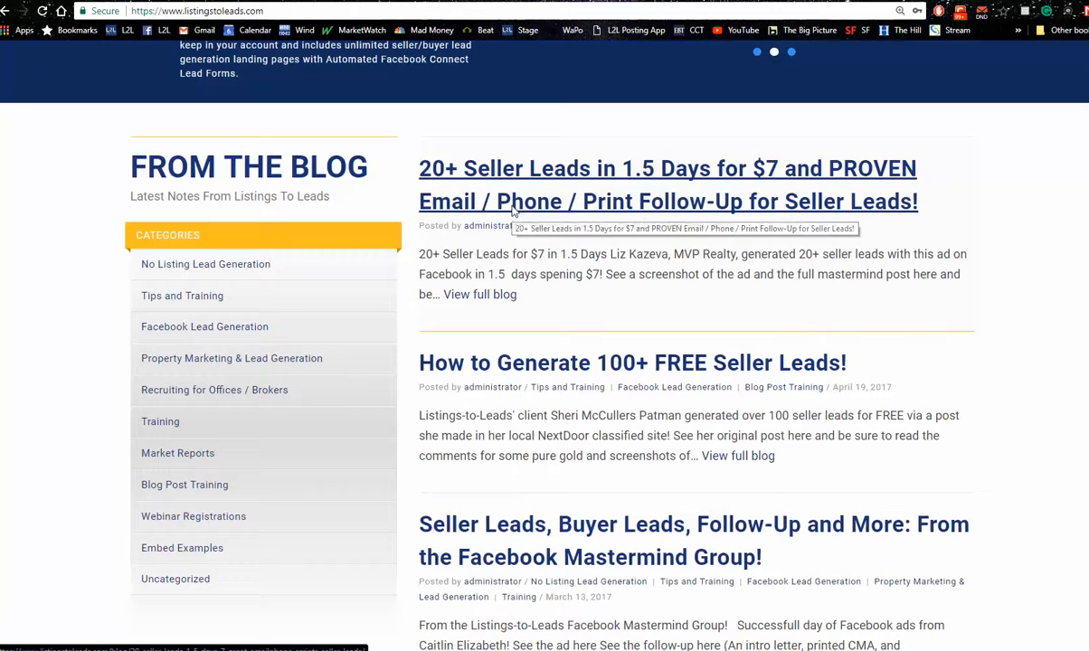
click(512, 211)
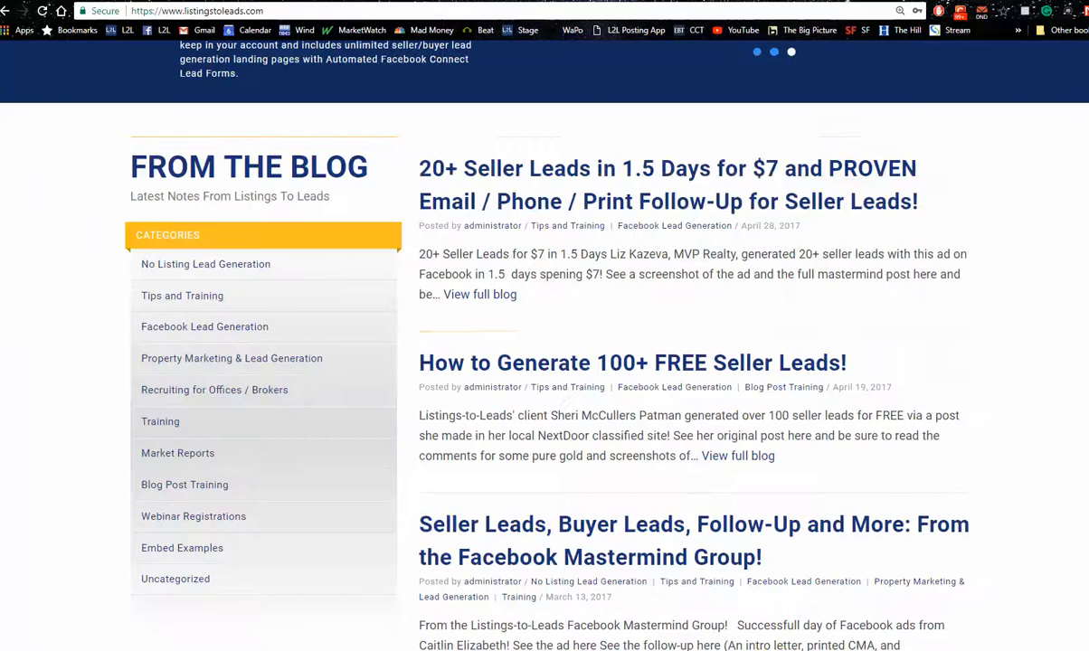
scroll(542, 344, down, 7)
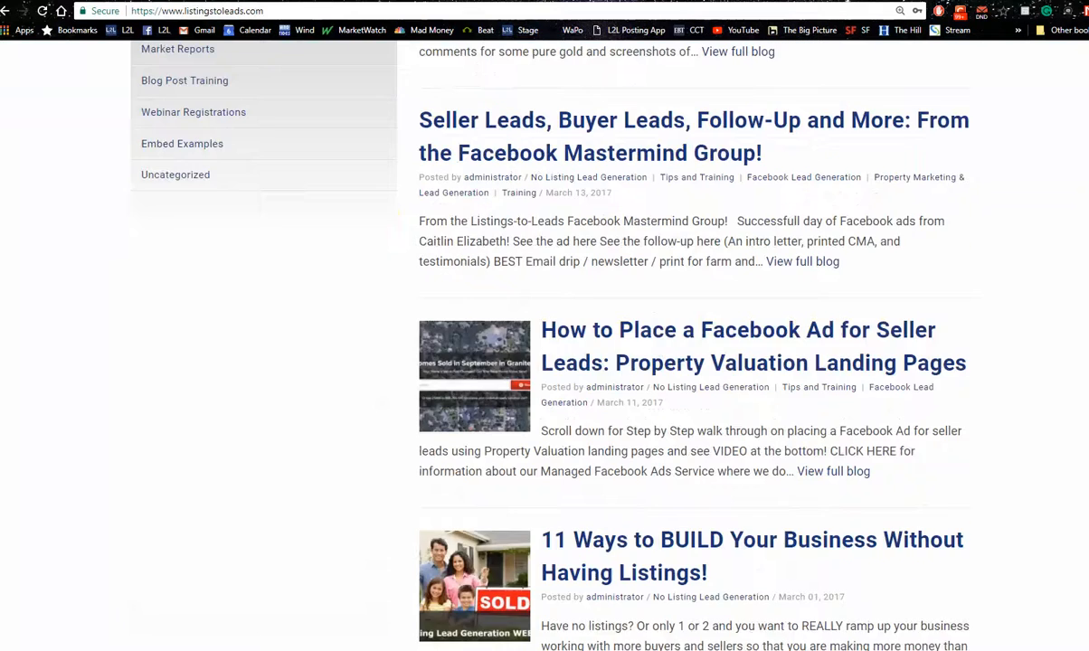
Open the full list of blog posts from the website's blog section and browse down to the February 2017 entries
scroll(679, 362, up, 2)
scroll(679, 362, down, 3)
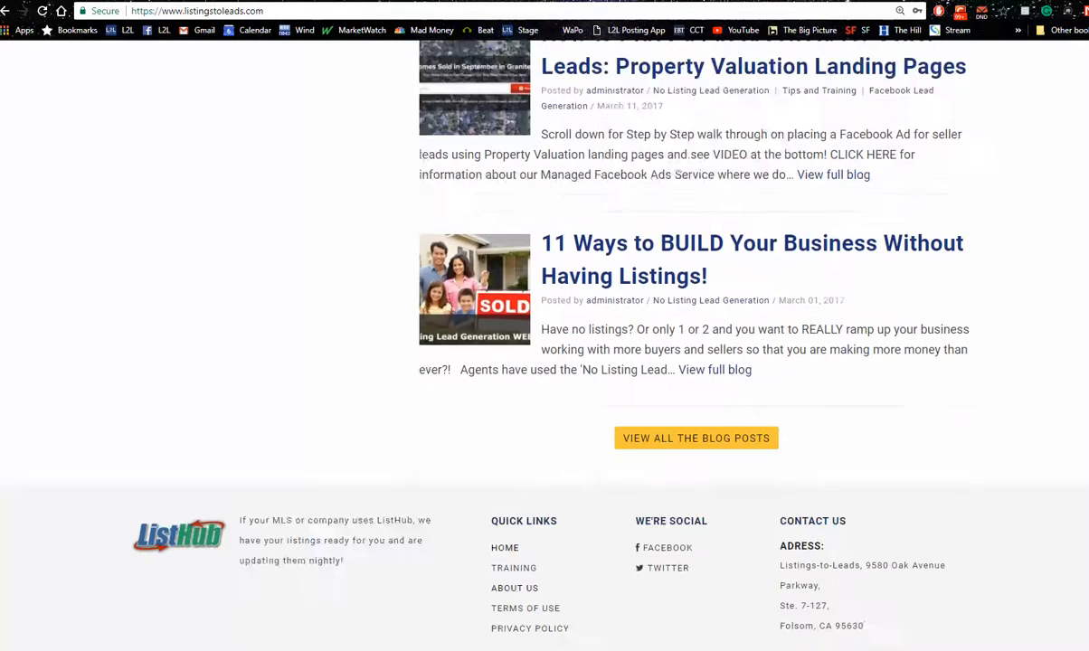
click(678, 348)
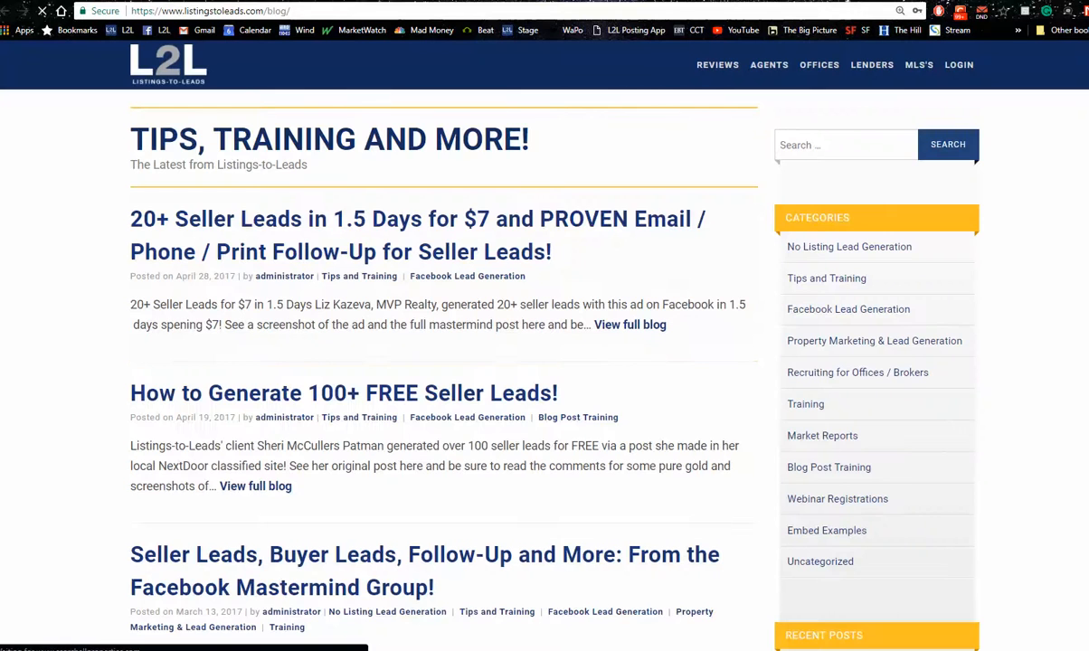
scroll(443, 362, down, 6)
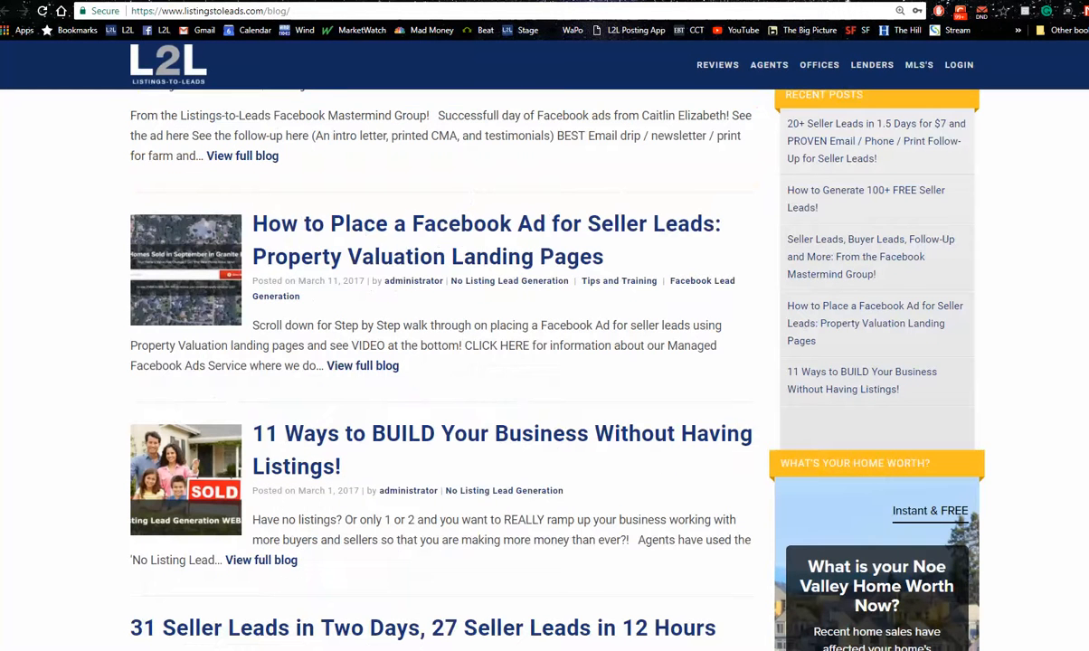
scroll(920, 521, down, 5)
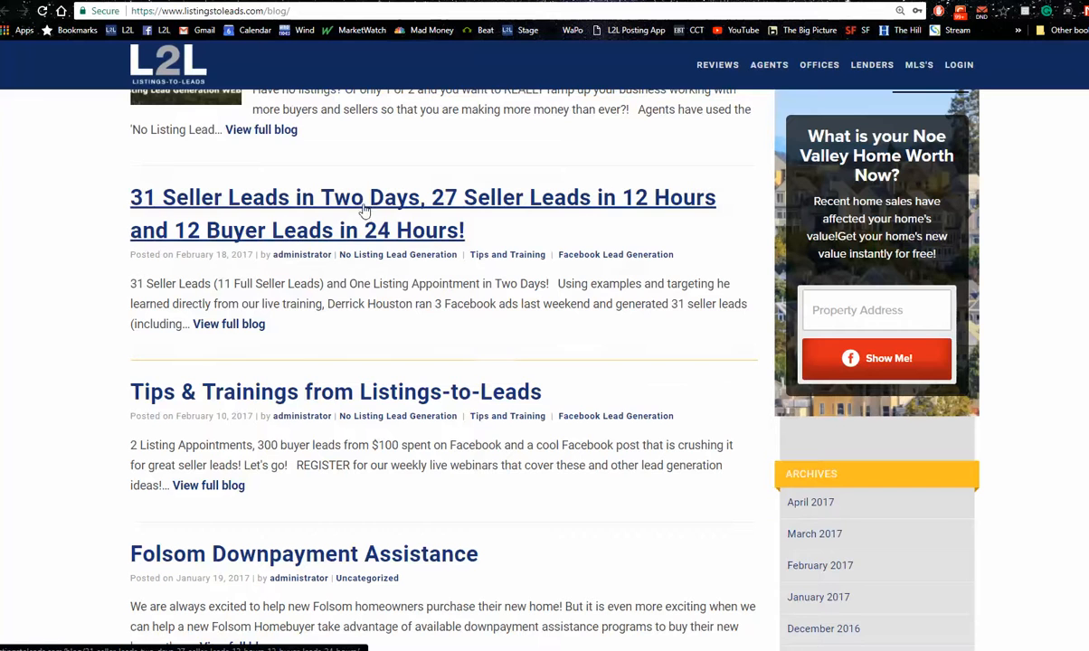
Open the "31 Seller Leads in Two Days" post and examine its example email and the Frisco home value ad
click(361, 208)
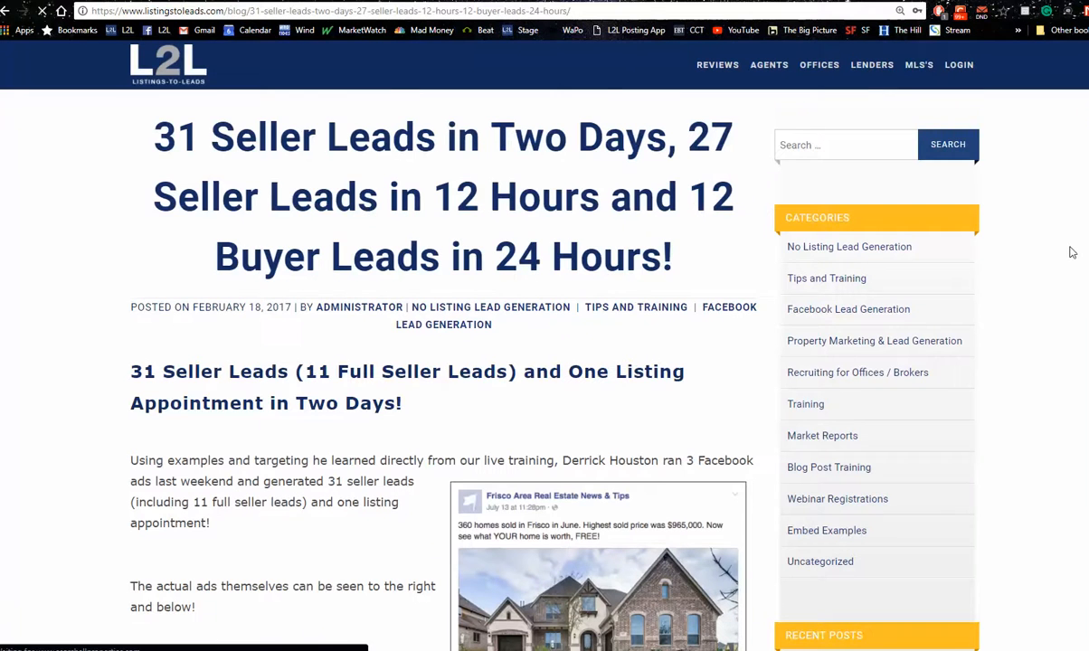
scroll(1069, 250, down, 5)
scroll(1070, 251, down, 10)
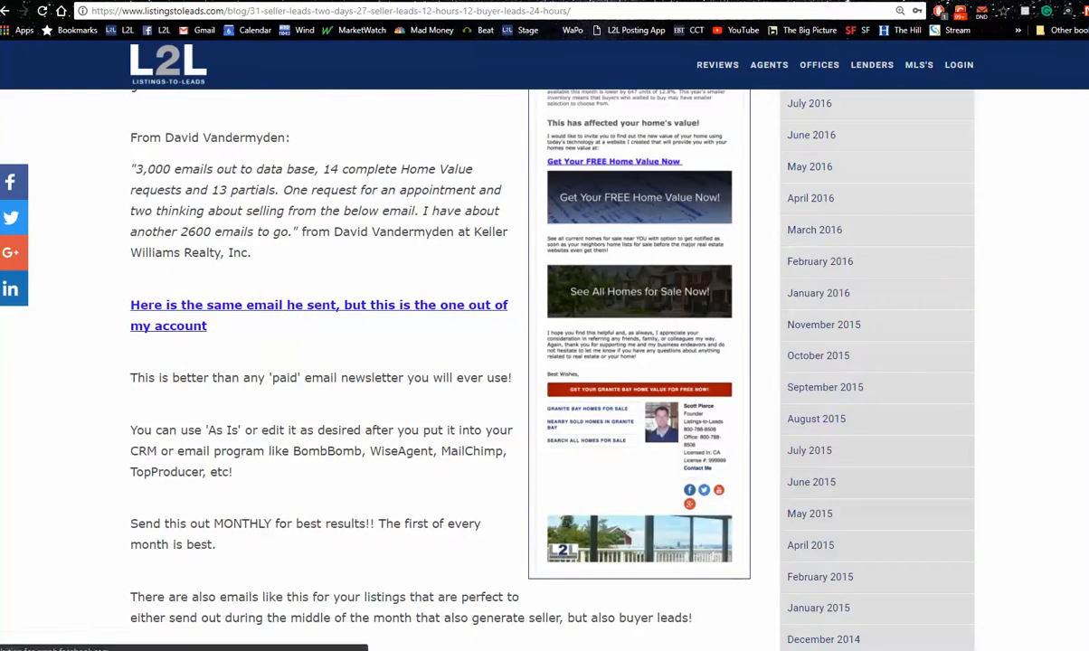
scroll(543, 362, up, 7)
scroll(543, 362, up, 8)
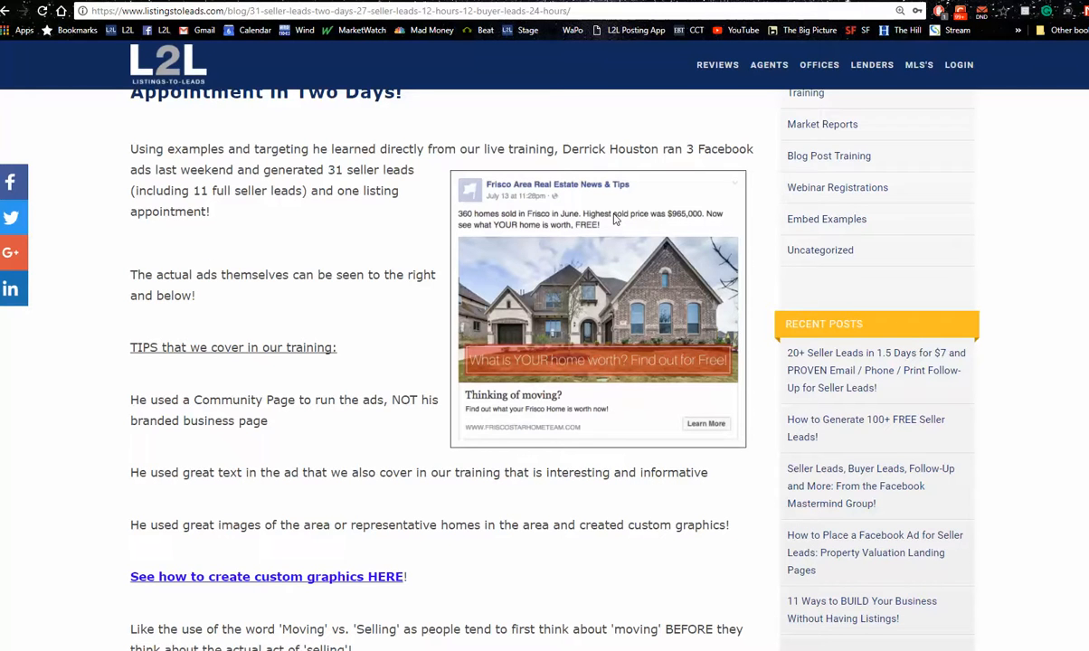
Switch to Ads Manager and replace the ad's text with "40 homes sold in Dallas last month, the high... Click here to get your online automated"
click(561, 2)
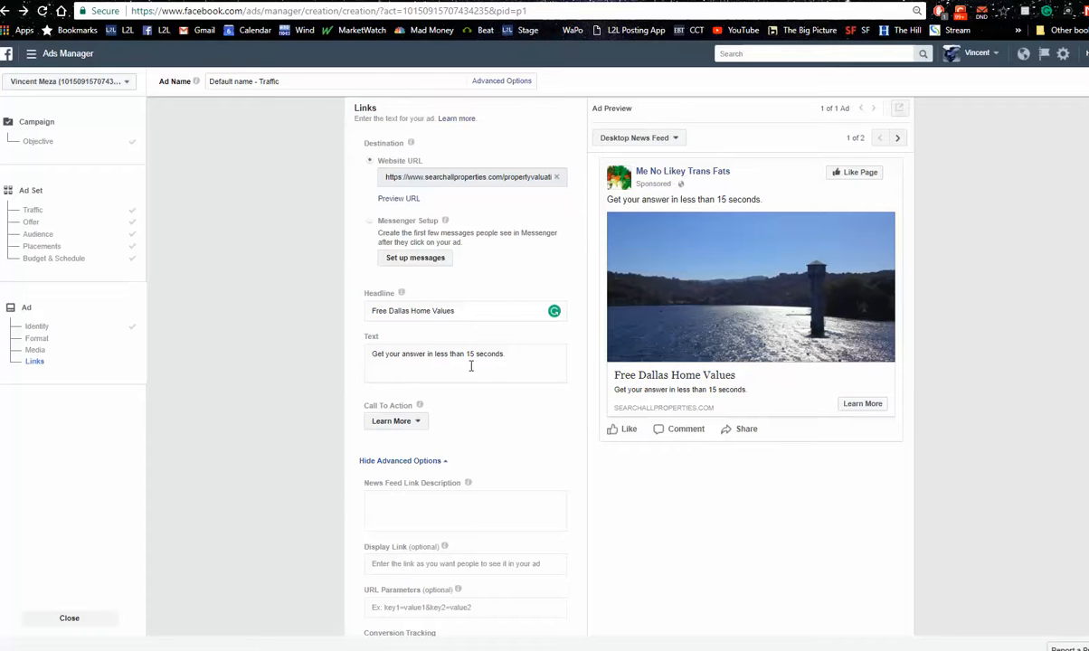
drag(508, 357, 334, 356)
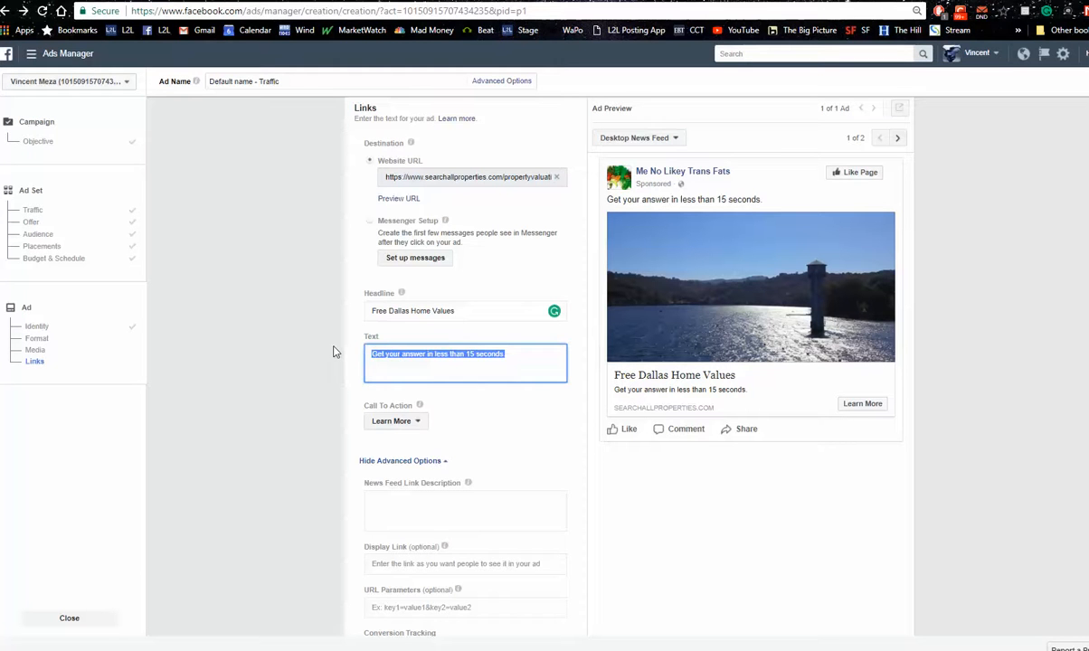
text(4)
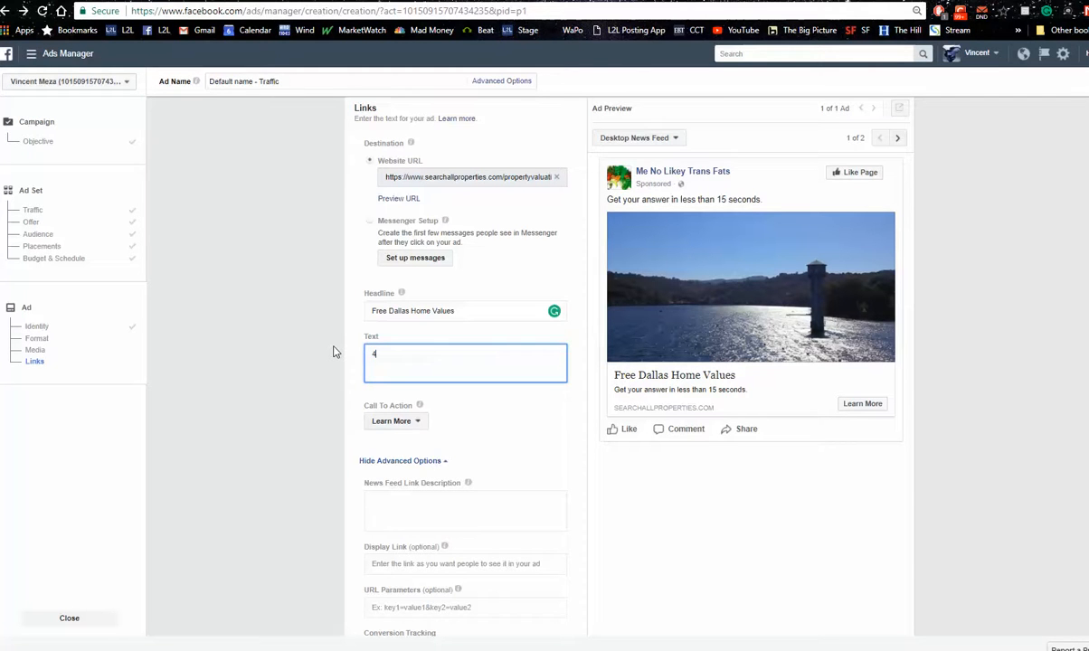
text(0 homes sold in)
text( Dall)
text(as last min)
text(n)
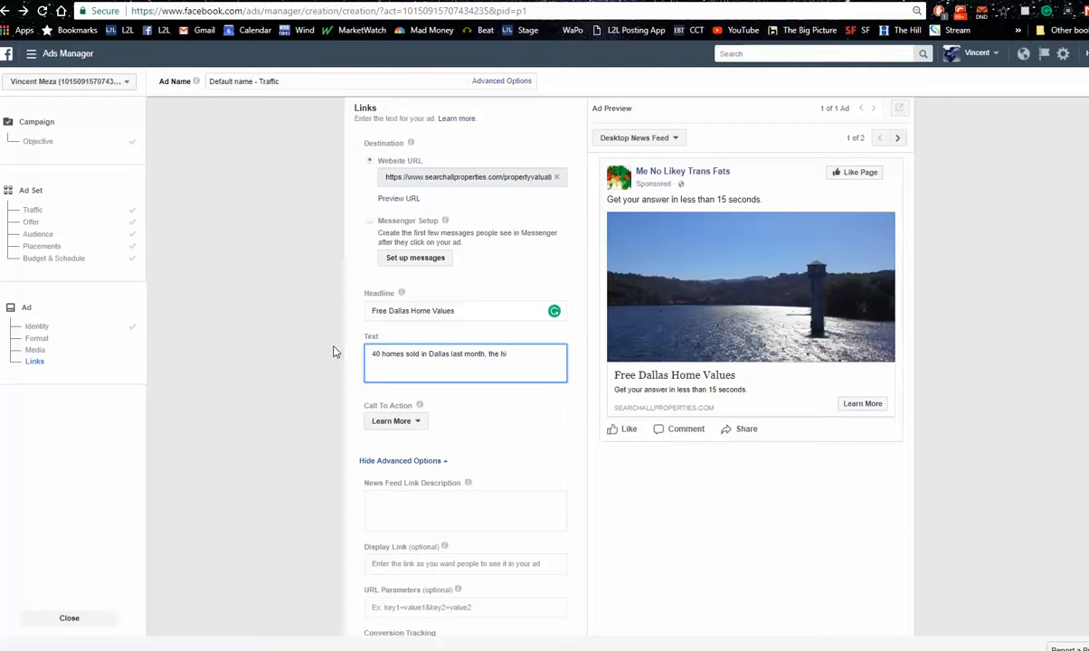
text(gh)
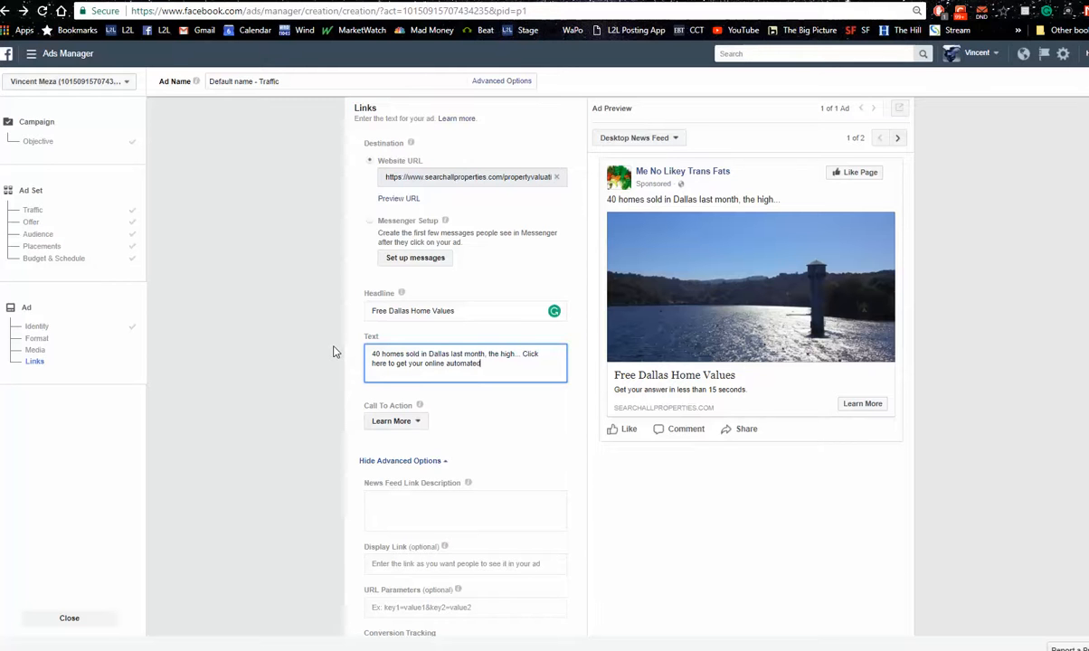
Complete the ad's text by adding "home value in less than 15 seconds, FREE."
text(home value in less tha)
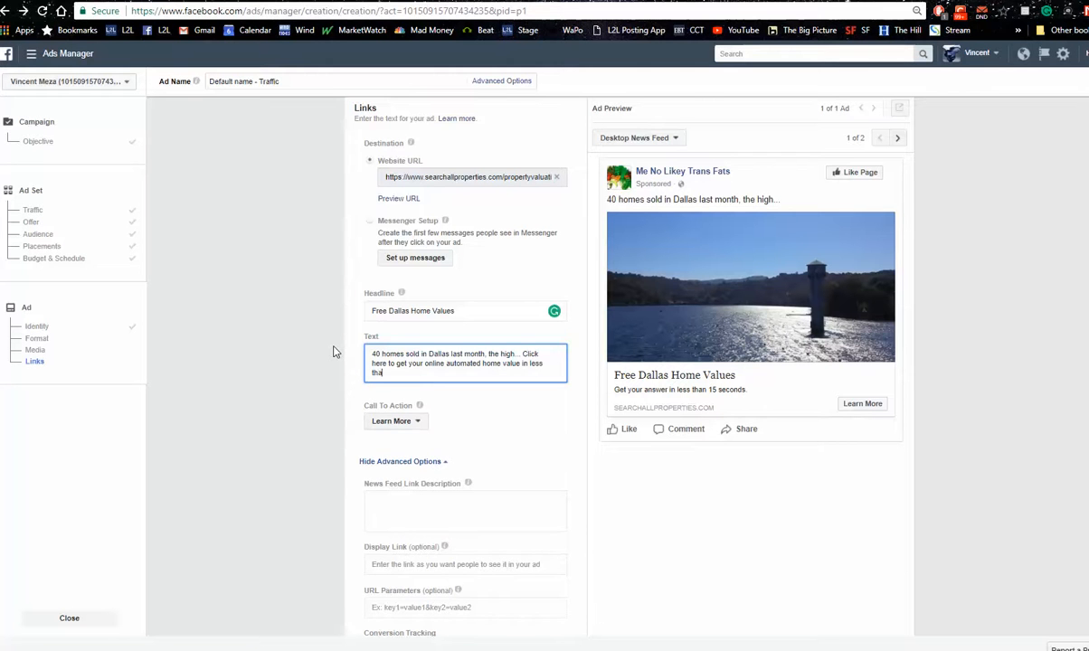
text(n)
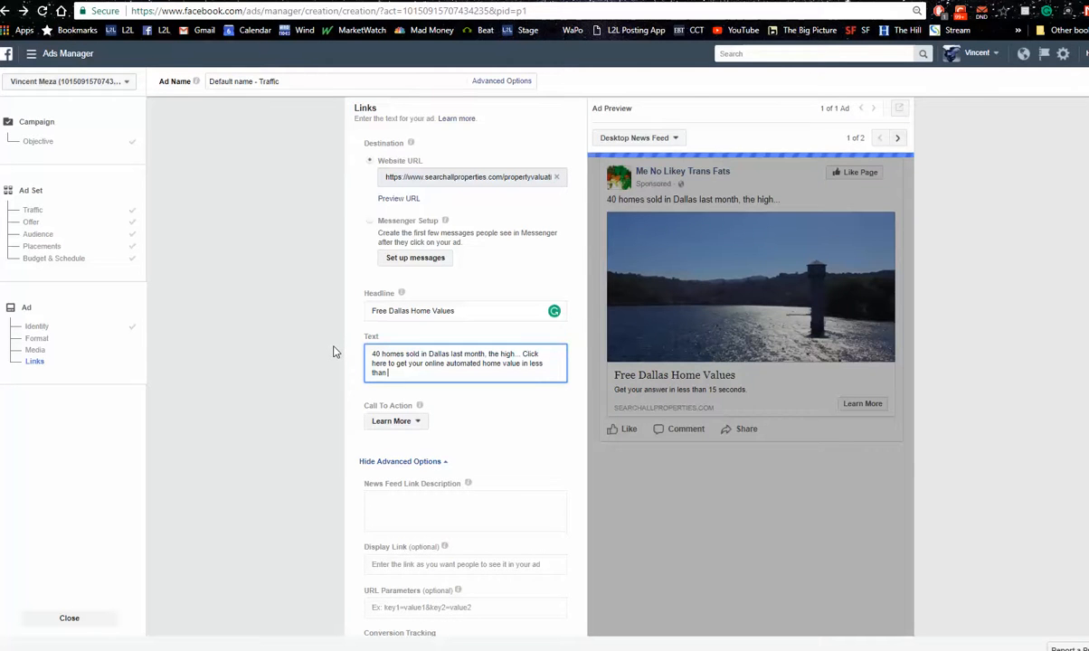
text( 15 se)
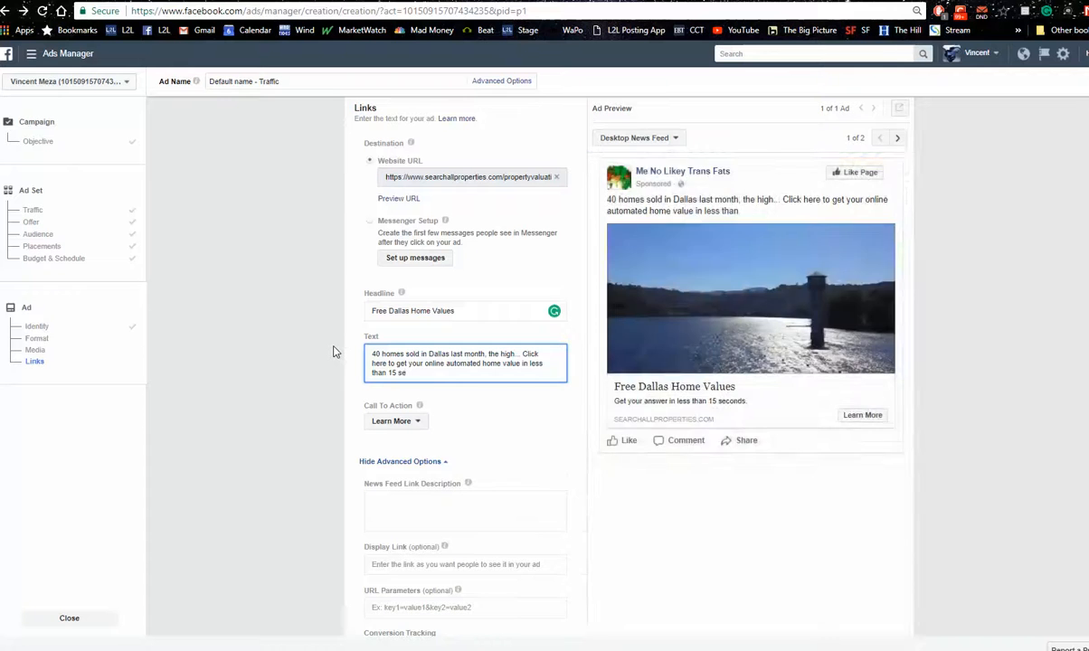
text(conds)
text(. )
text(F)
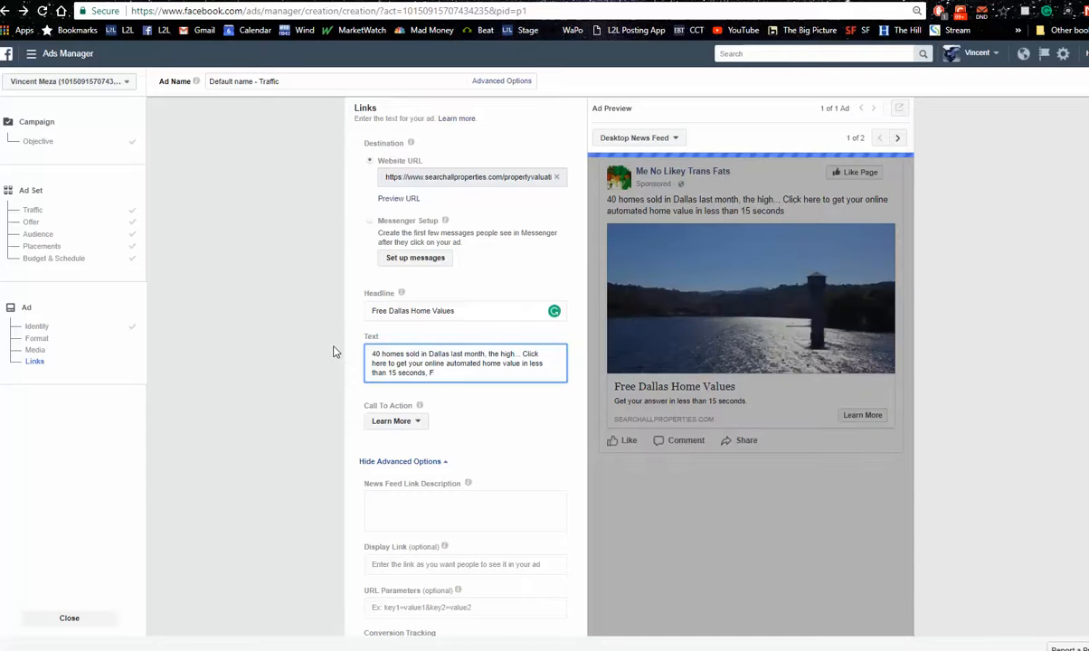
text(REE)
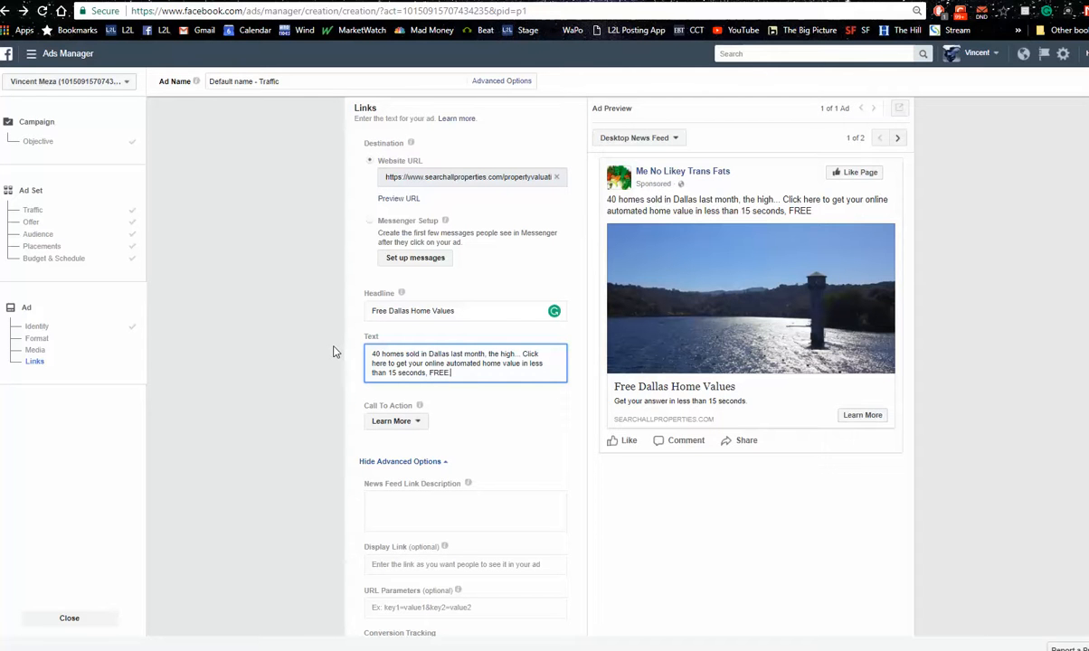
text(.)
Review the finished ad from the conversion tracking options back up through its links, preview, format and identity settings
scroll(902, 576, down, 3)
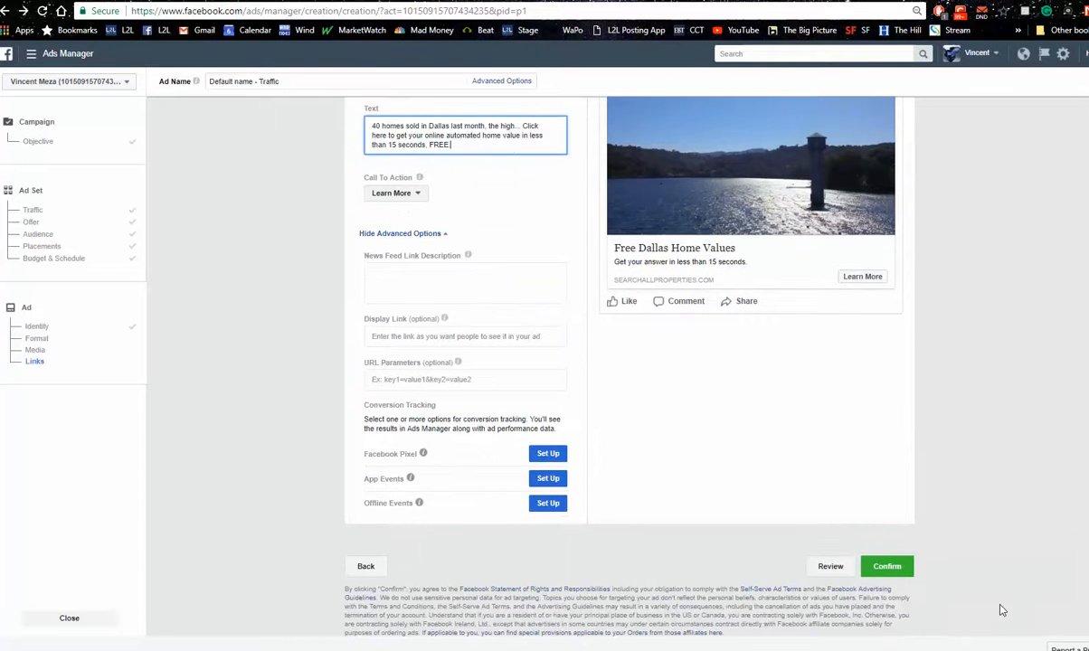
click(901, 576)
scroll(629, 362, up, 4)
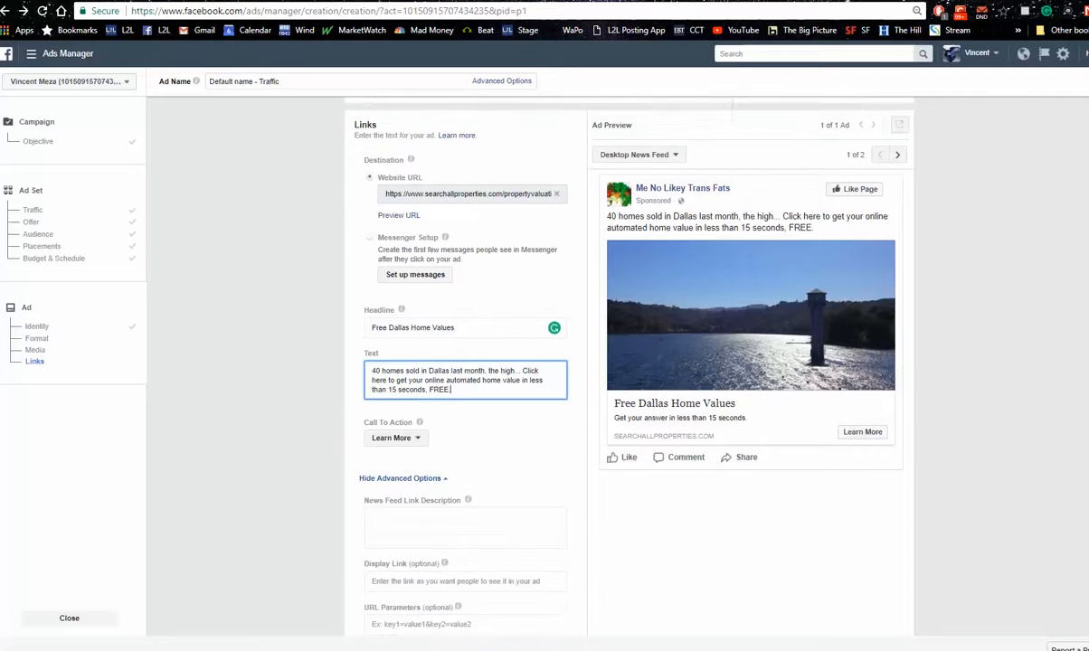
click(517, 449)
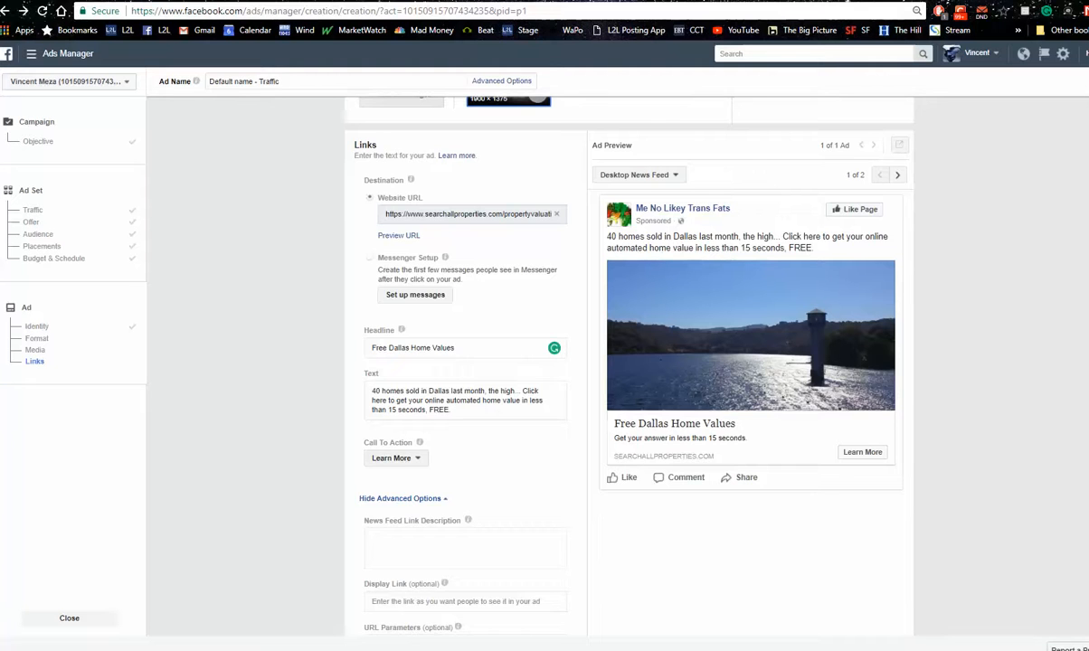
scroll(628, 362, up, 9)
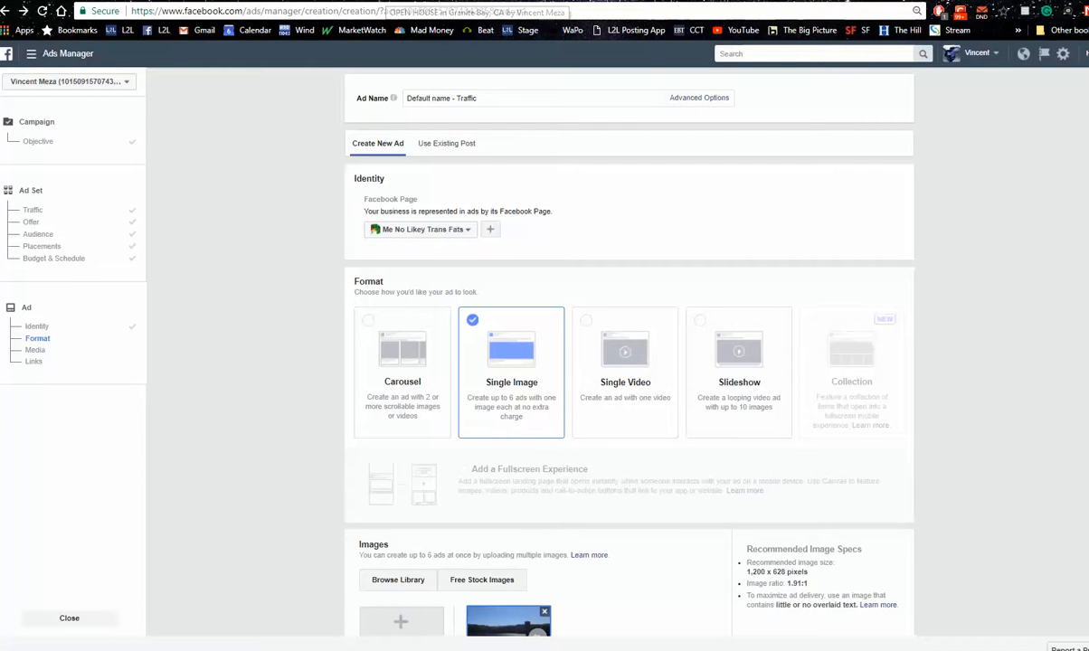
Switch to the Just Sold listing page for Granite Bay, open its sold-home information form, and copy the page's address
click(389, 1)
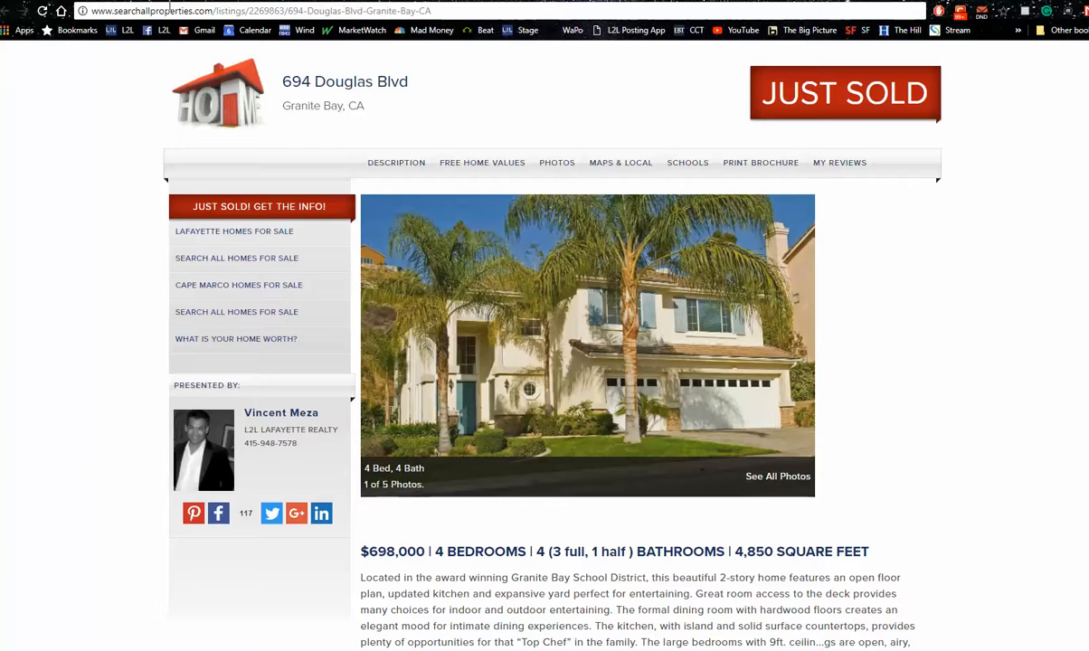
click(239, 214)
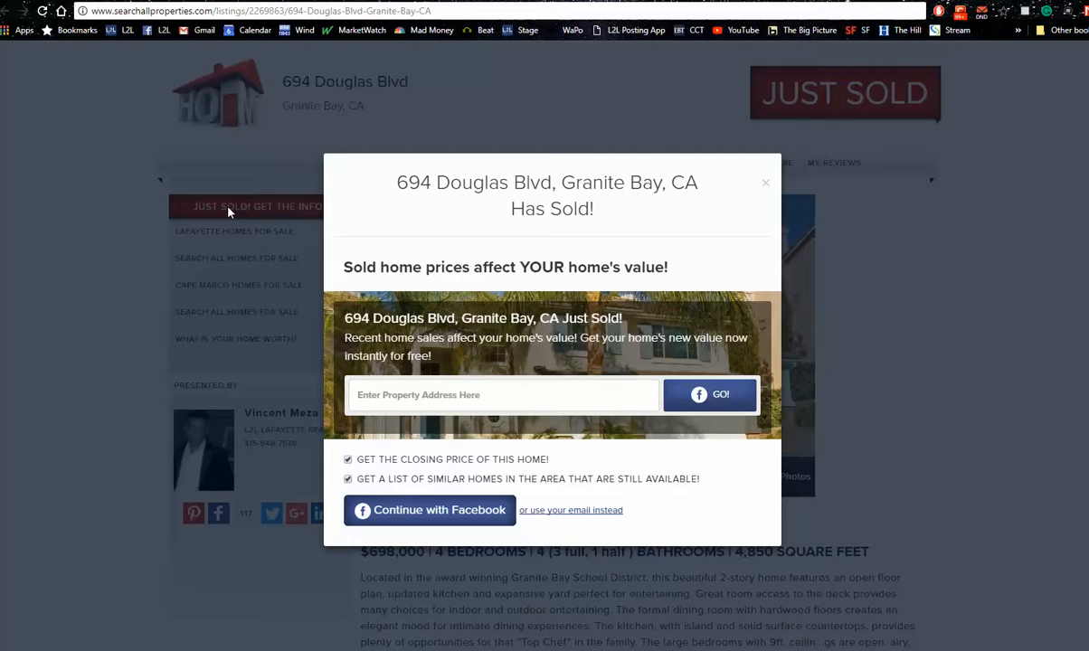
click(410, 13)
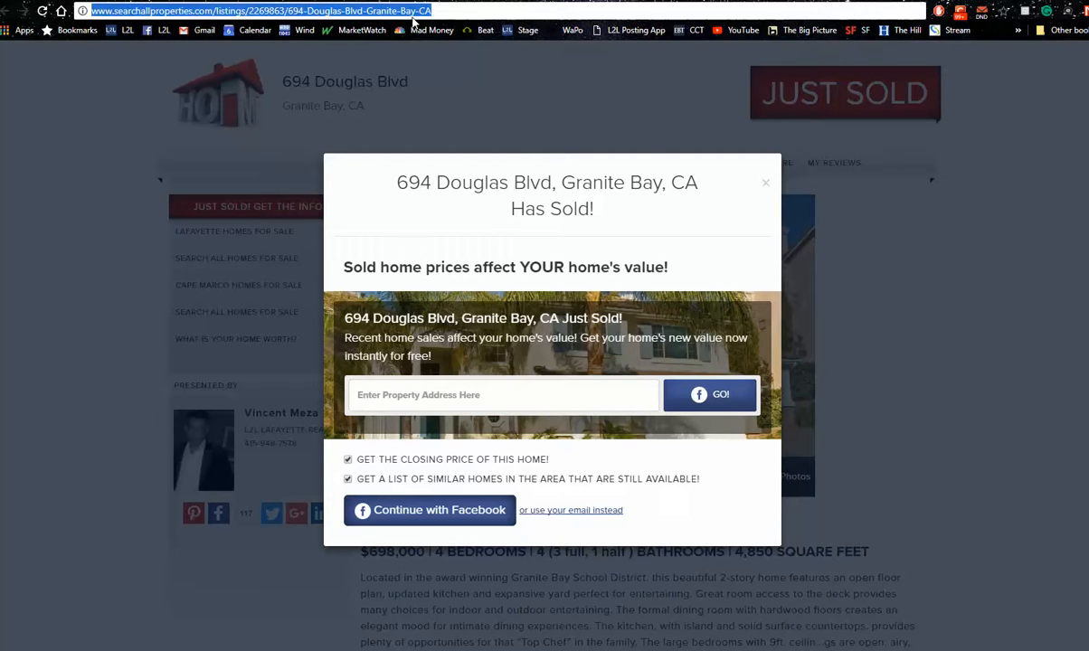
right_click(413, 15)
click(414, 63)
Return to Facebook, start creating a new ad from the home page, and dismiss the ad blocker warning
click(570, 1)
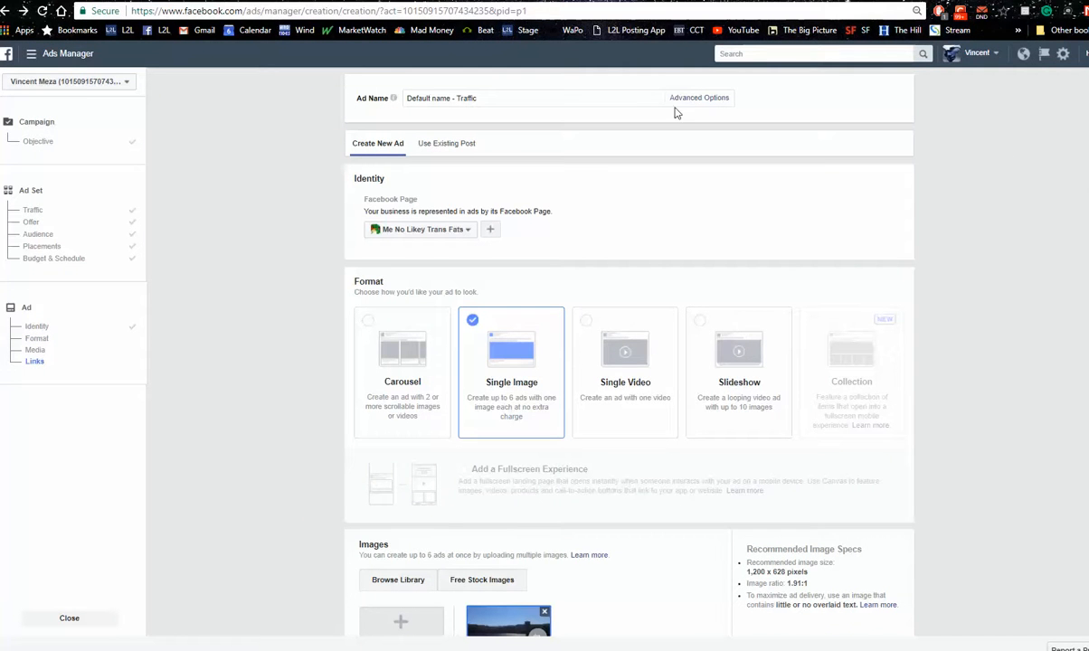
click(7, 55)
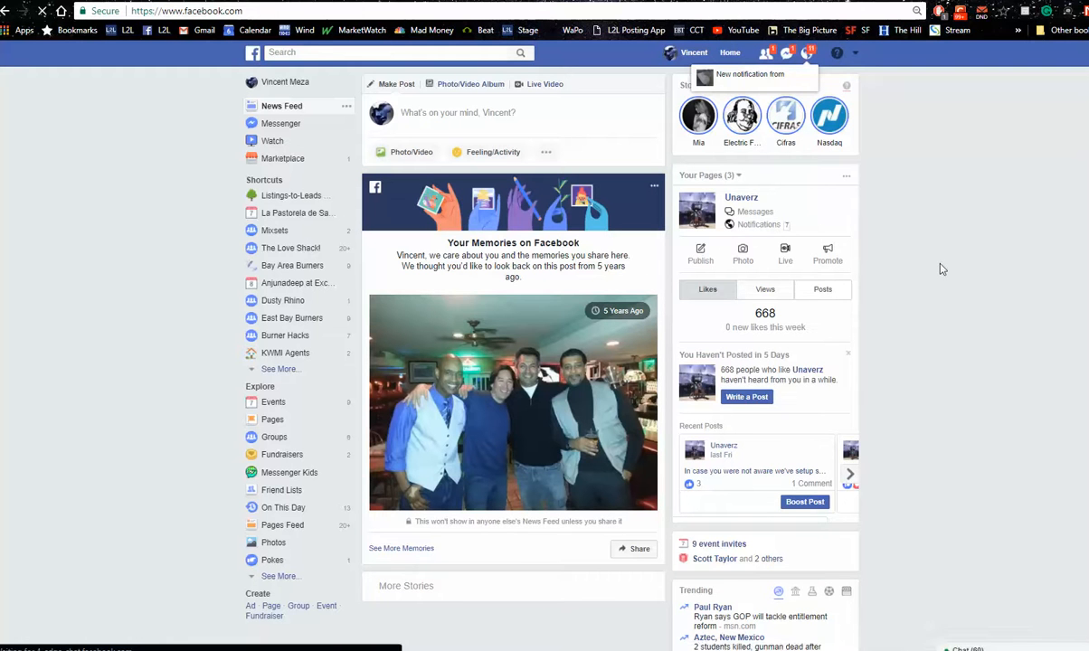
click(856, 56)
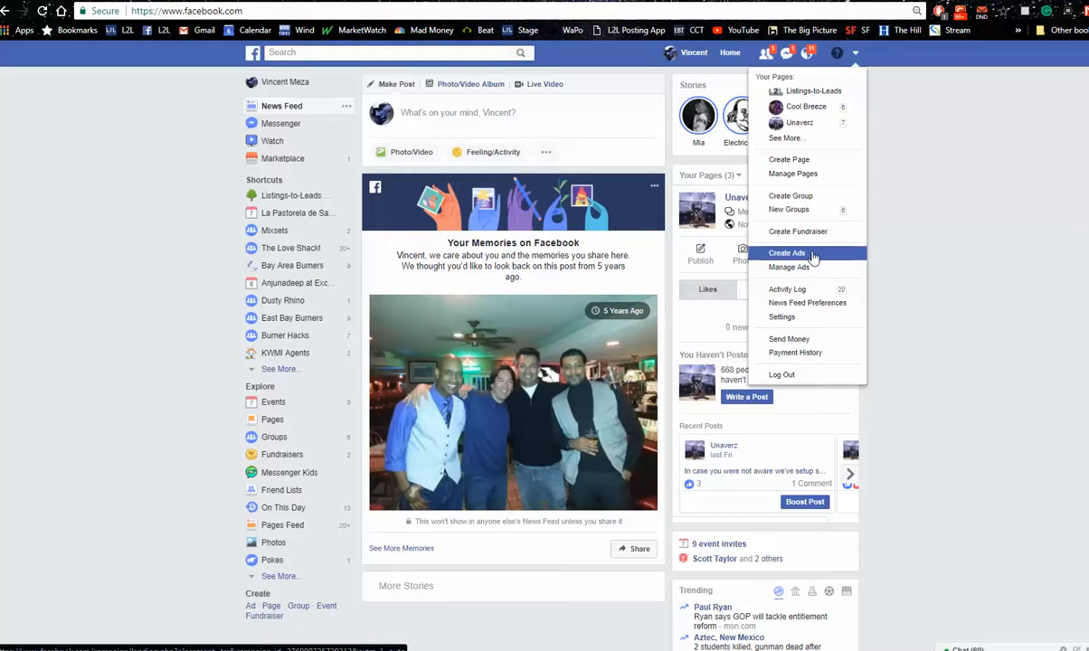
click(814, 257)
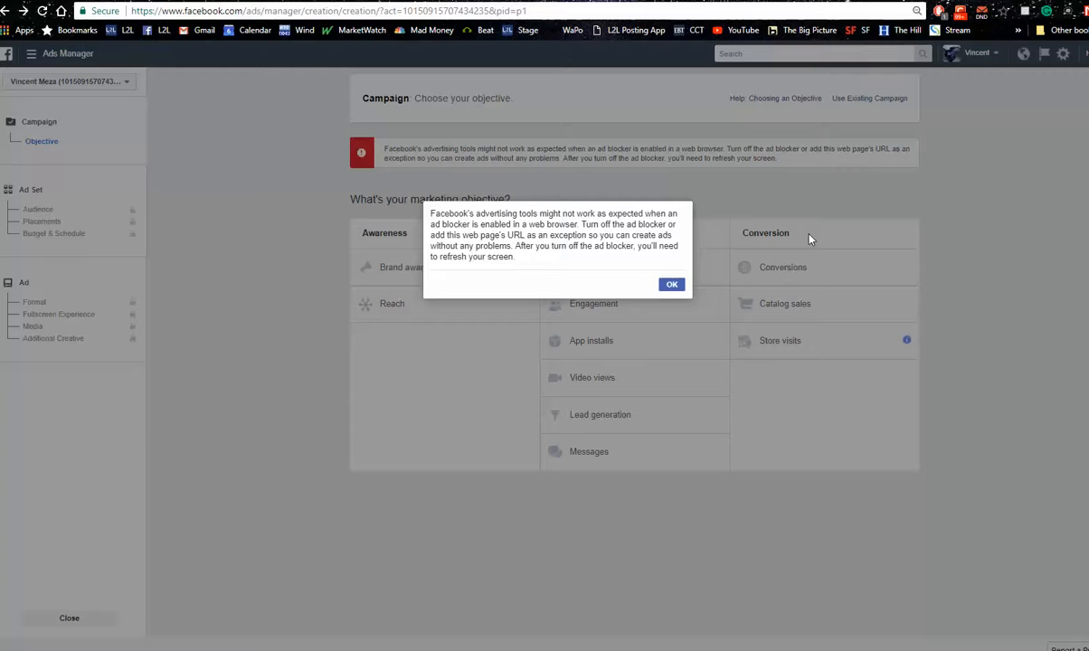
click(665, 284)
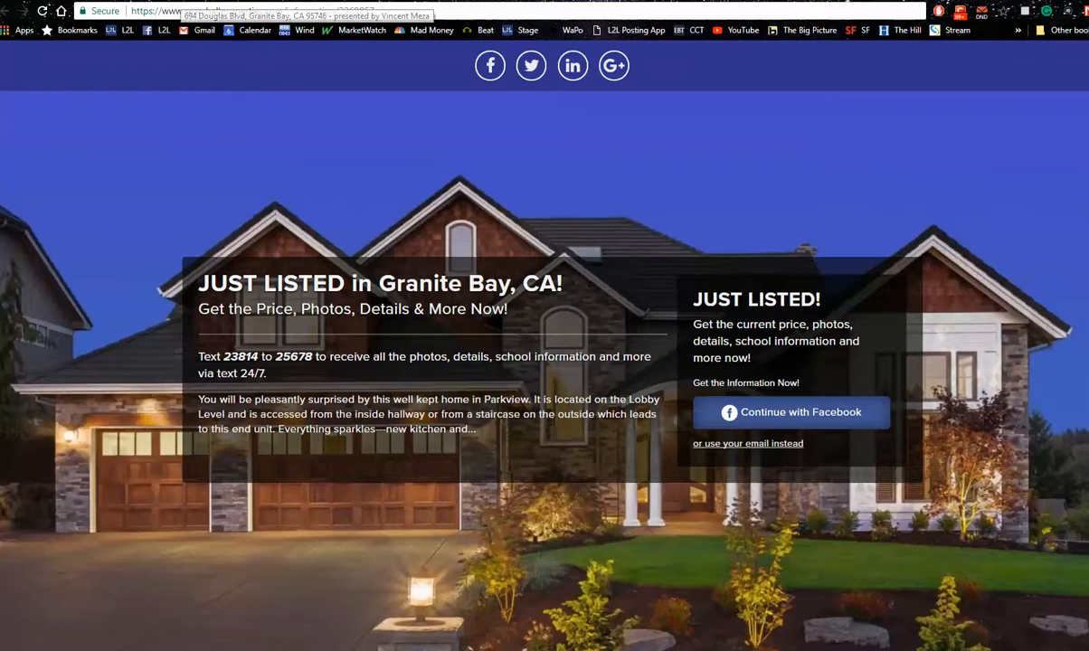
Compare the Just Sold, Just Listed and Open House pages for the Granite Bay properties
click(179, 1)
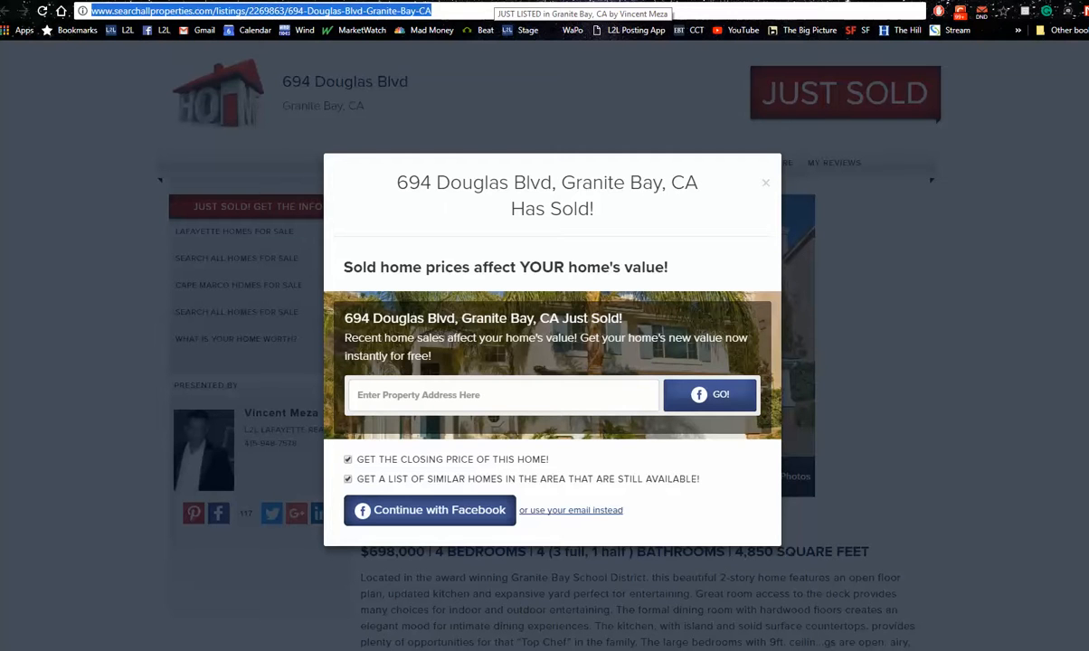
click(495, 1)
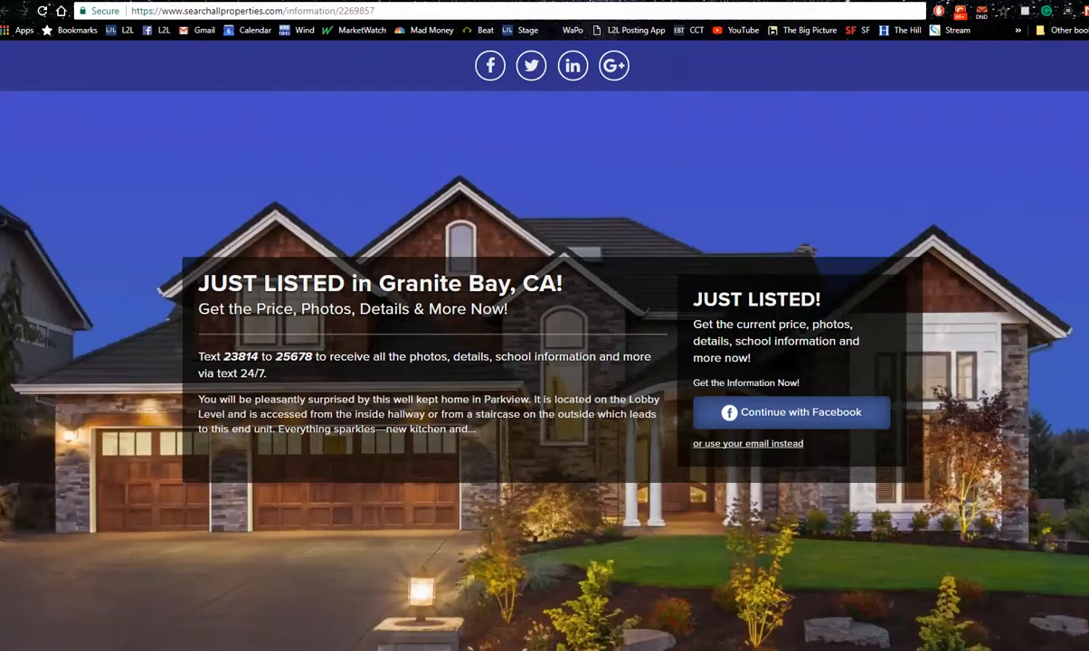
key(ctrl+Tab)
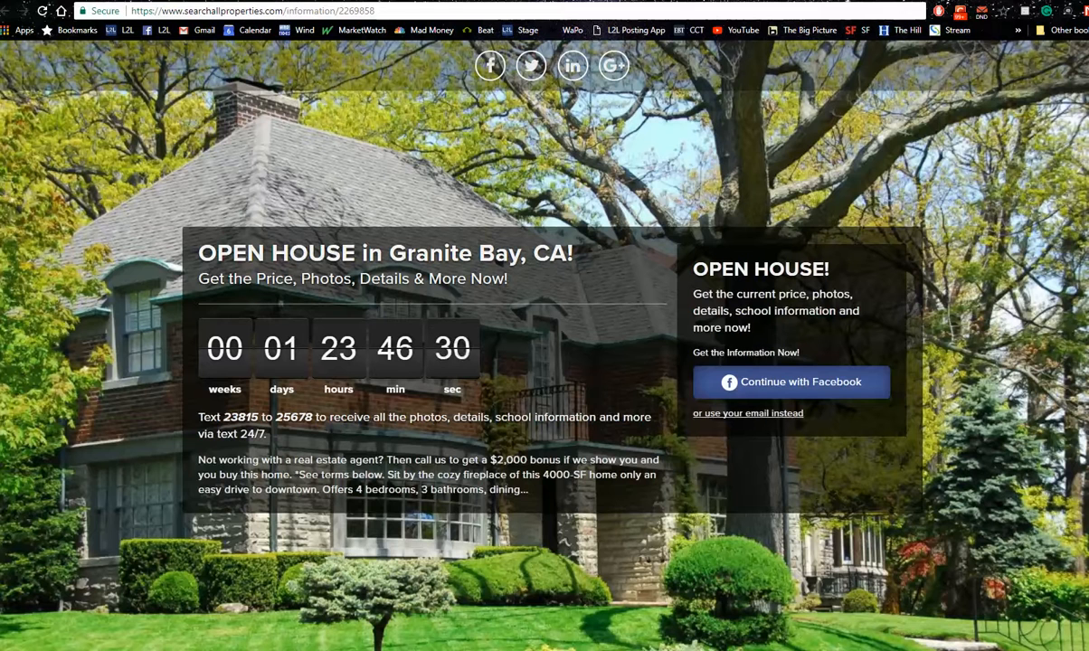
Copy the address of the Granite Bay Open House landing page and go back to the new campaign in Ads Manager
click(102, 1)
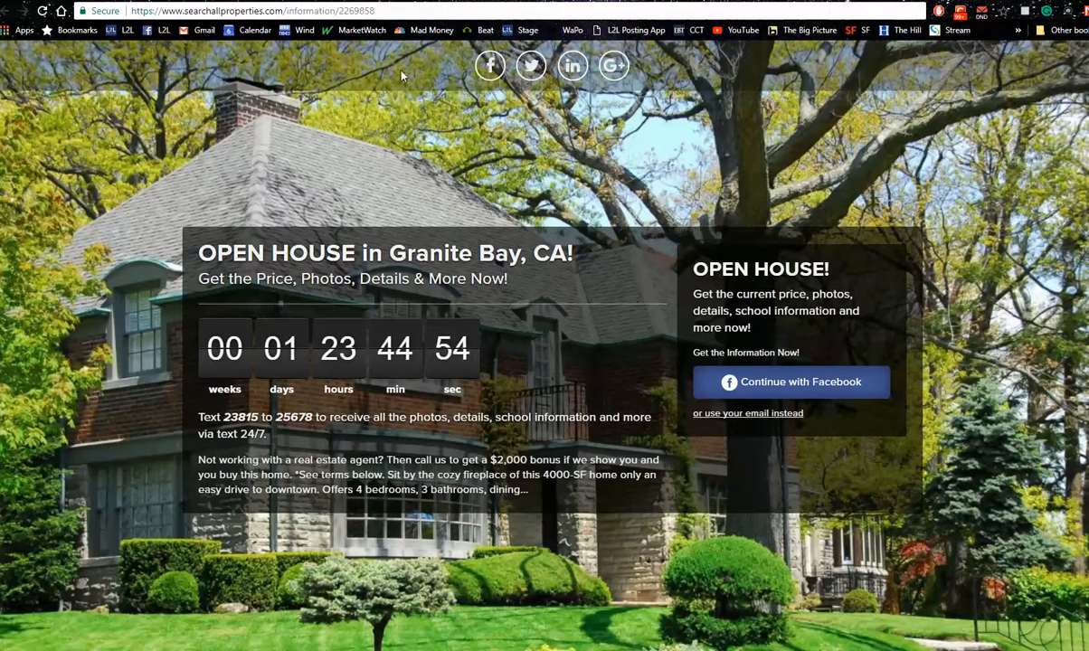
click(373, 9)
right_click(371, 9)
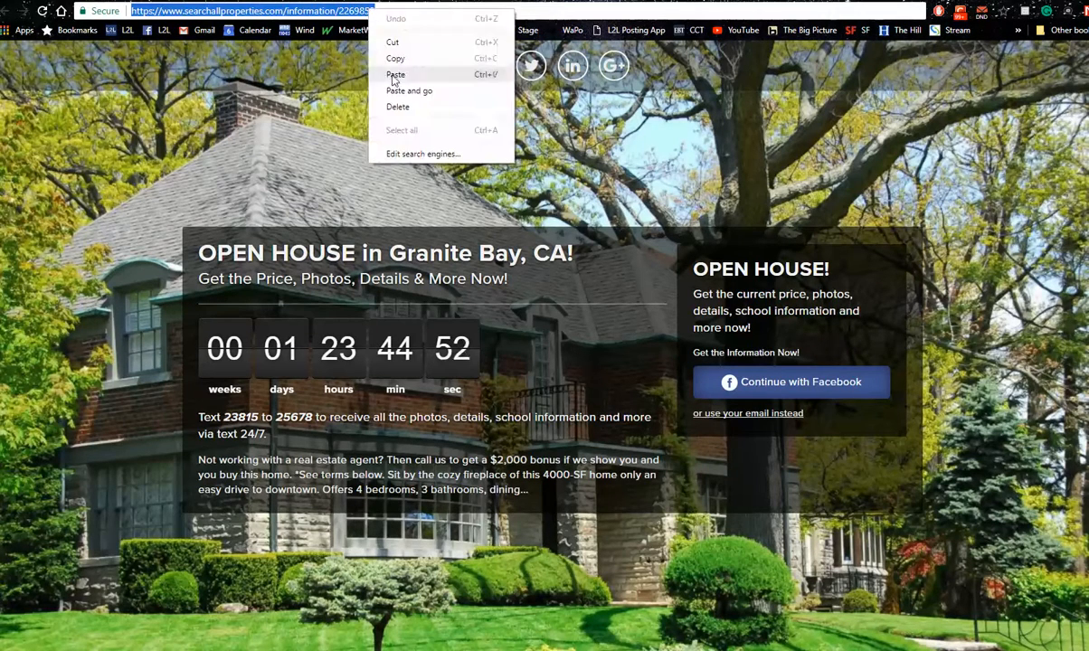
click(399, 58)
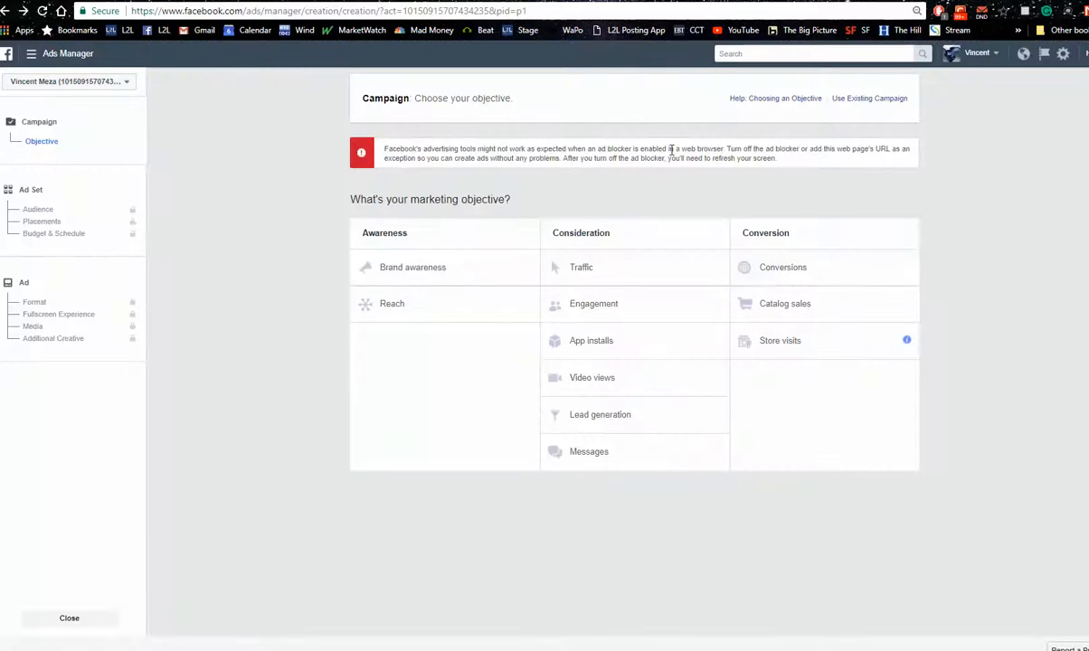
Choose Traffic as the campaign objective, name the campaign "Open house Value dec", and continue to the ad set
click(615, 273)
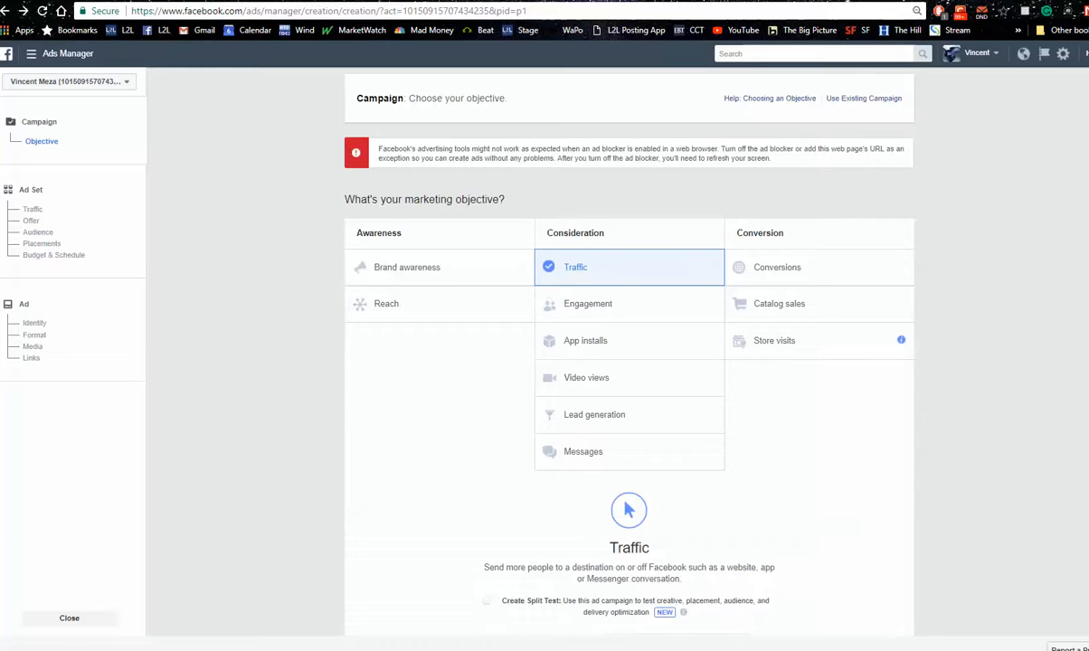
scroll(629, 362, down, 3)
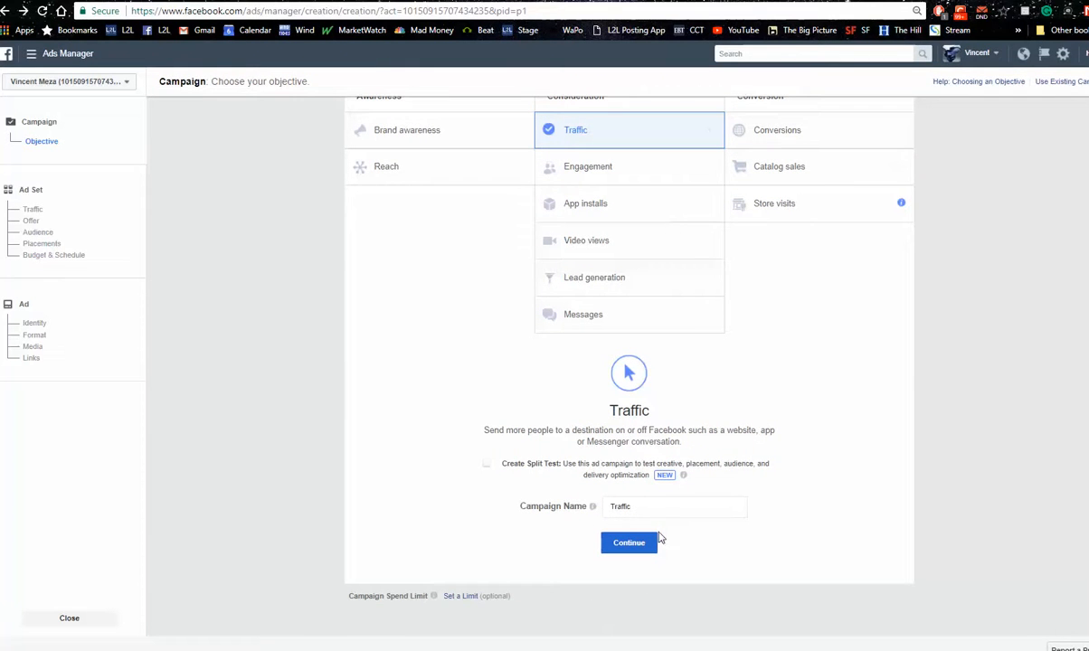
drag(661, 504, 471, 523)
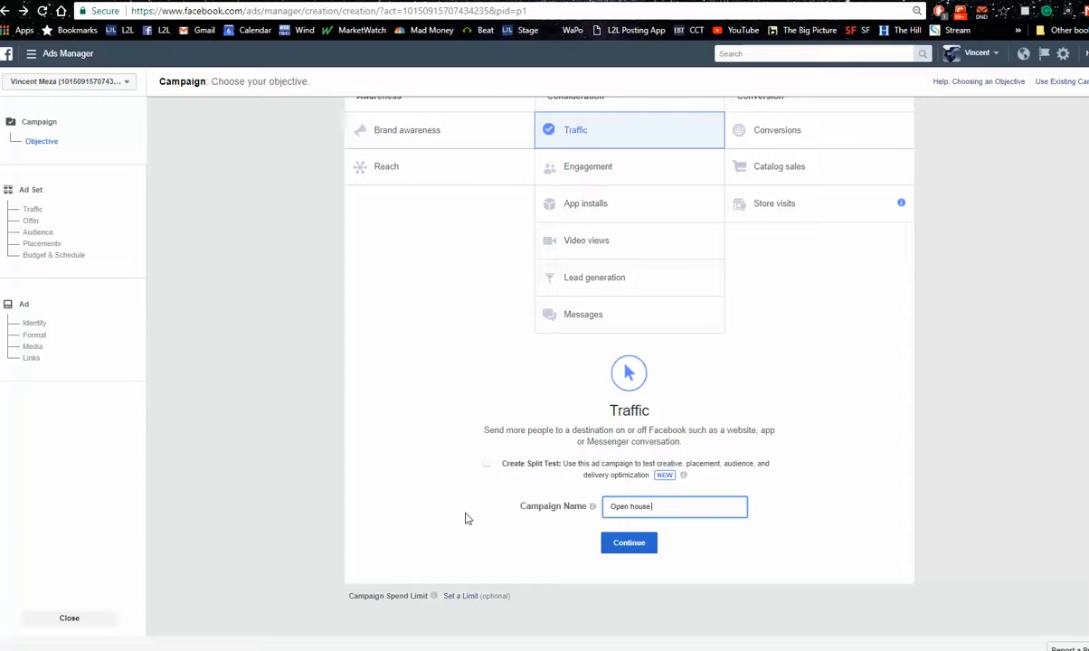
text(Open house Value dec)
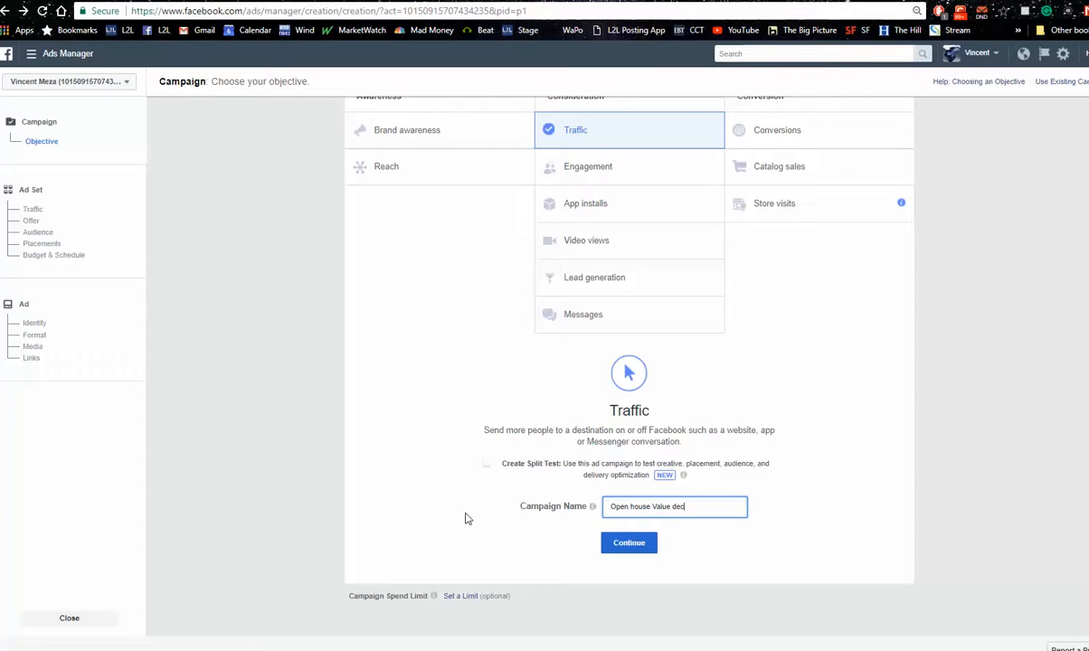
click(626, 548)
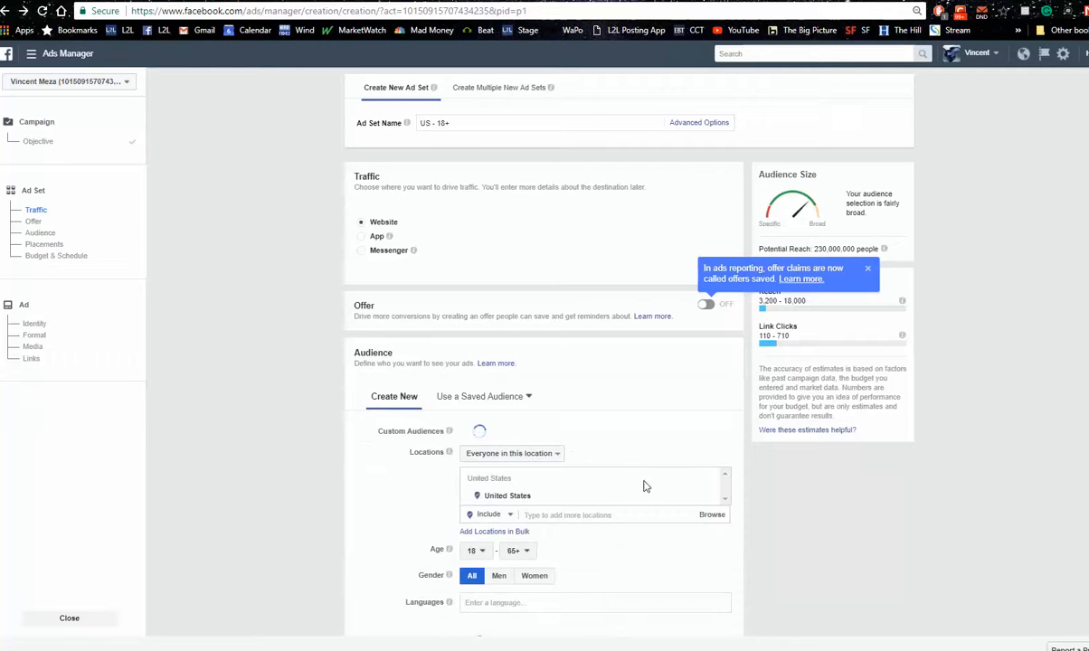
Set the ad set's audience location to Dallas, Texas, and its minimum age to 22
scroll(1083, 344, down, 1)
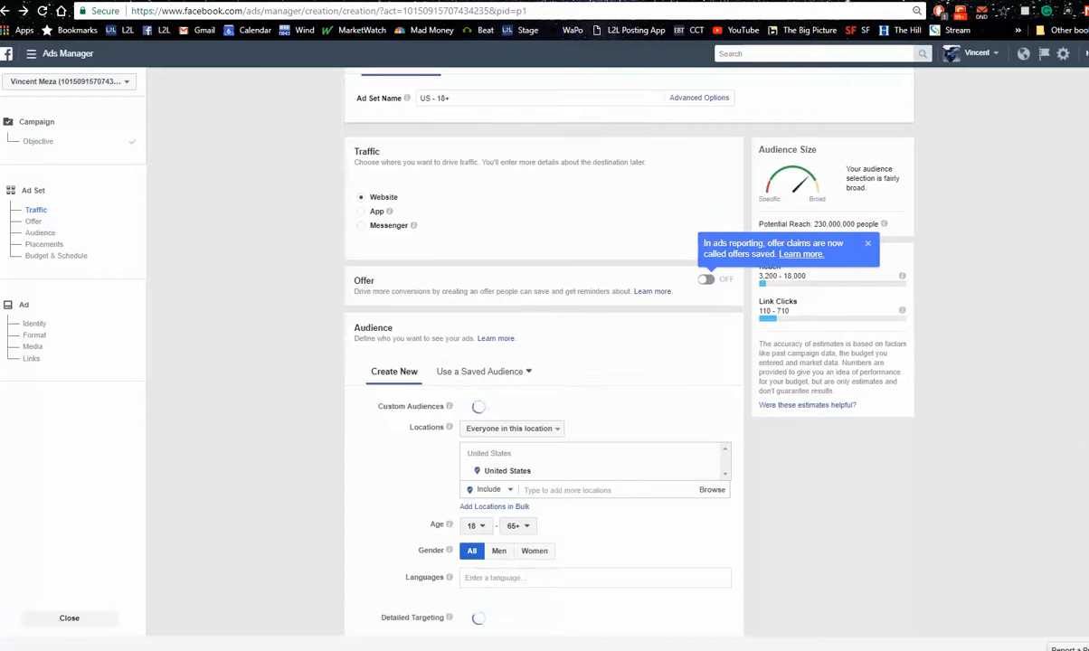
scroll(614, 506, down, 2)
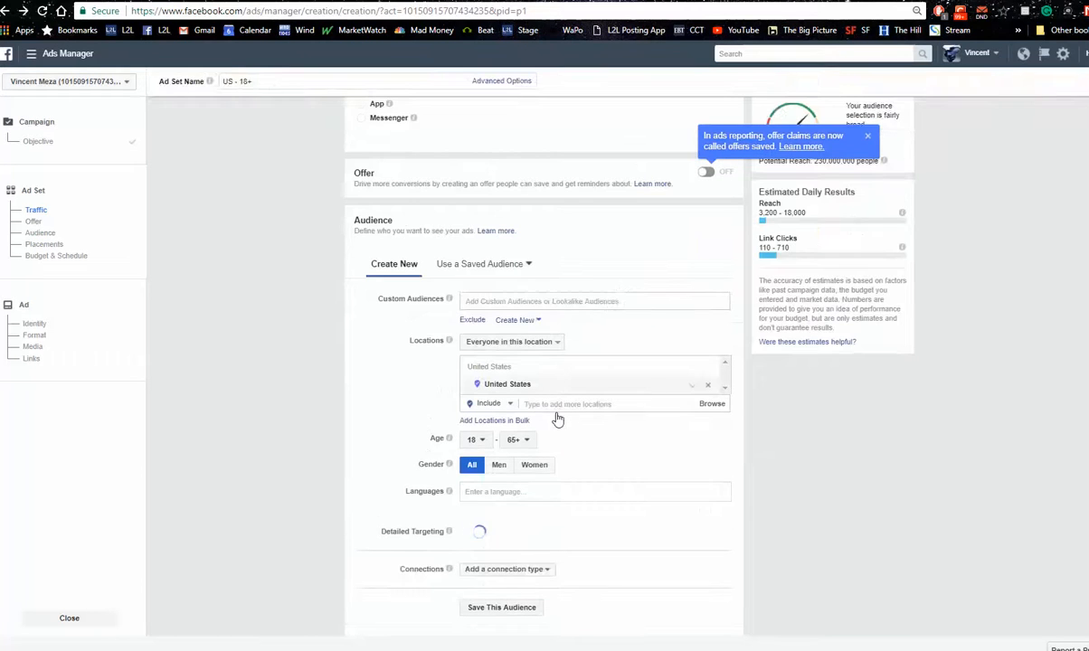
click(557, 404)
text(dala)
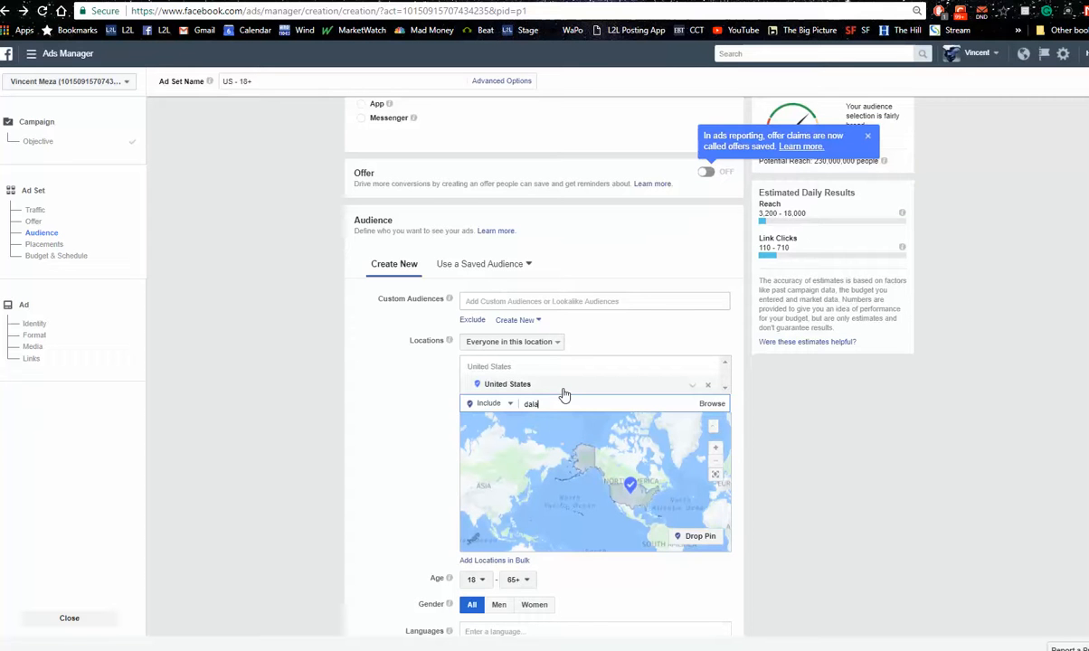
key(BackSpace)
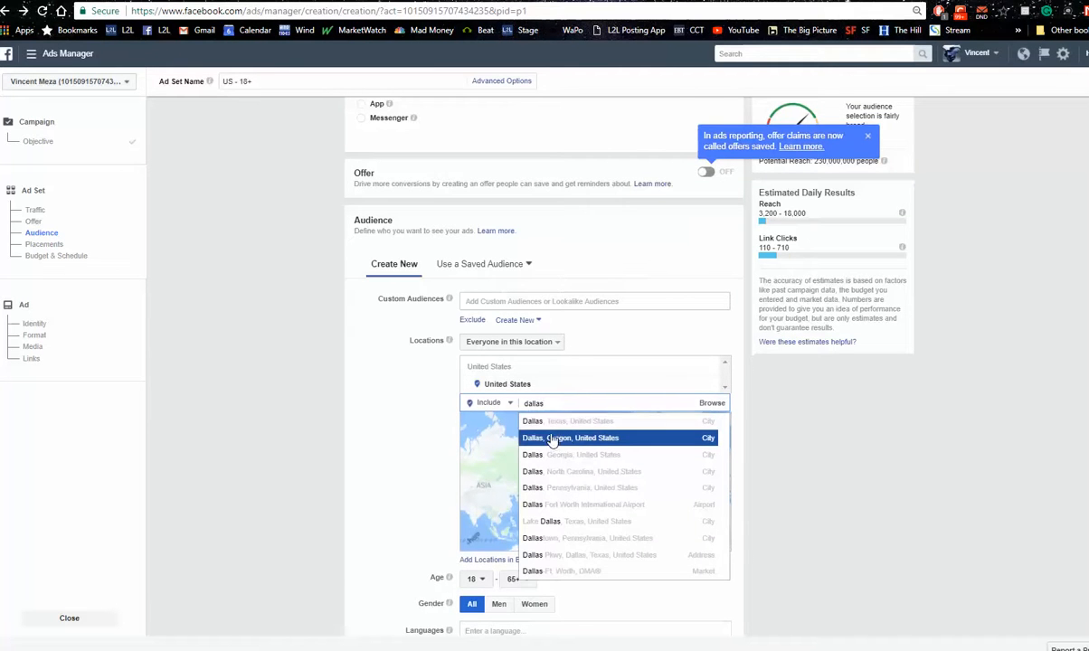
click(551, 430)
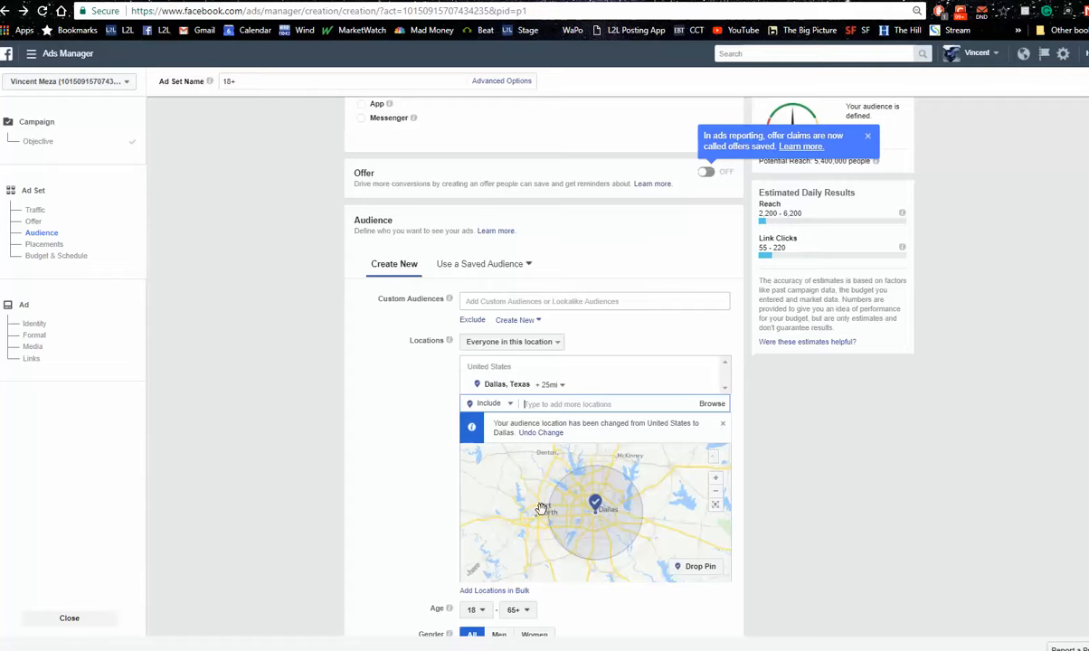
scroll(1068, 386, down, 3)
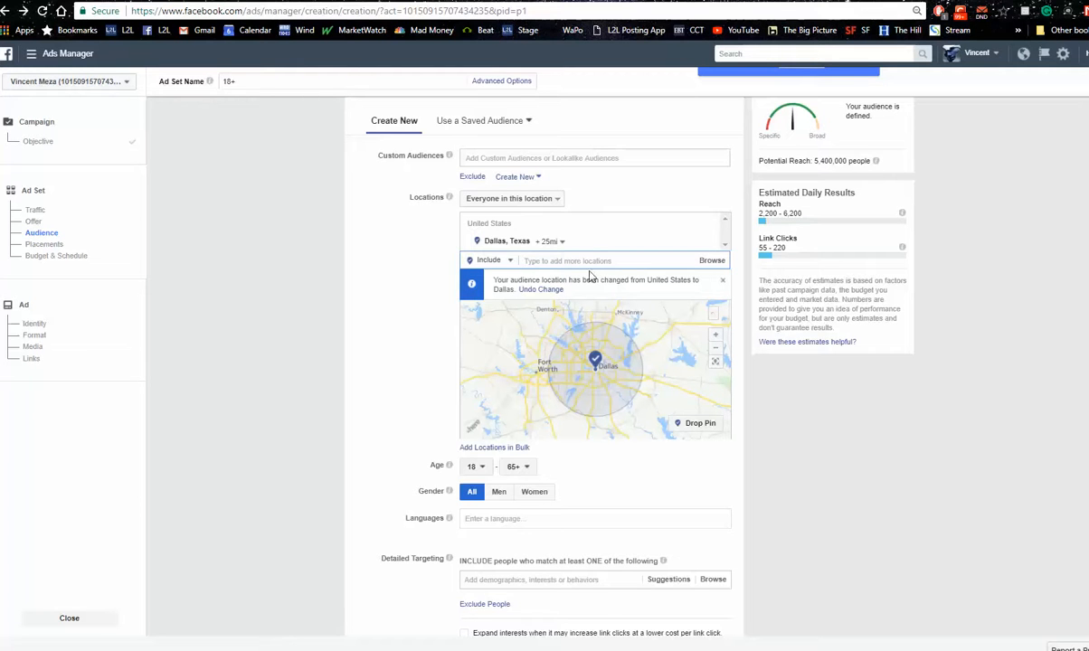
click(489, 471)
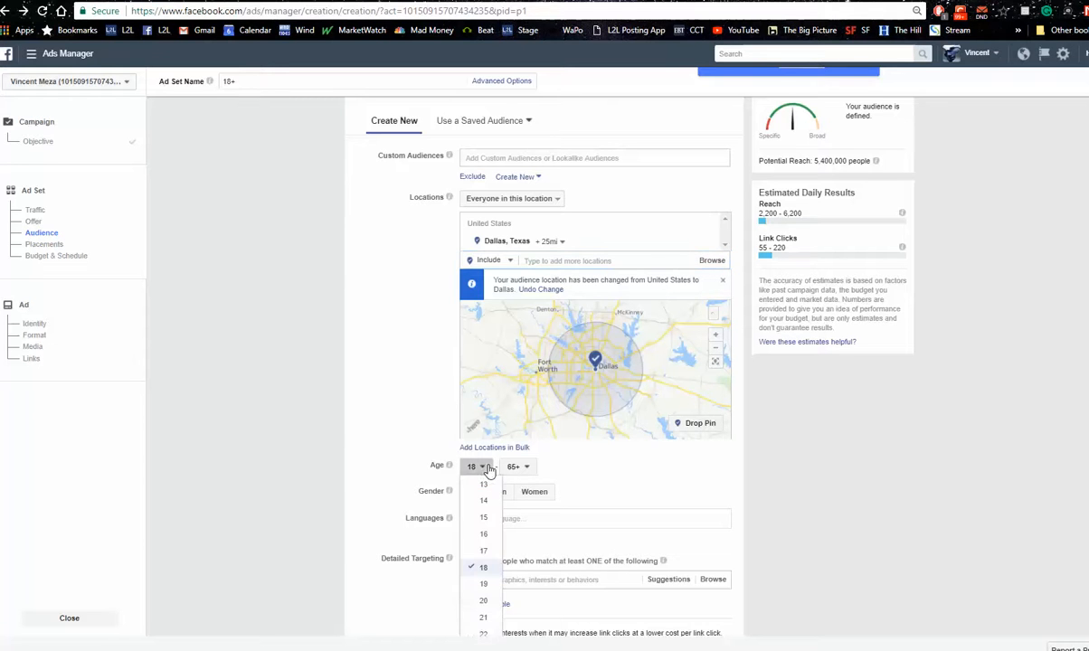
click(487, 633)
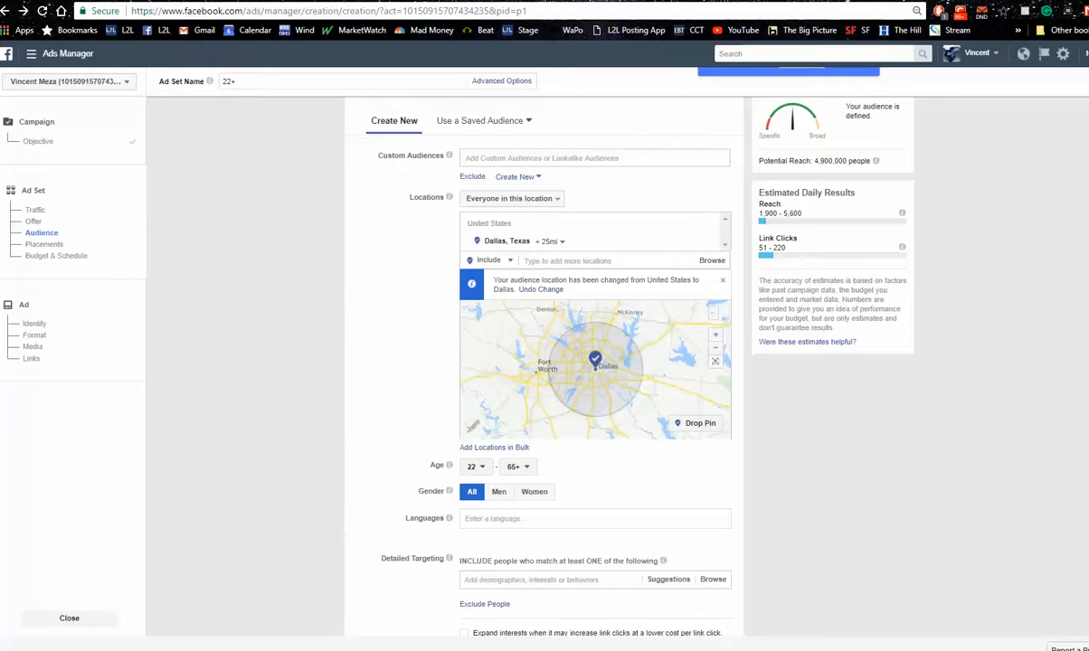
scroll(543, 362, down, 5)
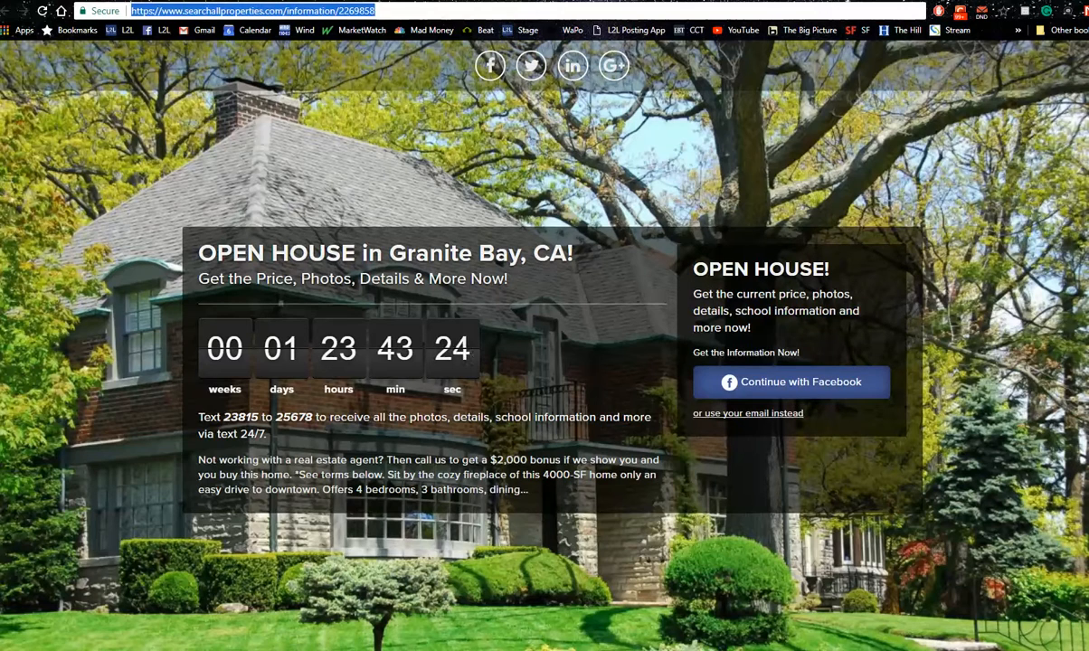
Check the Just Sold page for Granite Bay, closing its sold-home form, and return to the ad set in Ads Manager
click(149, 1)
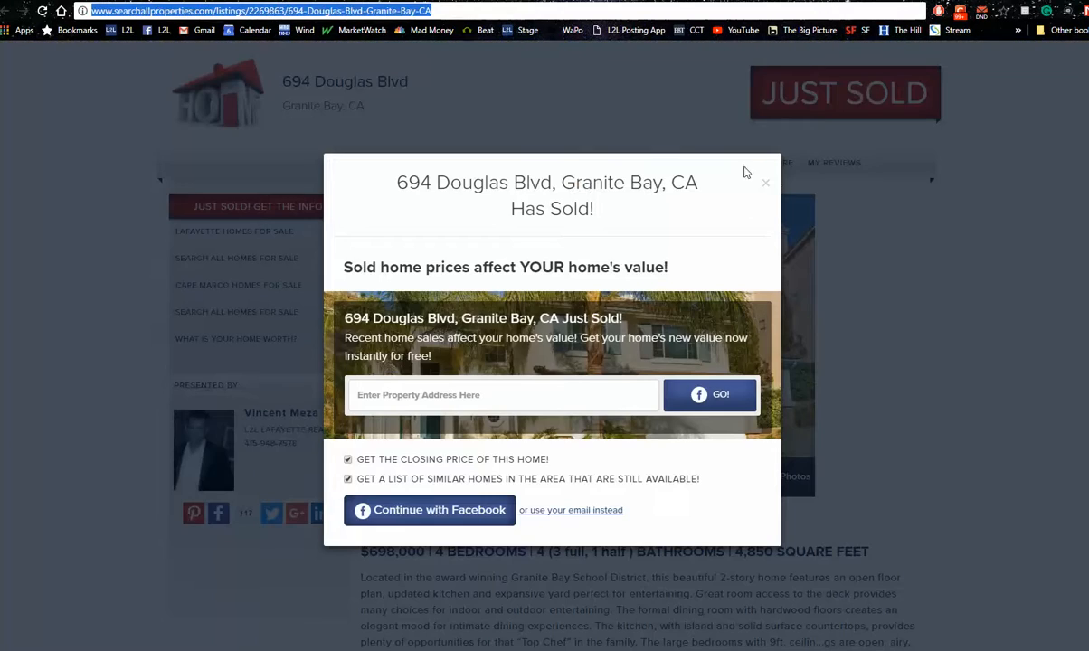
click(767, 183)
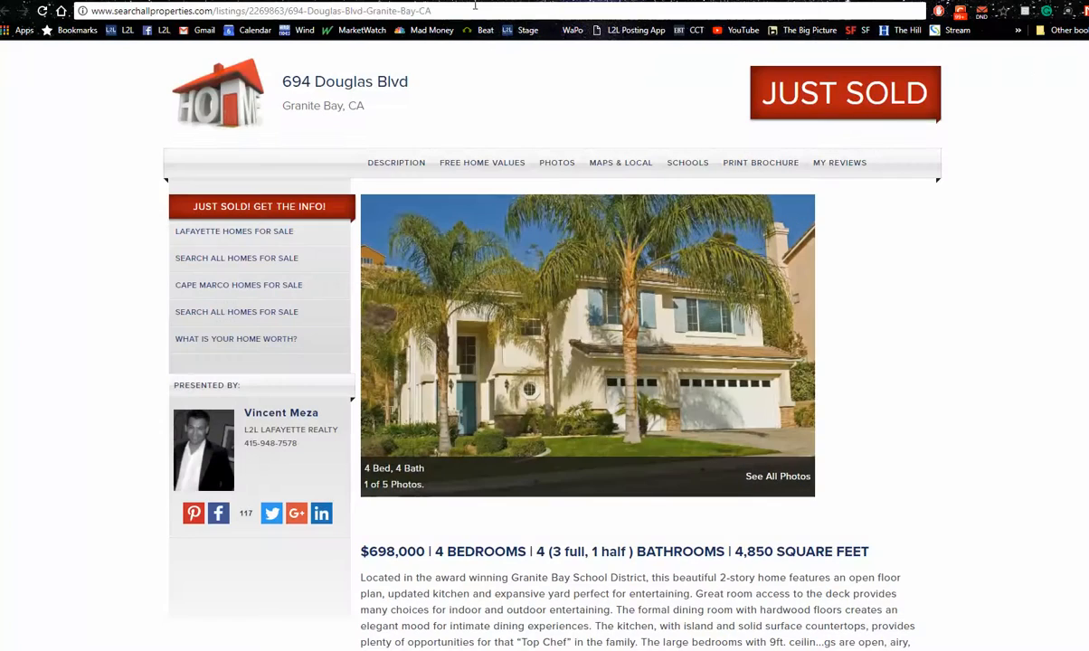
click(588, 1)
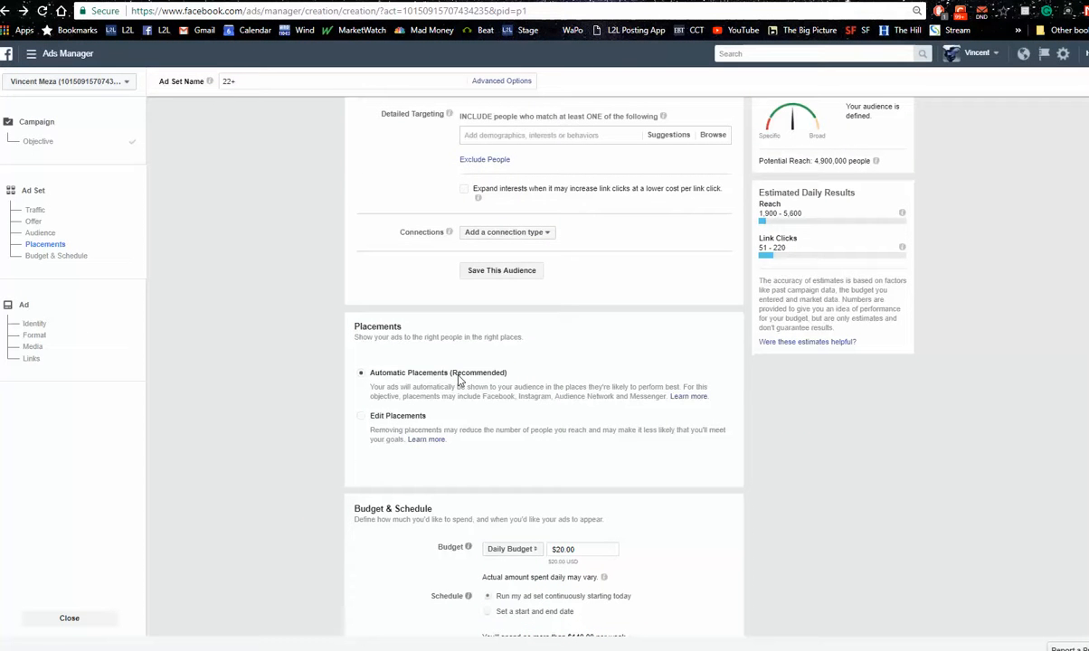
Switch the ad set to a lifetime budget and set the amount to $20.00
scroll(544, 362, down, 1)
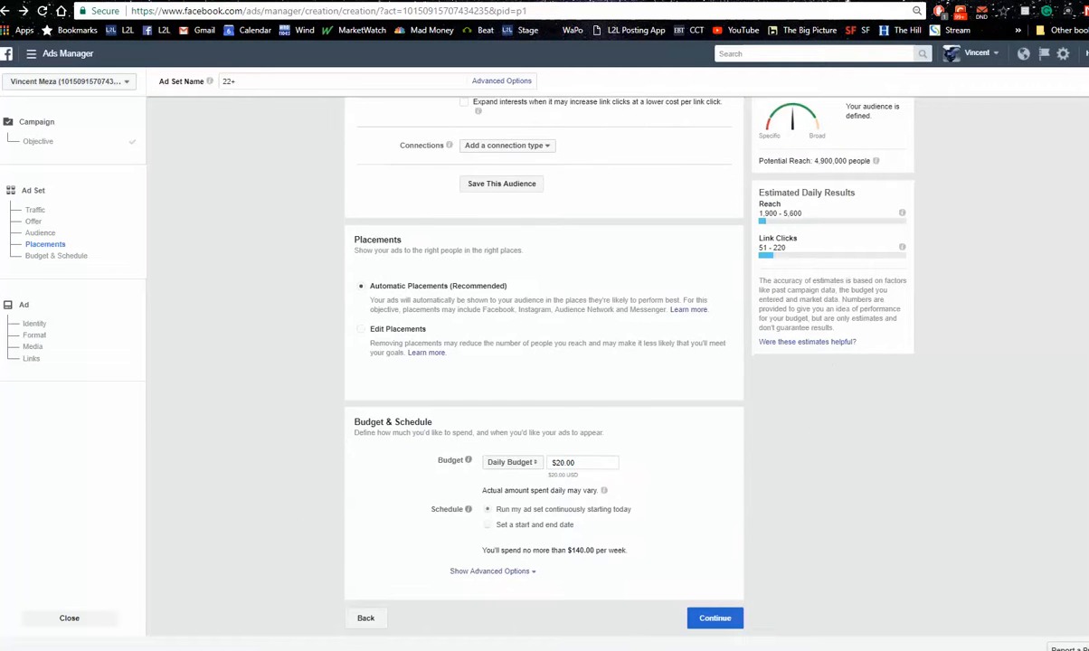
click(534, 467)
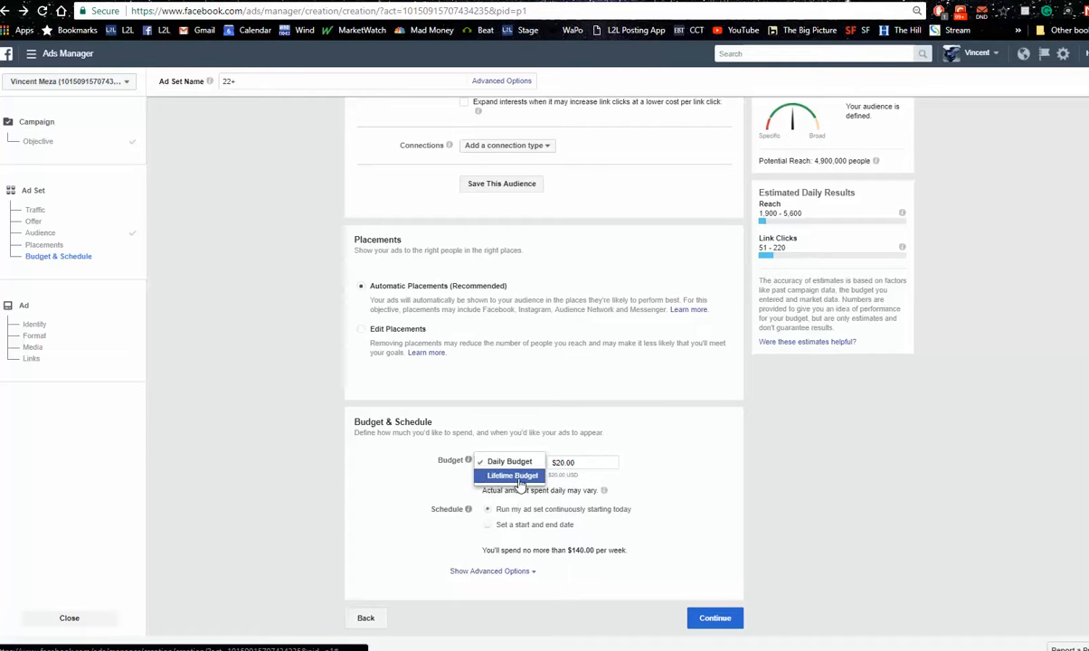
click(520, 477)
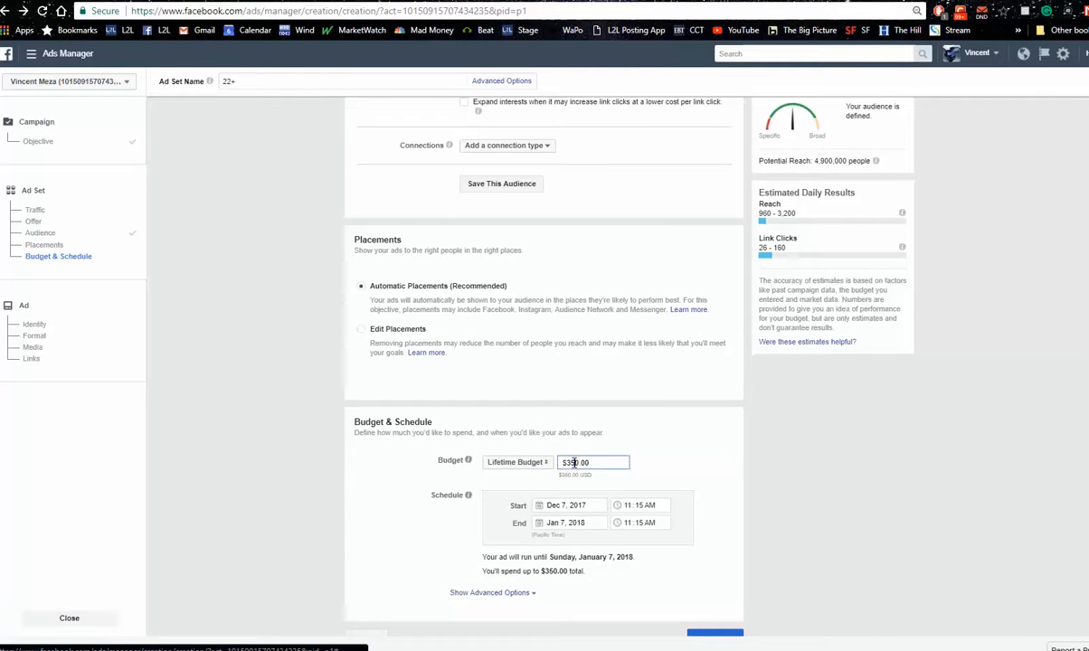
click(567, 463)
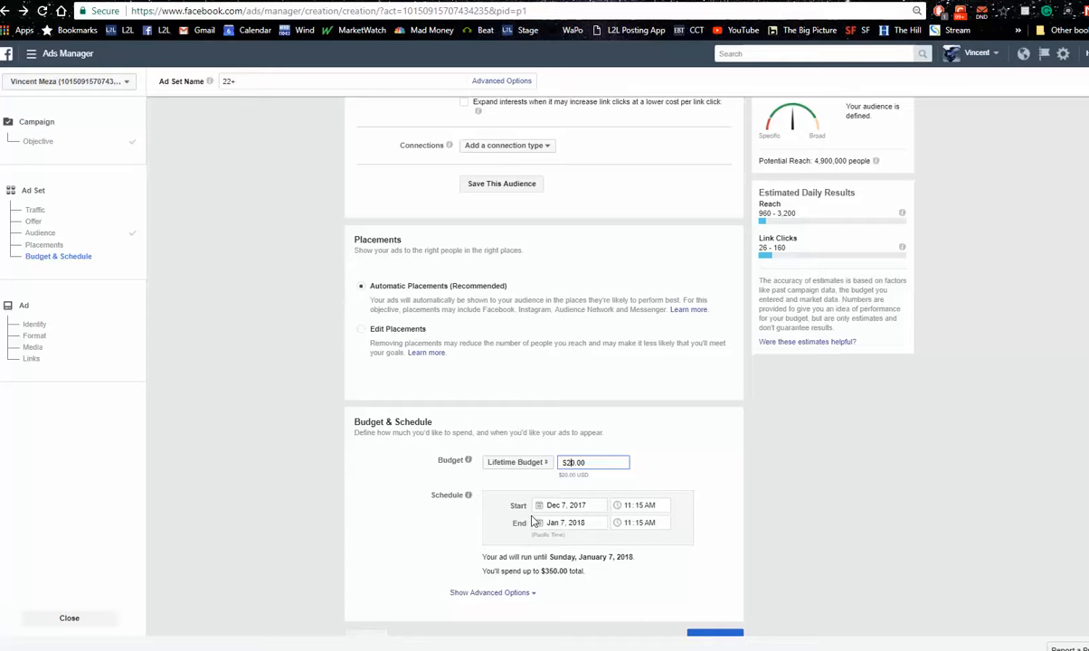
Set the ad schedule's end date to December 11, 2017, and continue to the ad setup
click(563, 505)
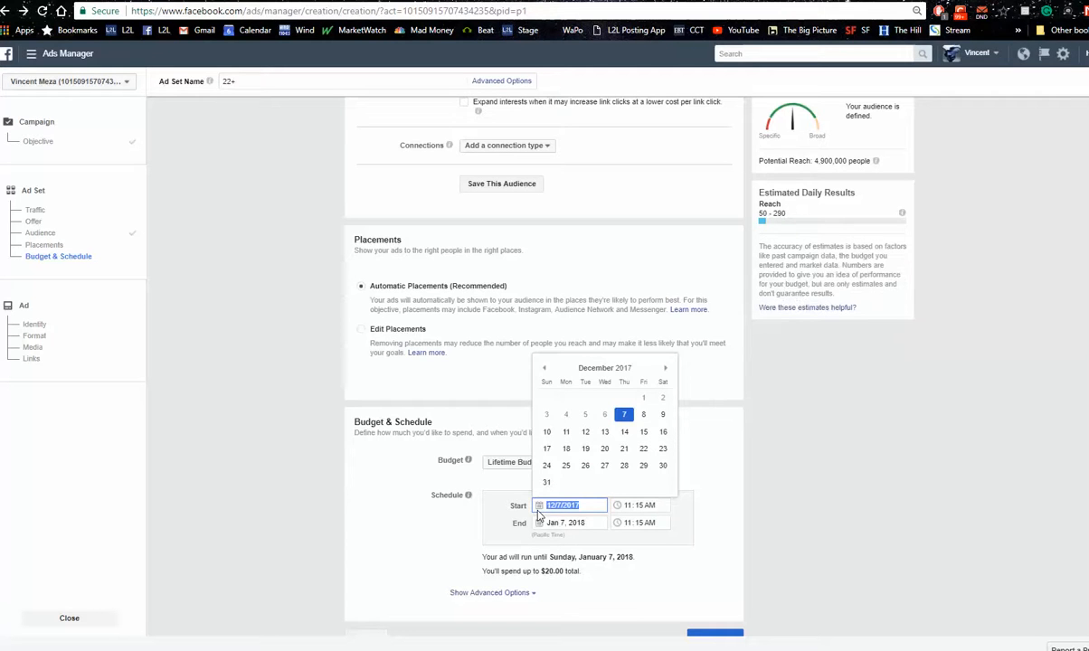
click(548, 525)
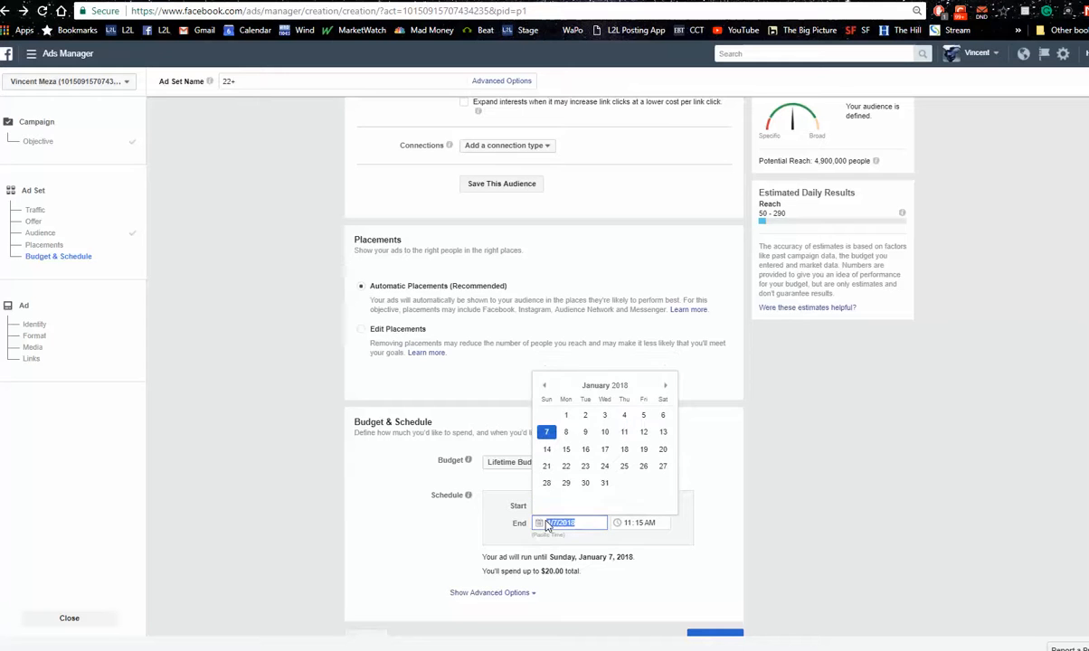
click(547, 387)
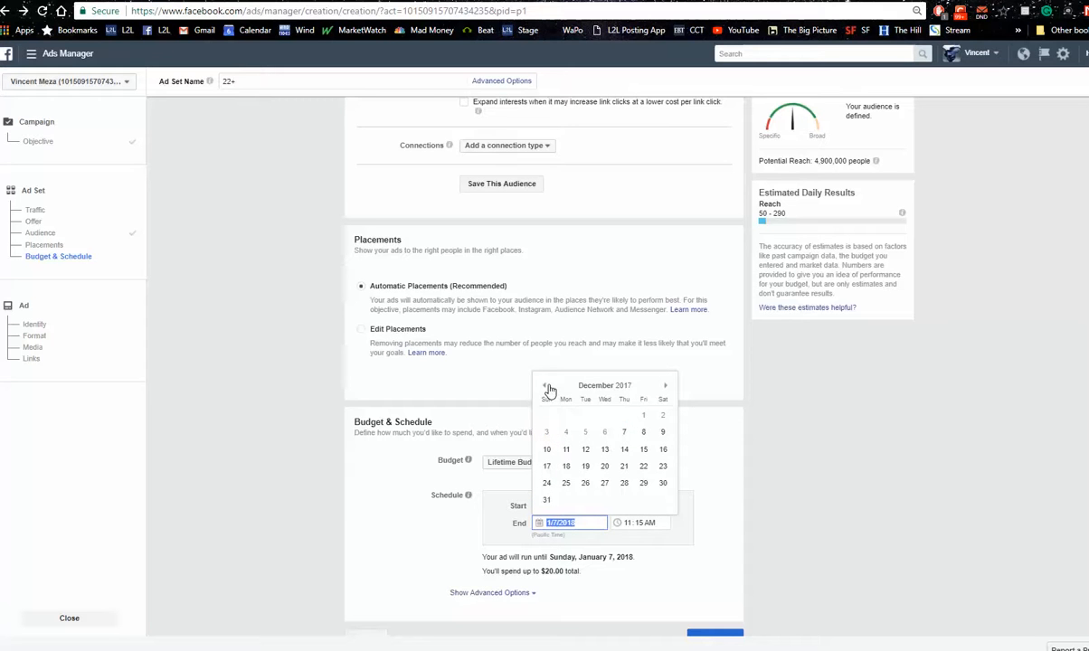
click(562, 449)
click(685, 474)
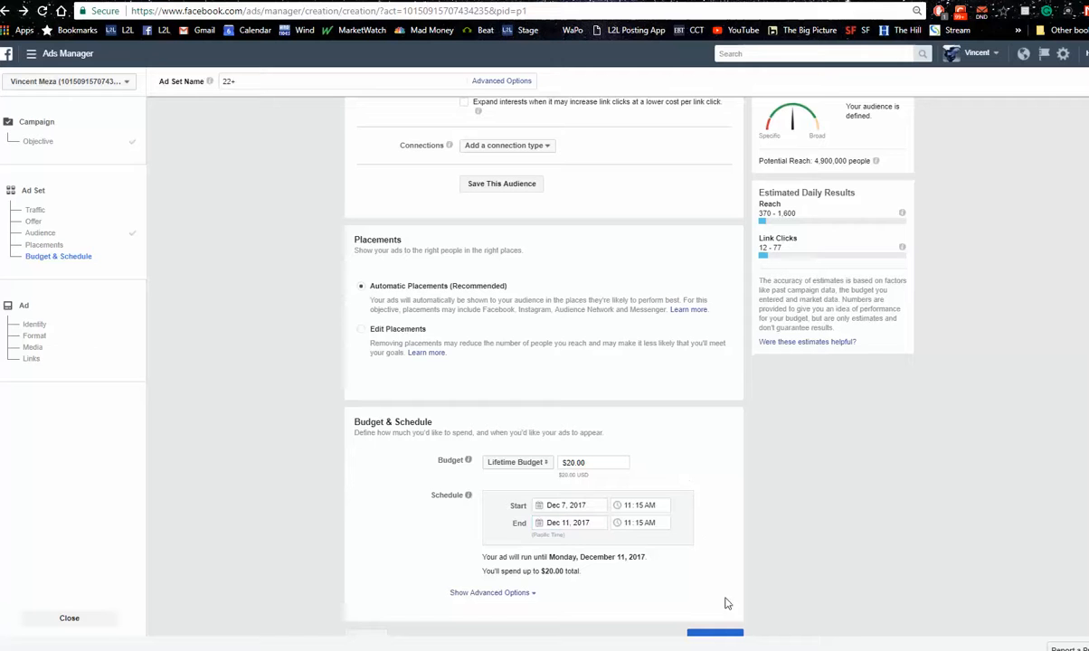
scroll(543, 362, down, 1)
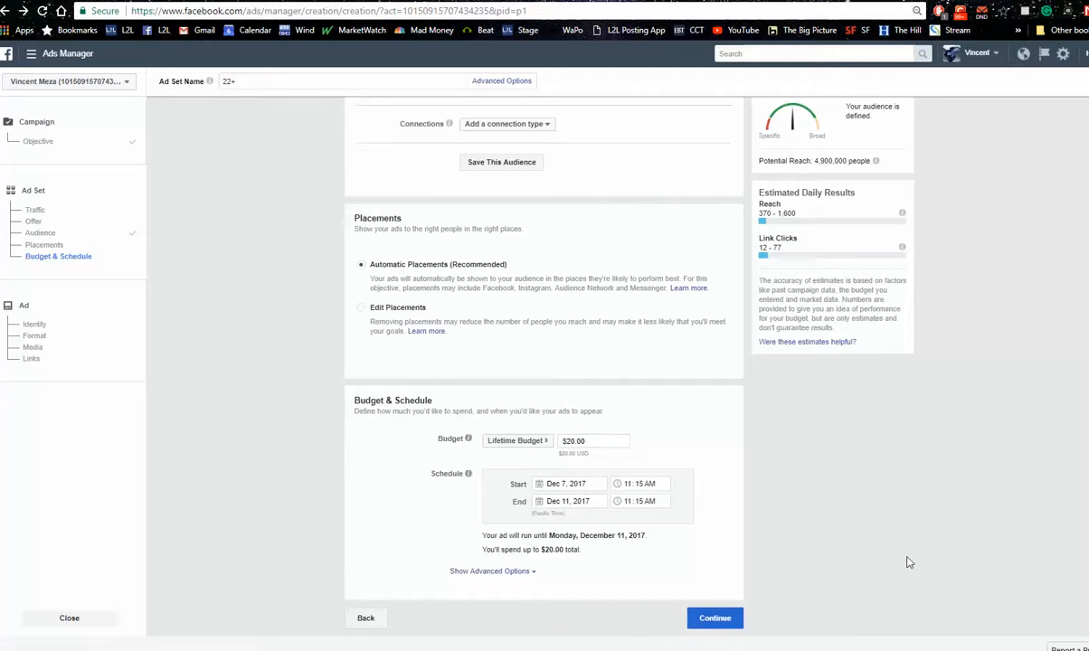
click(705, 621)
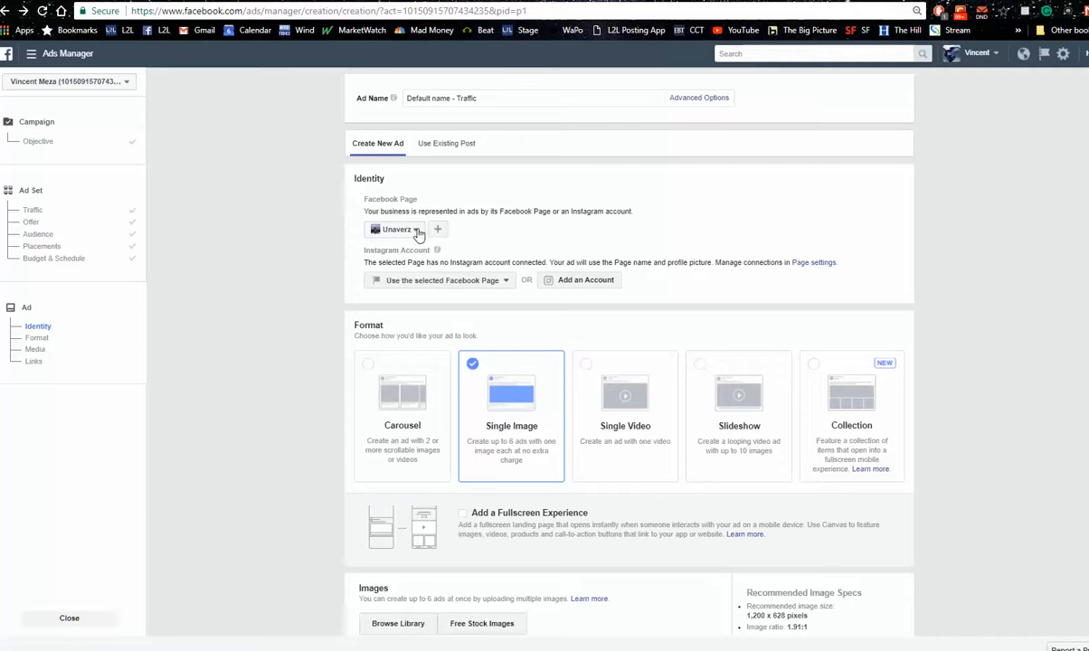
Select Me No Likey Trans Fats as the ad's Facebook Page and paste the copied Open House page address as the website URL
click(417, 231)
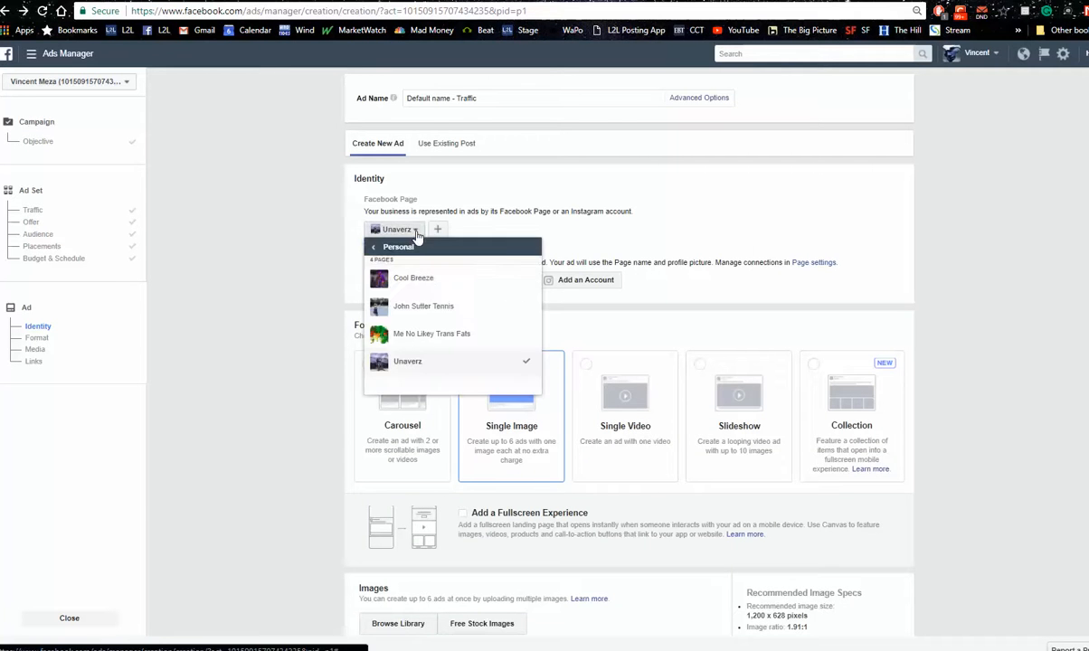
click(417, 342)
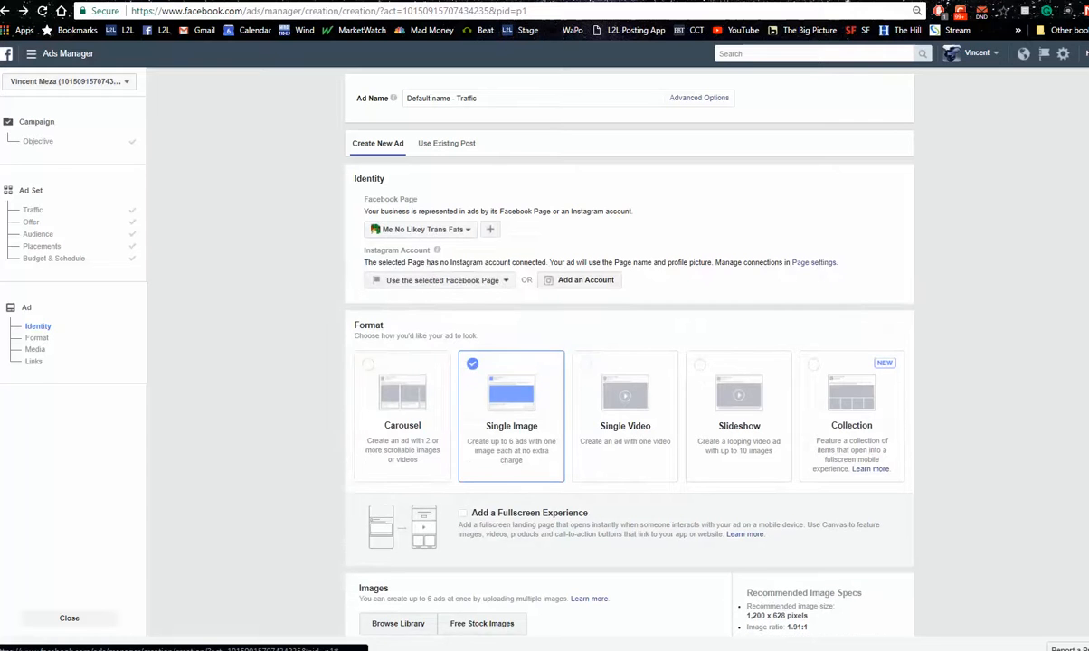
scroll(622, 368, down, 4)
click(413, 476)
right_click(413, 476)
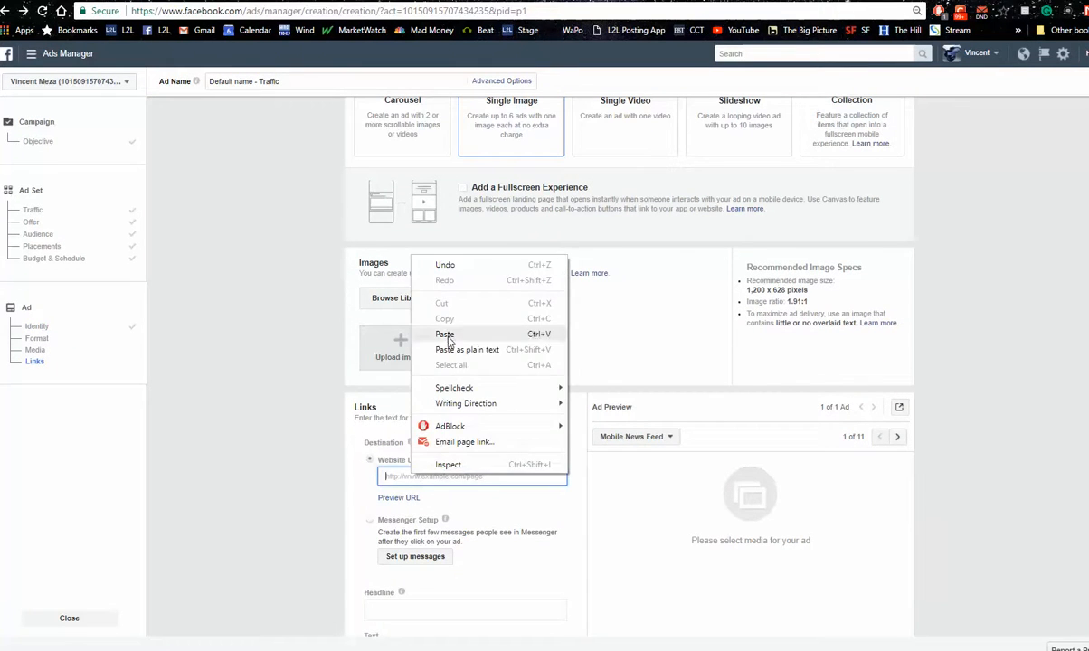
click(445, 335)
click(416, 511)
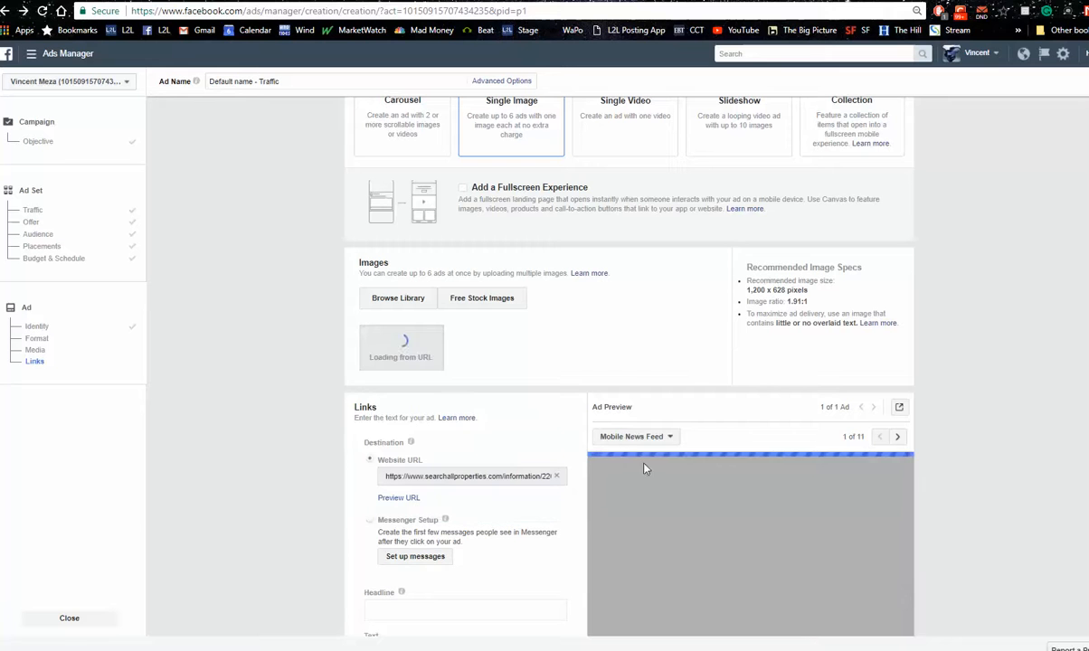
Switch the ad preview to Desktop News Feed and review the Open House ad's image, headline and text
click(670, 438)
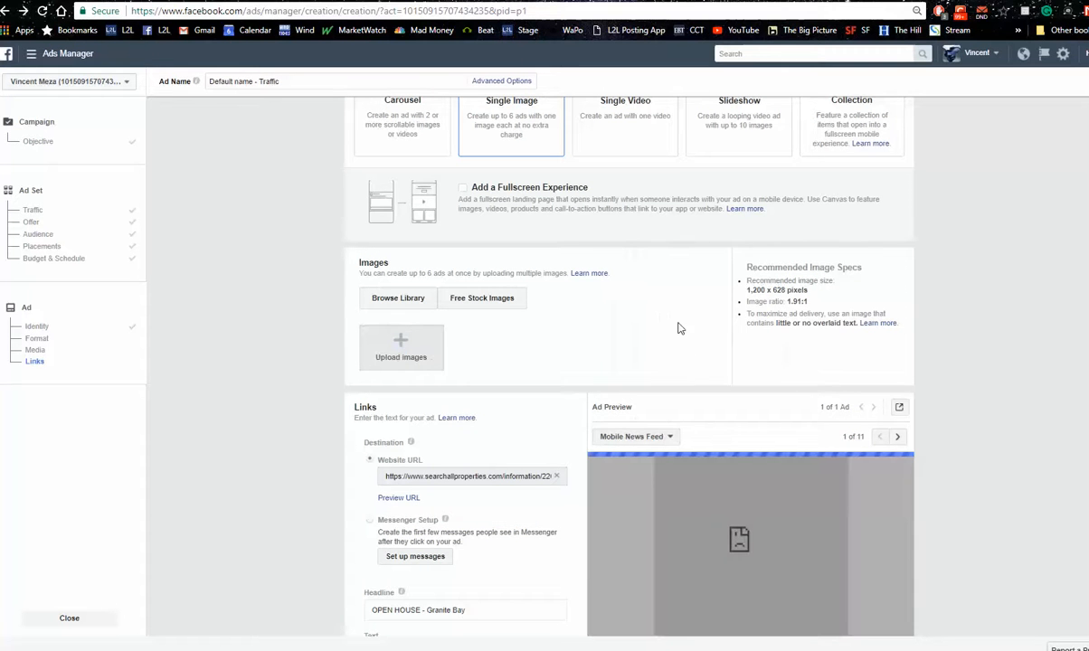
click(663, 440)
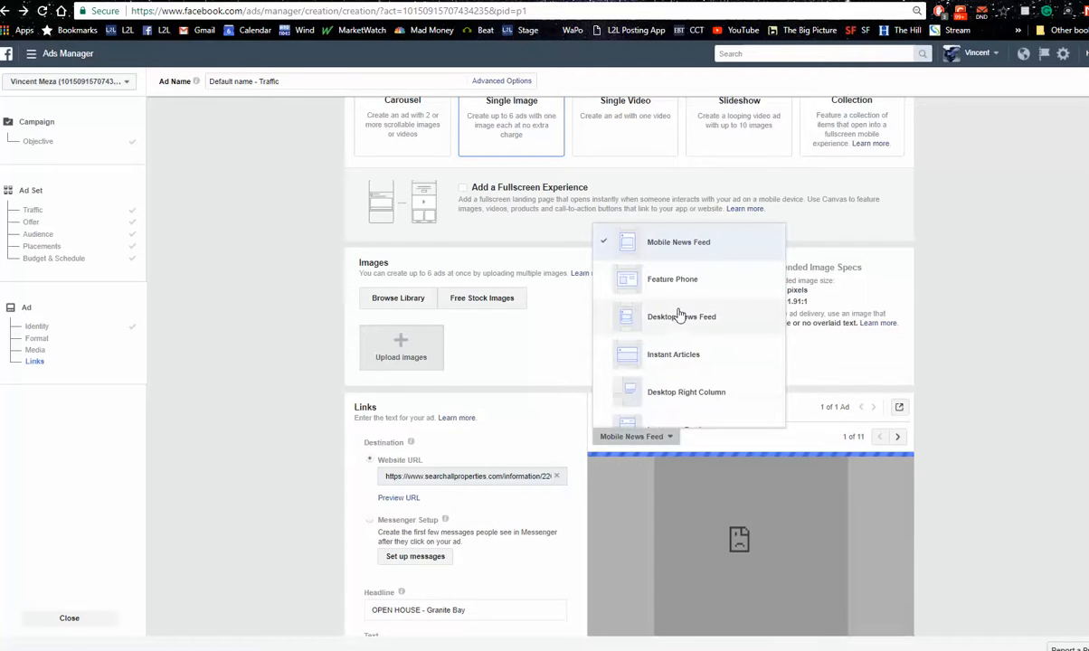
click(693, 379)
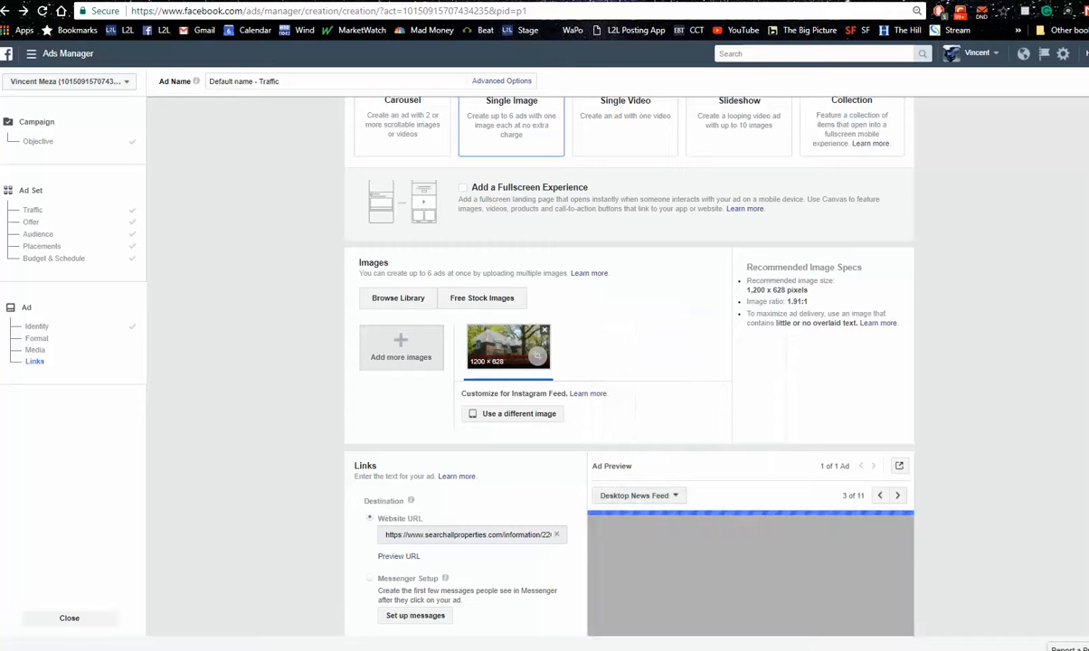
scroll(629, 362, down, 3)
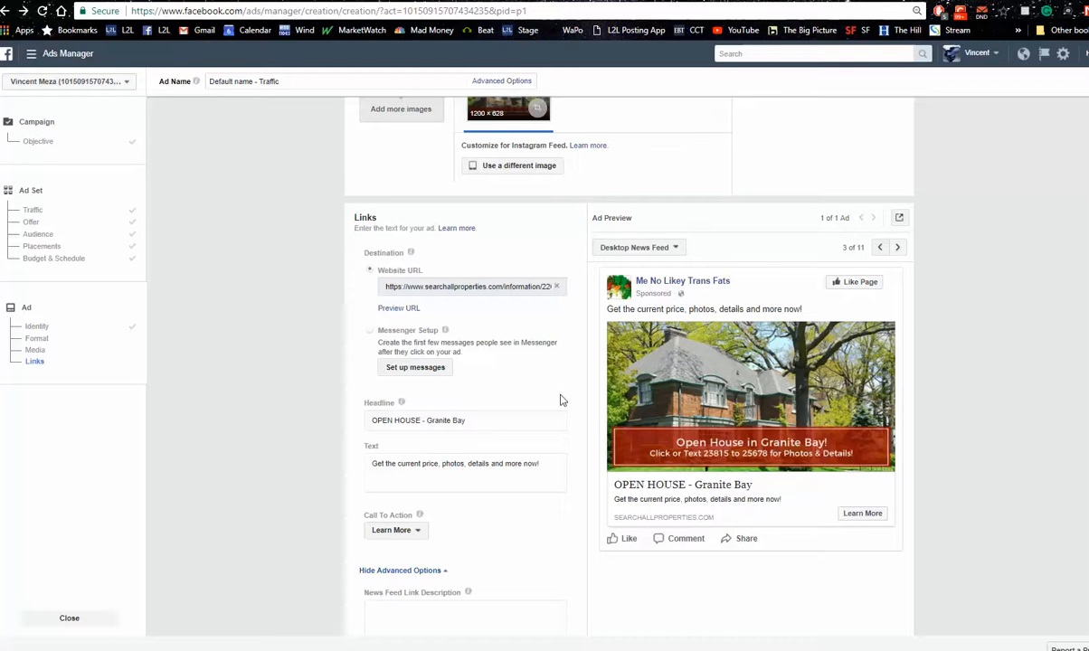
Replace the Open House ad's text with "Great neighborhood,"
click(539, 463)
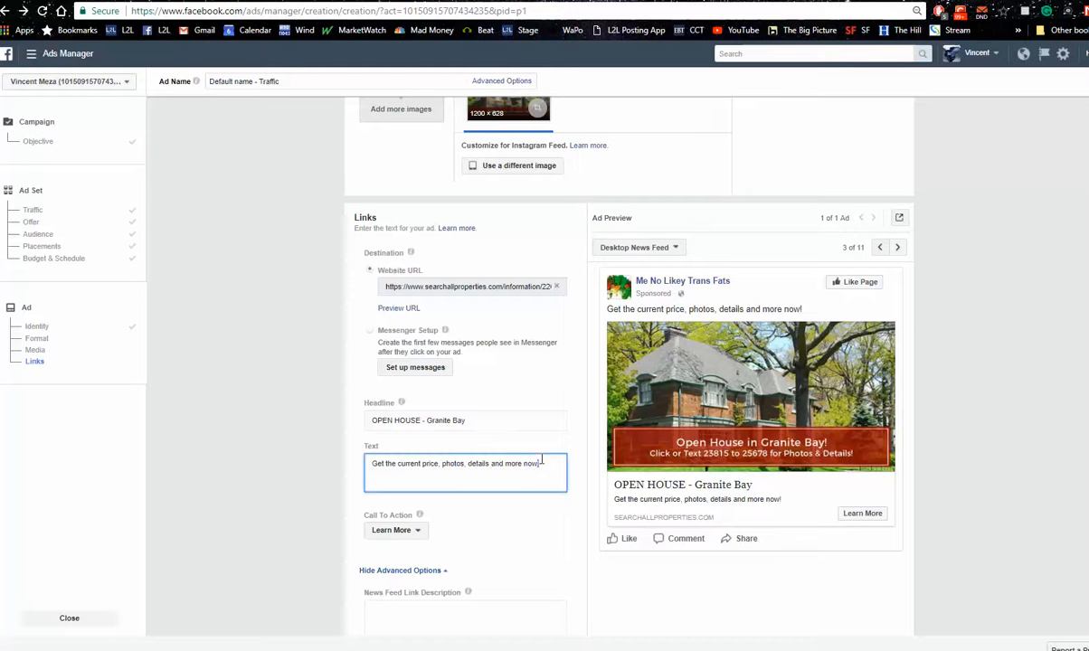
drag(540, 462, 369, 464)
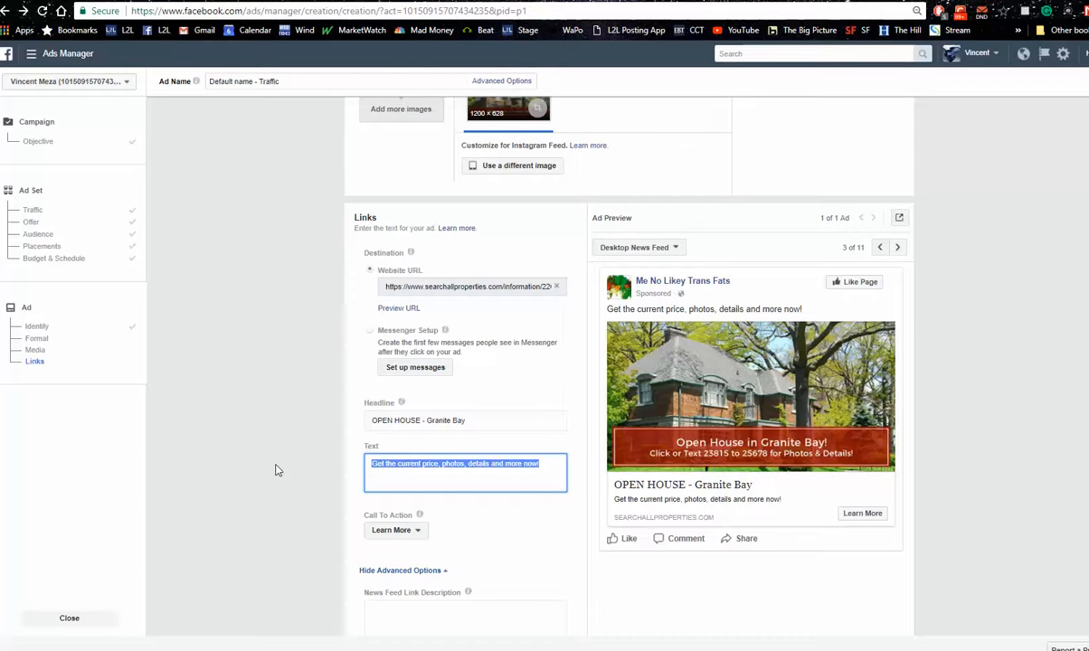
text(Great)
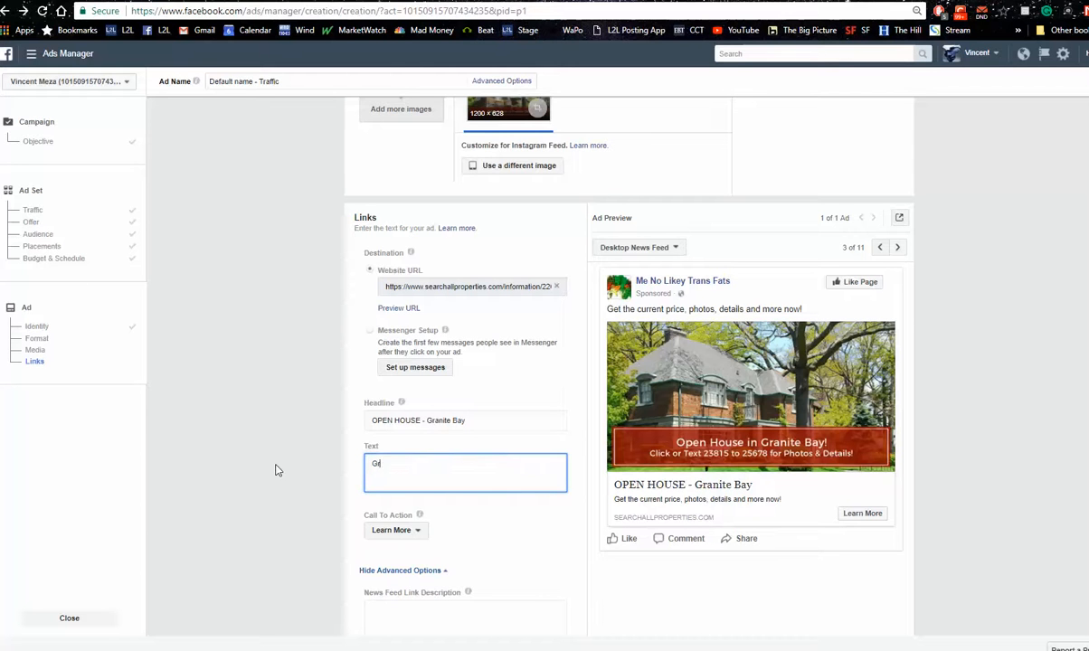
text(neigh)
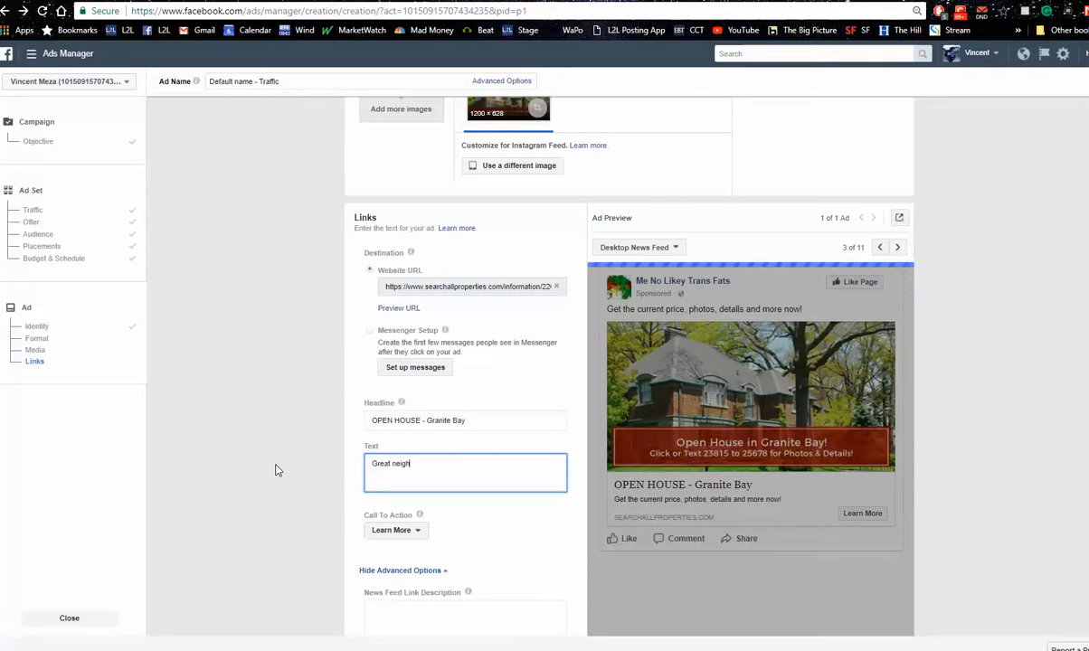
text(borhood,)
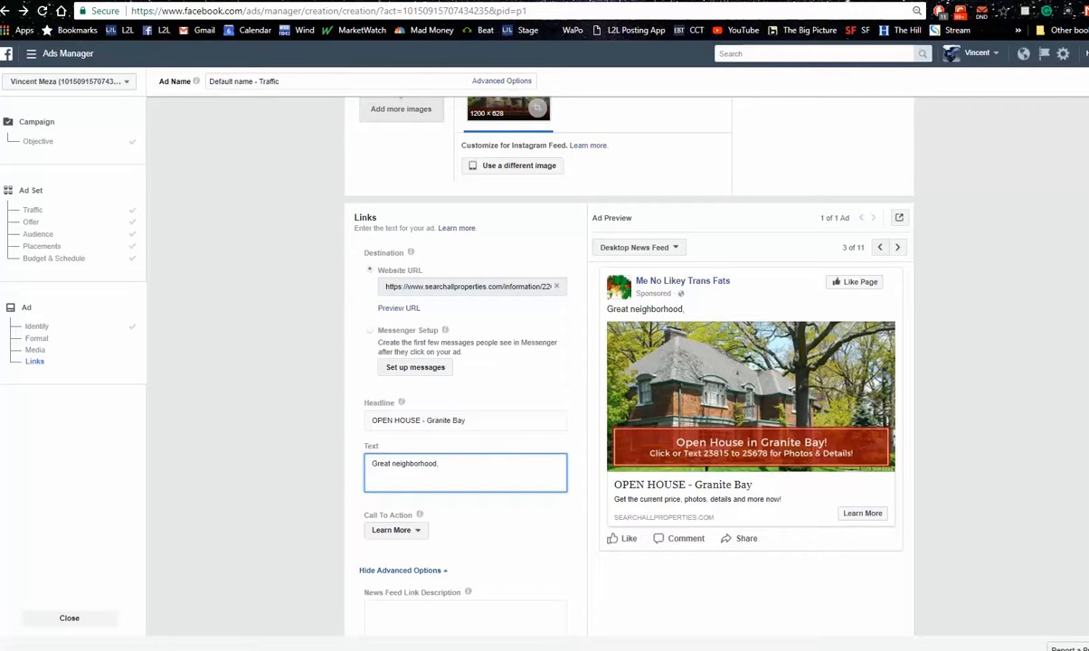
Review the ad's conversion tracking options and return to the ad set's audience settings to examine the targeting and estimated daily results
scroll(891, 543, down, 4)
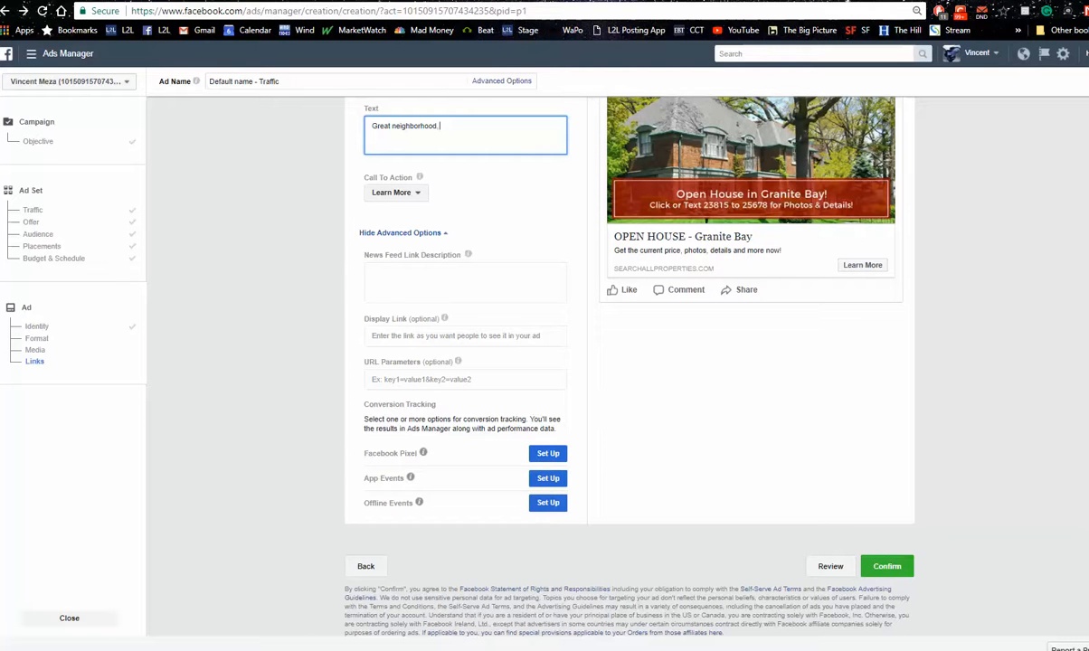
drag(452, 517, 358, 400)
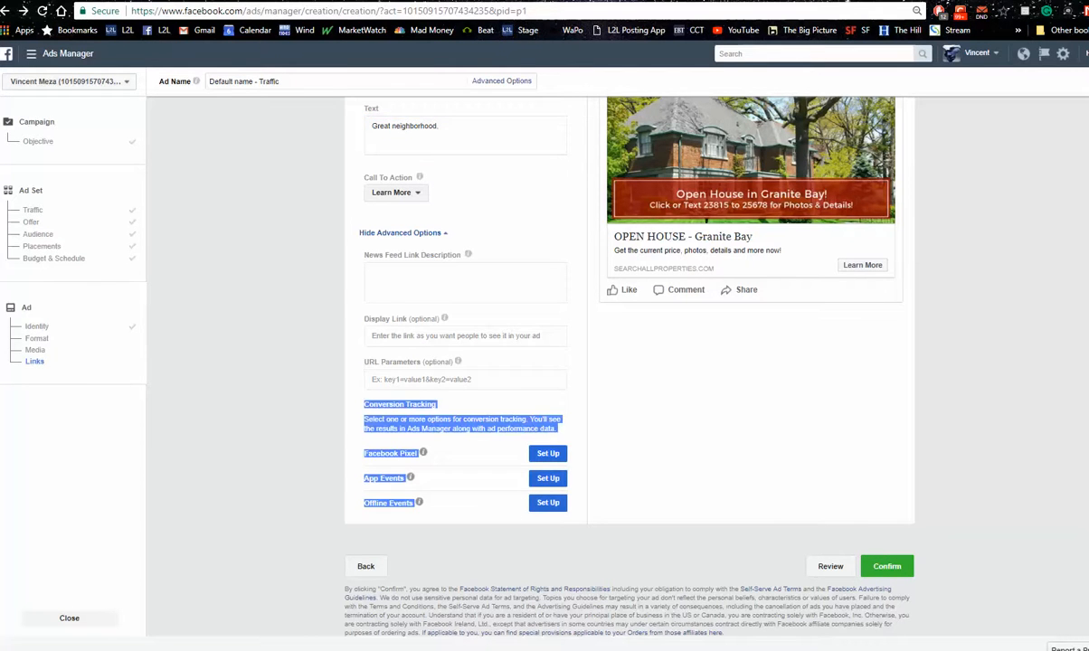
scroll(628, 362, up, 4)
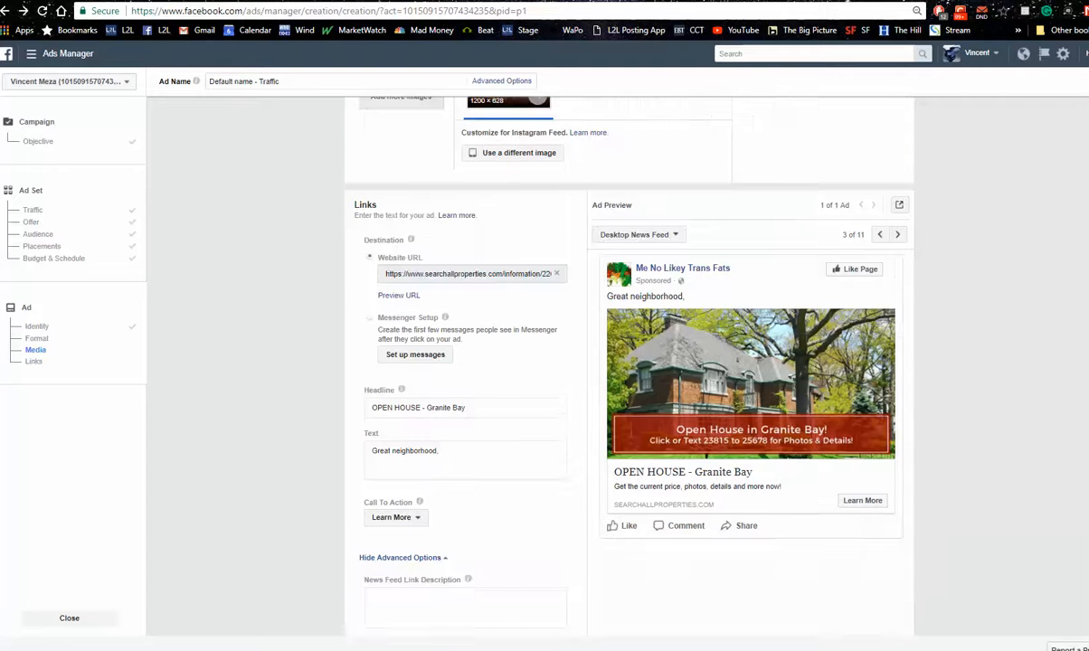
scroll(629, 362, up, 5)
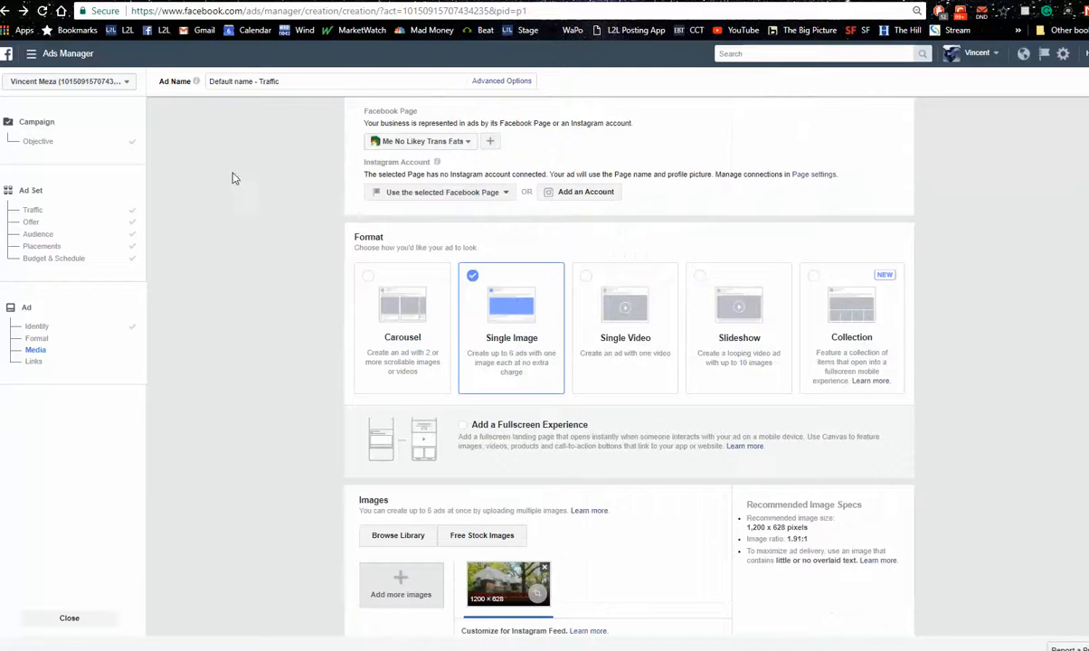
click(81, 233)
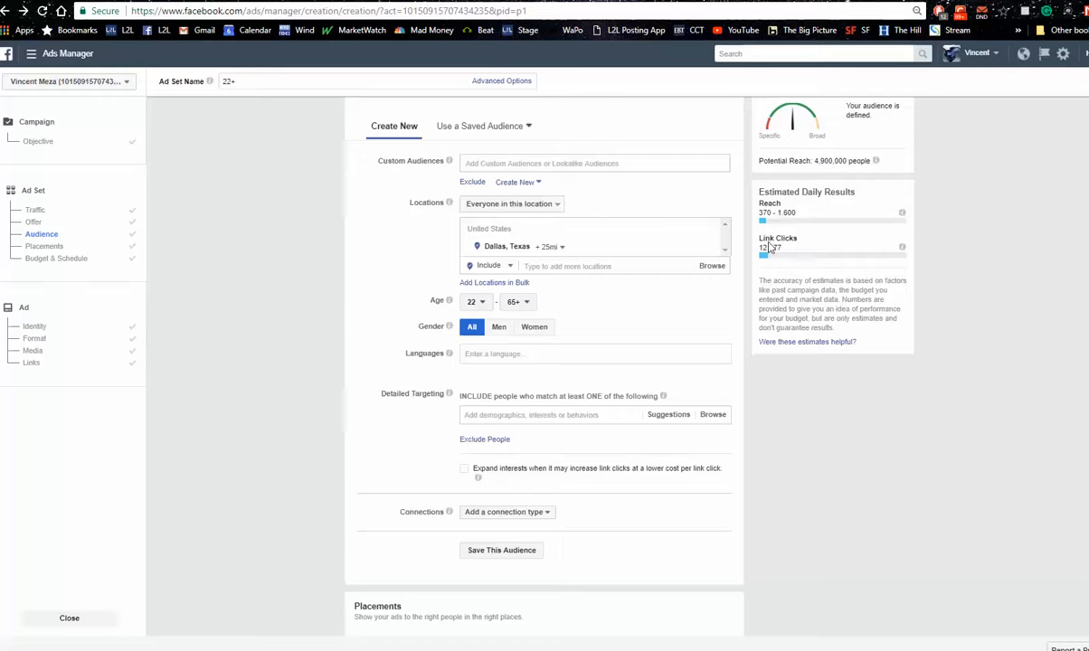
Switch to the Just Listed Granite Bay landing page and try its email option for requesting the listing information
click(466, 1)
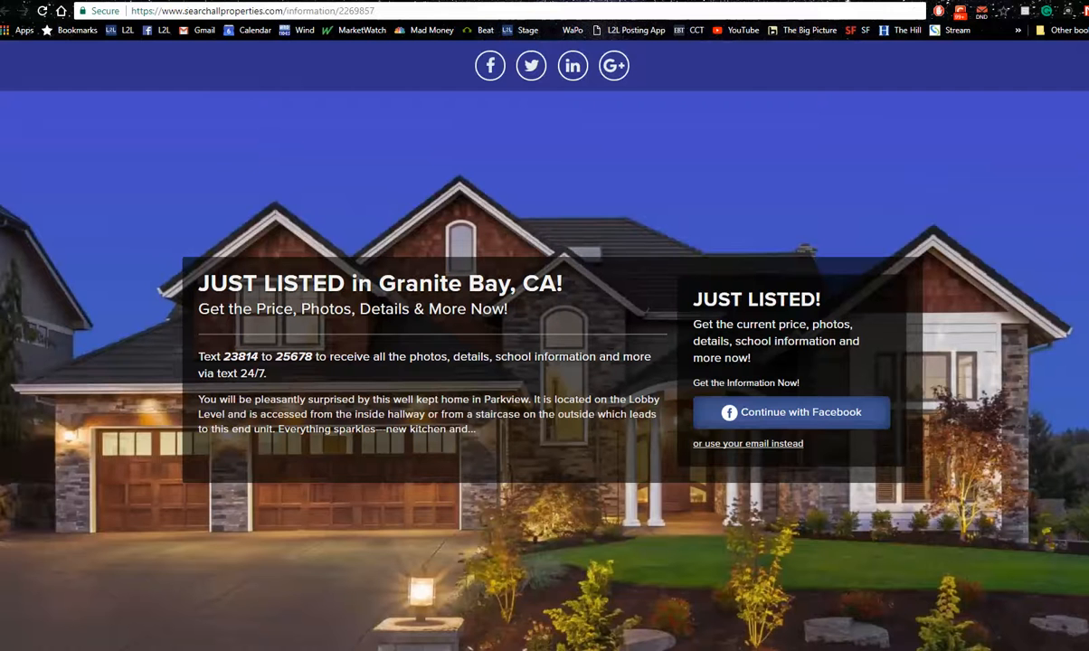
click(786, 423)
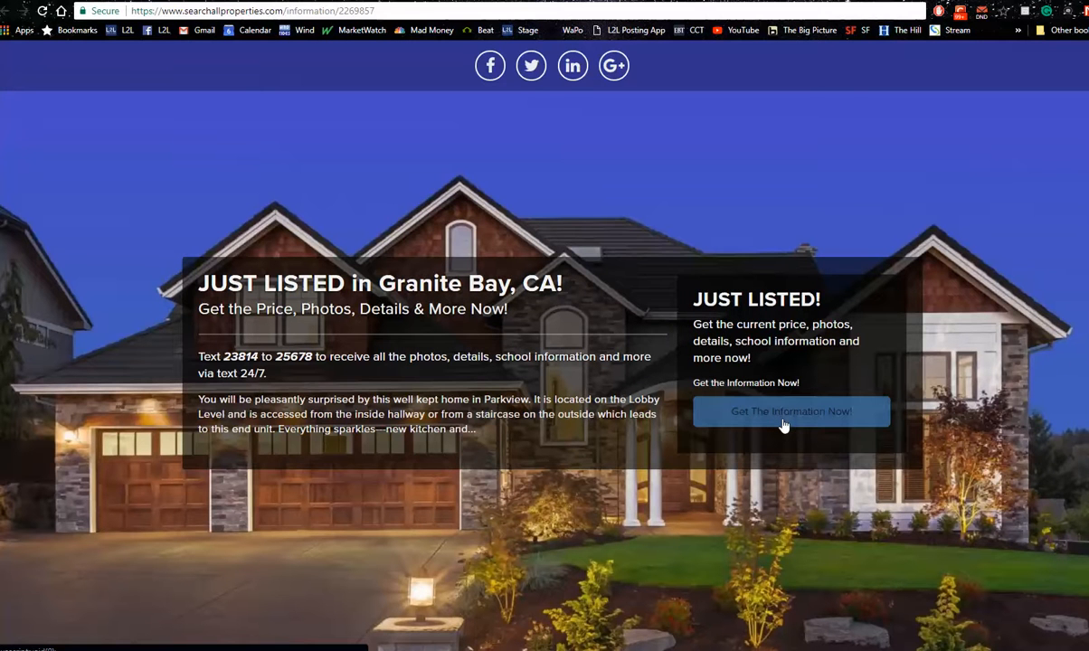
click(784, 412)
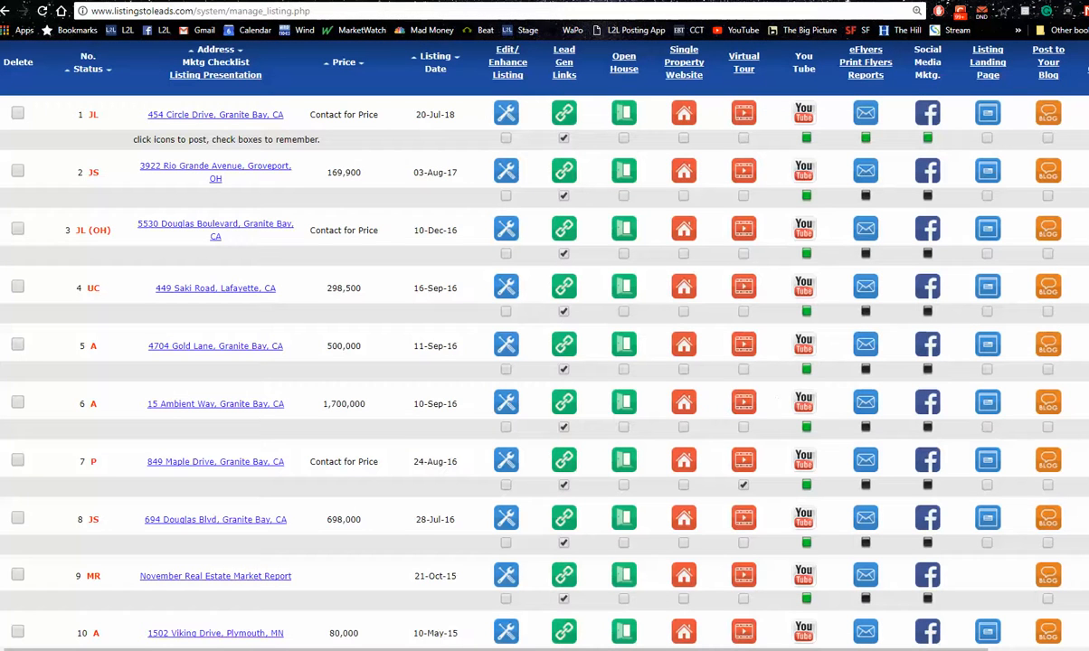
Open the Listings-to-Leads landing pages and examine the full-screen previews of Property Valuation PLUS, Nearby Homes Sold PLUS One, Growing Family and Empty Nester Plus
scroll(543, 362, up, 1)
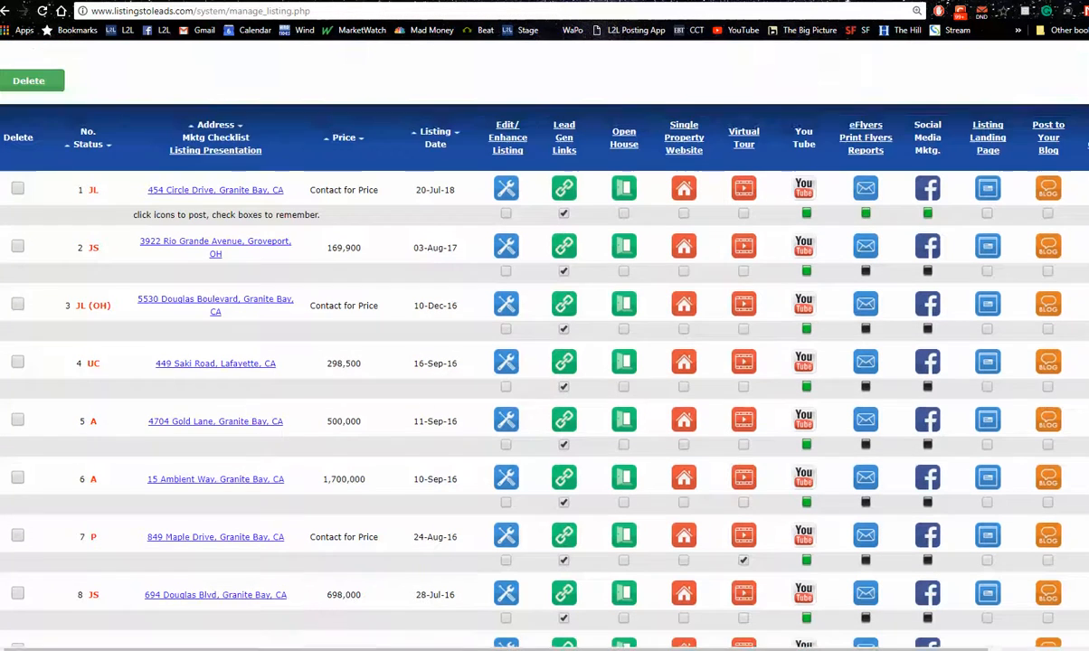
scroll(282, 131, up, 4)
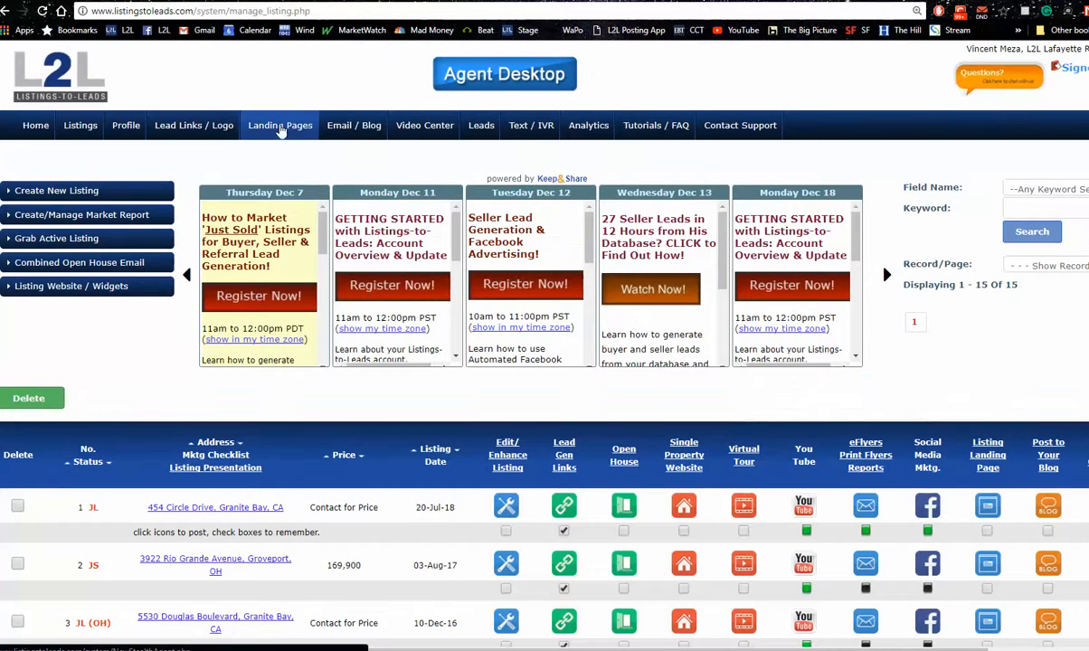
click(281, 131)
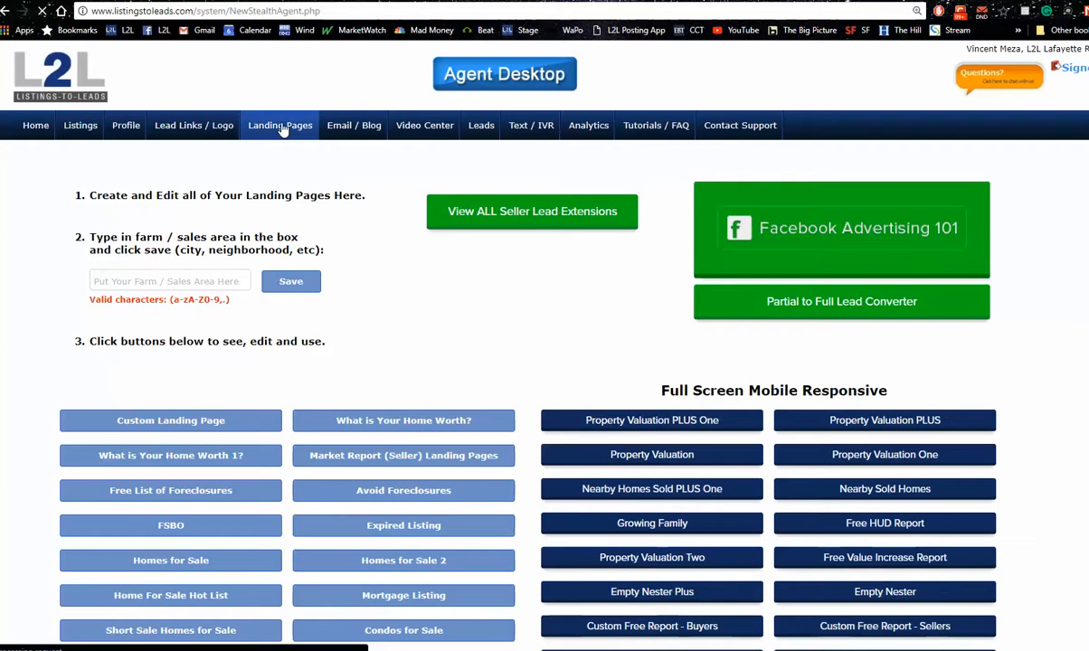
mouse_move(932, 422)
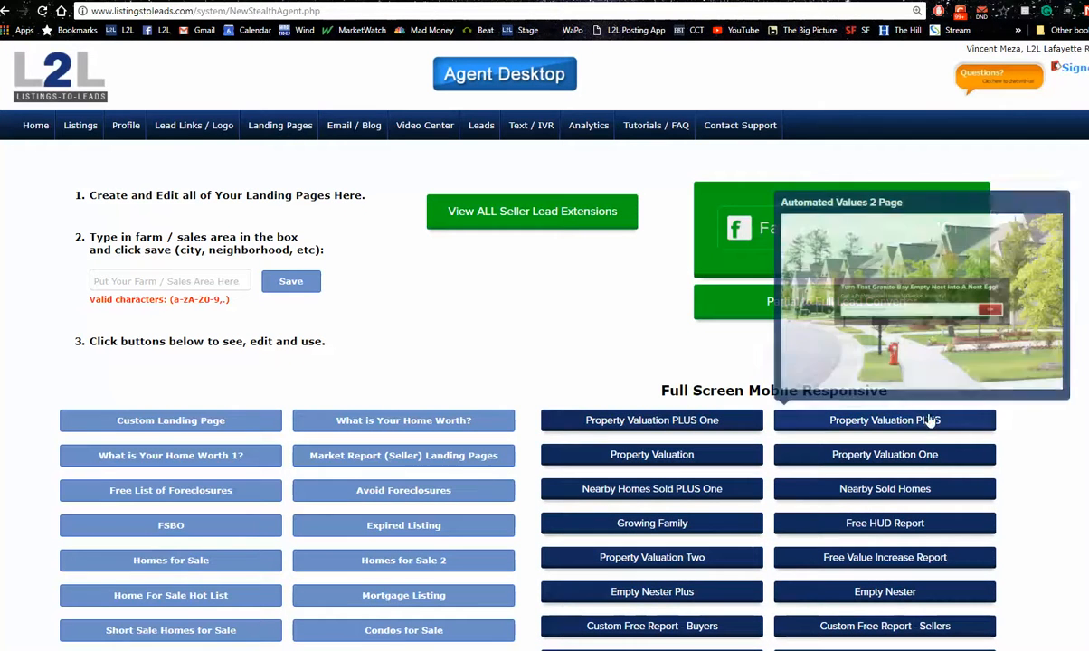
scroll(543, 362, down, 1)
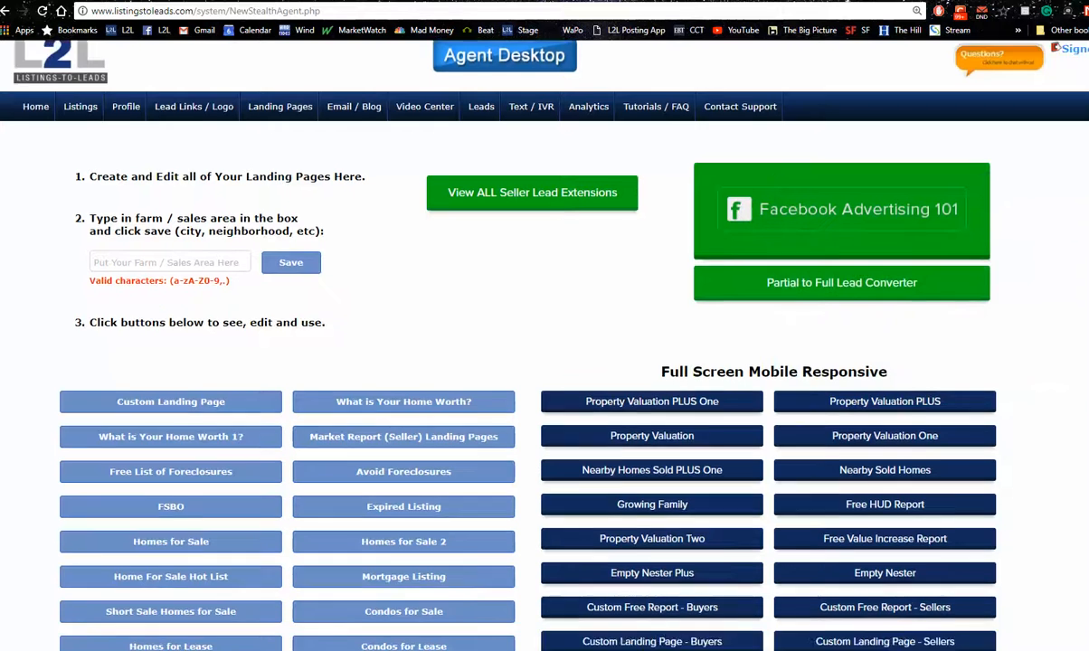
scroll(543, 362, down, 2)
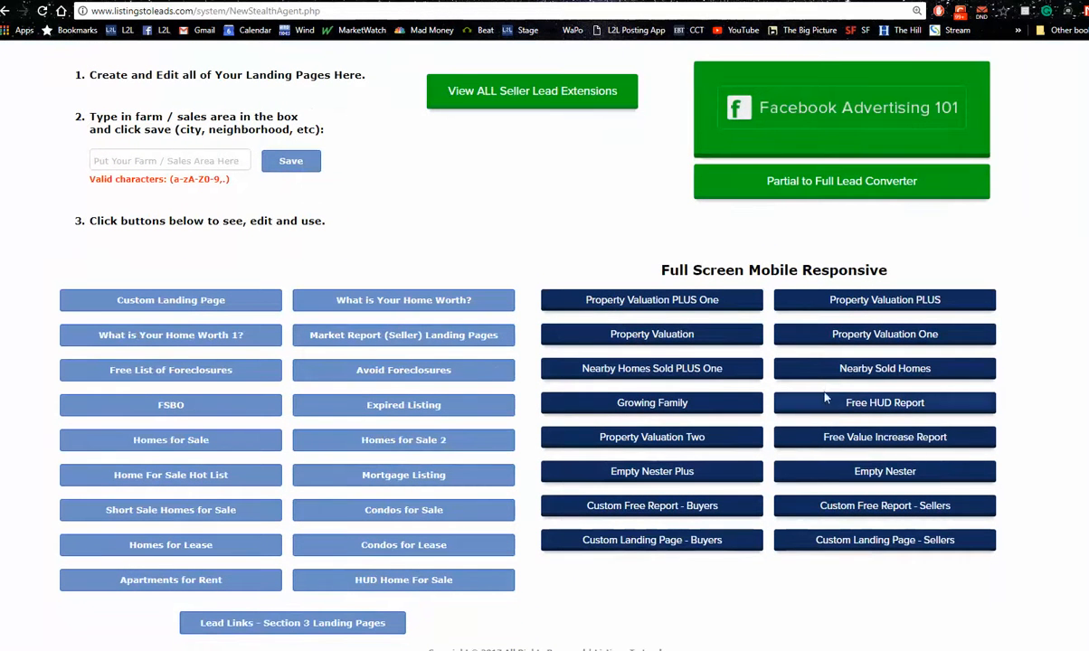
mouse_move(692, 378)
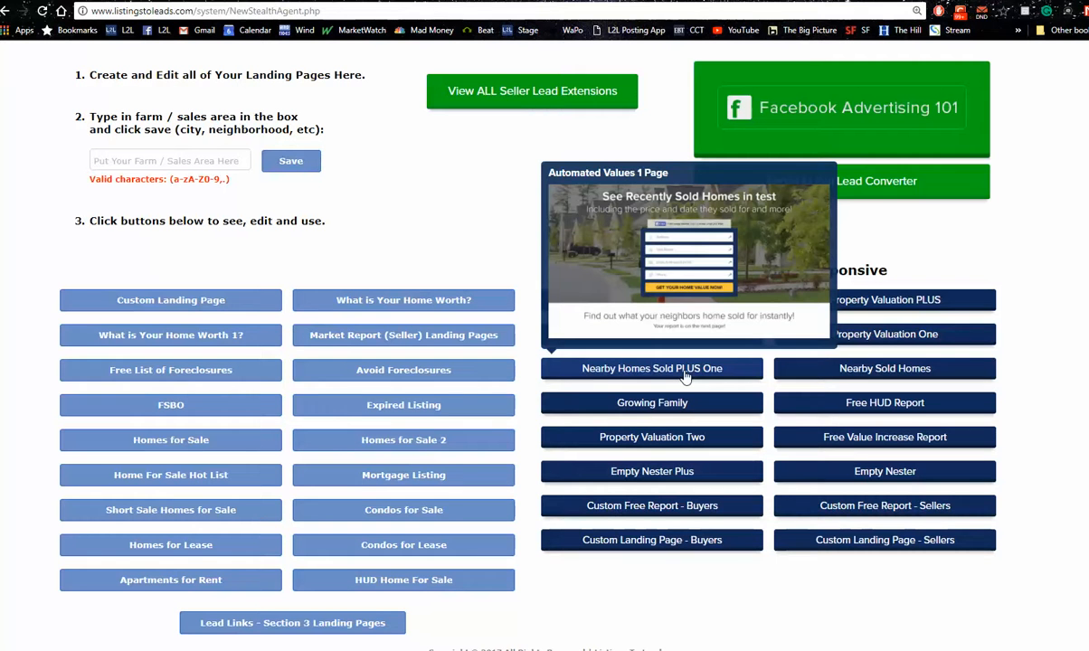
mouse_move(678, 414)
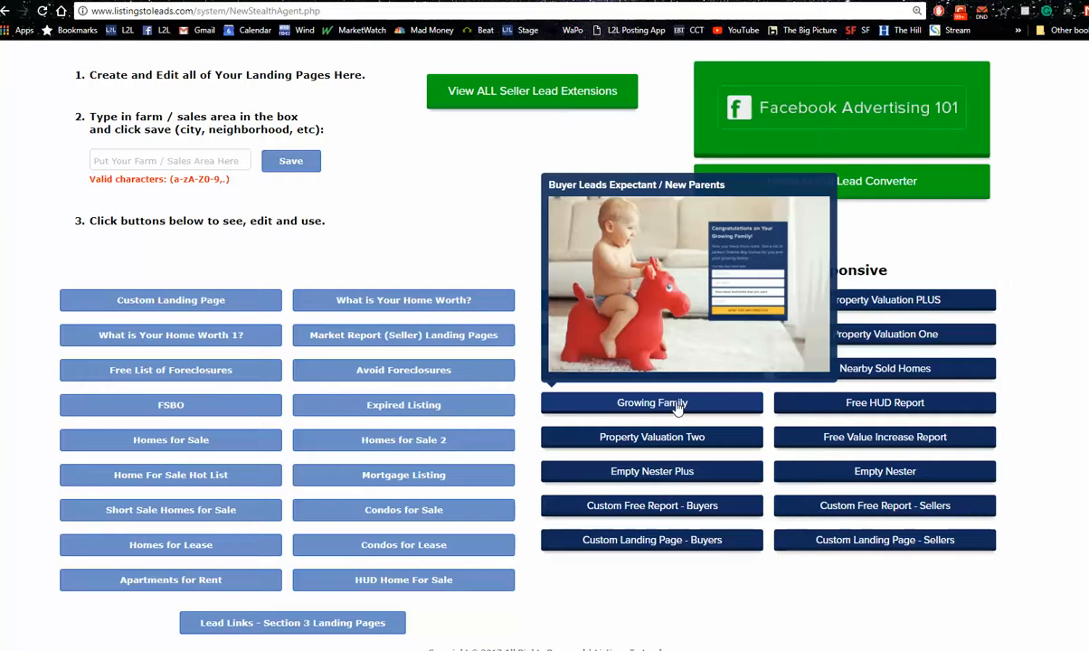
mouse_move(671, 483)
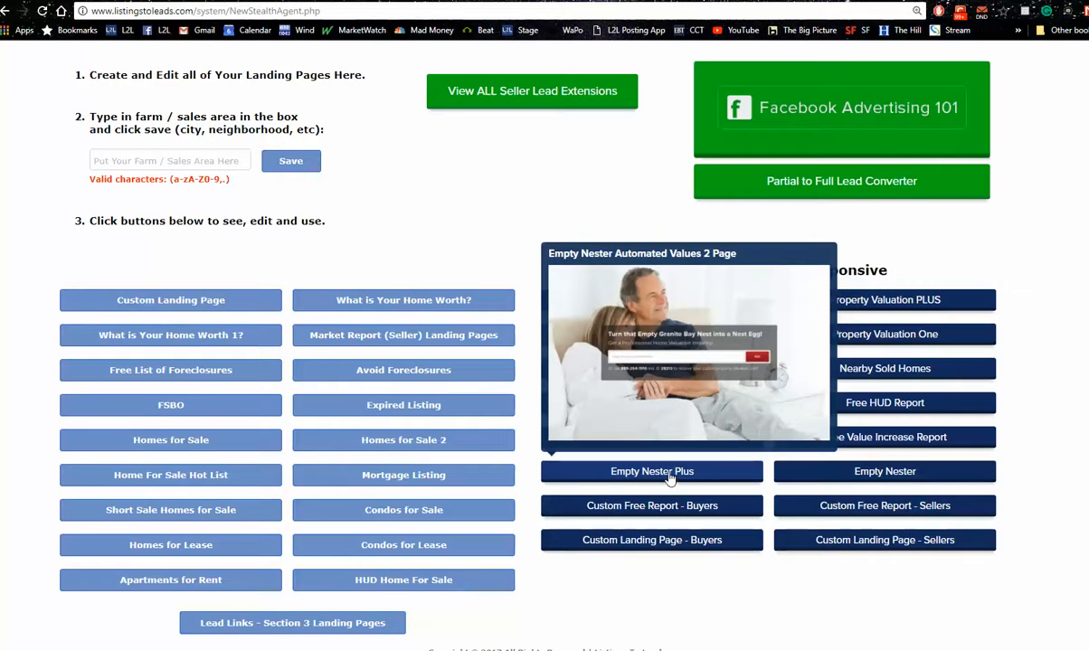
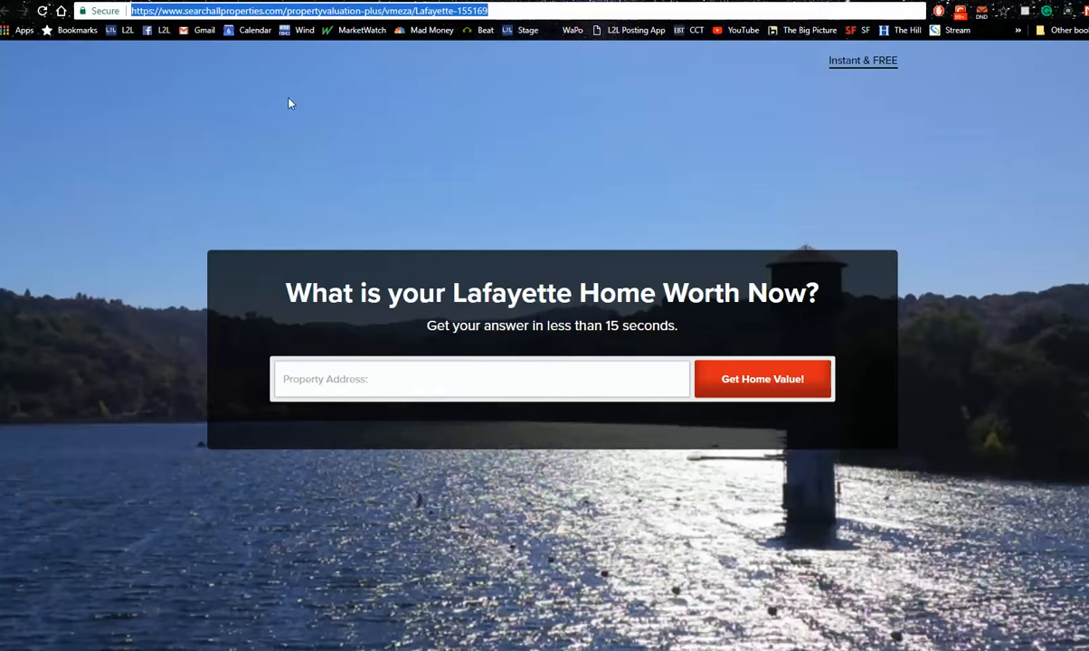
click(240, 1)
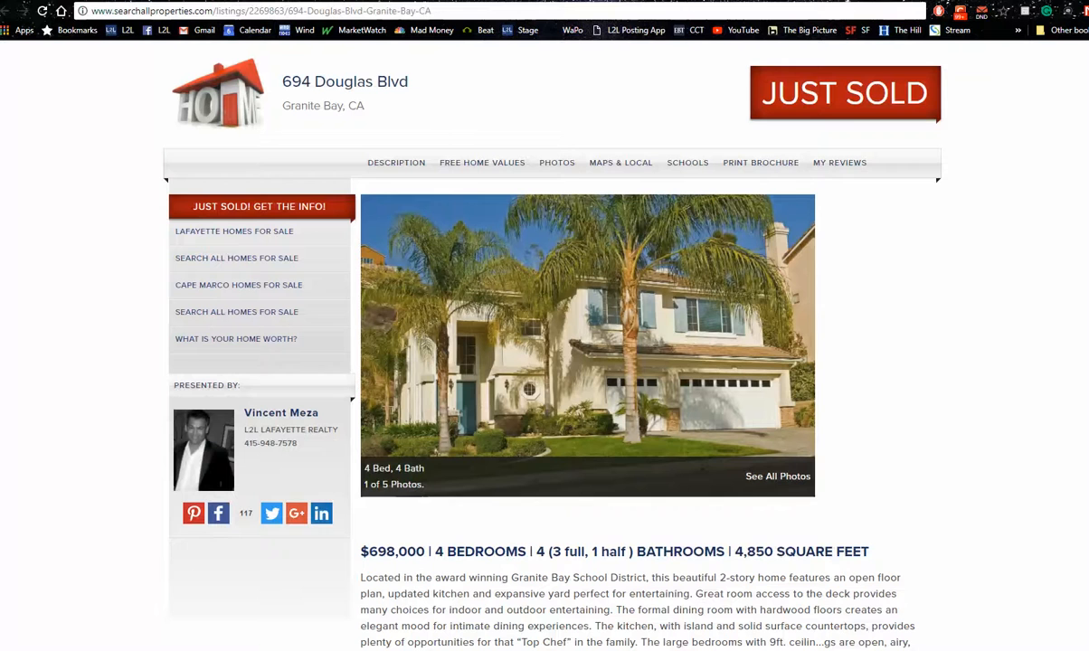
click(377, 3)
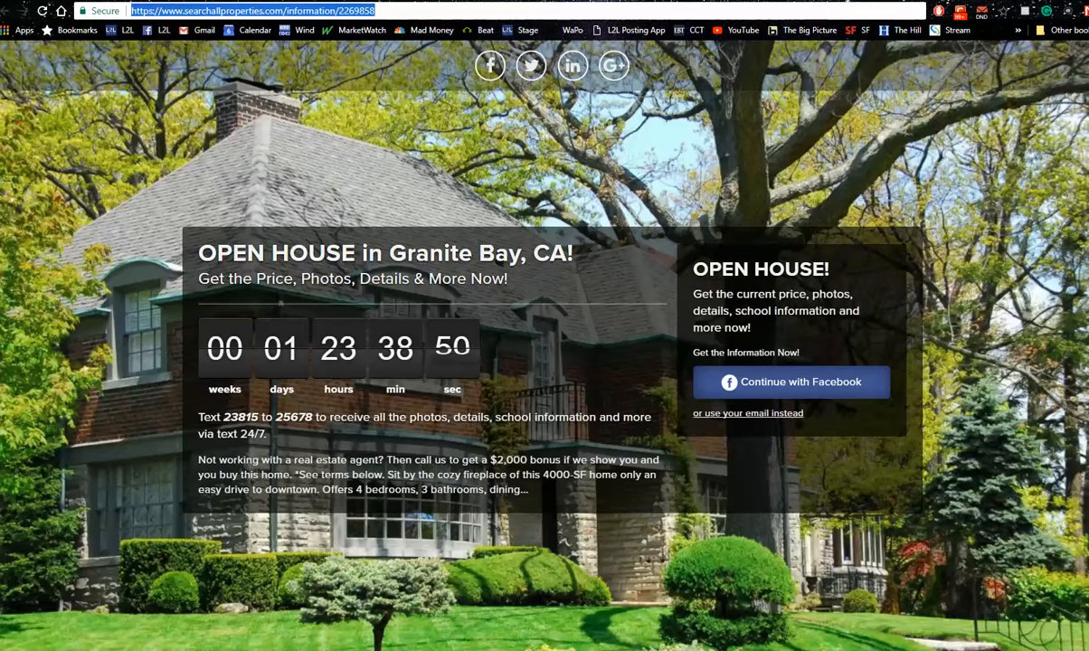
click(470, 3)
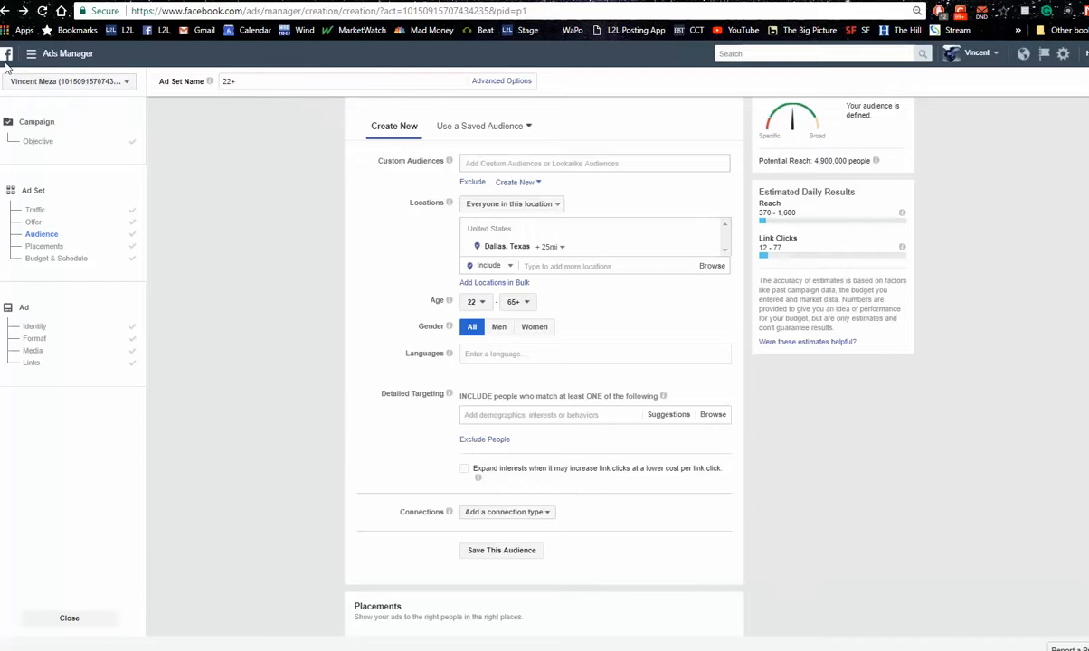
Open the Listings-to-Leads Mastermind Group on Facebook and search it for a member's posts by first name
click(8, 55)
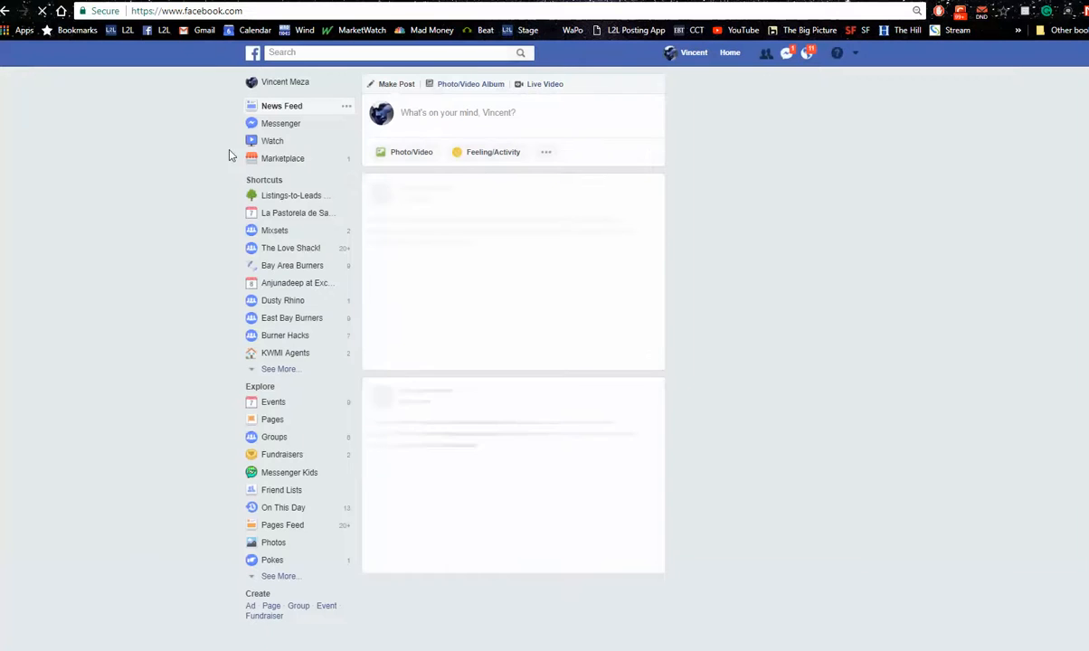
click(304, 197)
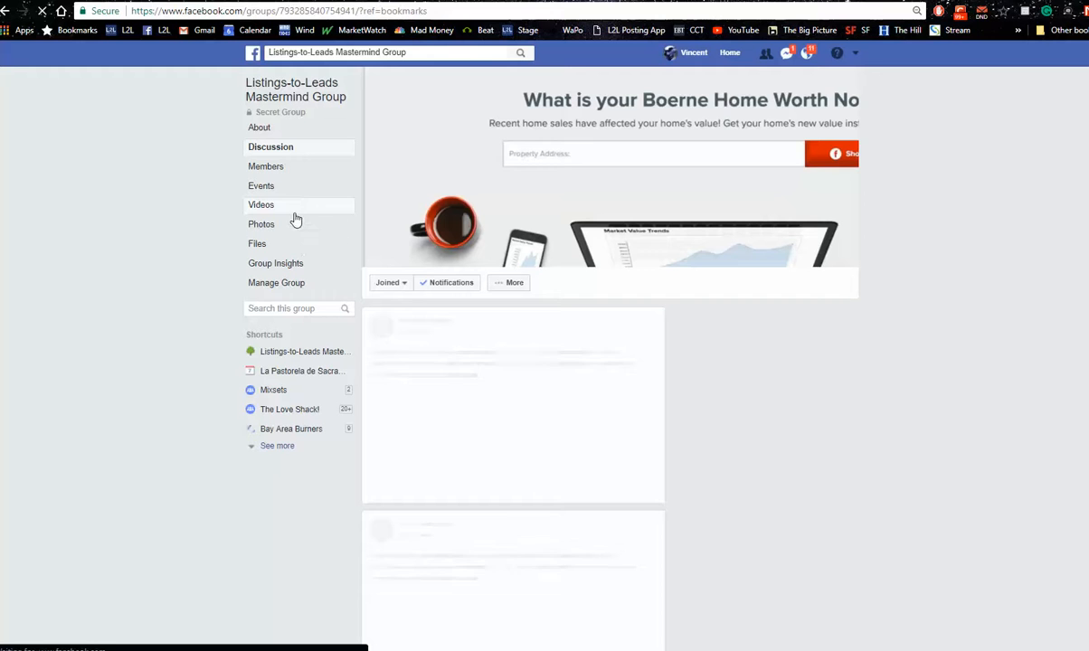
click(278, 307)
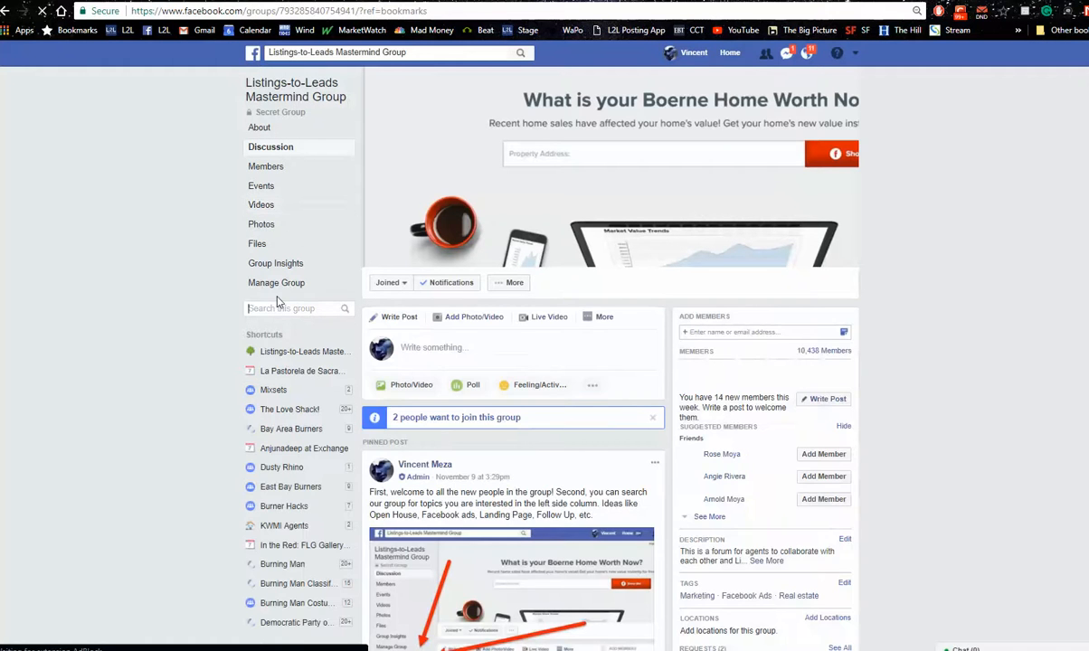
text(patrick)
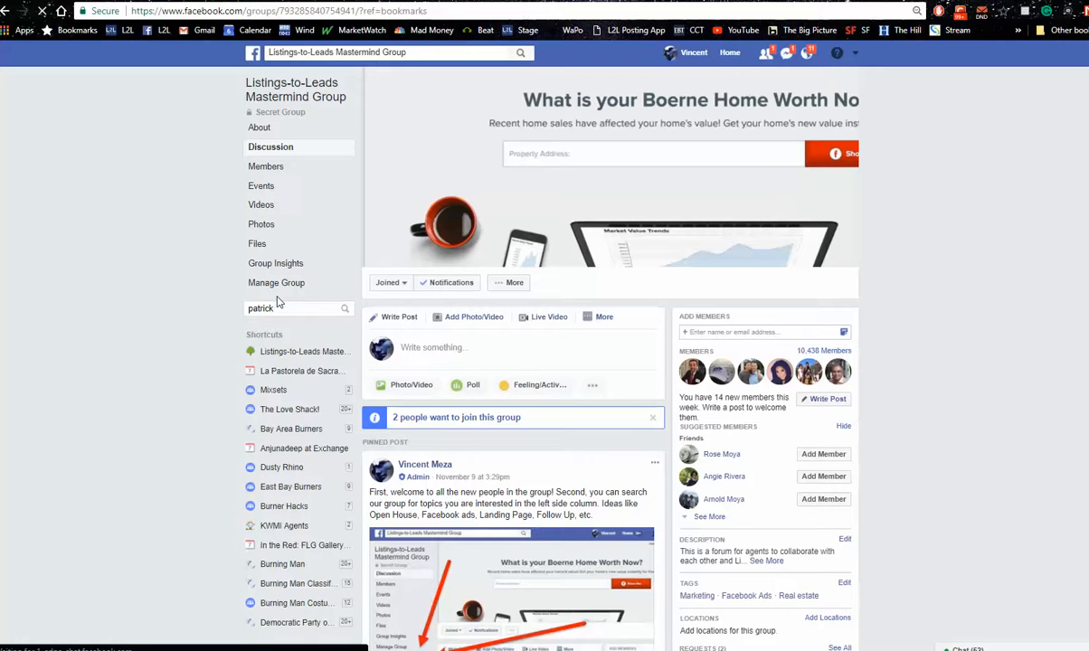
key(Return)
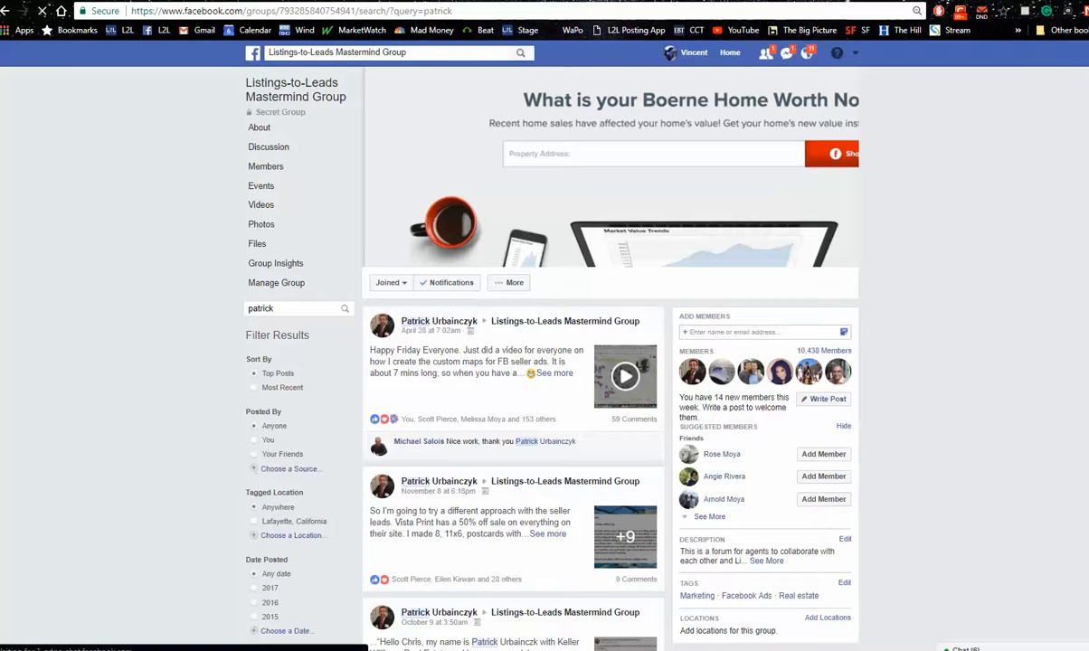
Examine the member's posts in the group search results for postcard, door hanger and seller ad ideas and the 30-day lead report
scroll(587, 362, down, 3)
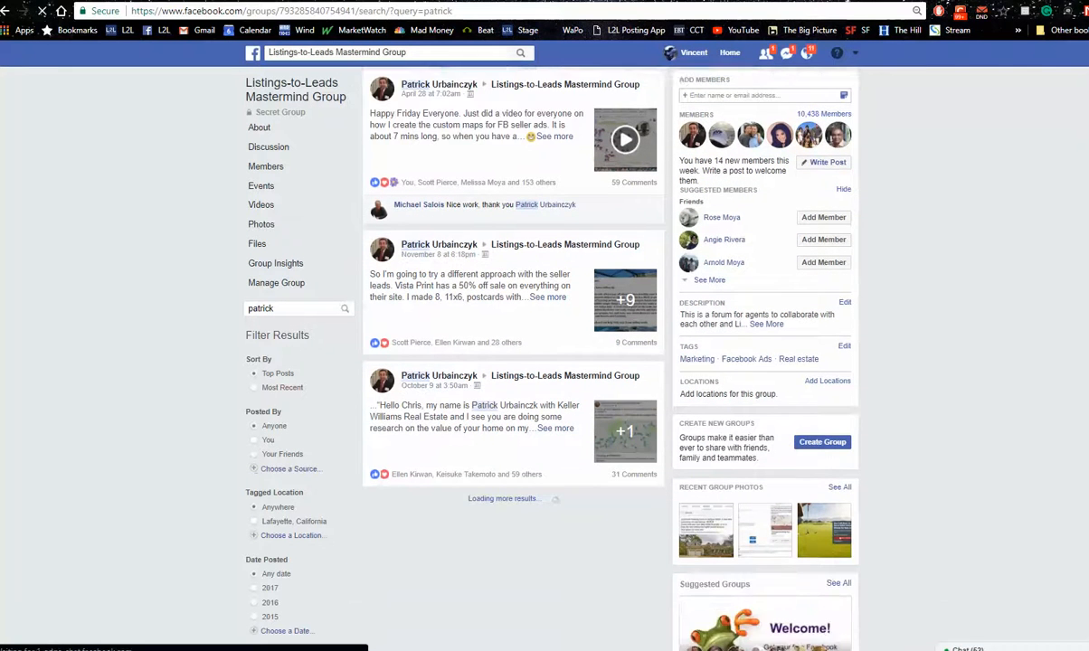
scroll(513, 361, down, 1)
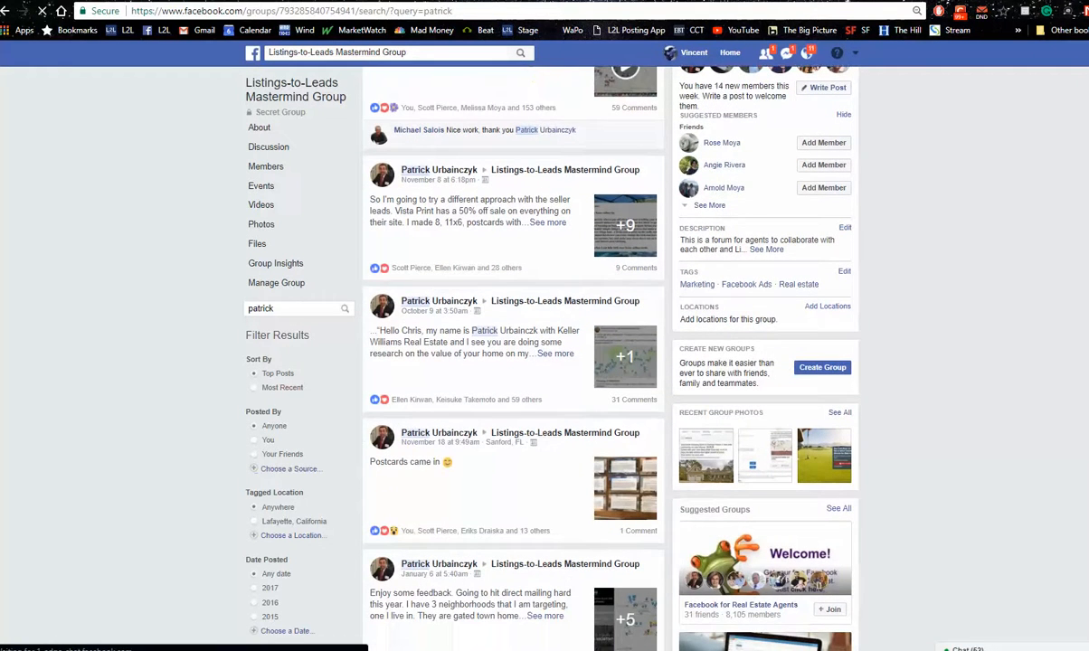
scroll(586, 362, down, 1)
scroll(787, 286, down, 4)
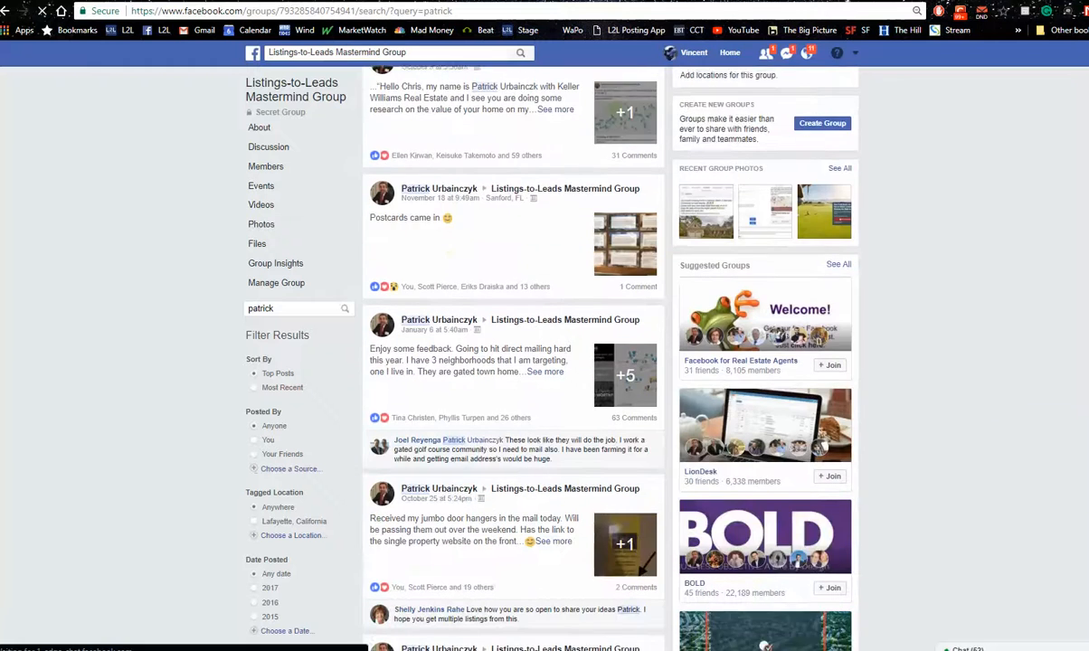
scroll(788, 286, down, 2)
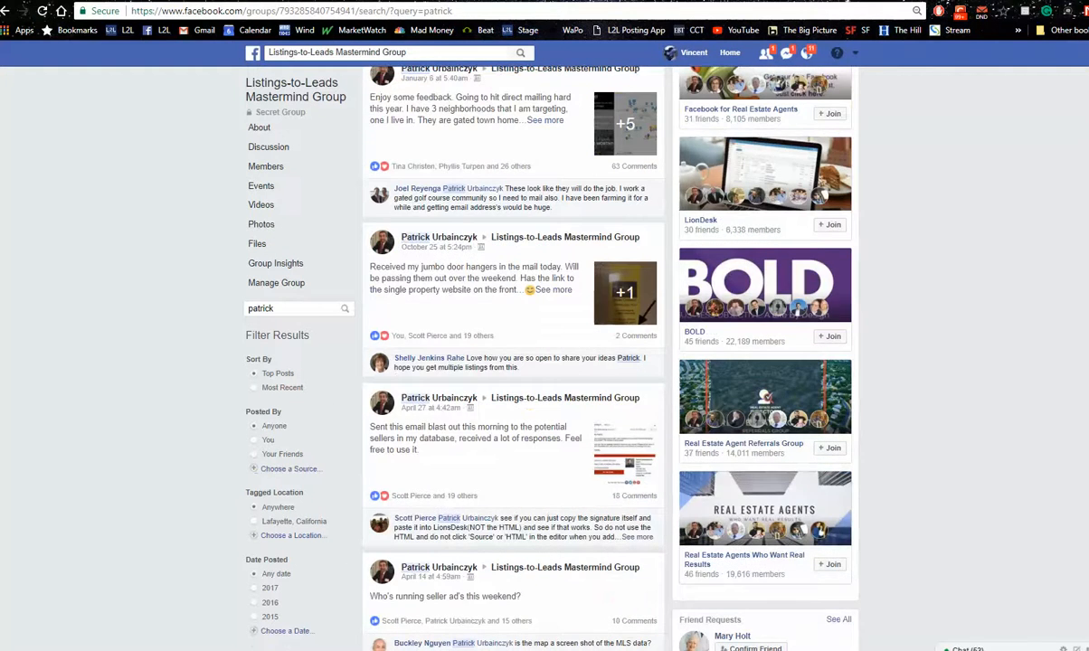
scroll(787, 286, down, 2)
scroll(788, 286, down, 4)
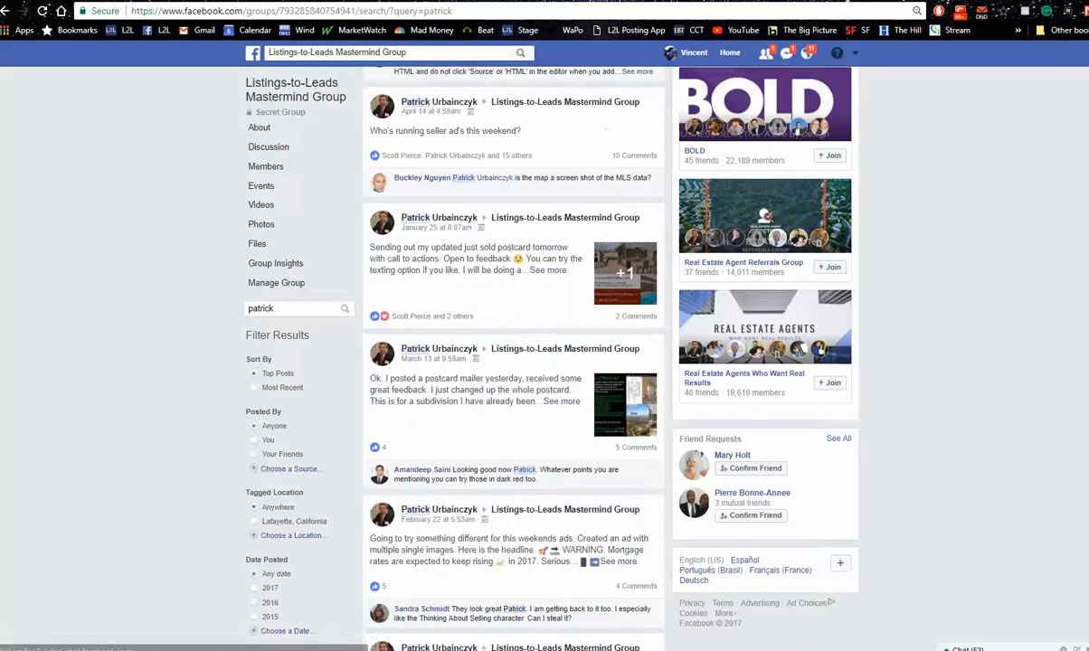
scroll(513, 362, down, 5)
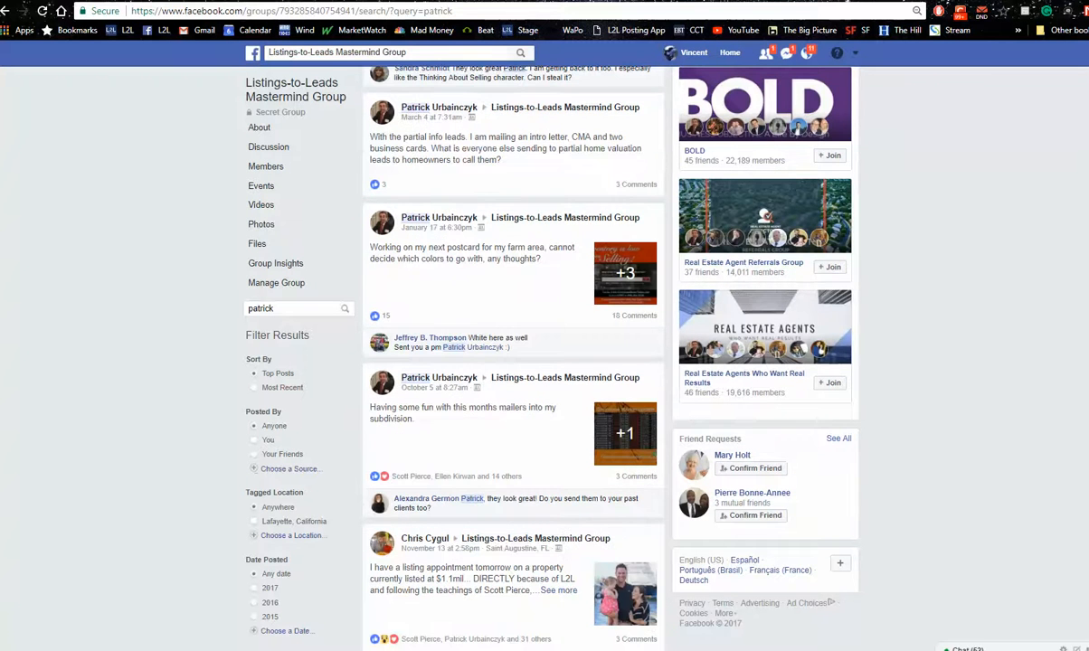
scroll(513, 362, down, 3)
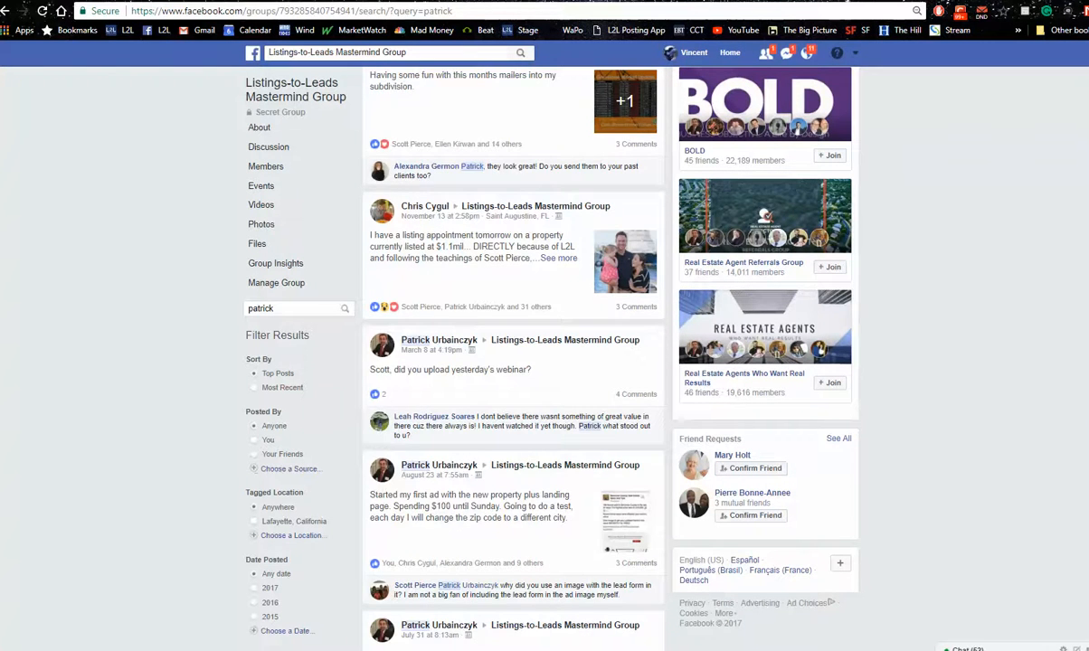
scroll(513, 362, down, 2)
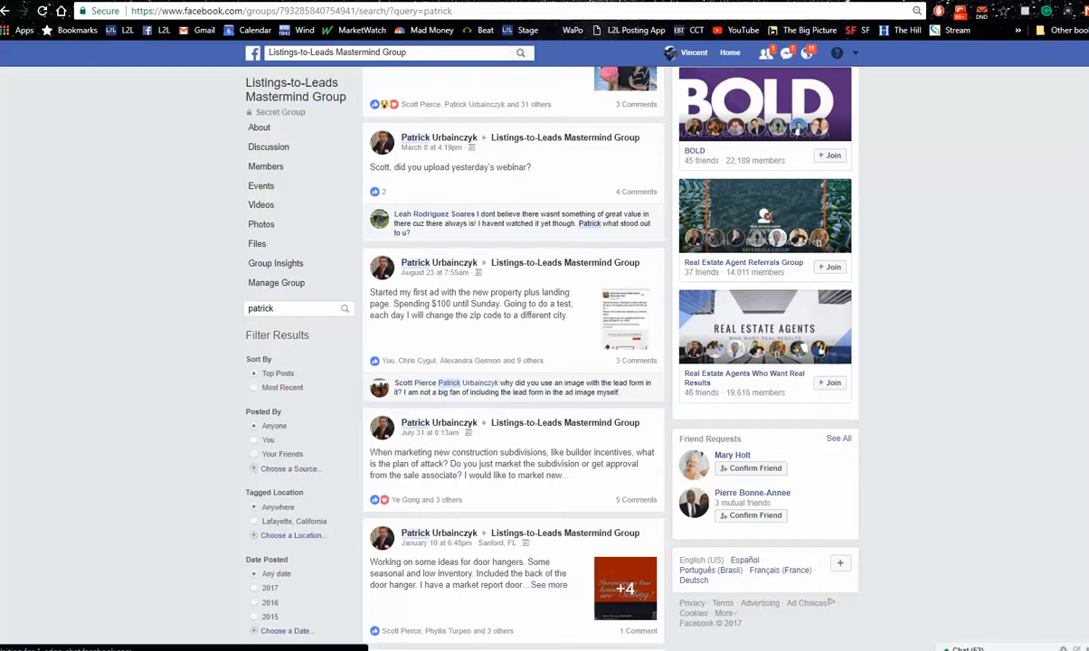
scroll(513, 362, down, 5)
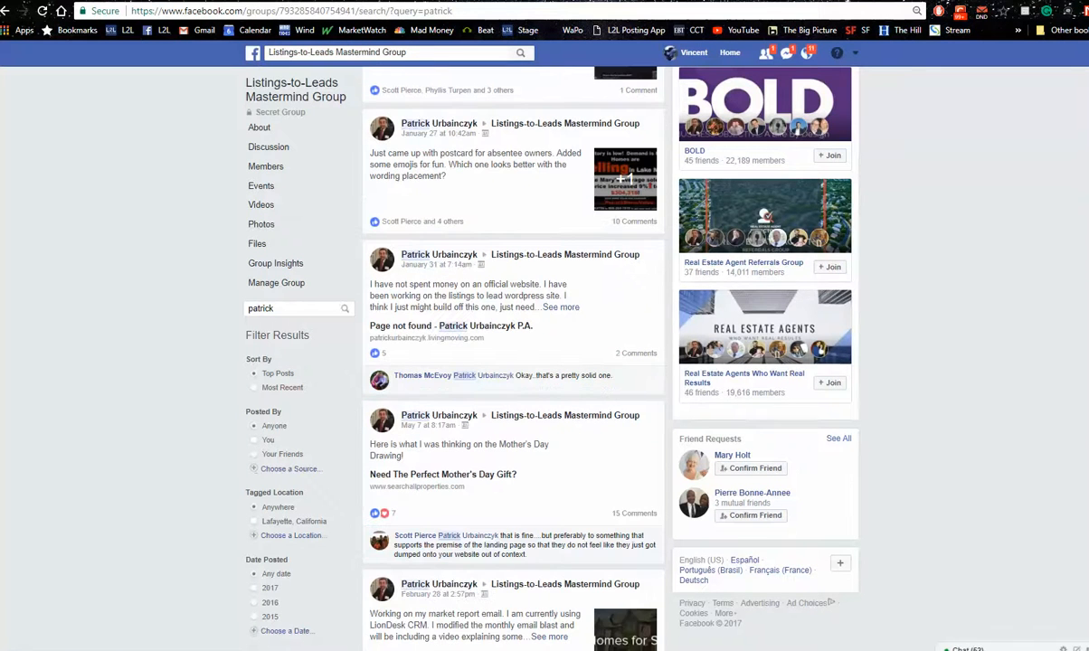
scroll(513, 362, down, 5)
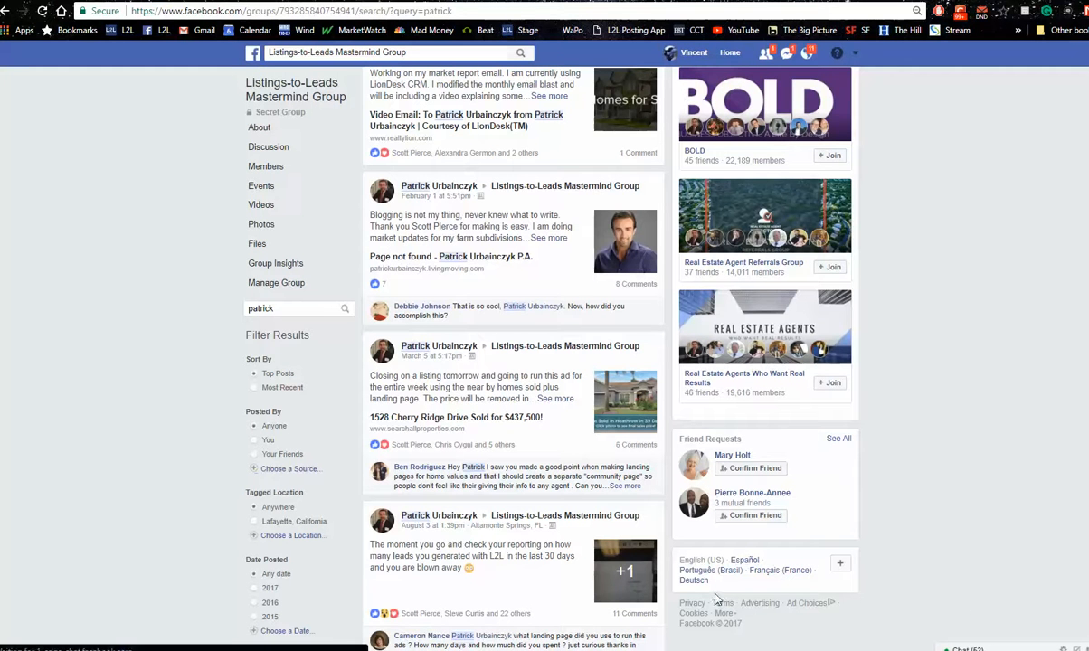
Expand the August 3 post about leads generated in the last 30 days, view its lead report photo enlarged, and close the photo
click(565, 558)
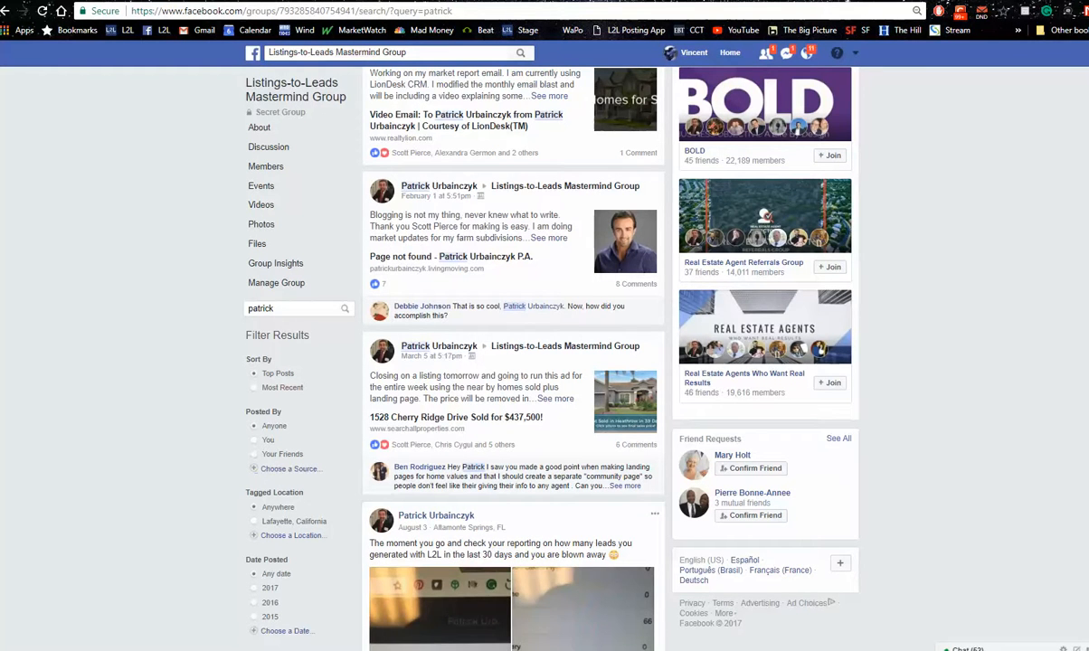
scroll(513, 340, down, 4)
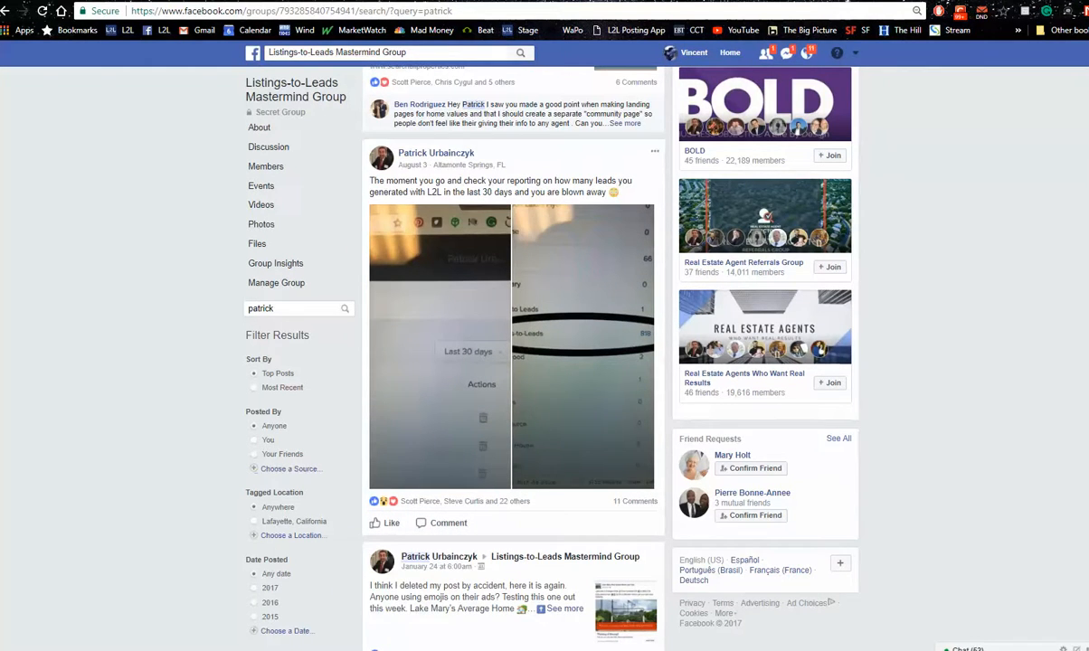
click(582, 297)
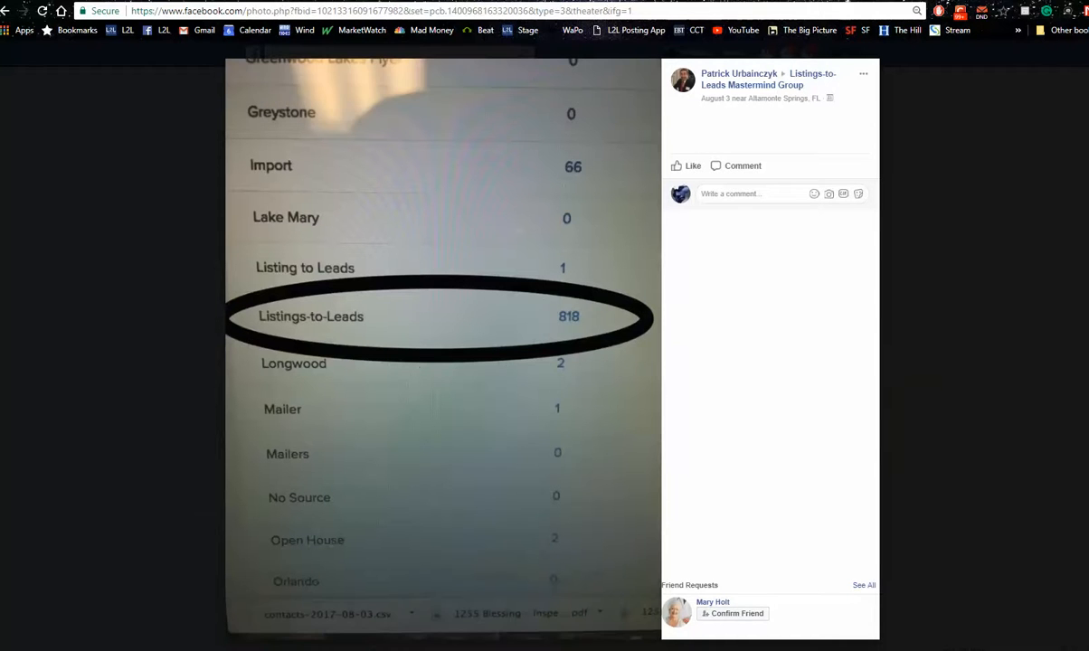
key(ctrl+Tab)
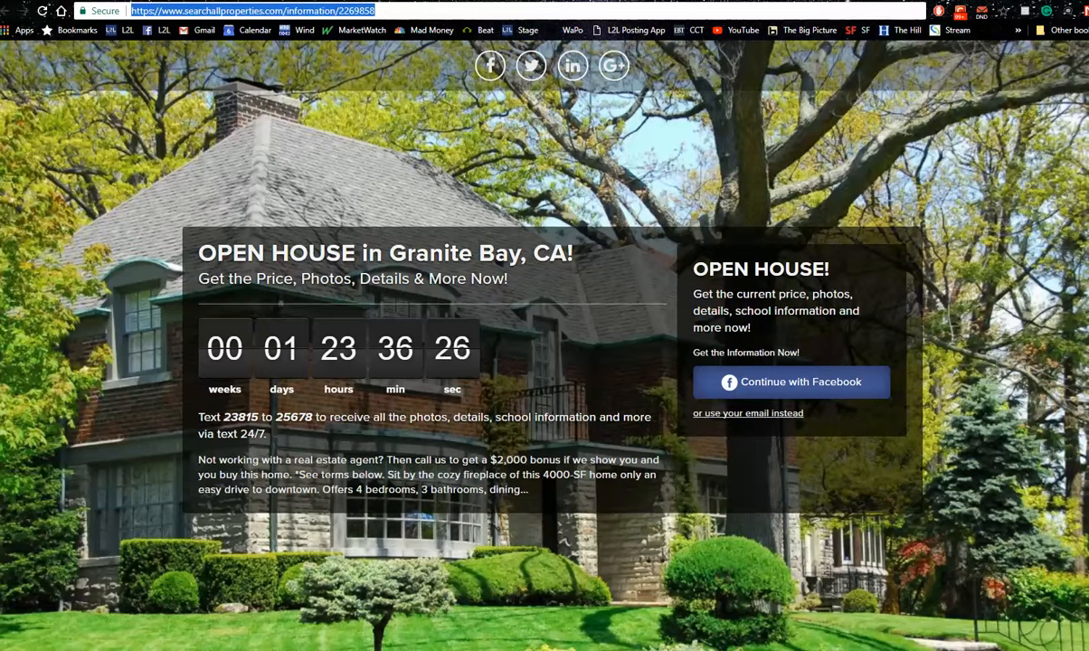
key(ctrl+shift+Tab)
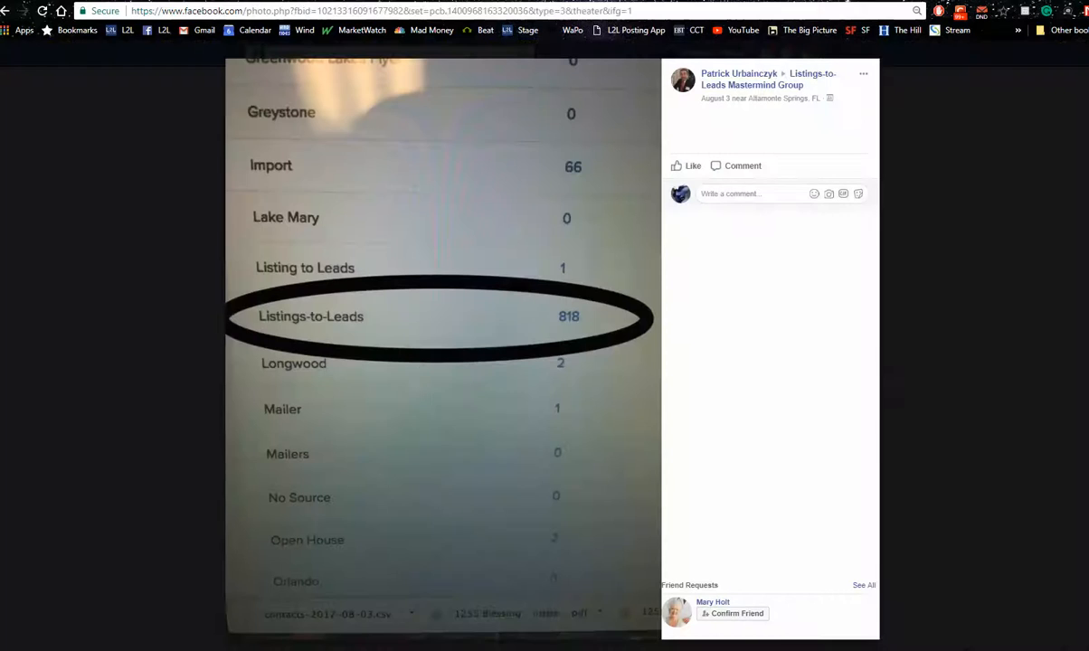
click(937, 168)
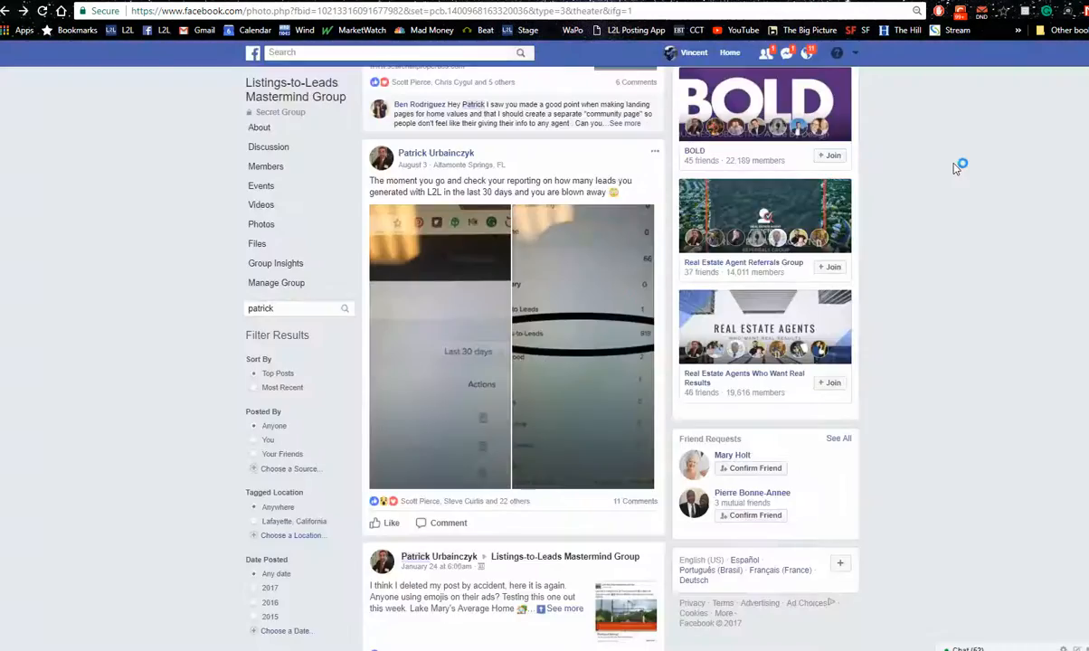
Search Facebook for "dallas buy sell trade"
click(426, 56)
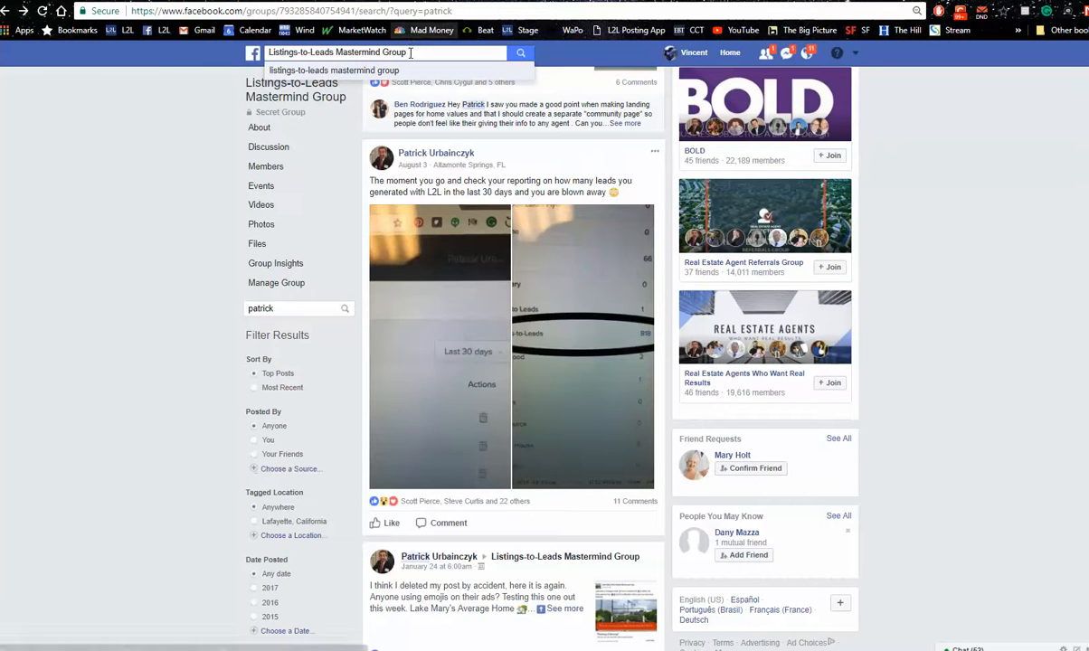
drag(410, 52, 270, 53)
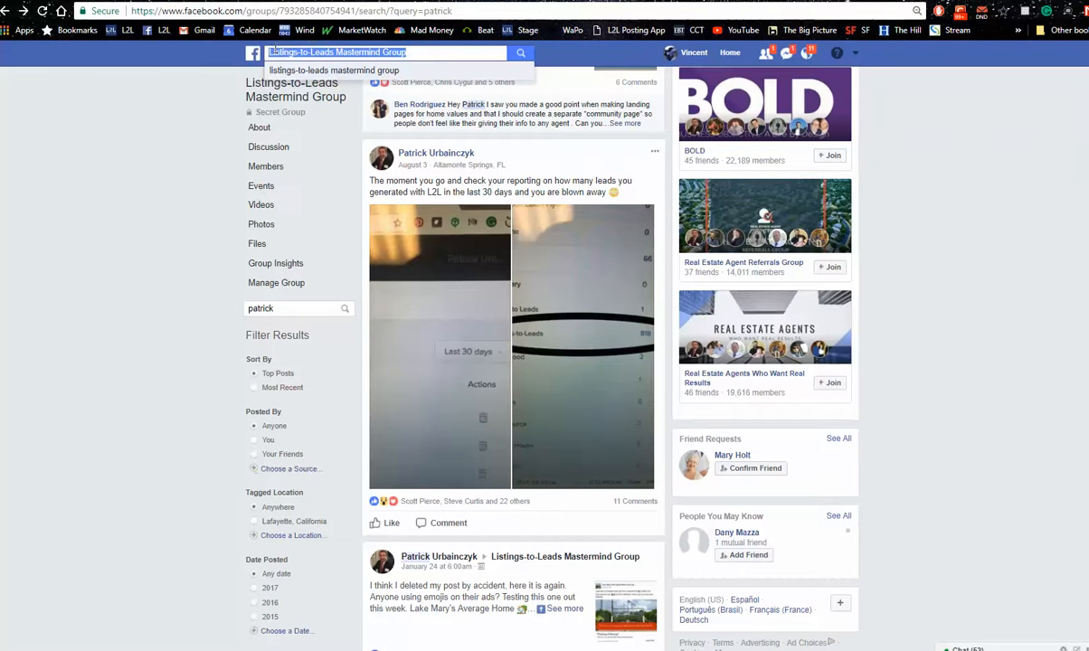
text(dal)
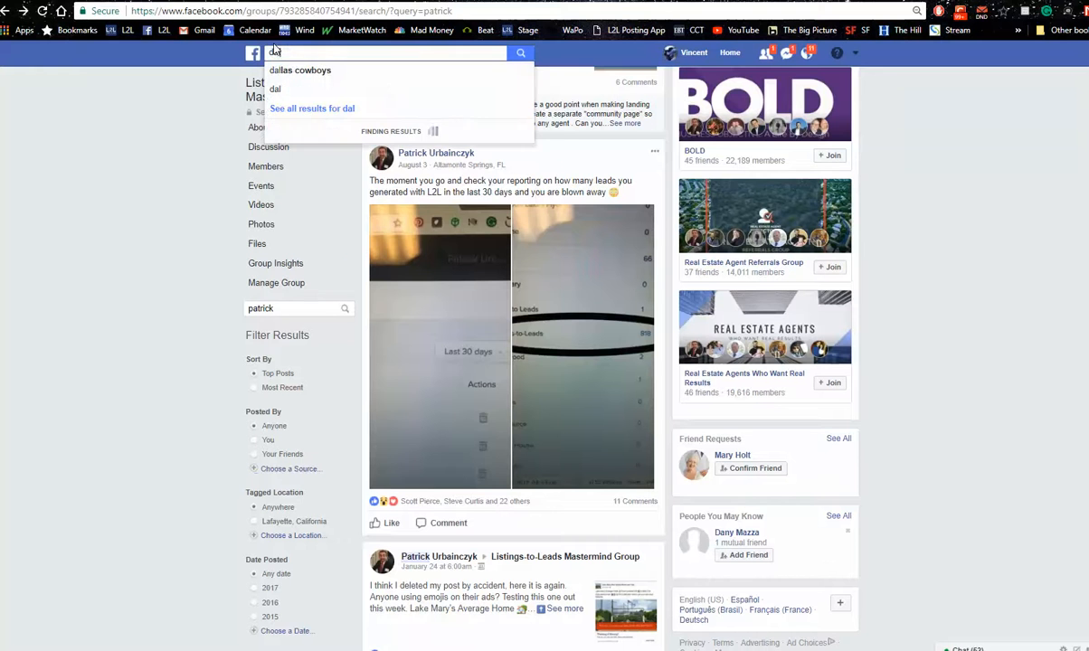
text(las buy)
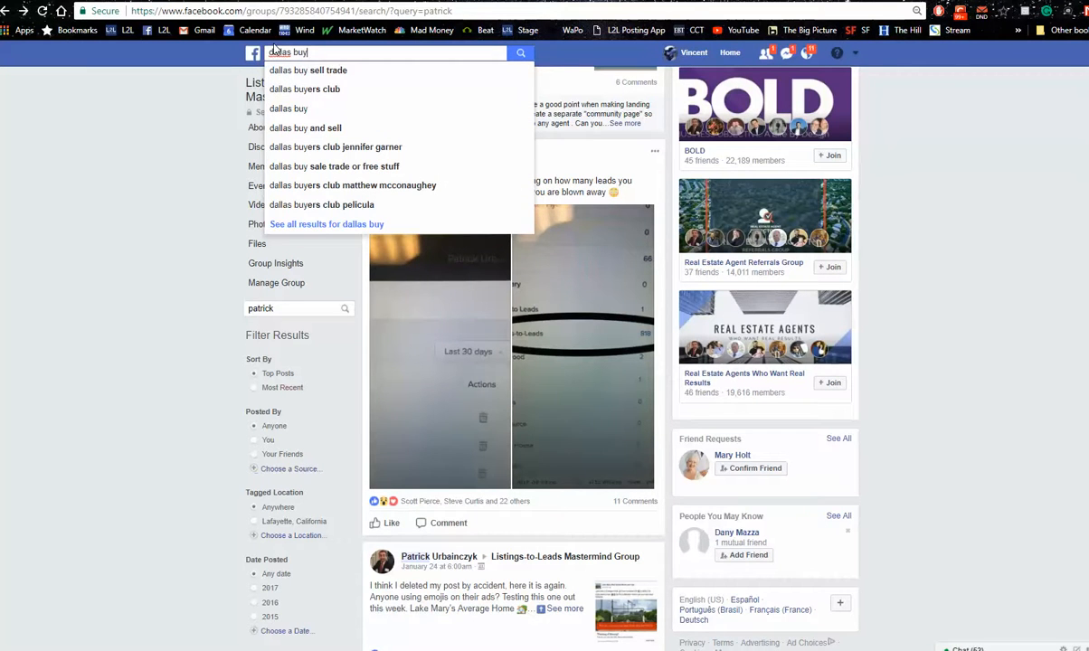
click(344, 75)
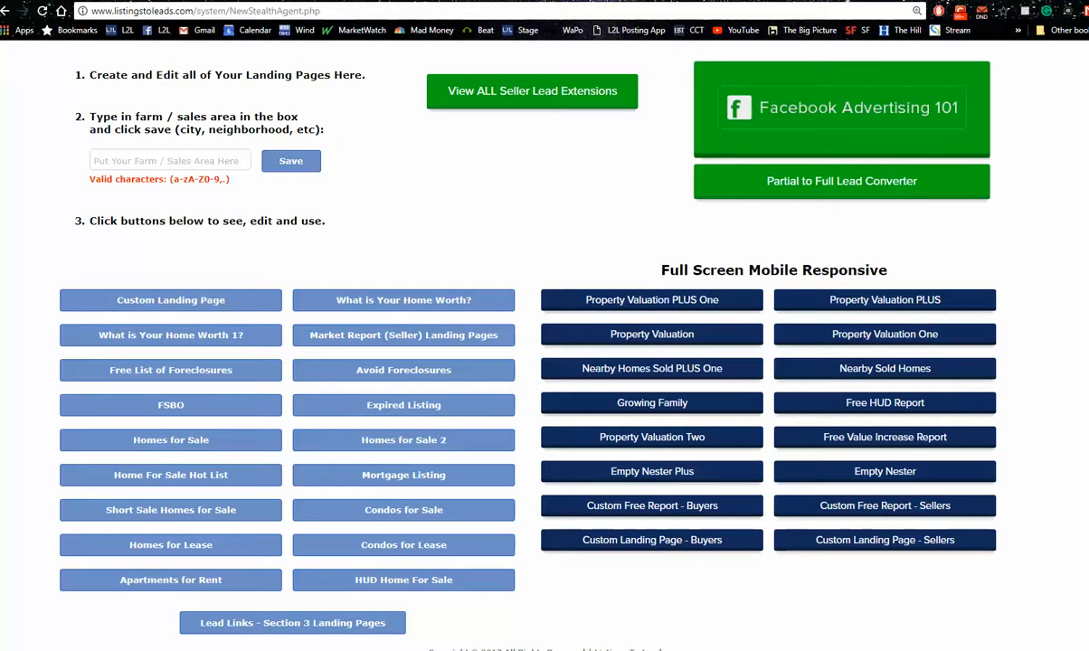
Open the Listings-to-Leads support request form and point out its issue description field and the support phone number
scroll(1068, 414, up, 2)
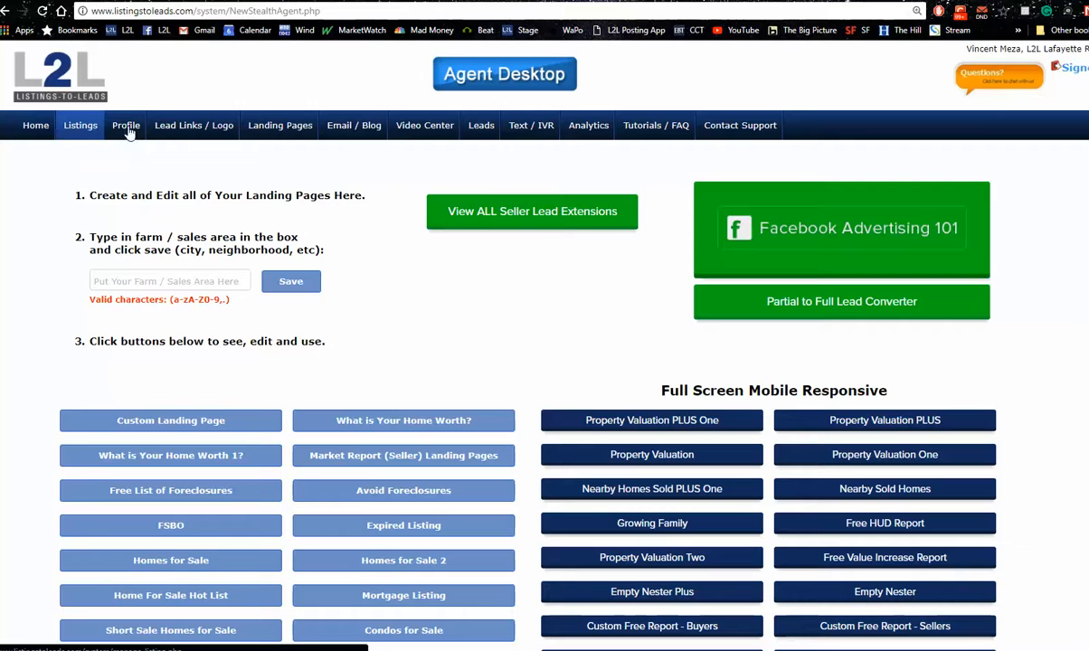
click(741, 131)
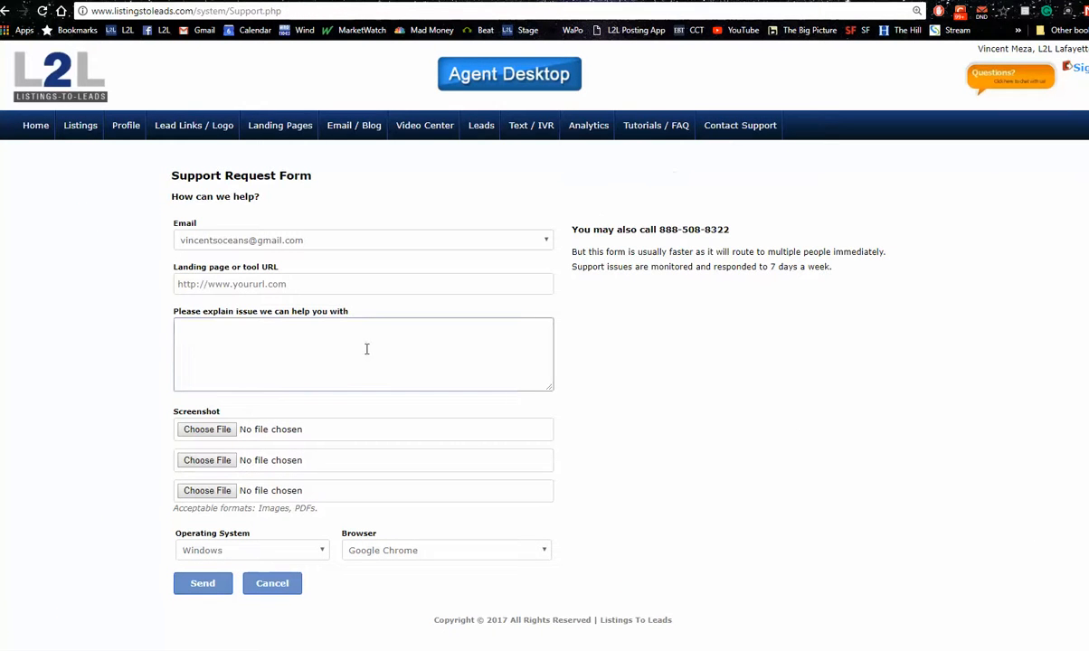
click(366, 349)
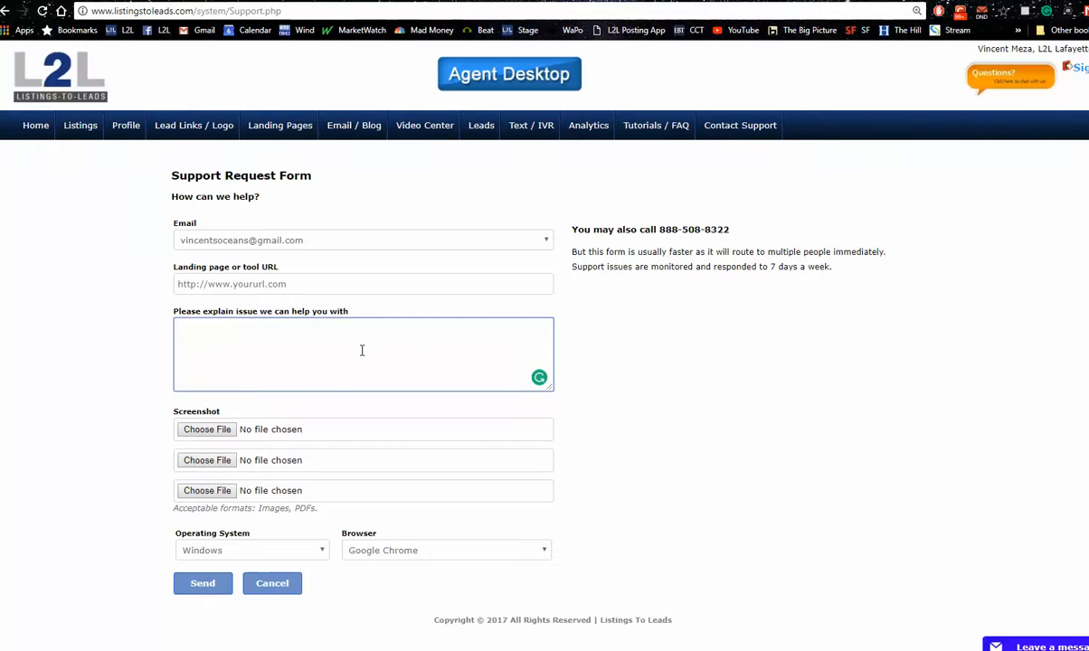
click(738, 235)
drag(737, 234, 639, 234)
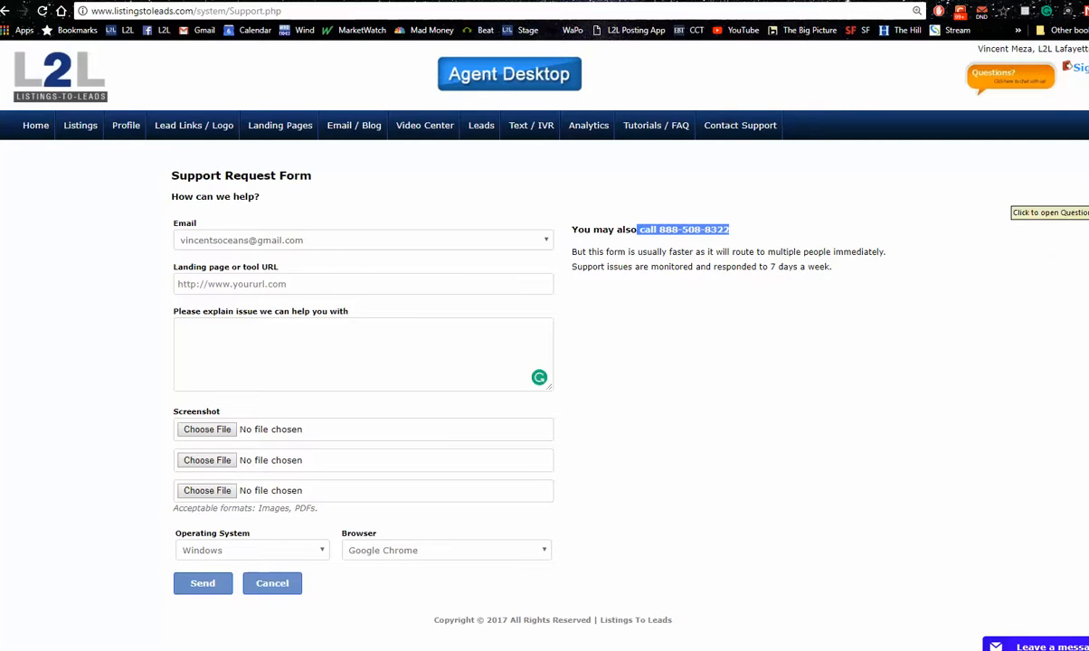
Open the webinar's Questions window to read the attendees' questions and dismiss it from over the support form
click(1087, 198)
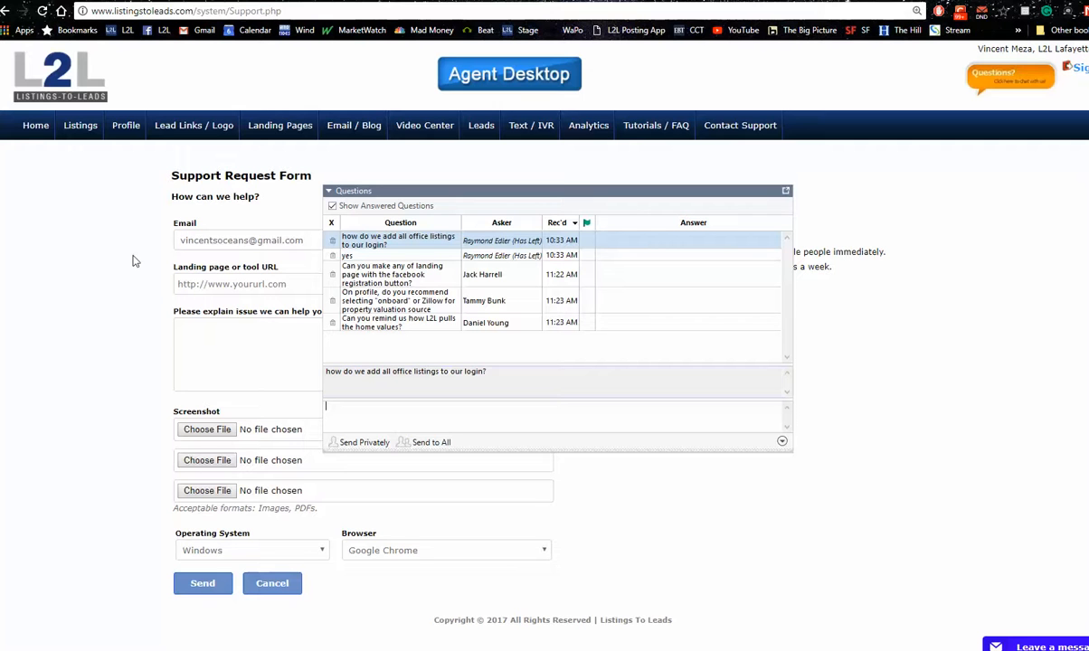
click(787, 190)
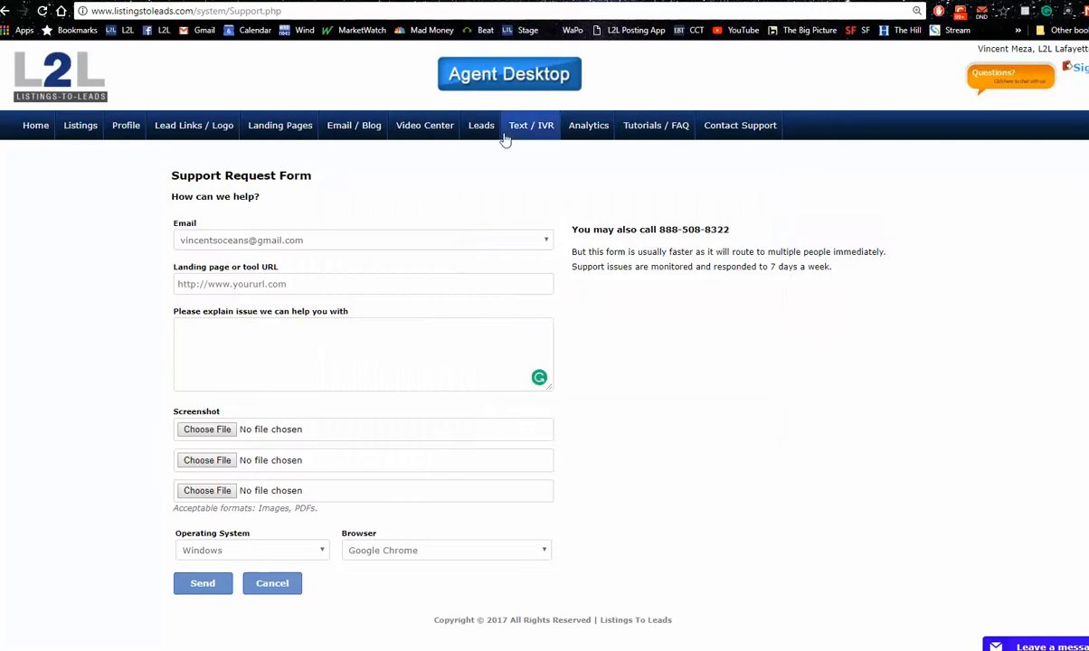
Open the landing page dashboard, review its full screen mobile responsive page types, and check the attendees' questions in the webinar's Questions window
click(283, 129)
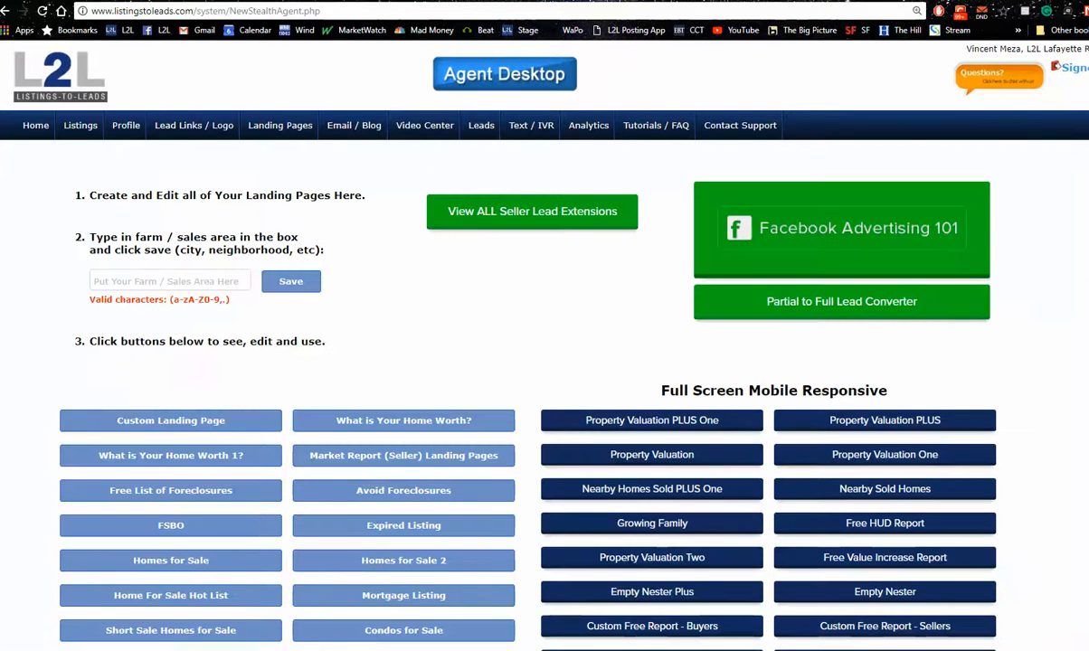
scroll(545, 361, down, 2)
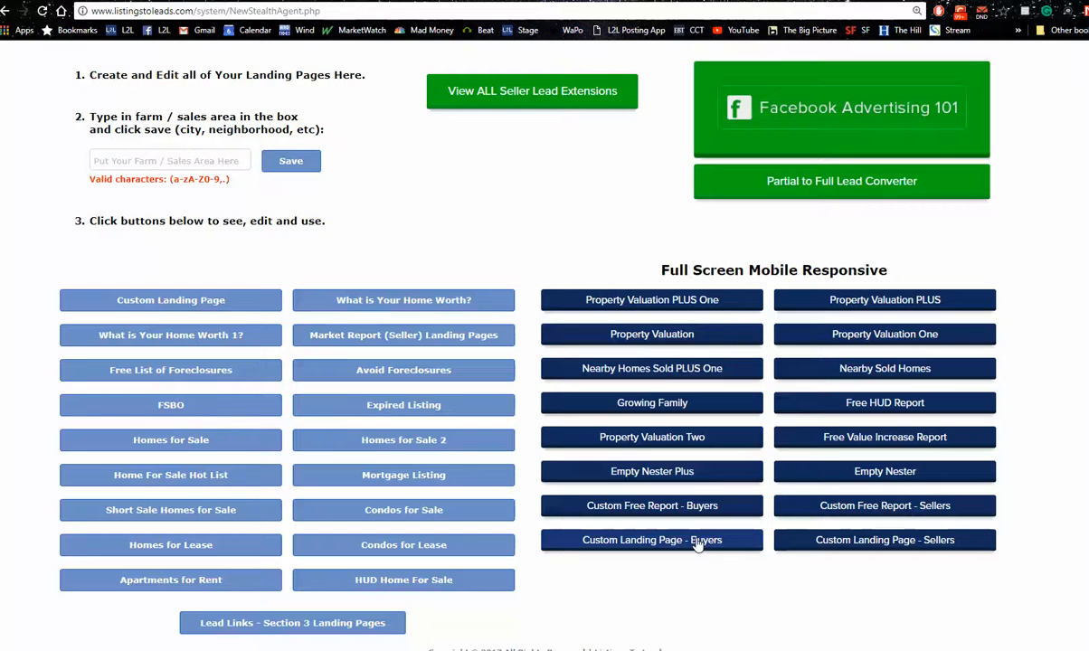
mouse_move(665, 519)
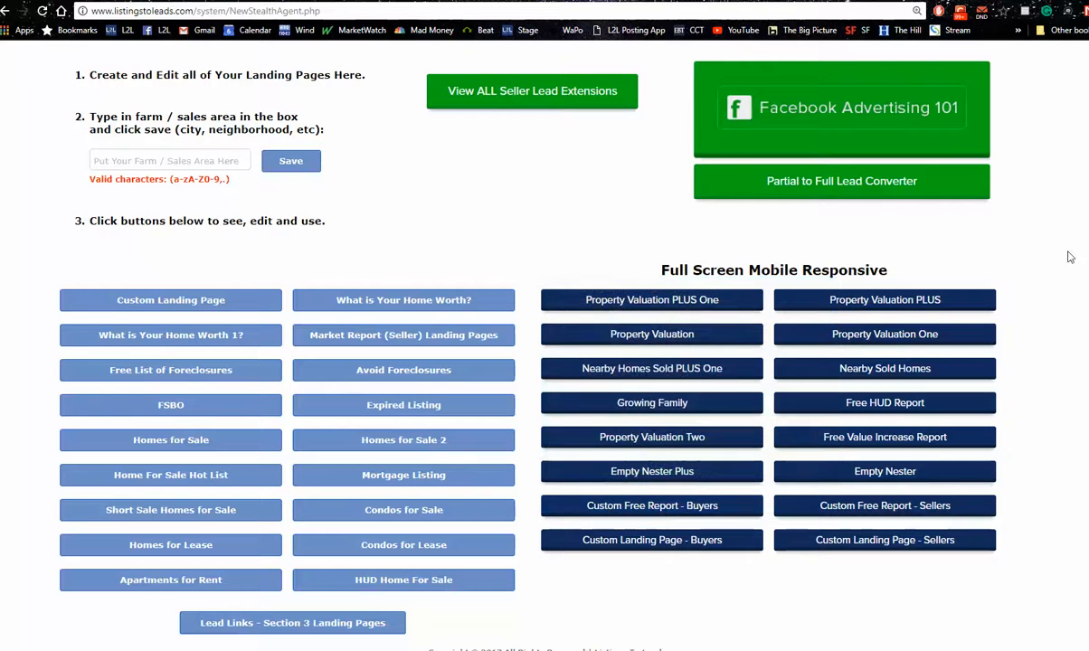
click(1011, 203)
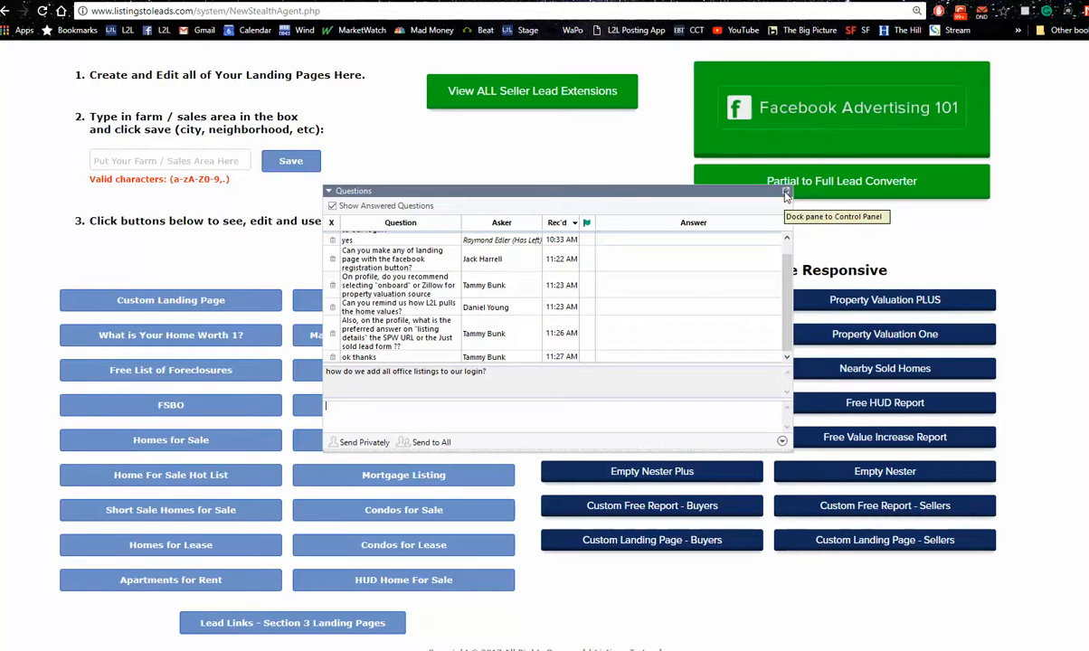
click(786, 193)
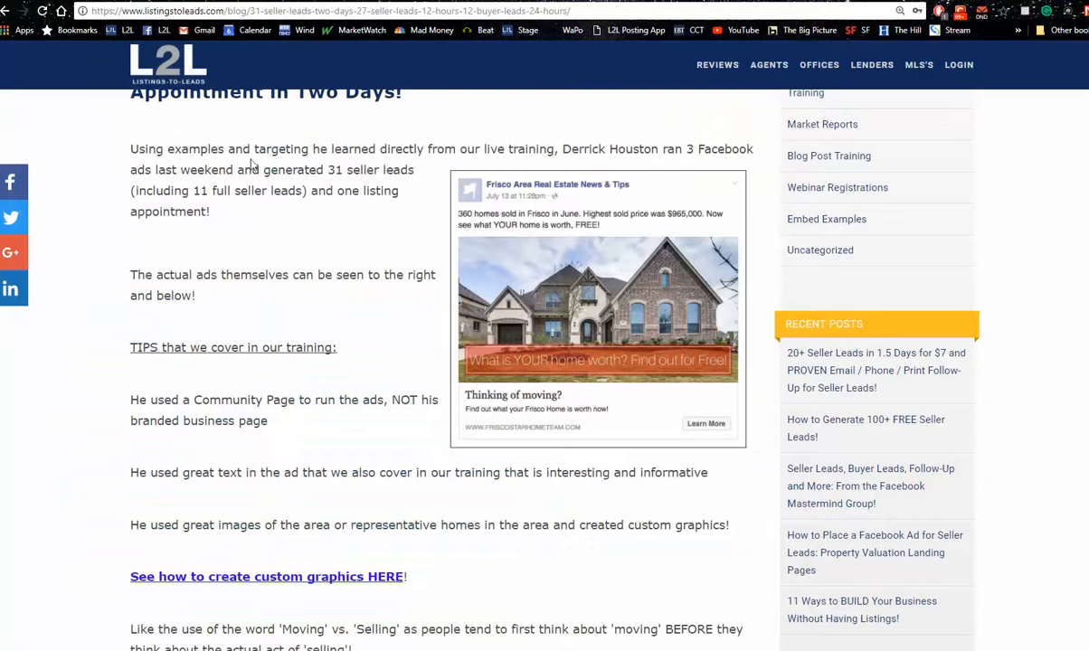
Open the Listings-to-Leads public home page from the blog, view its From the Blog section, and return to the landing page dashboard
click(172, 71)
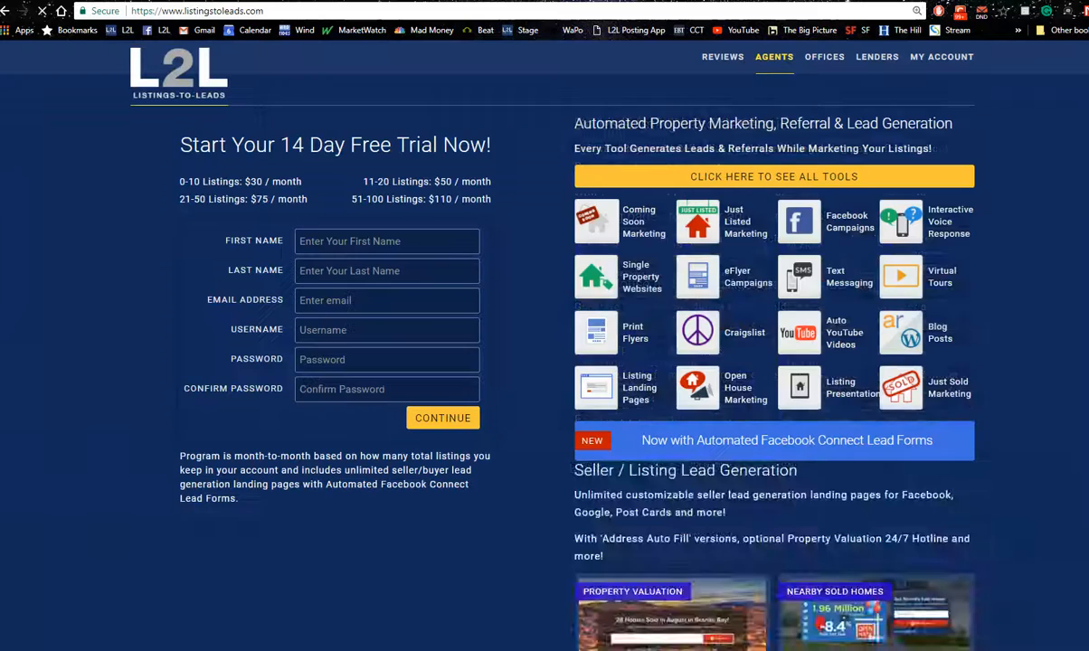
scroll(543, 362, down, 4)
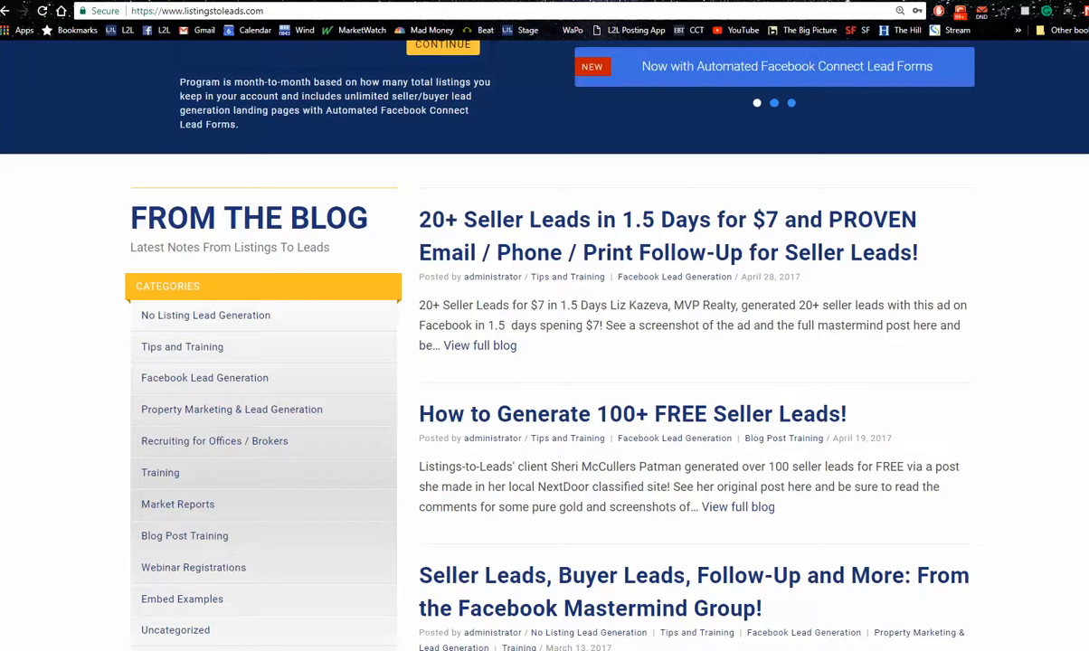
click(67, 1)
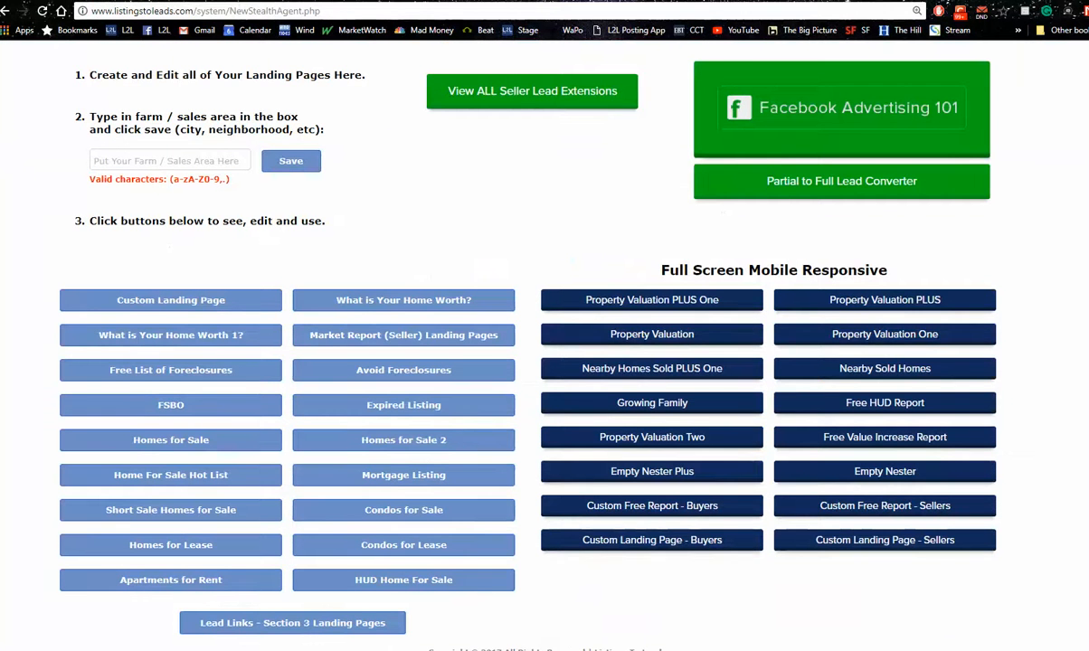
Open the Listings page, view the single property website of the active 500,000 Granite Bay listing, and return to the listings
scroll(934, 197, up, 2)
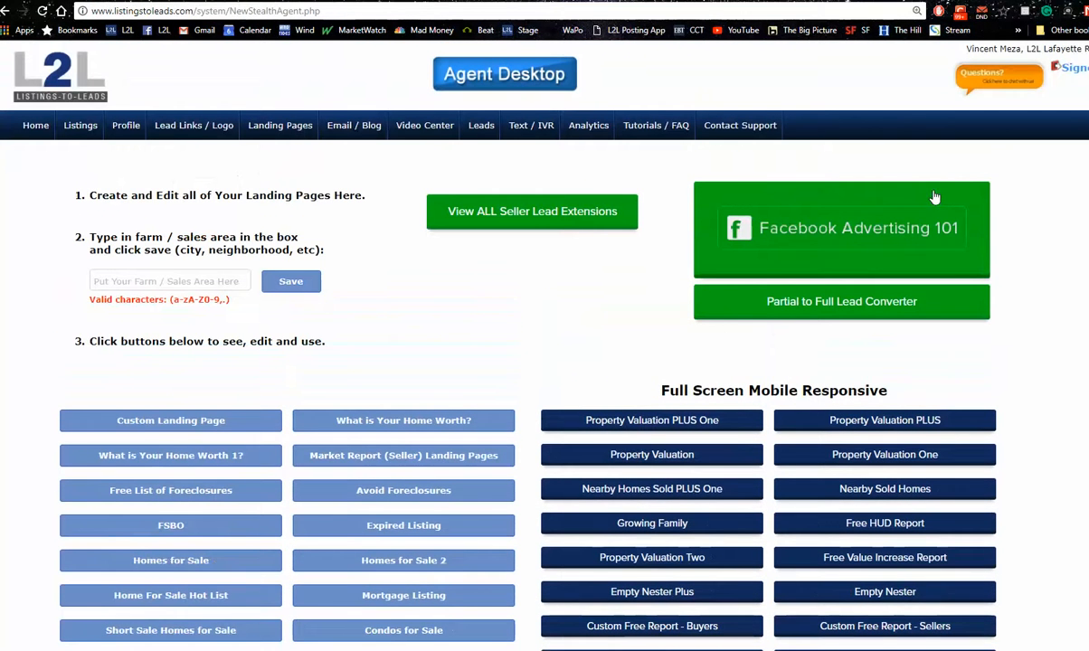
click(87, 132)
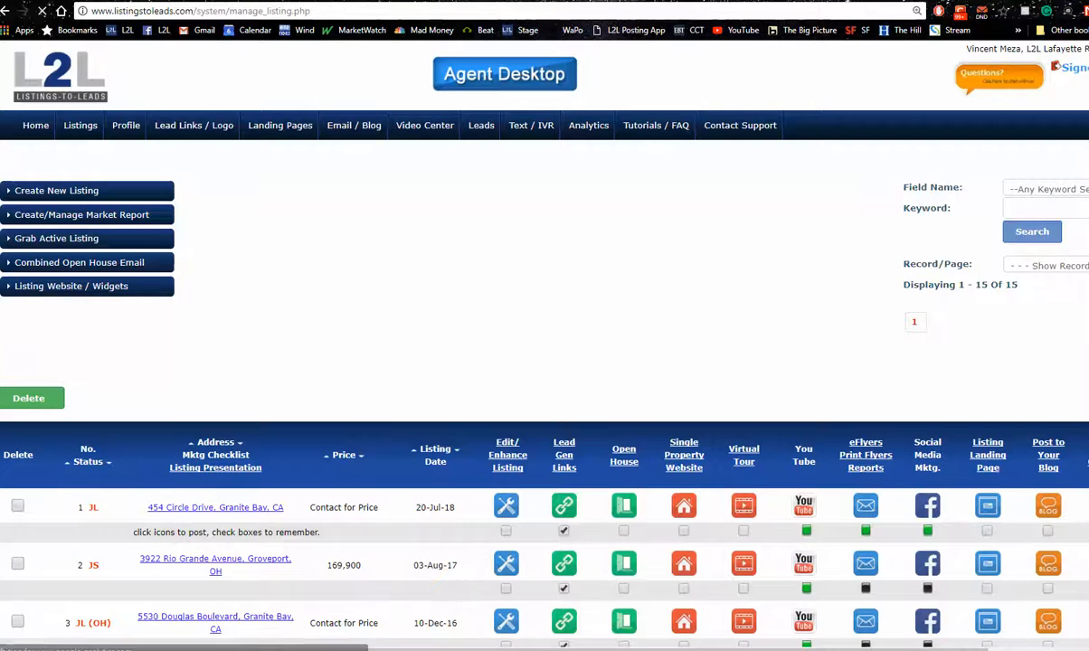
scroll(687, 405, down, 5)
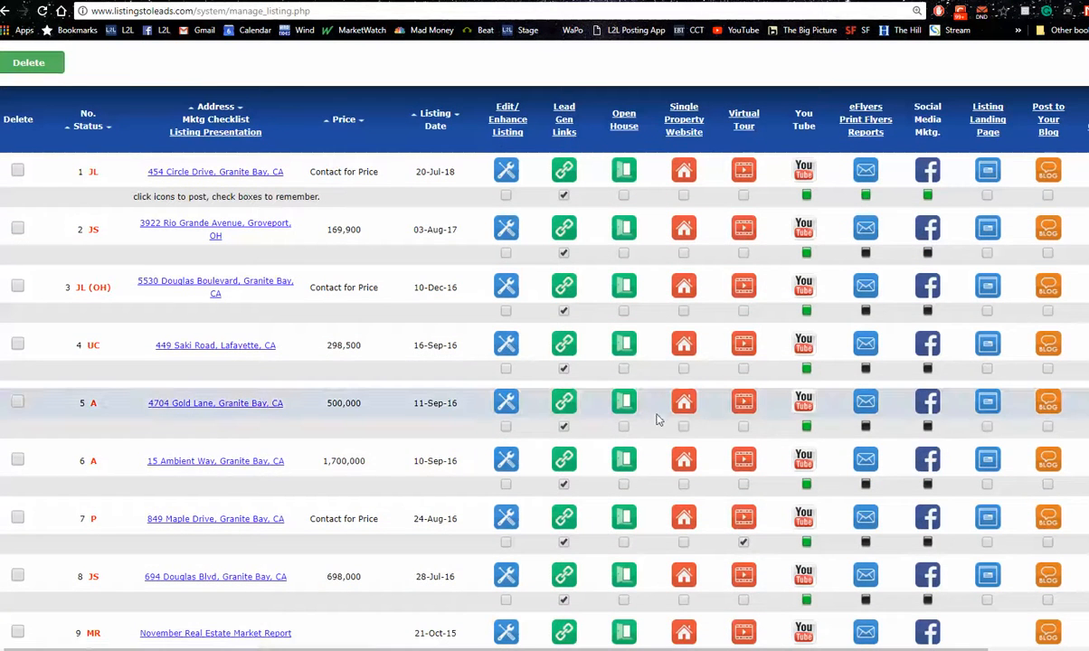
click(685, 402)
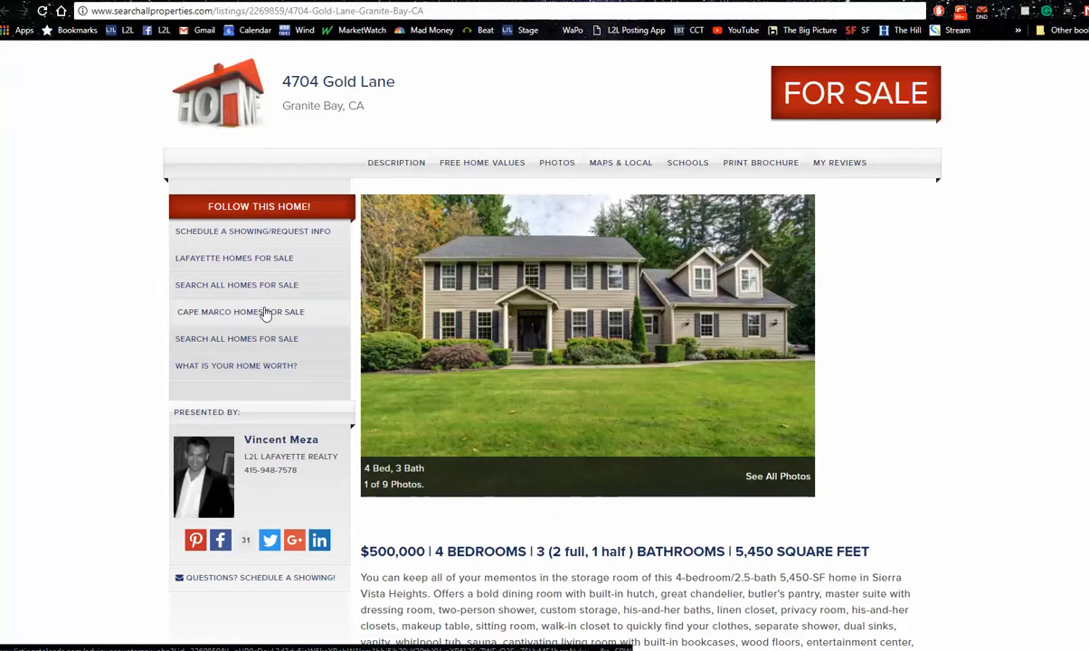
click(96, 2)
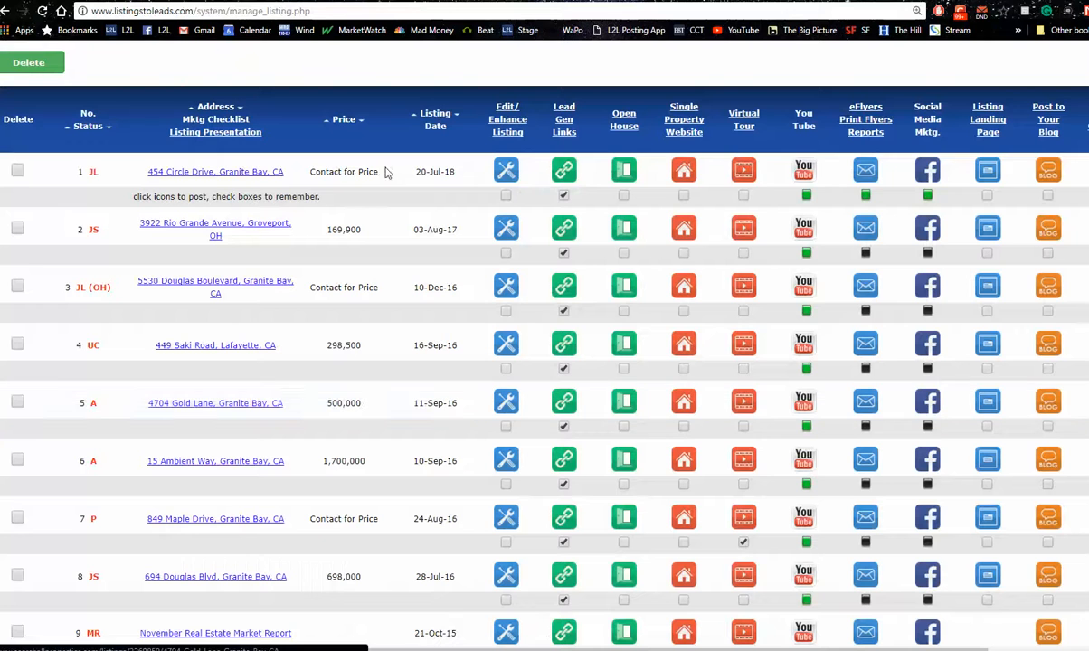
Open the Lead Links / Logo page and highlight the website URL of the "Search All Homes For Sale" link in Section 1
scroll(830, 162, up, 3)
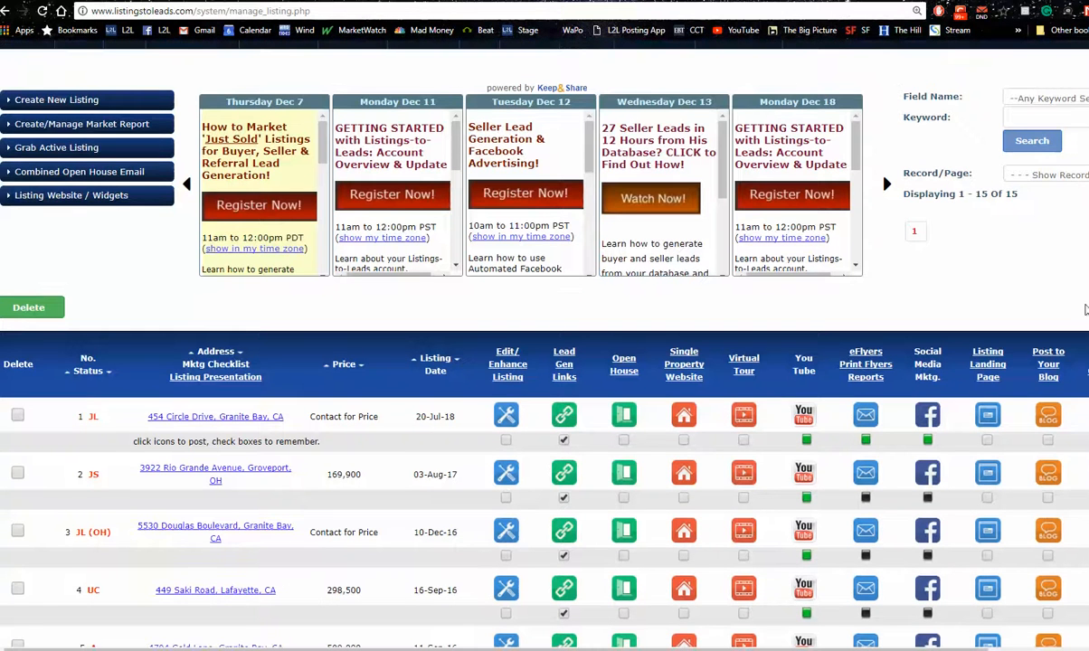
scroll(830, 162, up, 2)
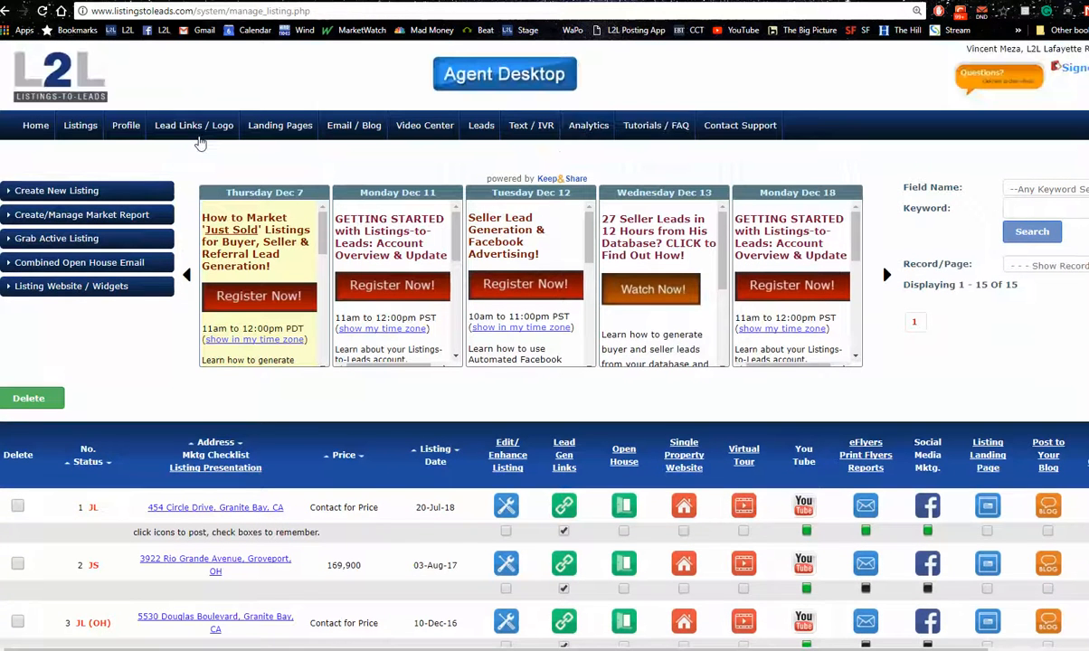
click(197, 127)
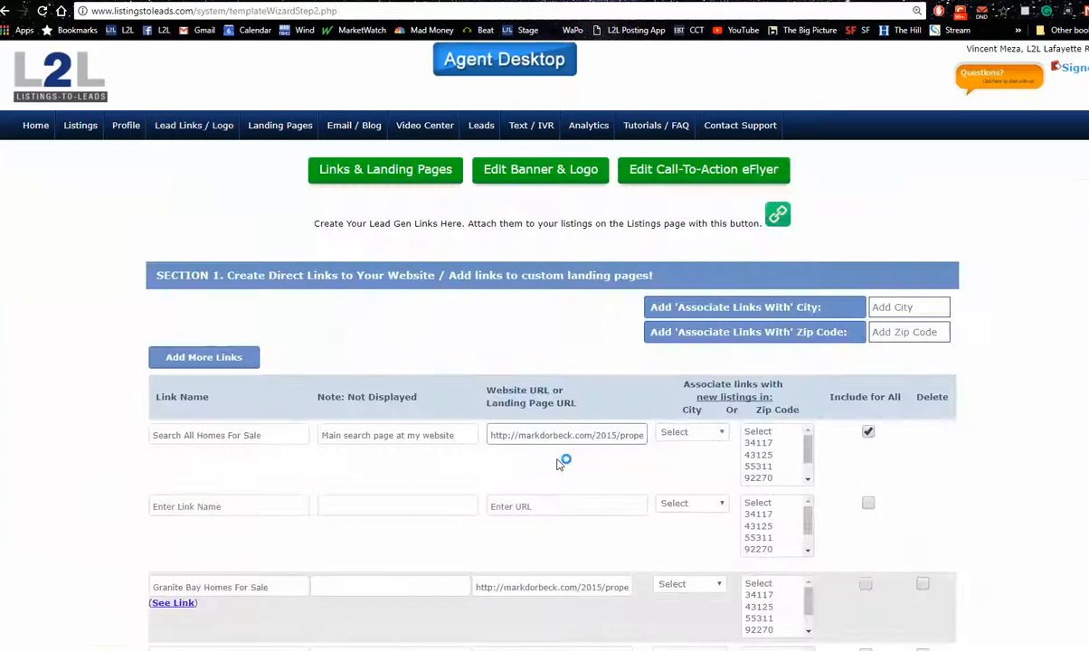
drag(493, 437, 869, 459)
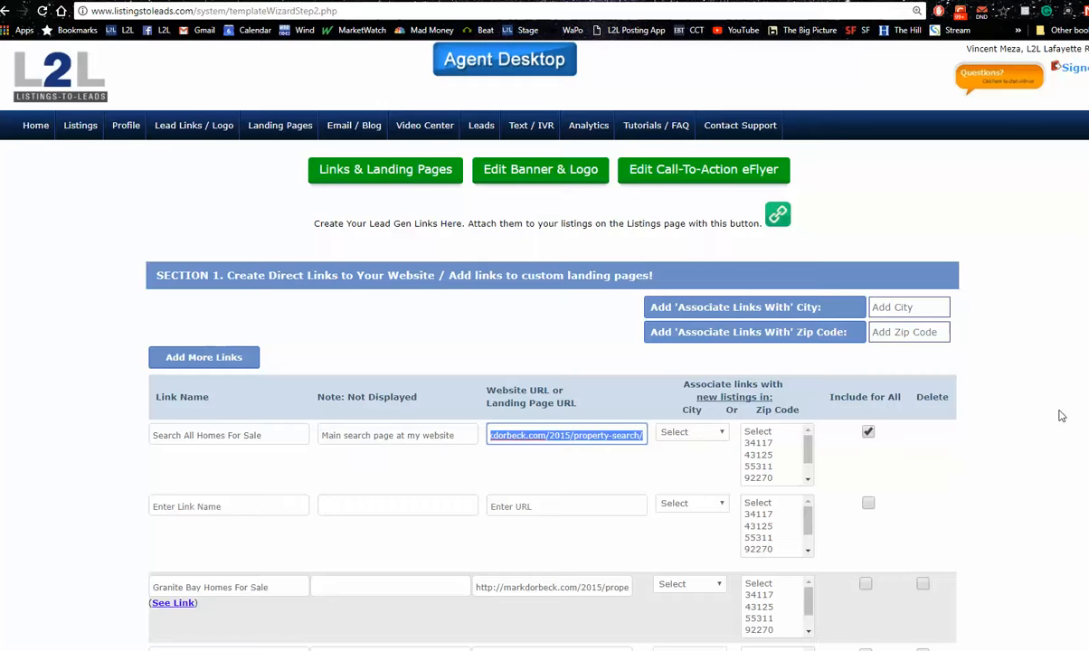
Bring up the Questions window over the landing page dashboard, read the question about changing contact forms to the Facebook button, and dock it
click(1086, 198)
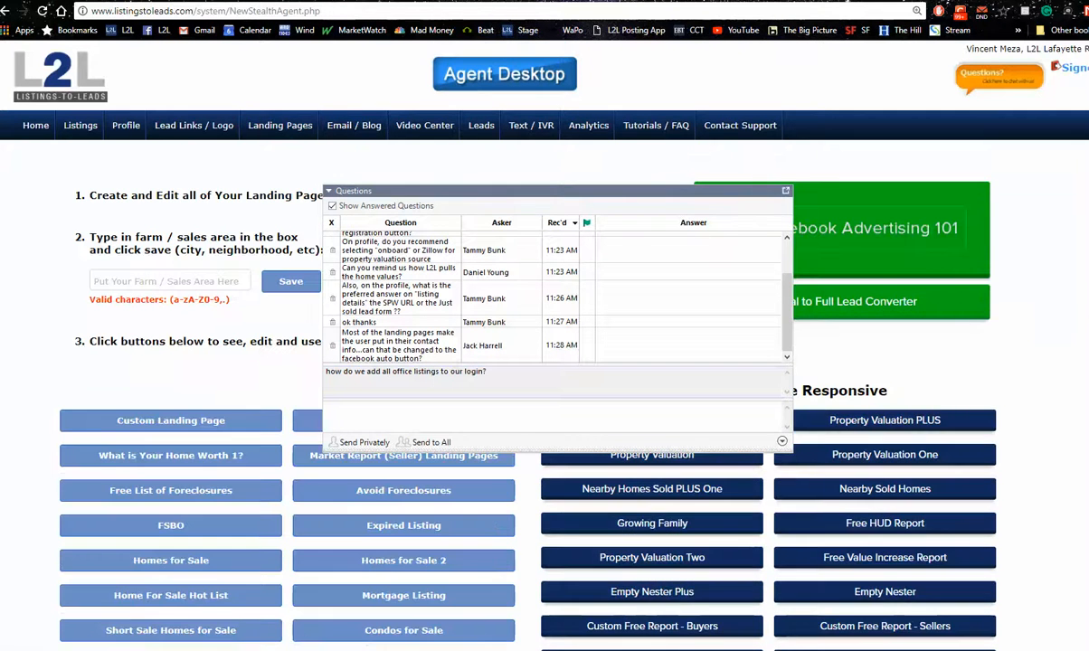
scroll(868, 272, down, 2)
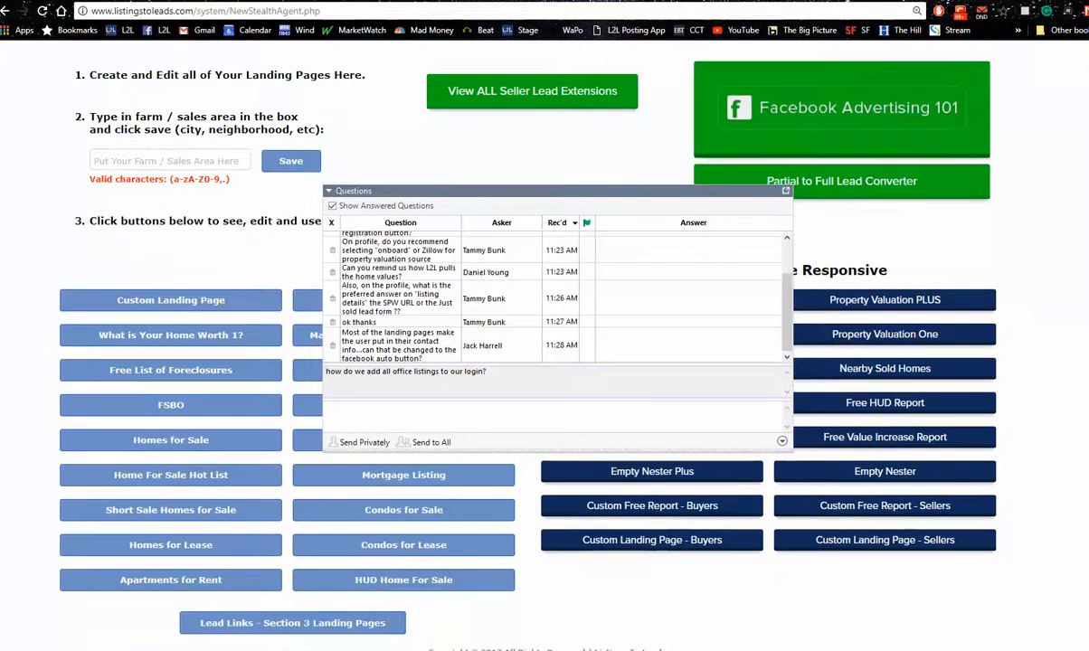
click(786, 194)
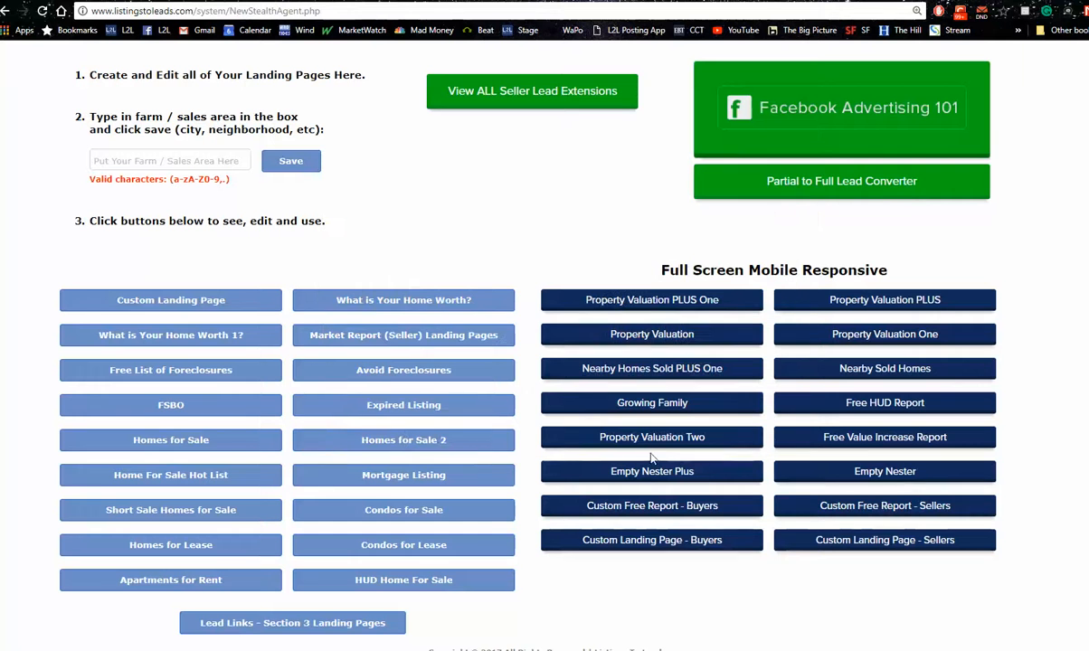
Open the Empty Nester Plus landing page list and view the Lafayette landing page
click(867, 301)
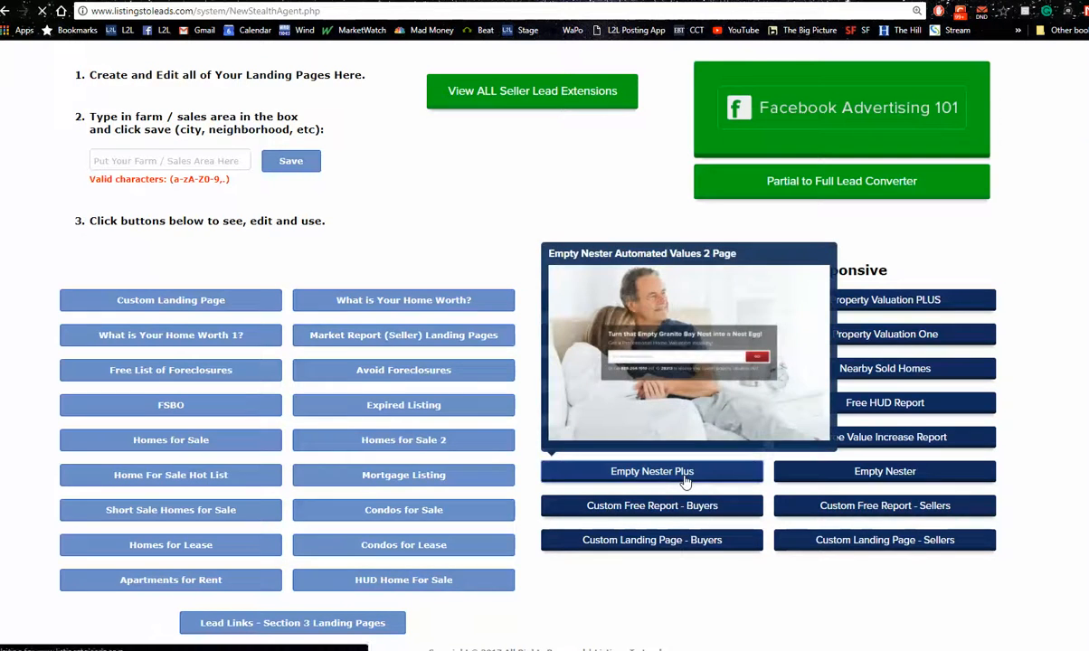
click(685, 477)
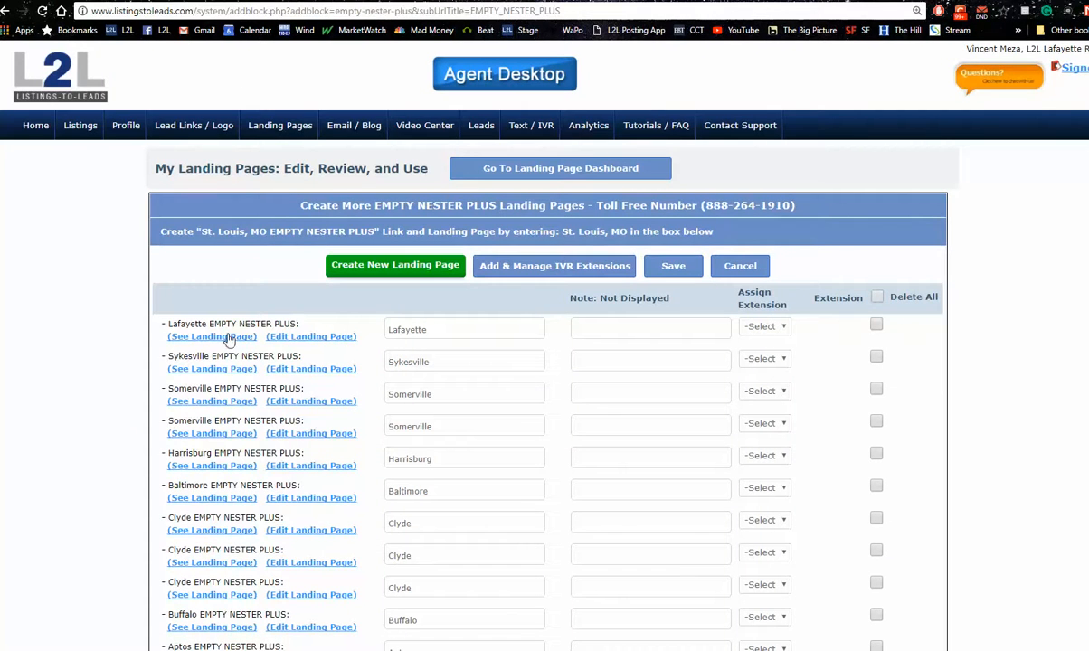
click(224, 341)
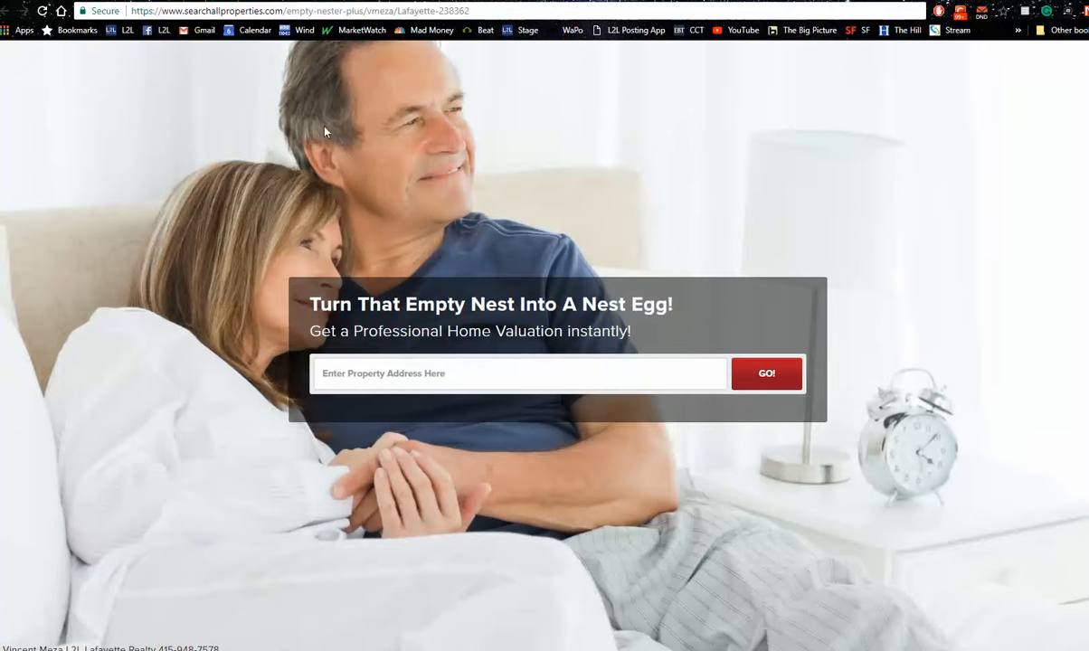
Copy the web address of the Lafayette Empty Nester Plus landing page
click(181, 2)
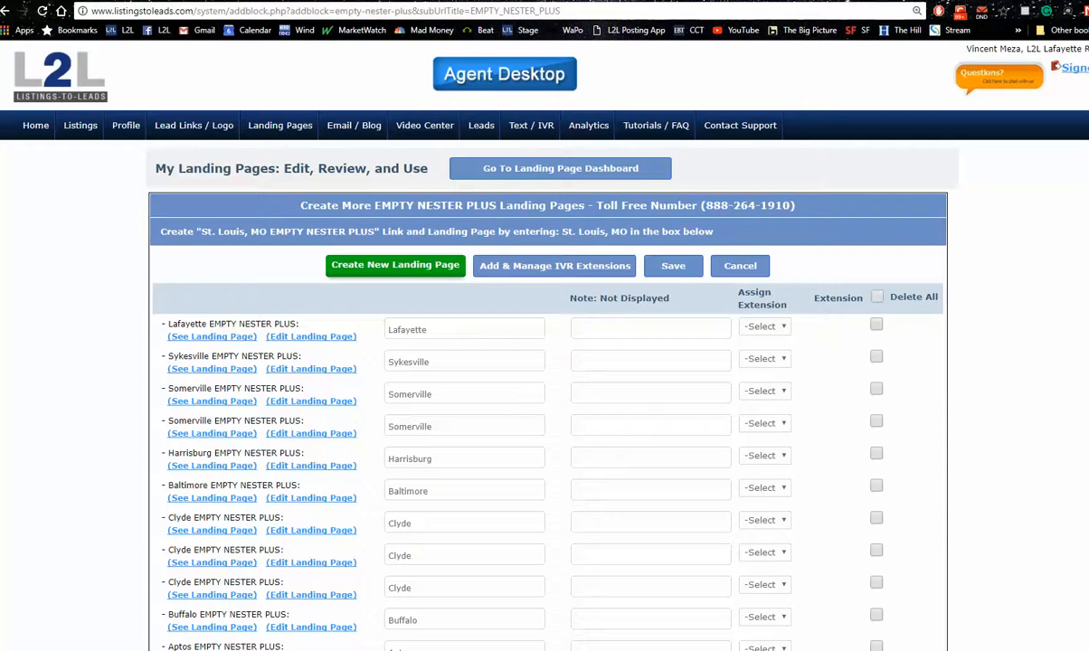
click(132, 1)
click(247, 13)
key(ctrl+c)
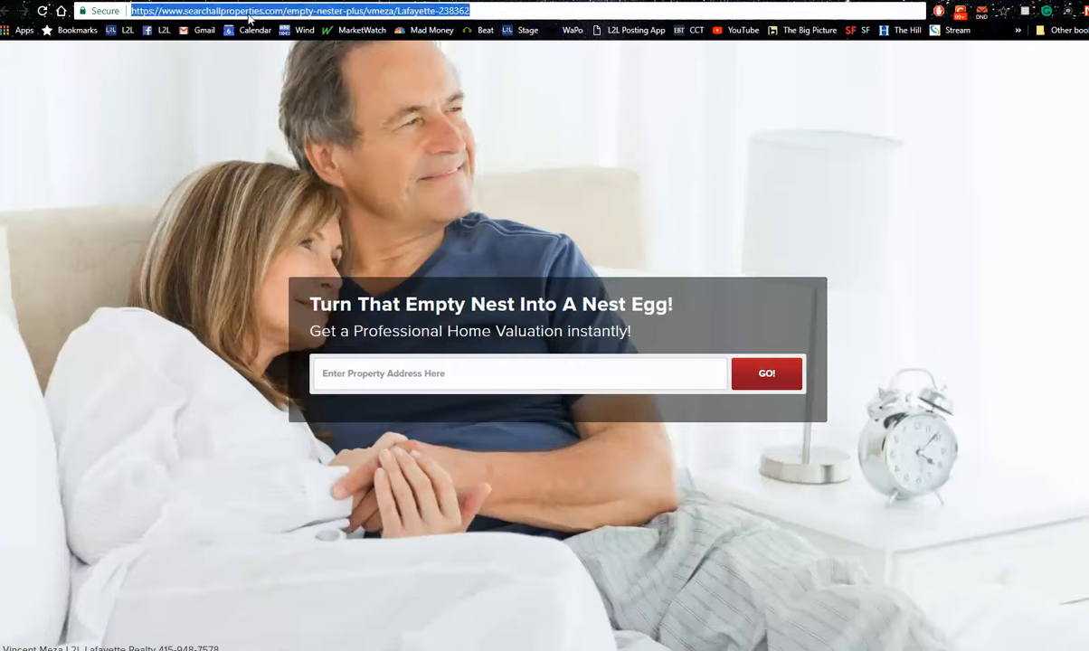
right_click(247, 14)
click(274, 65)
Return to the support request form, paste the copied Lafayette page address as the landing page URL, and activate the issue description field
key(ctrl+Tab)
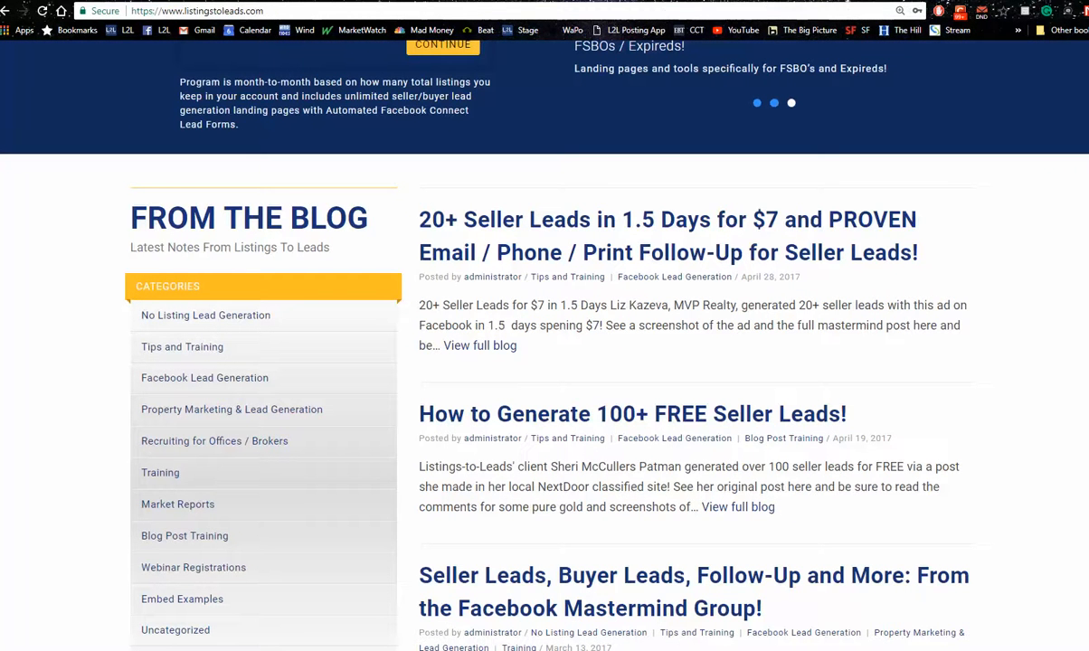
click(494, 1)
click(740, 125)
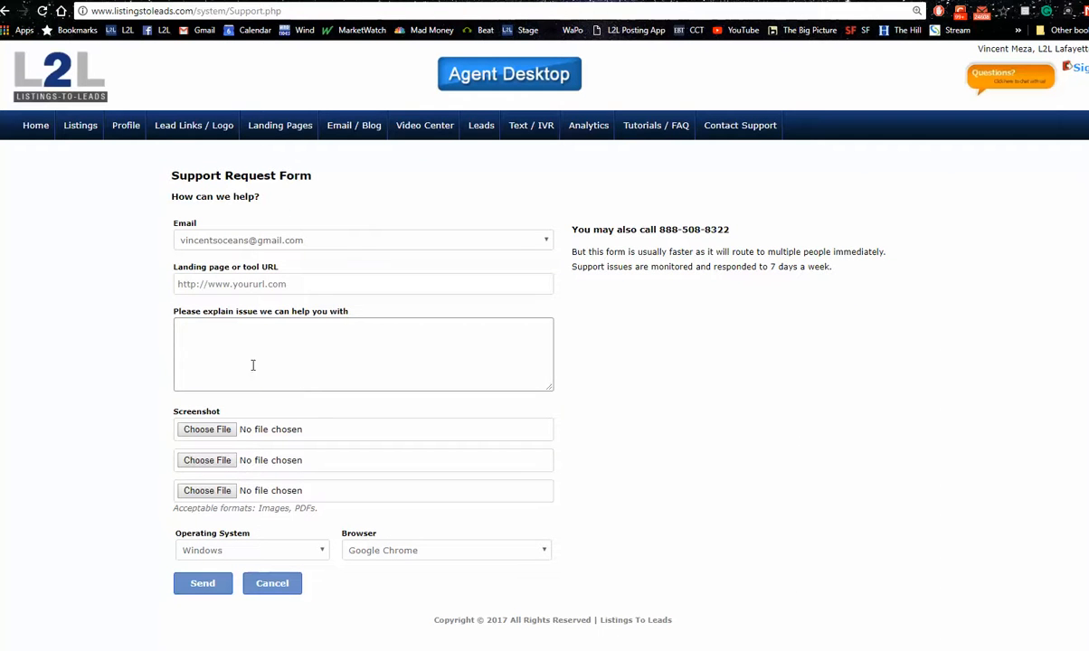
click(243, 283)
right_click(243, 283)
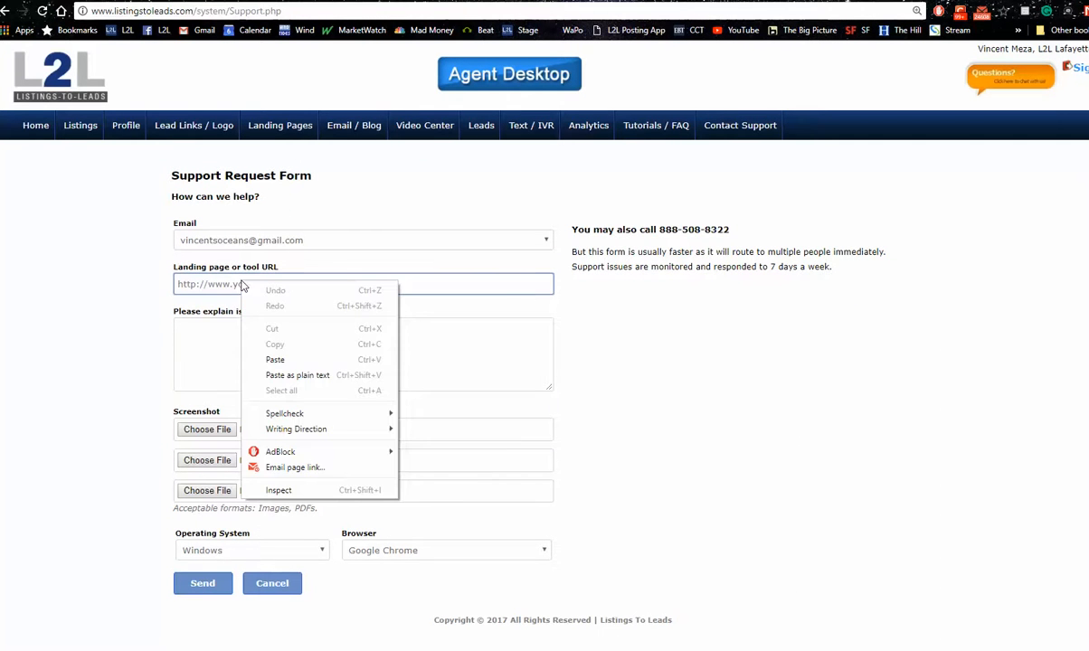
click(268, 340)
click(256, 341)
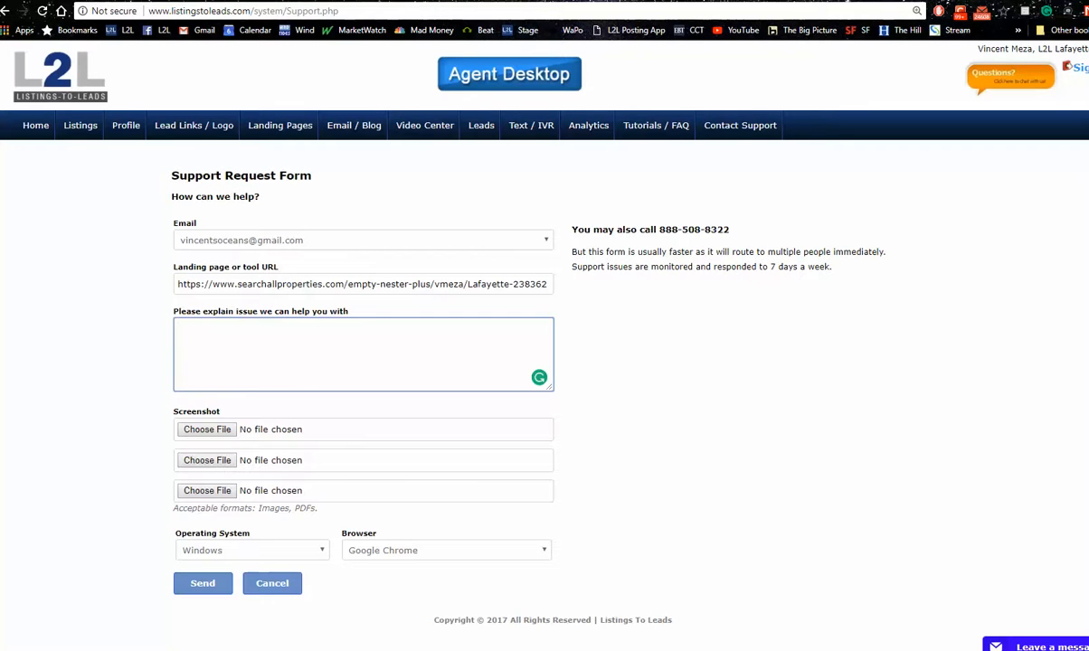
Check the webinar's Questions window for the attendees' latest comments and dock it away from the support form
click(1077, 196)
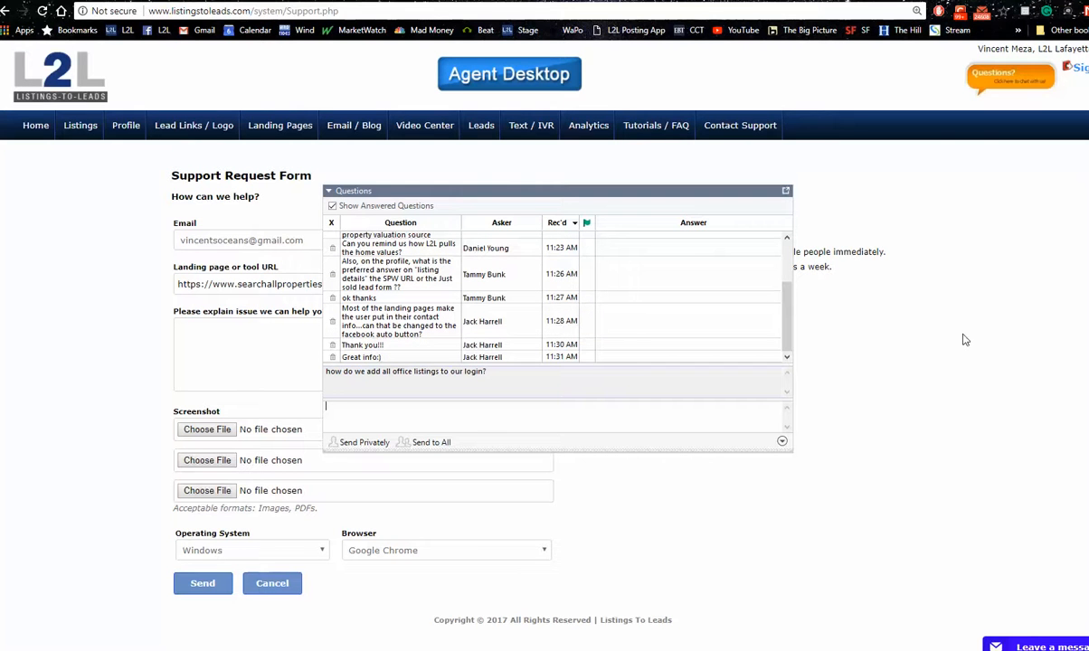
click(786, 193)
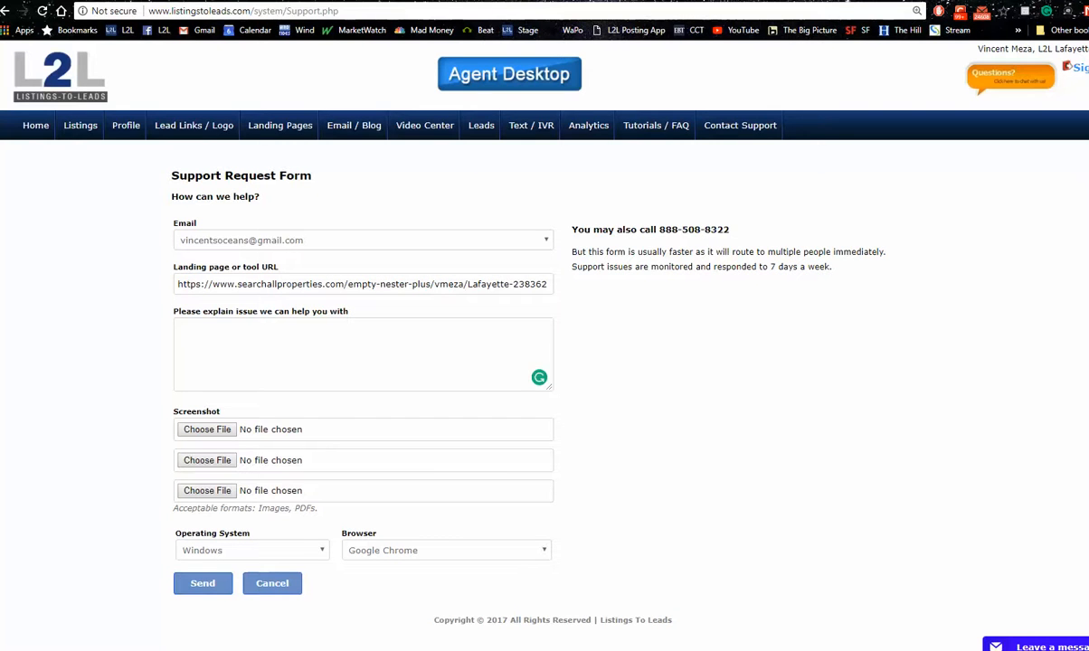